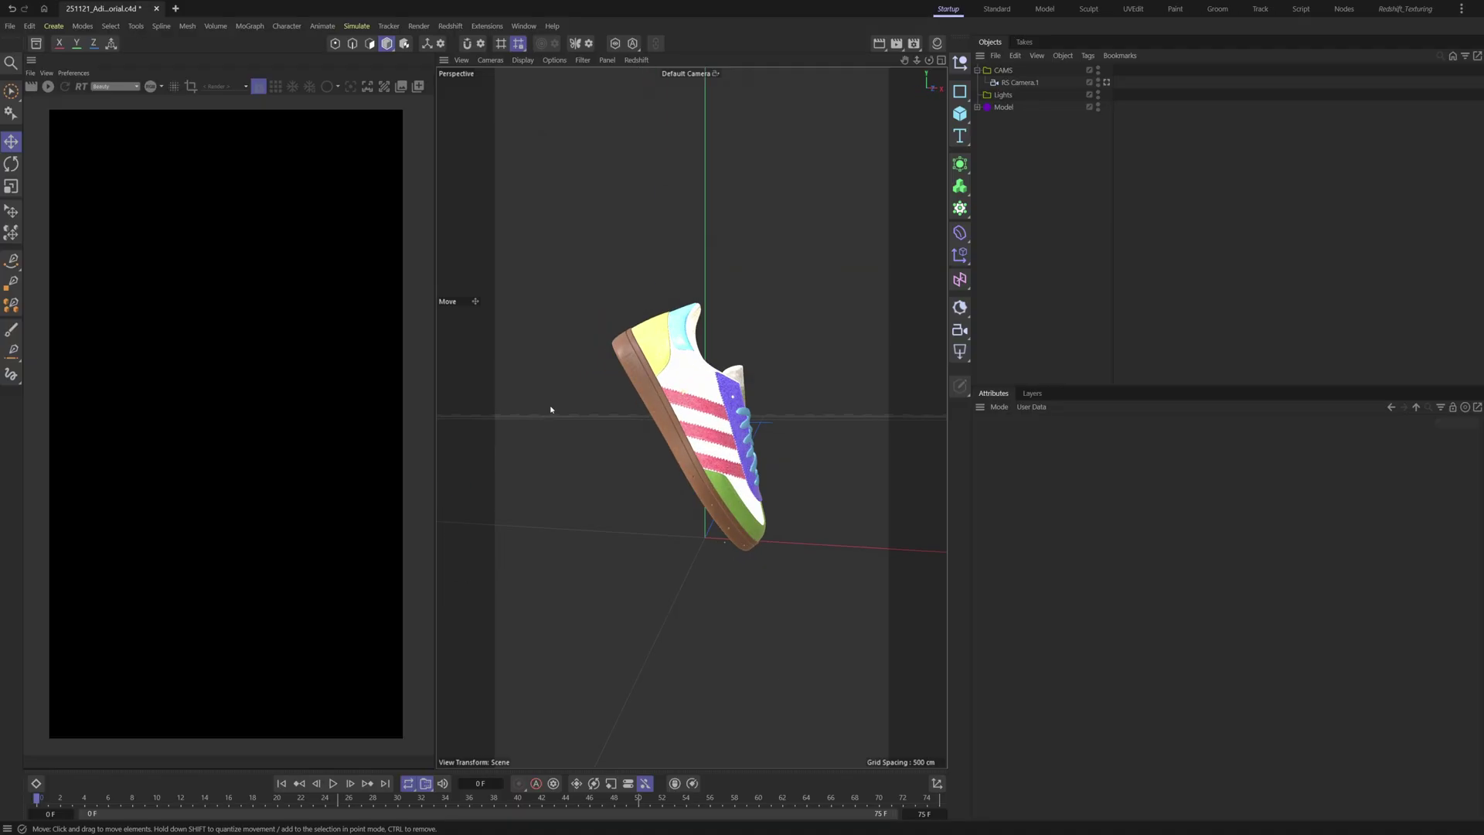
Start the Redshift live render locked to RS Camera 1 while leaving the viewport on the default camera
middle_click_drag(702, 412, 640, 411, "alt")
left_click_drag(640, 410, 803, 363, "alt")
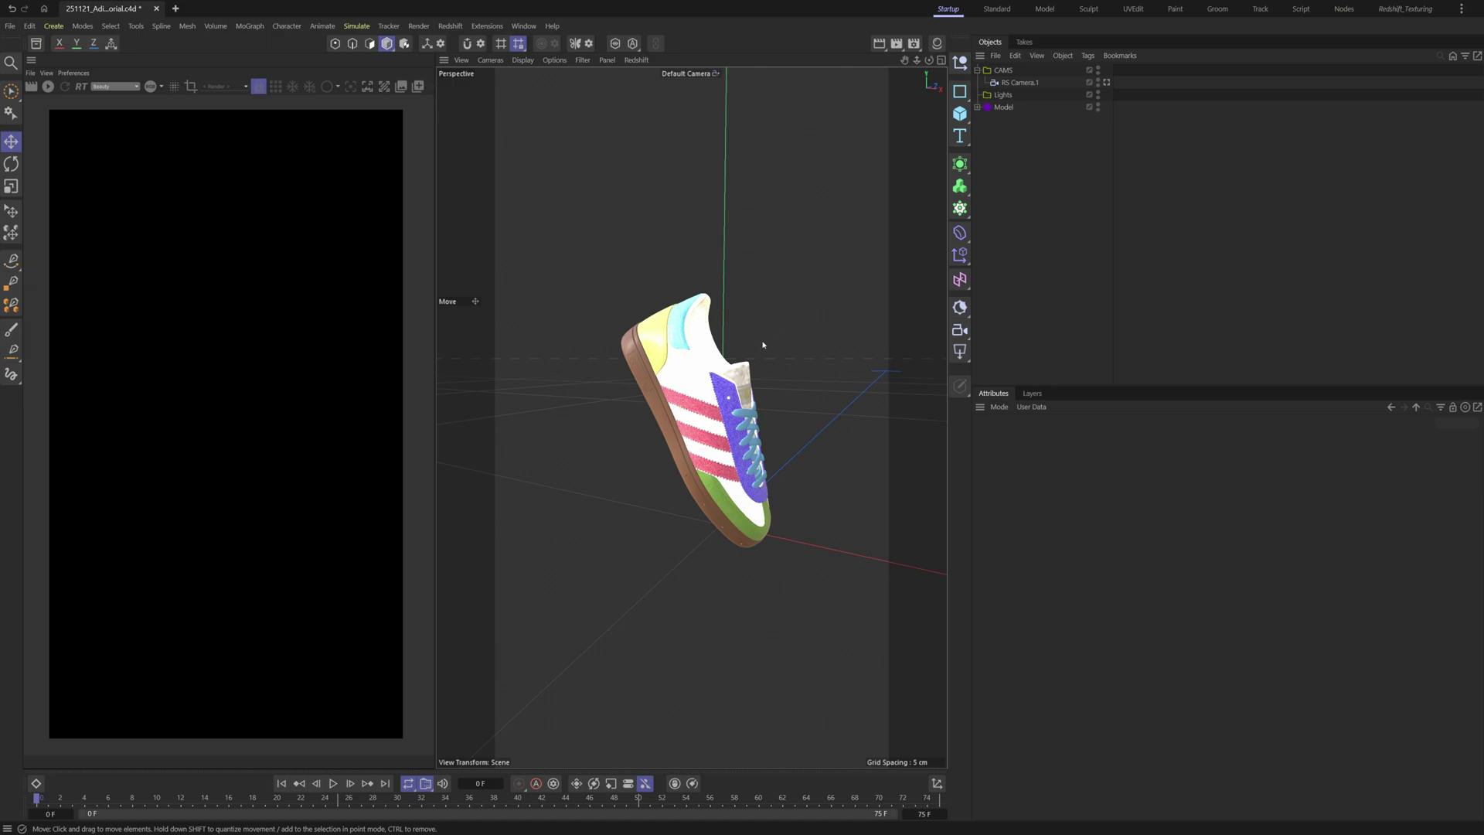
left_click(1107, 82)
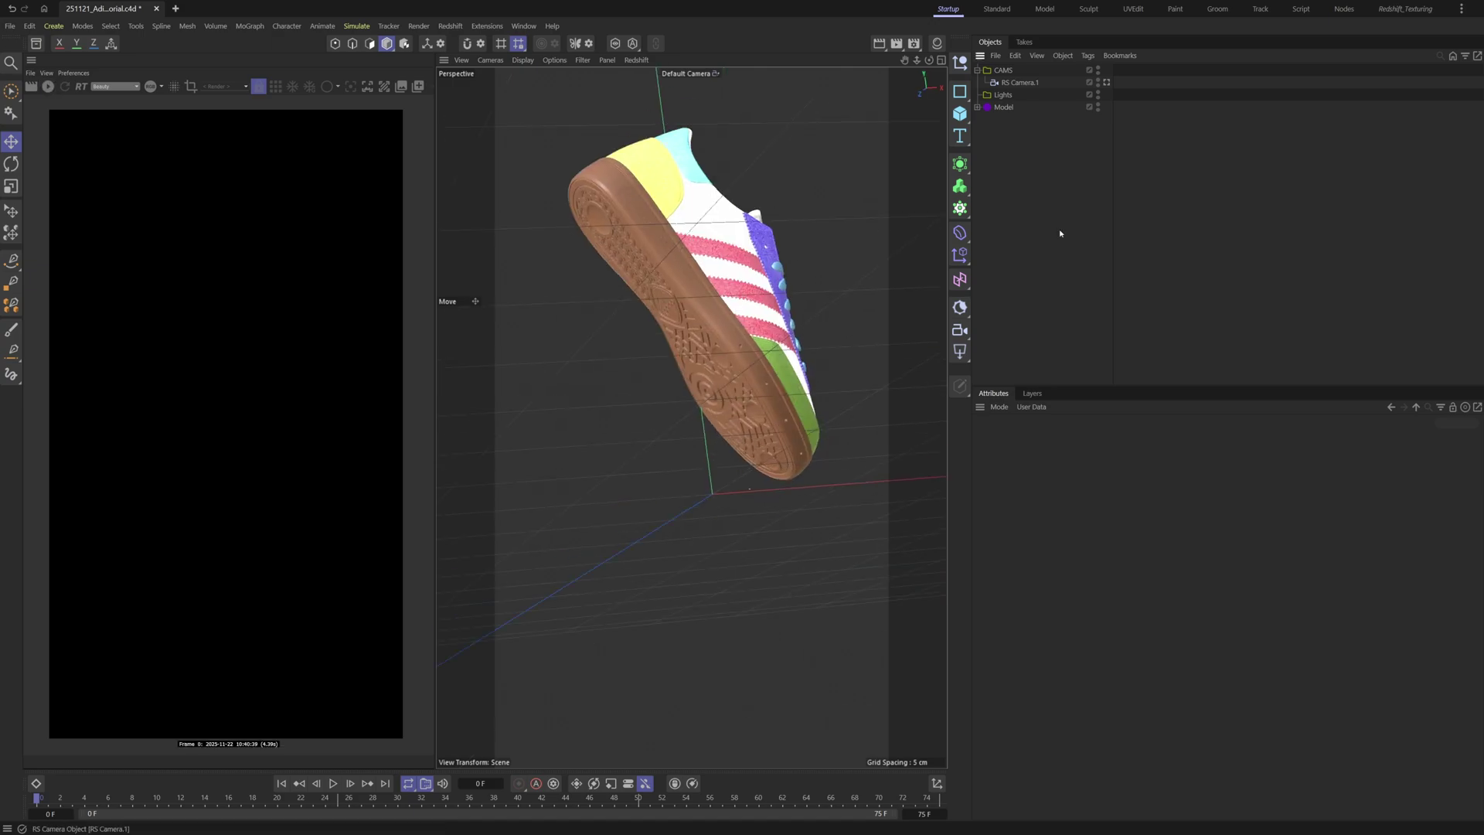
left_click(48, 87)
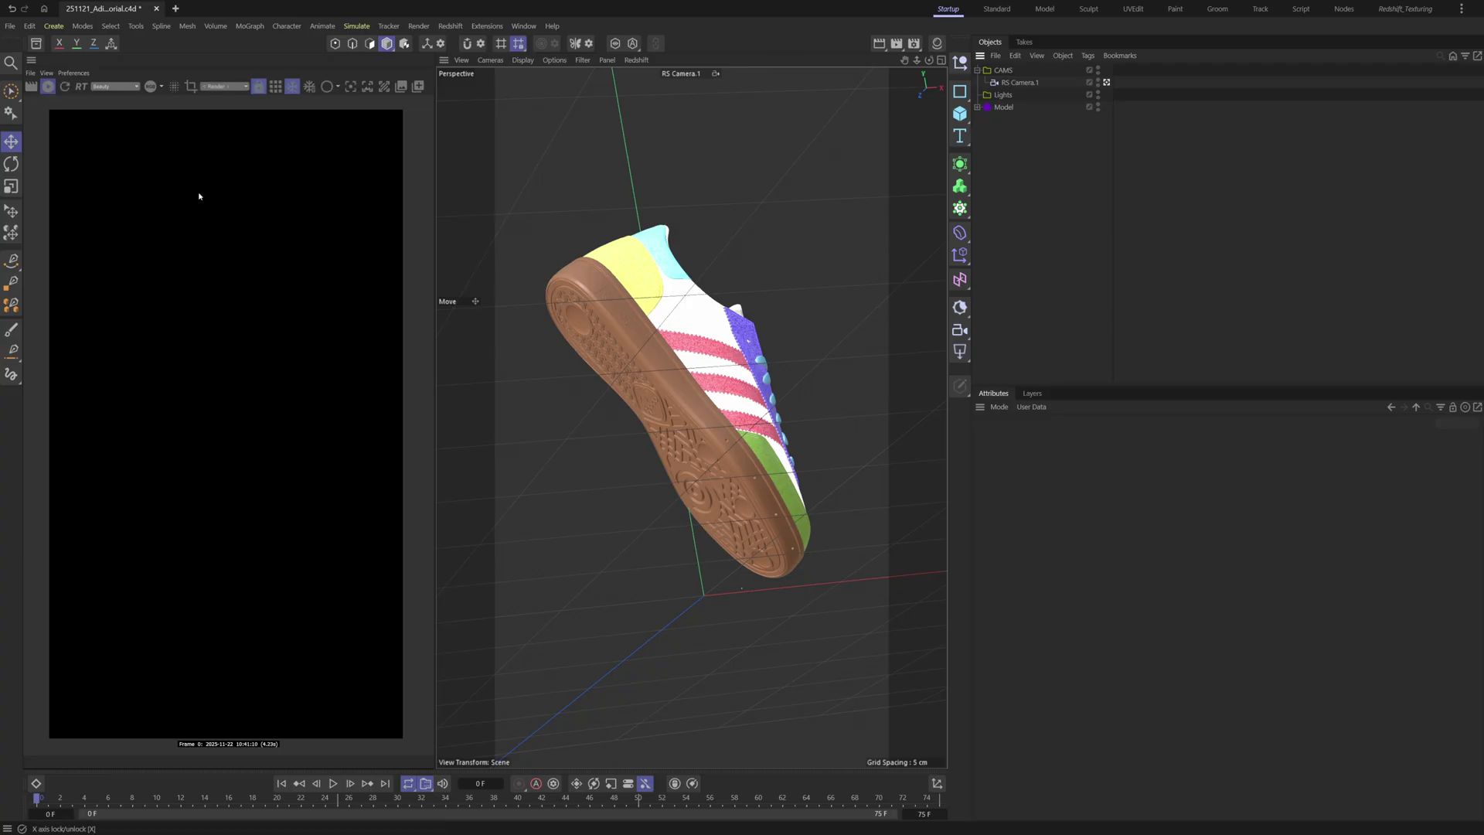
left_click(247, 88)
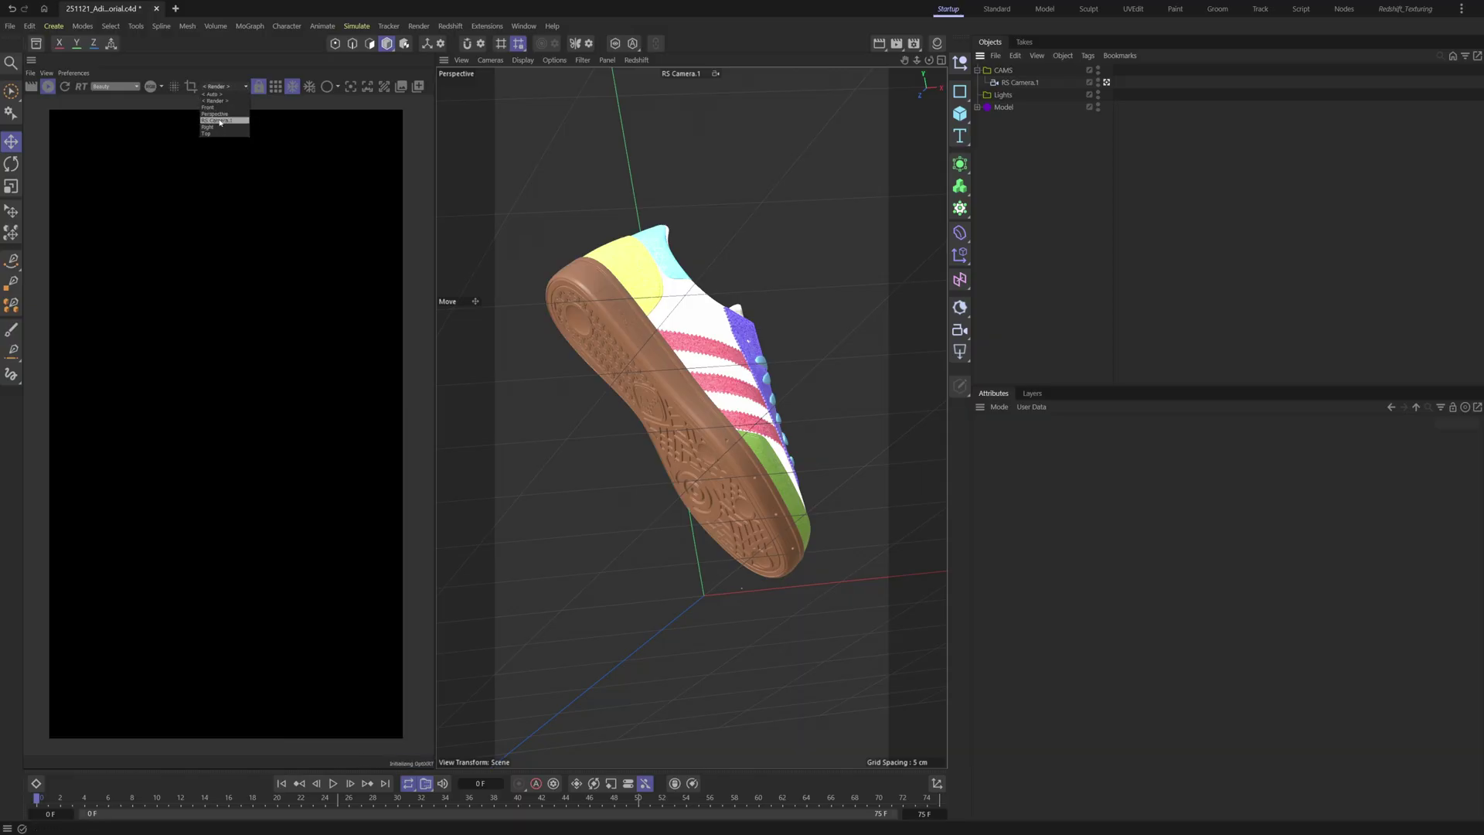
left_click(224, 121)
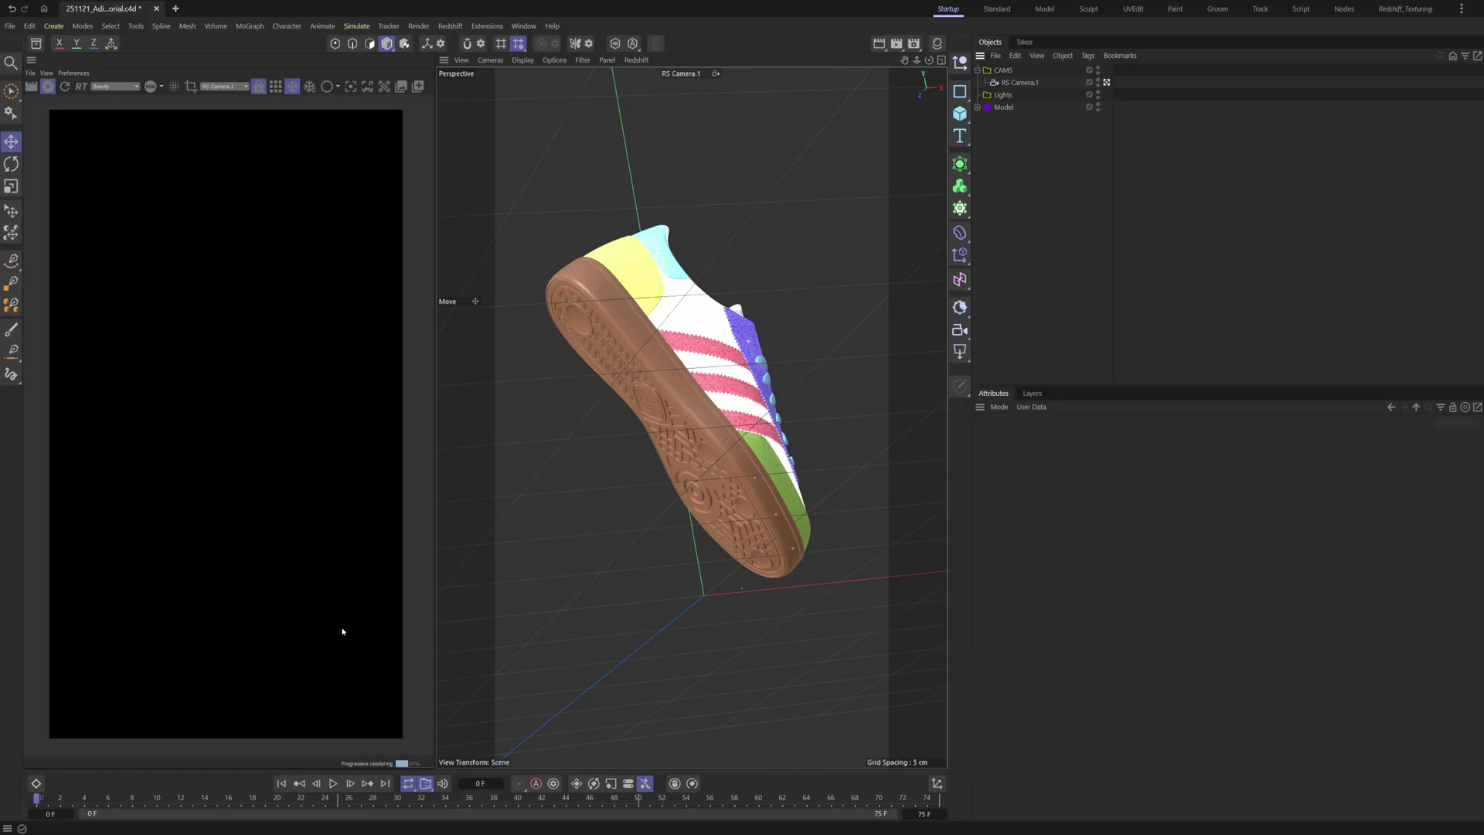
left_click(1105, 82)
left_click(1105, 83)
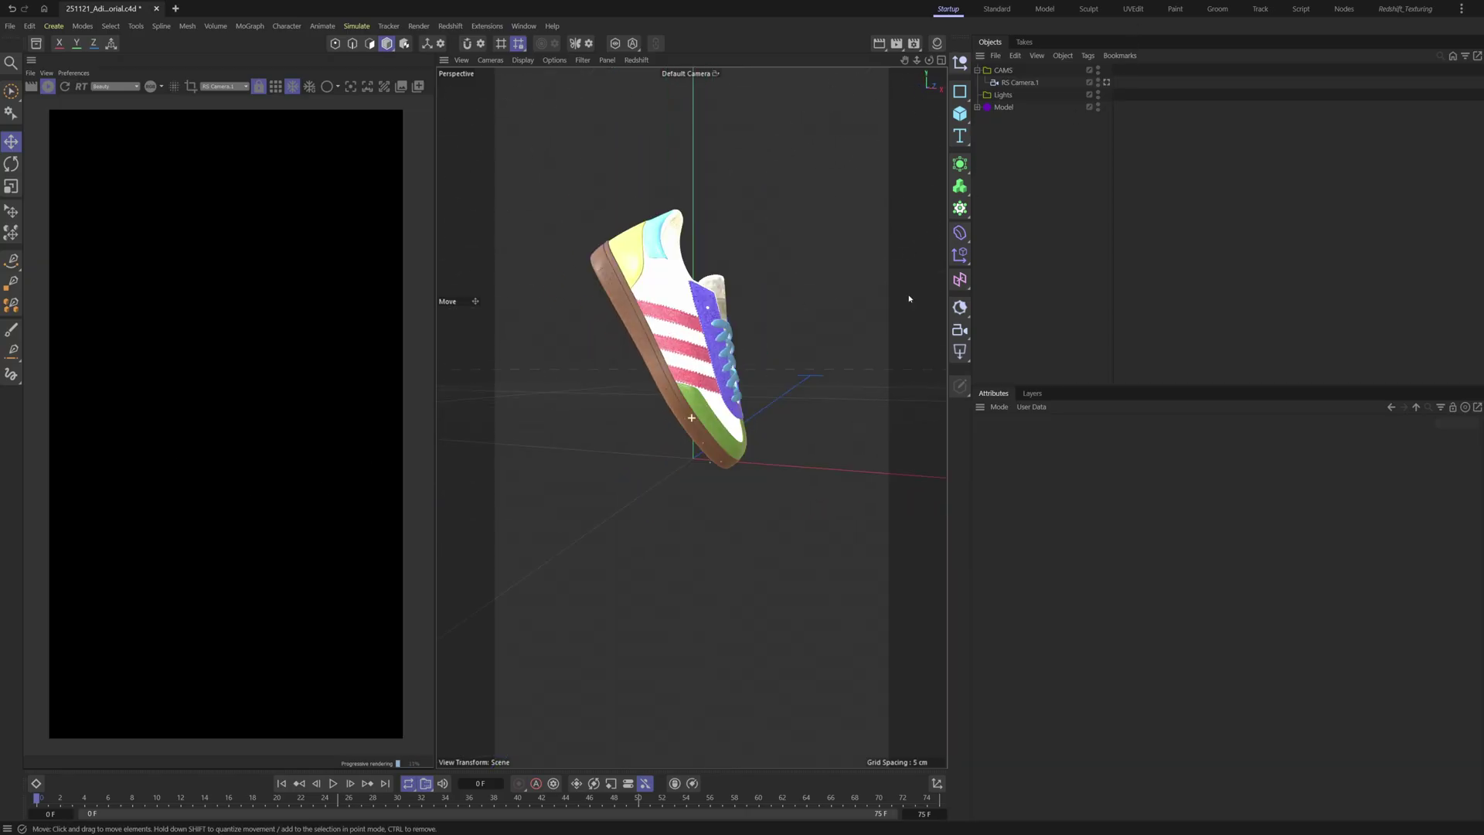
Add a Redshift area light inside the Lights group and name it Back
left_click(960, 352)
left_click_drag(691, 344, 662, 442, "alt")
scroll(671, 380, "down", 5)
left_click_drag(1011, 106, 1011, 106)
double_click(1023, 106)
type("Back")
key("Return")
Set the Back light's size to 25 cm by 25 cm
left_click(1110, 696)
type("25")
key("Tab")
type("25")
key("Return")
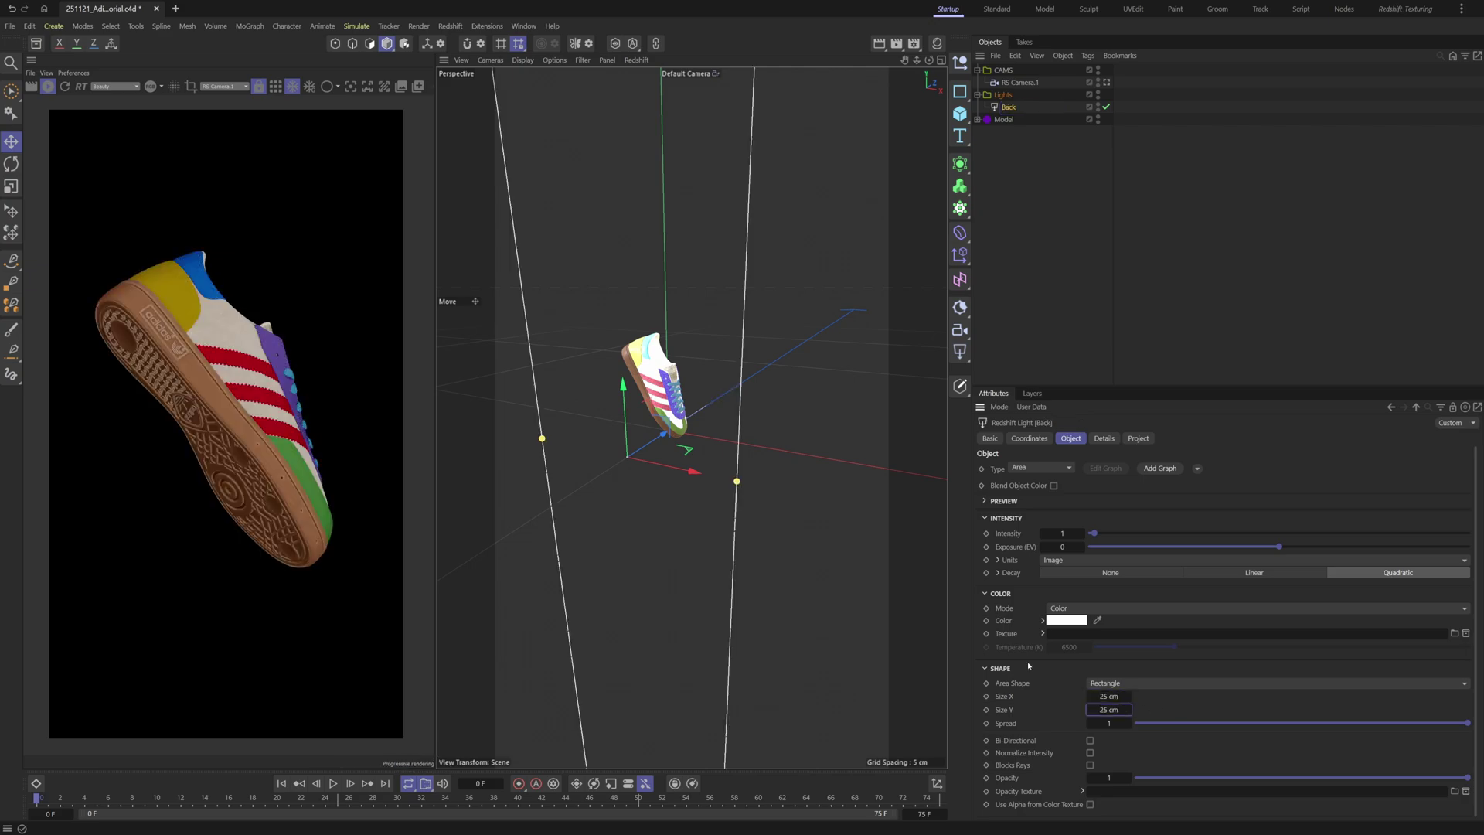
Move the Back light behind the shoe as seen from the render camera and raise it slightly
left_click_drag(663, 434, 495, 444)
key("r")
key("e")
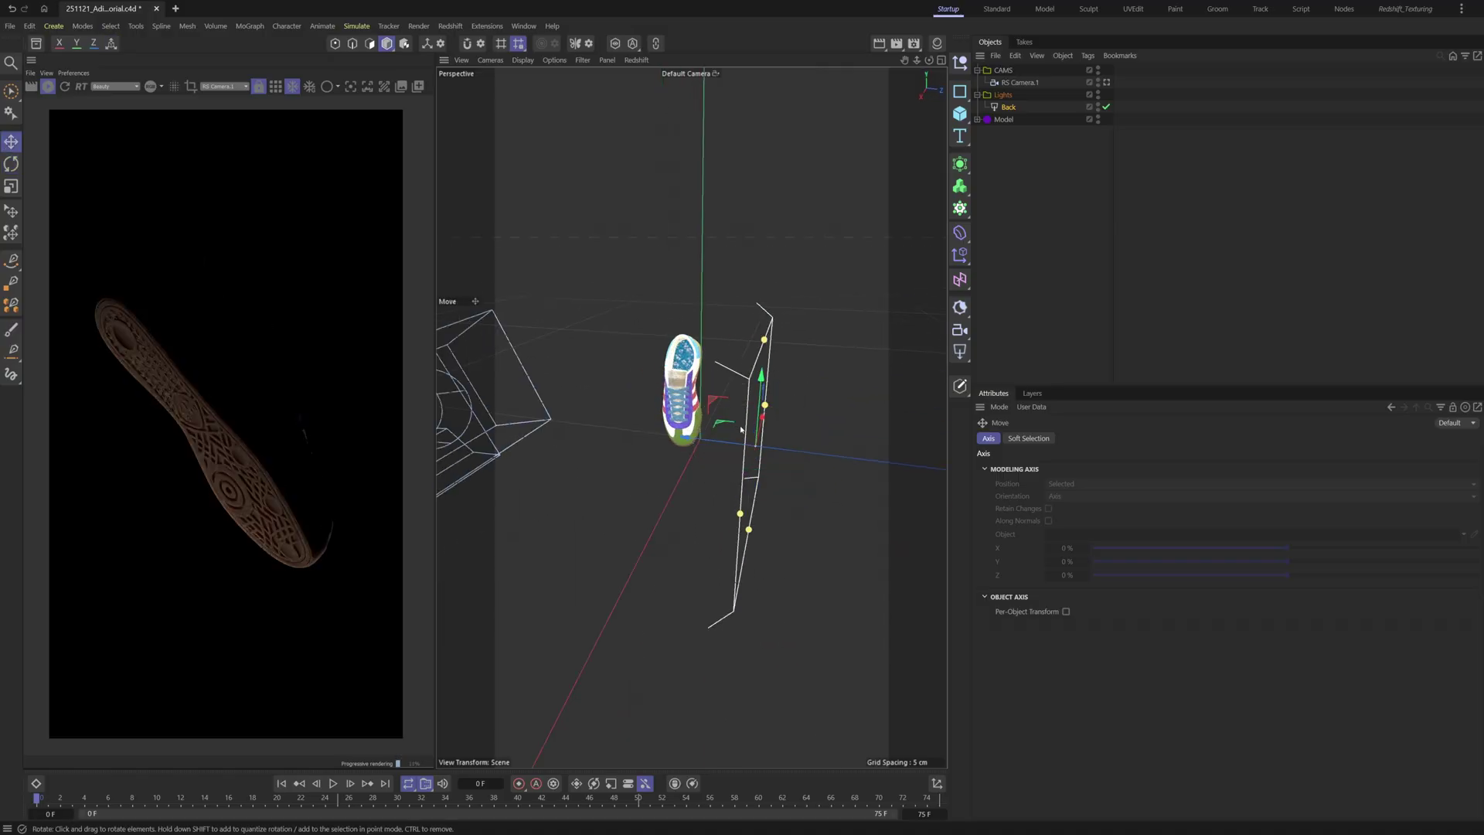
left_click_drag(710, 444, 701, 371, "alt")
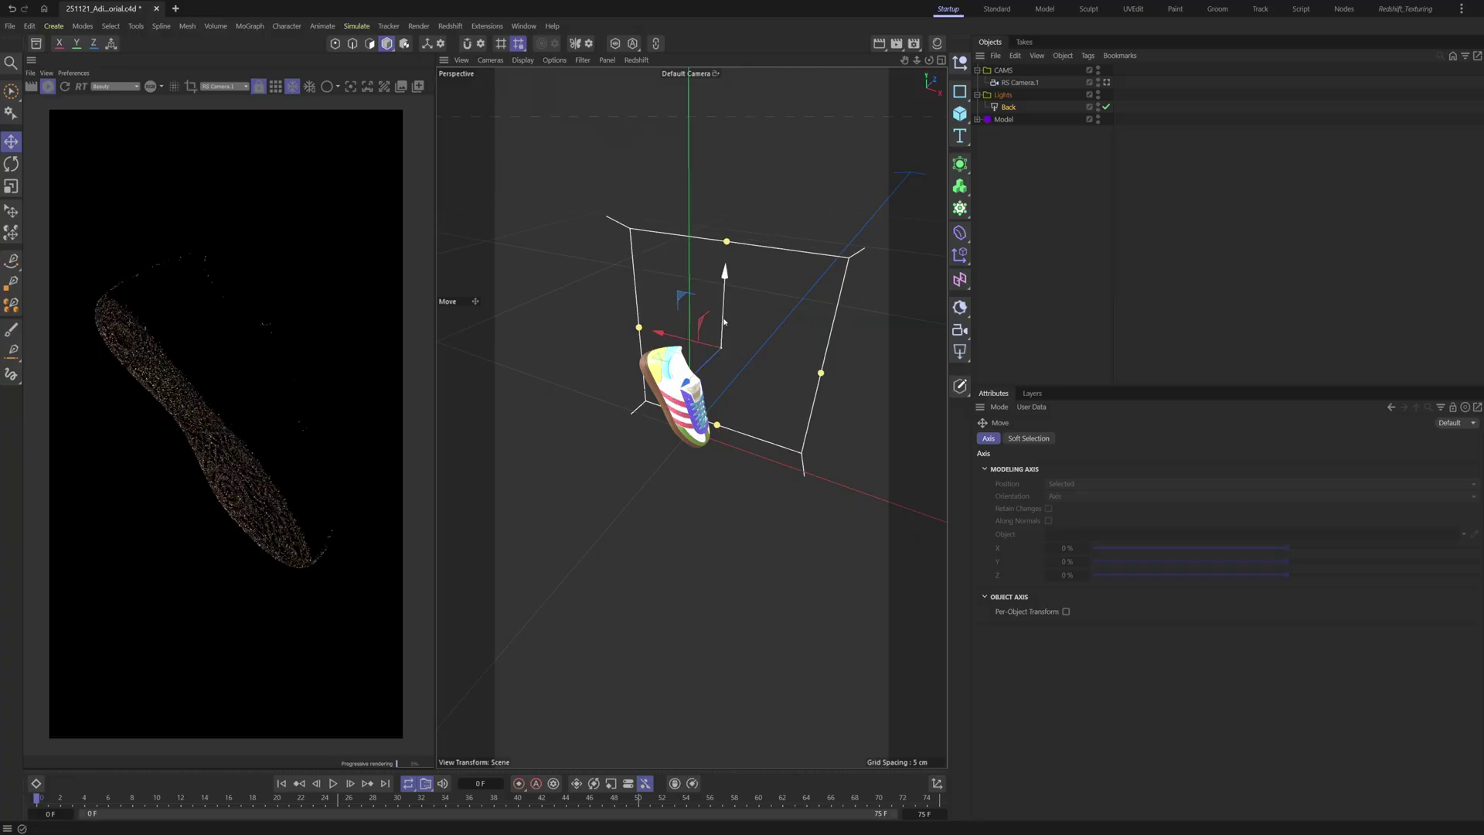
left_click_drag(724, 322, 763, 331)
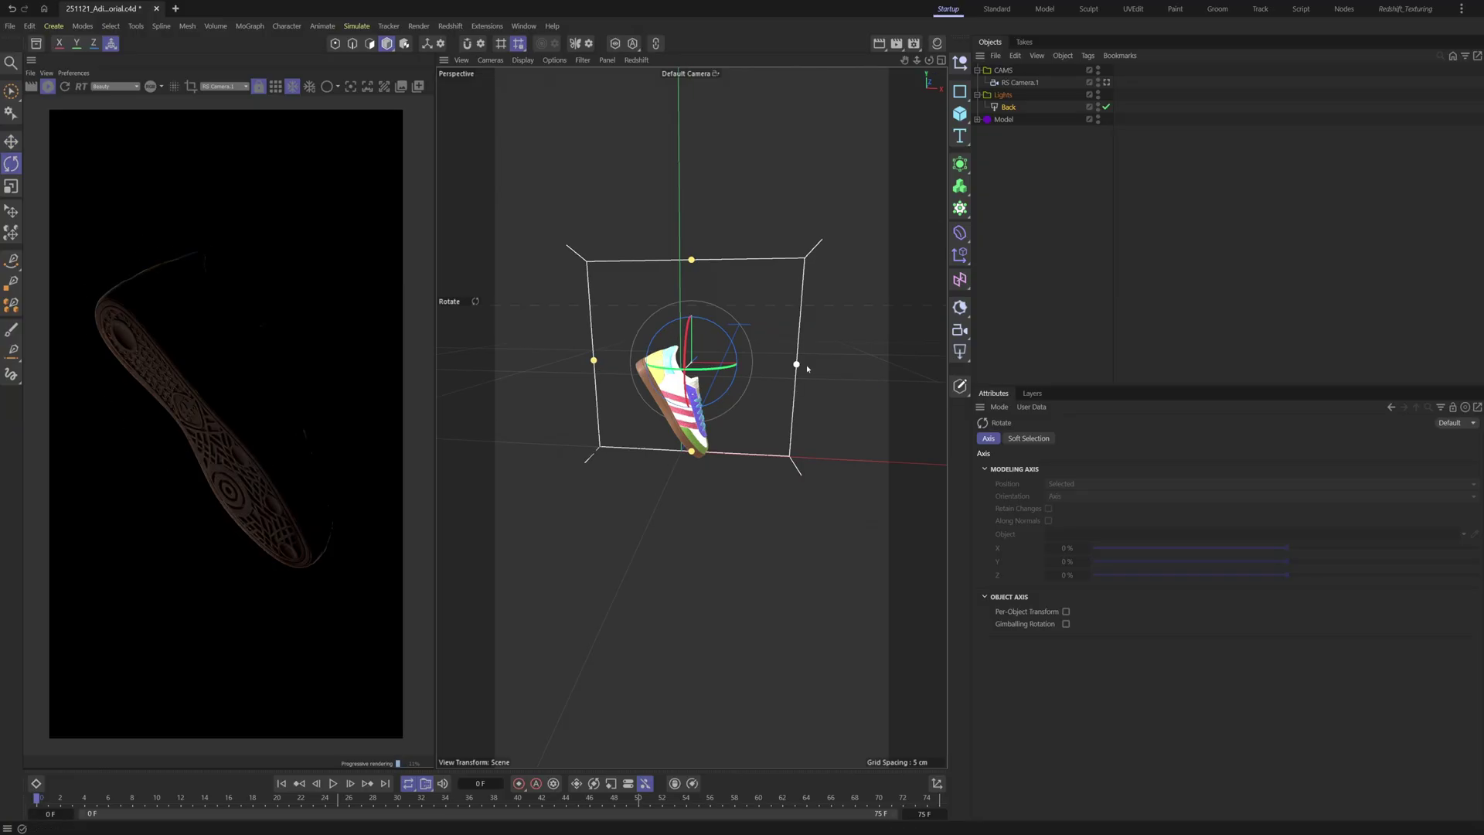
Widen the Back light to about 36.9 cm and set its intensity to 10
left_click_drag(801, 364, 838, 366)
key("e")
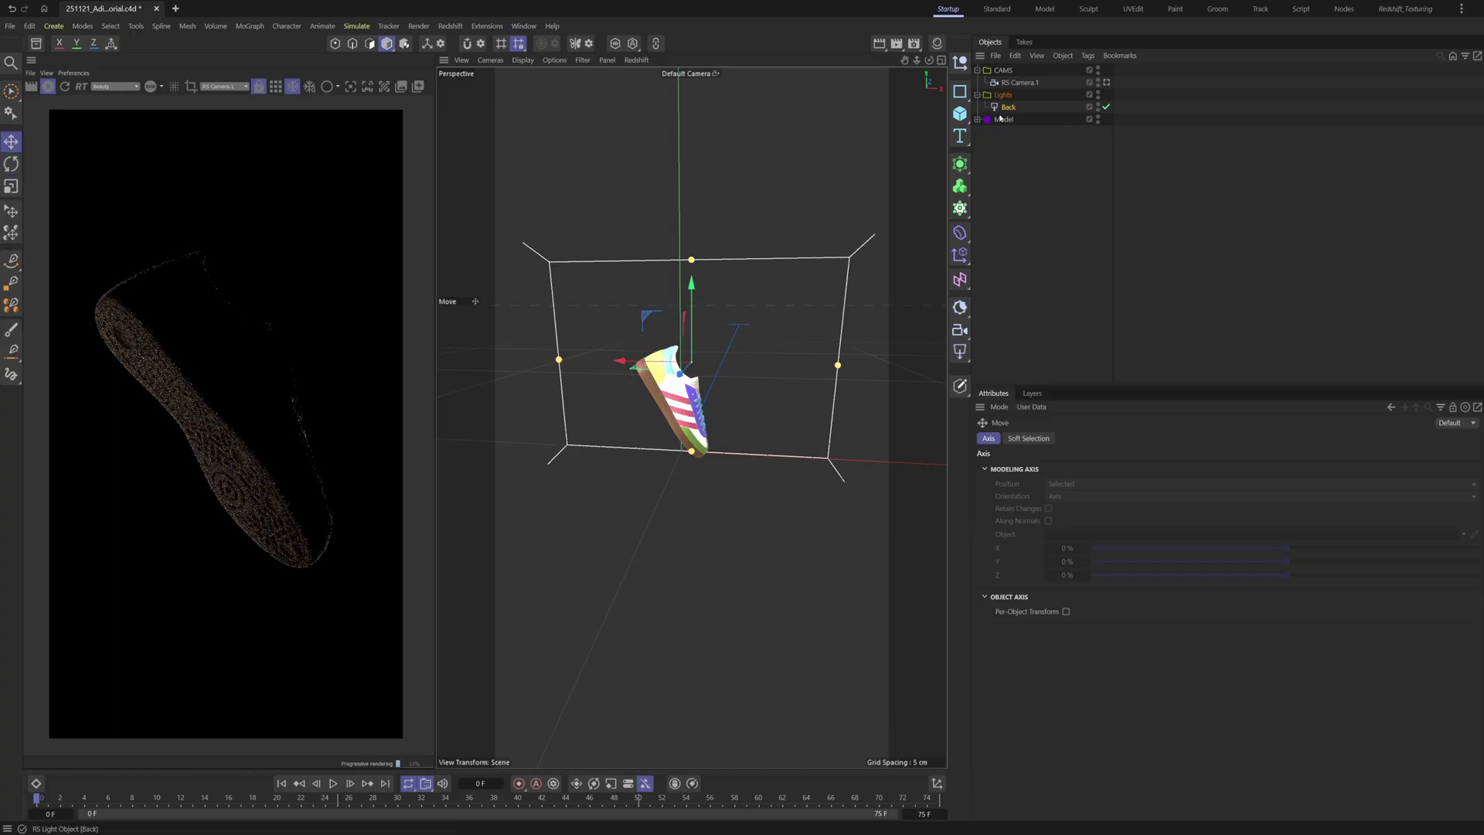
left_click(1008, 107)
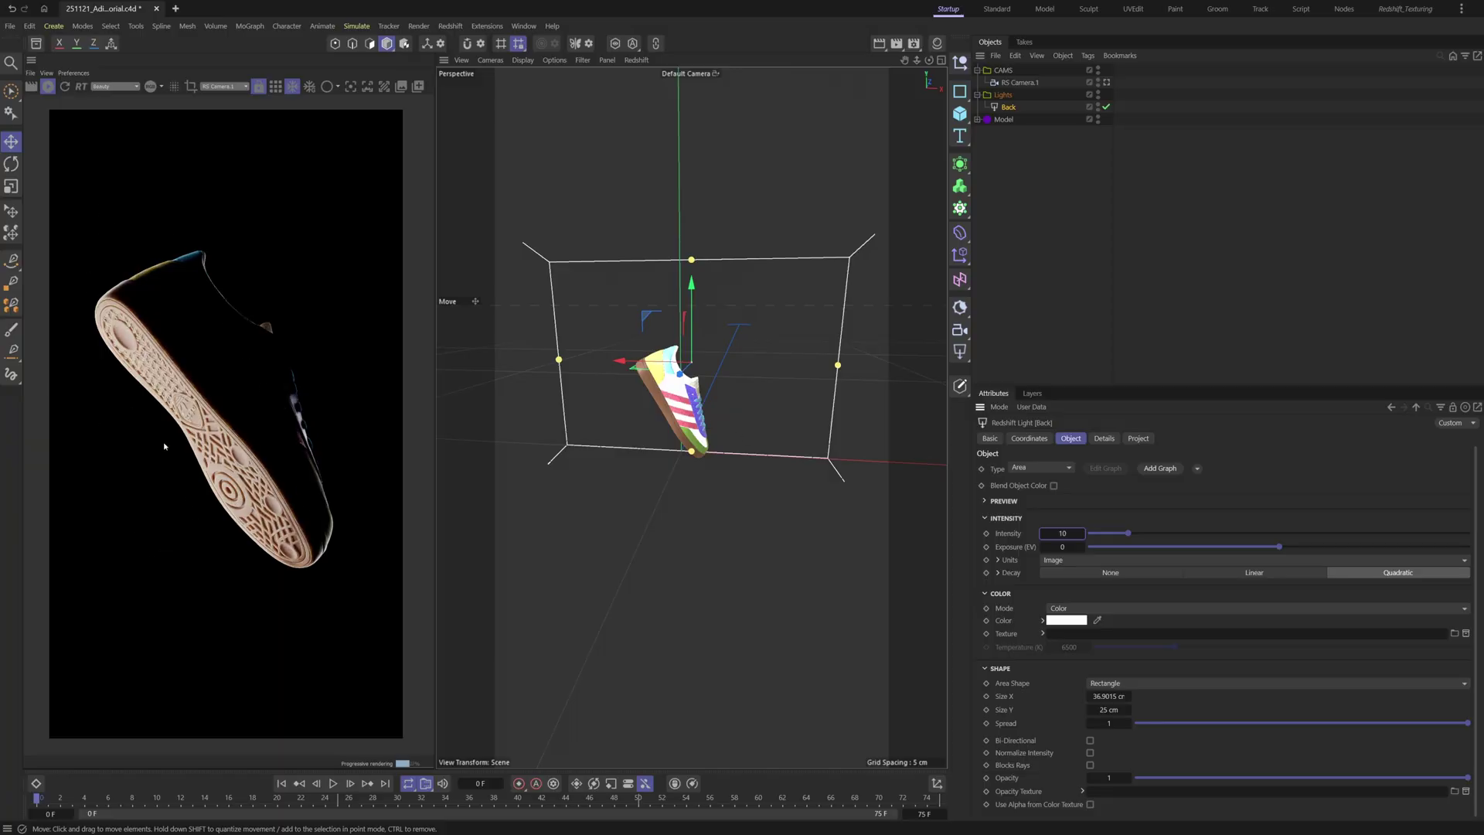
Shift the Back light sideways behind the shoe's heel side and reduce its width to about 26.5 cm
mouse_move(672, 370)
left_mouse_down("alt")
mouse_move(606, 371)
mouse_move(695, 371)
left_mouse_up("alt")
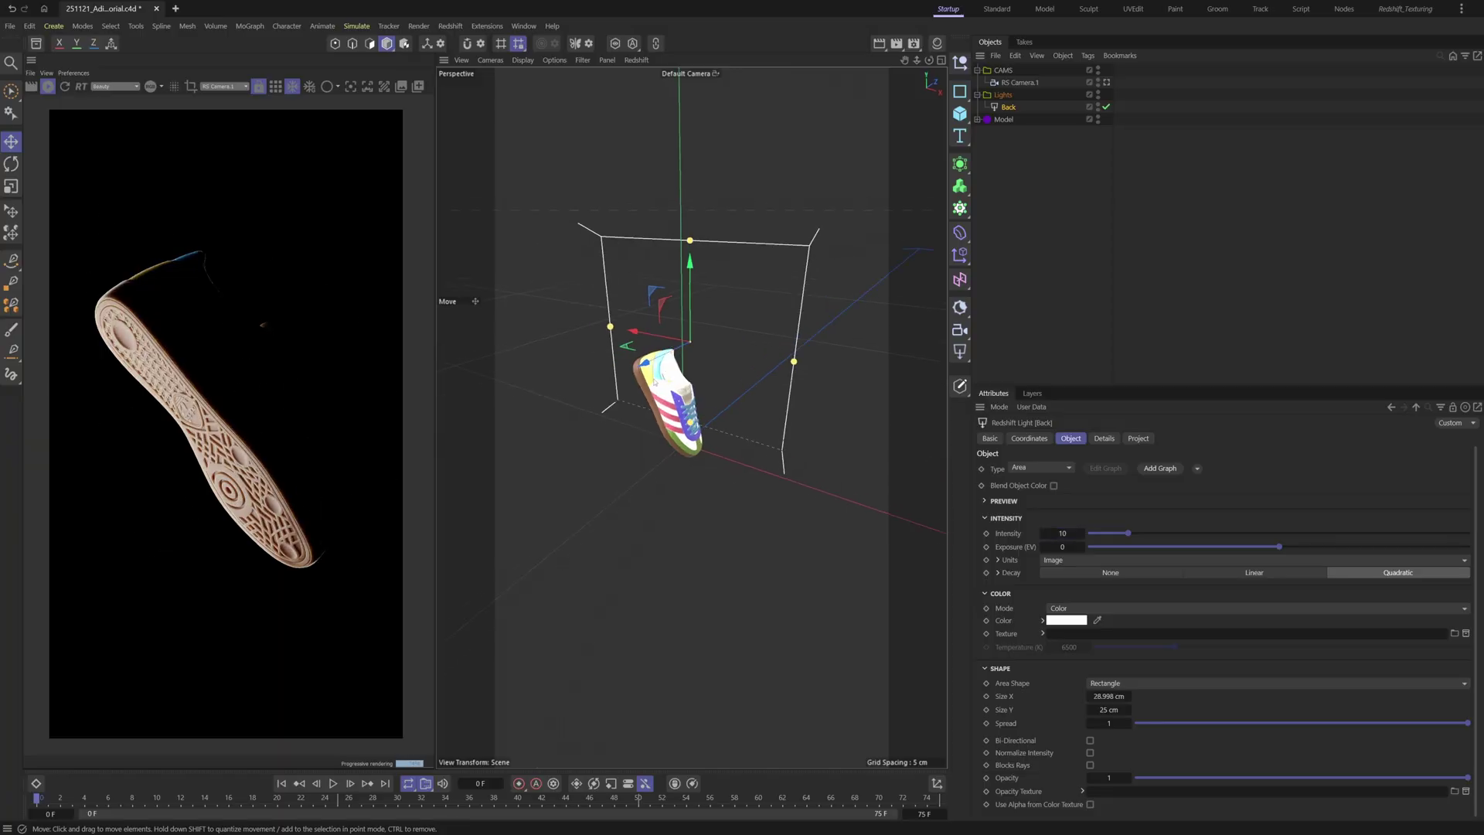
middle_click_drag(674, 373, 669, 410, "alt")
left_click_drag(669, 410, 652, 409, "alt")
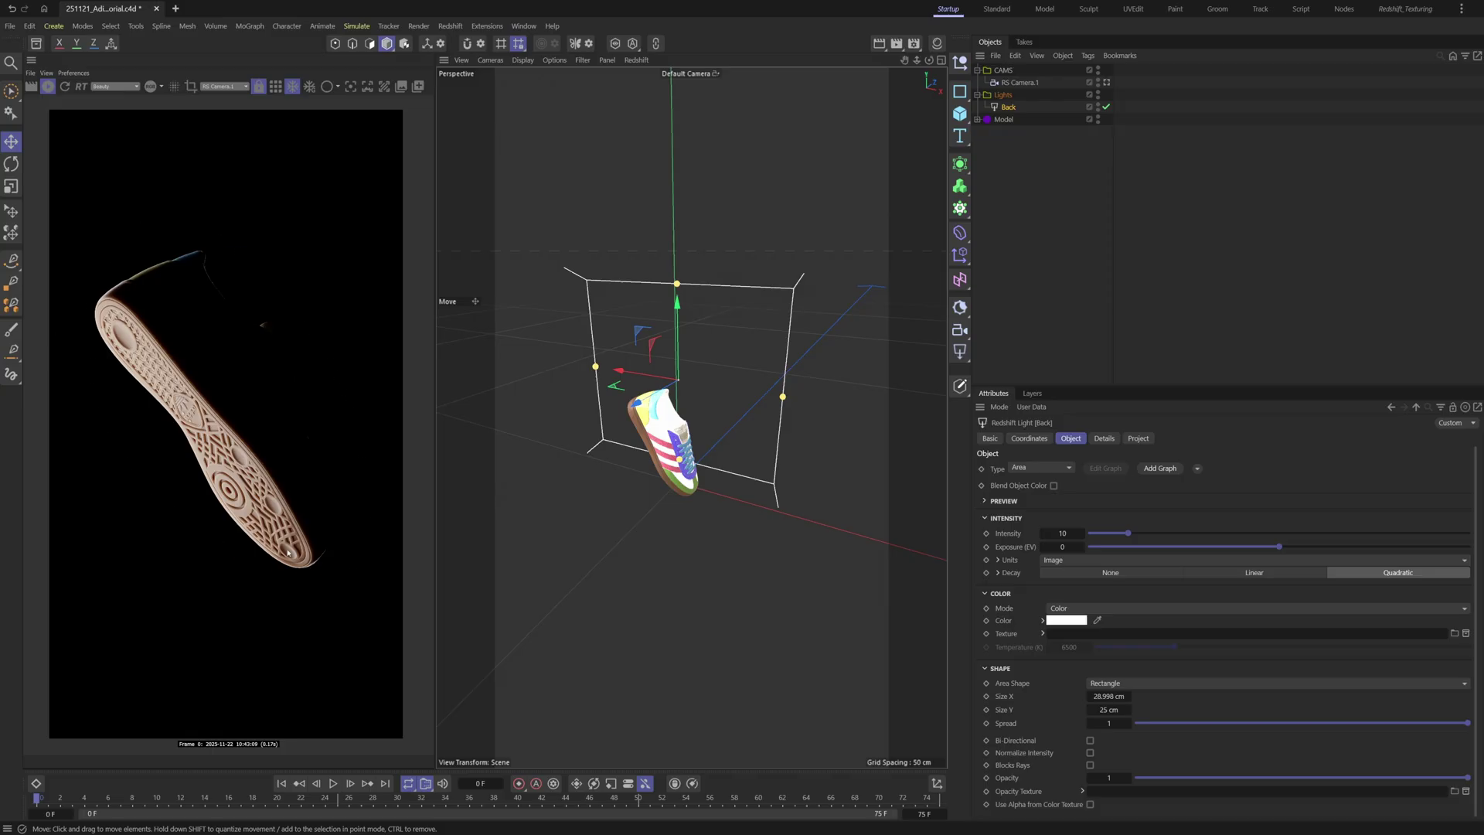
left_click_drag(622, 371, 642, 374)
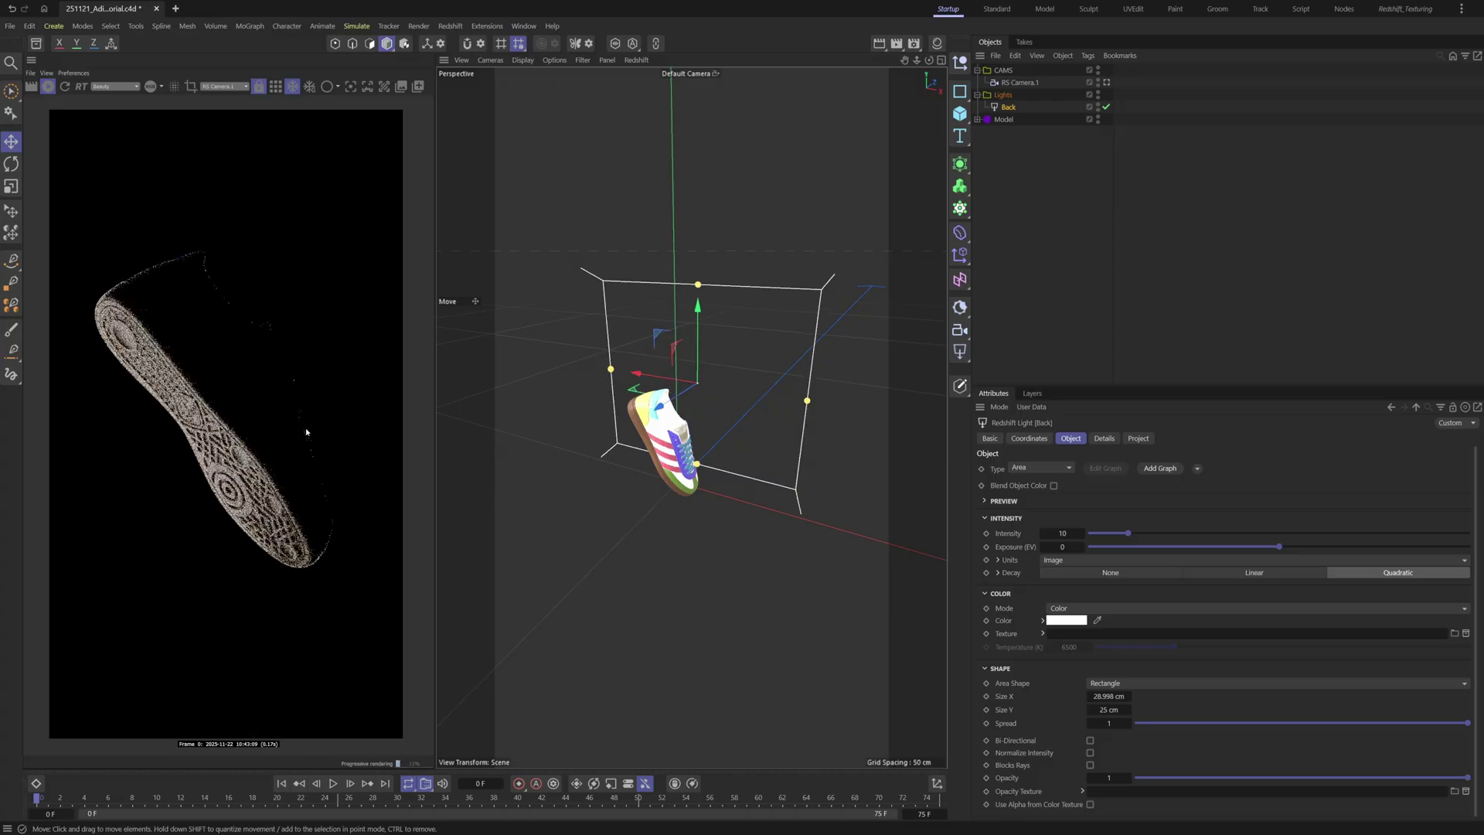
left_click_drag(807, 401, 875, 411)
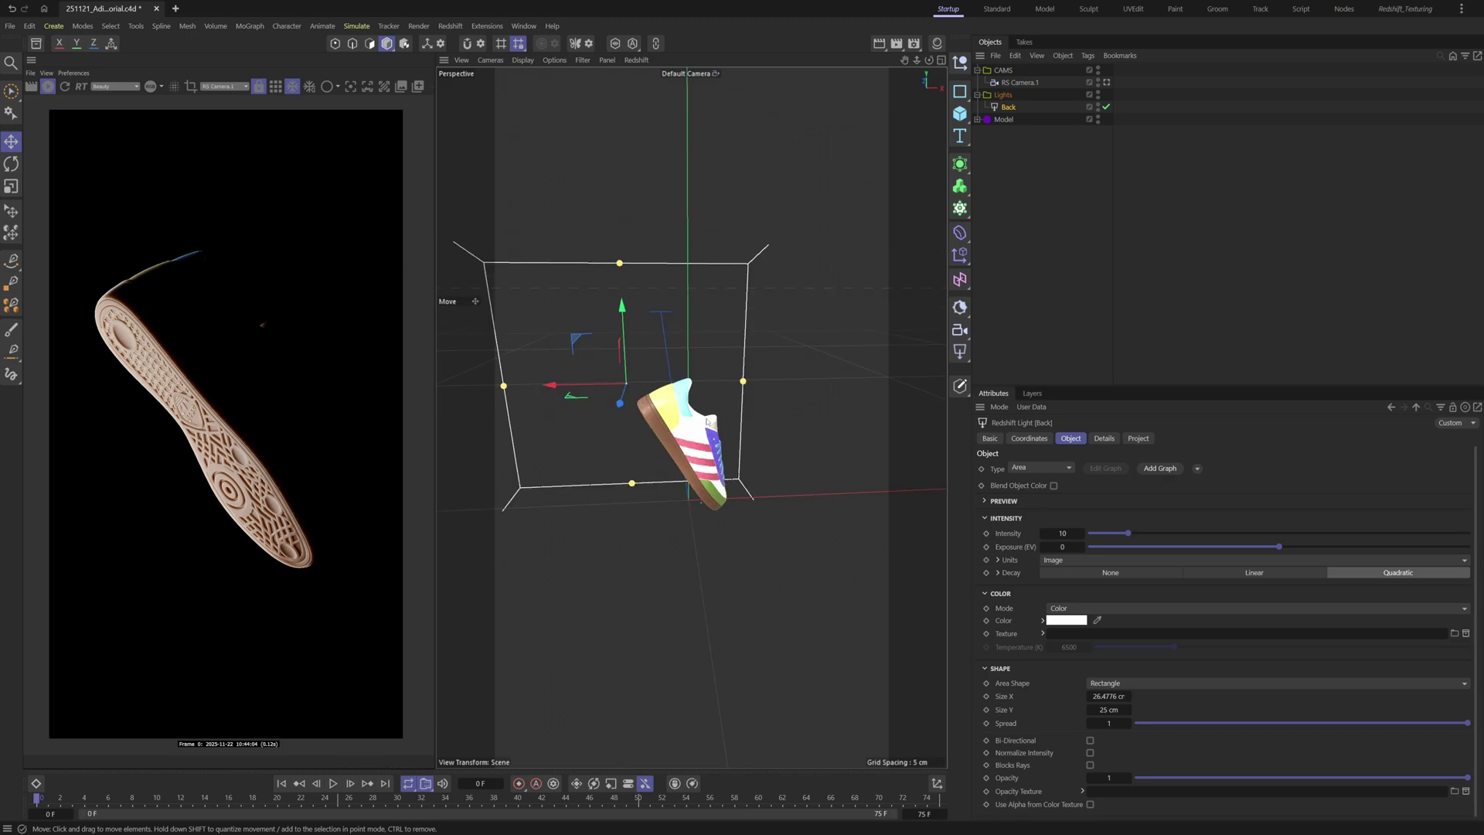
Duplicate the Back light, move the copy sideways past the toe side of the shoe and rename it Front
left_click_drag(707, 421, 779, 372, "alt")
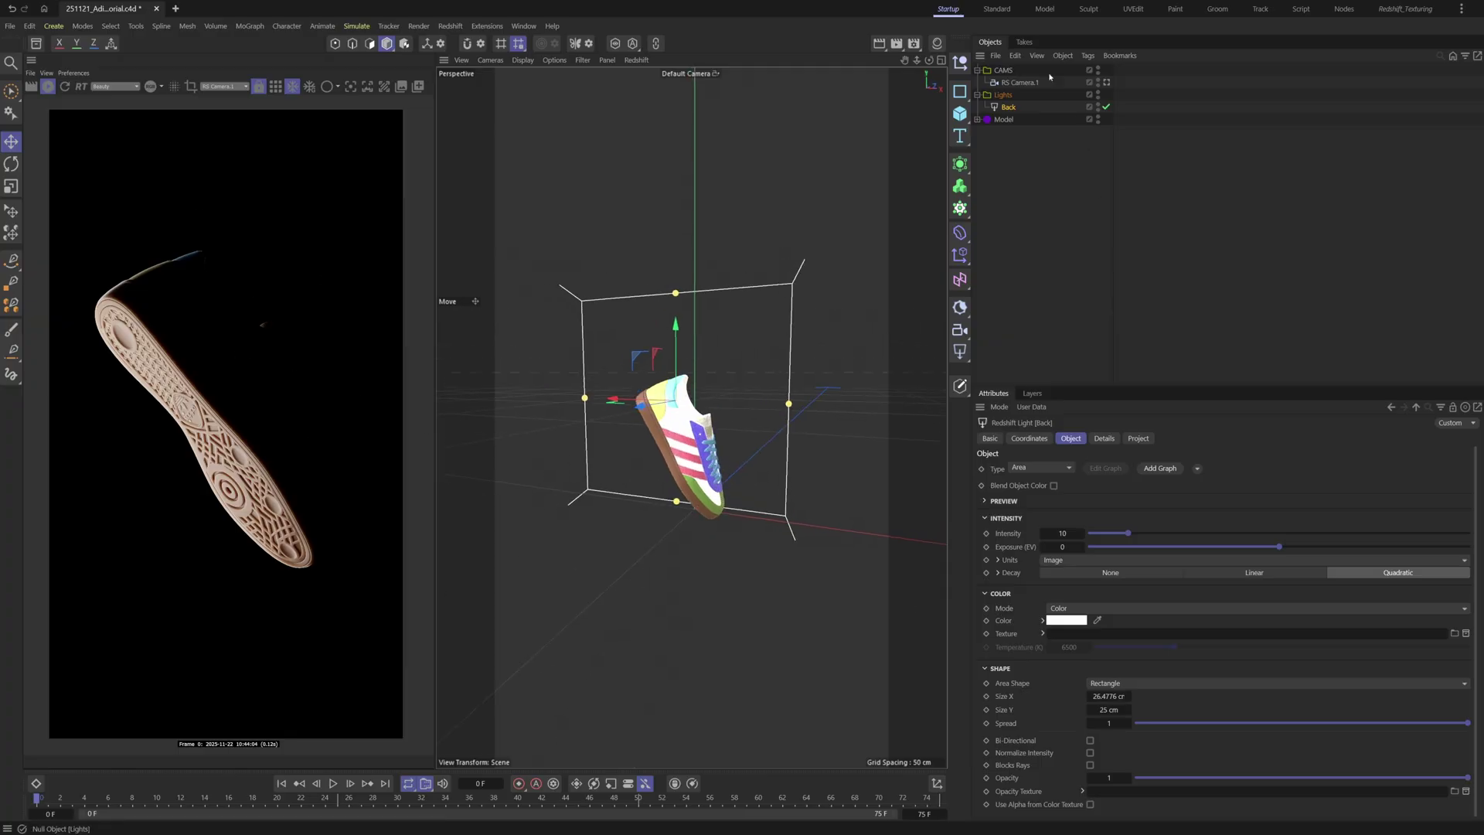
left_click_drag(1008, 108, 1019, 120, "ctrl")
left_click_drag(622, 382, 796, 388)
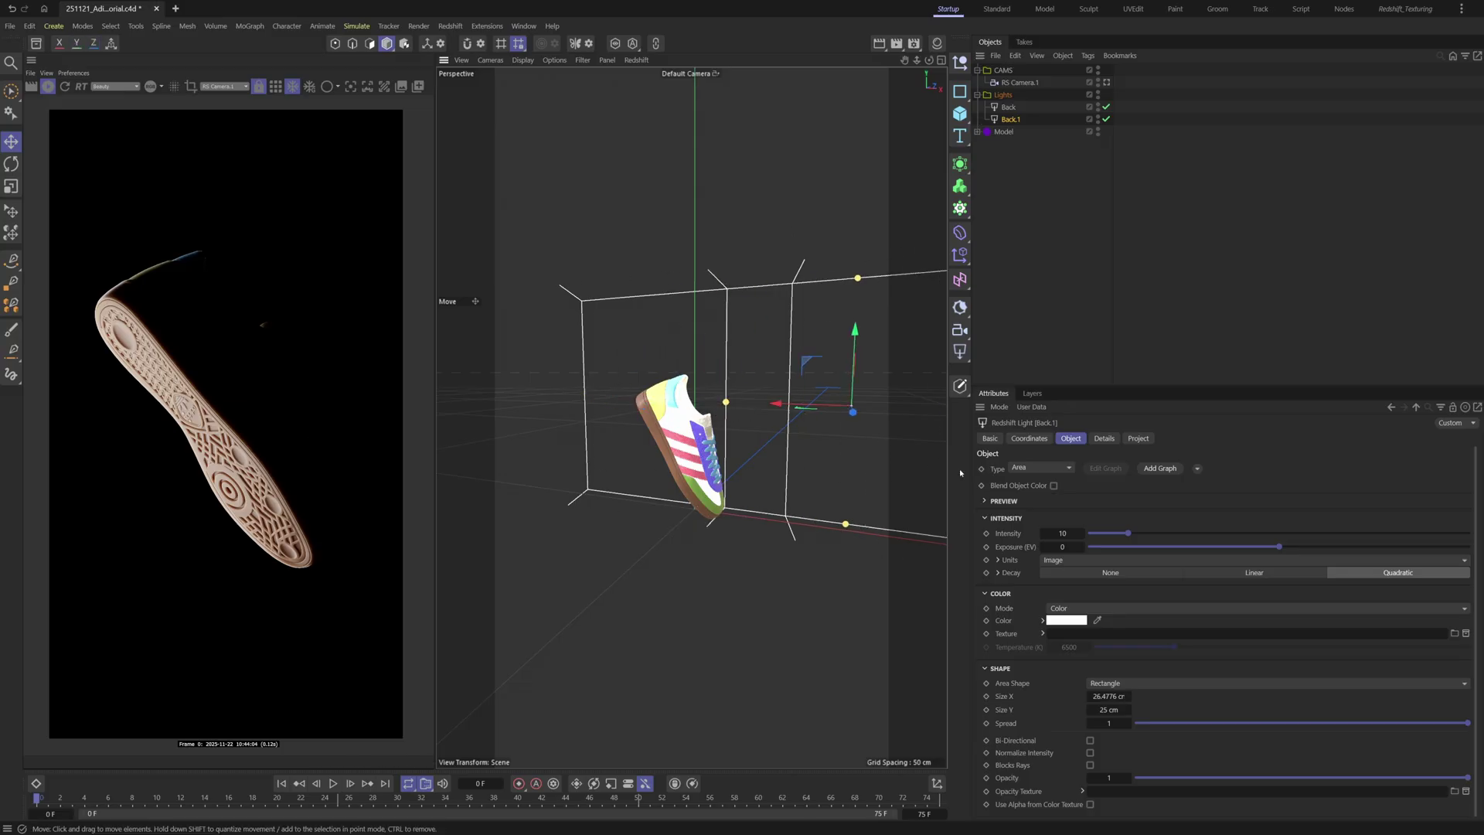
double_click(1014, 120)
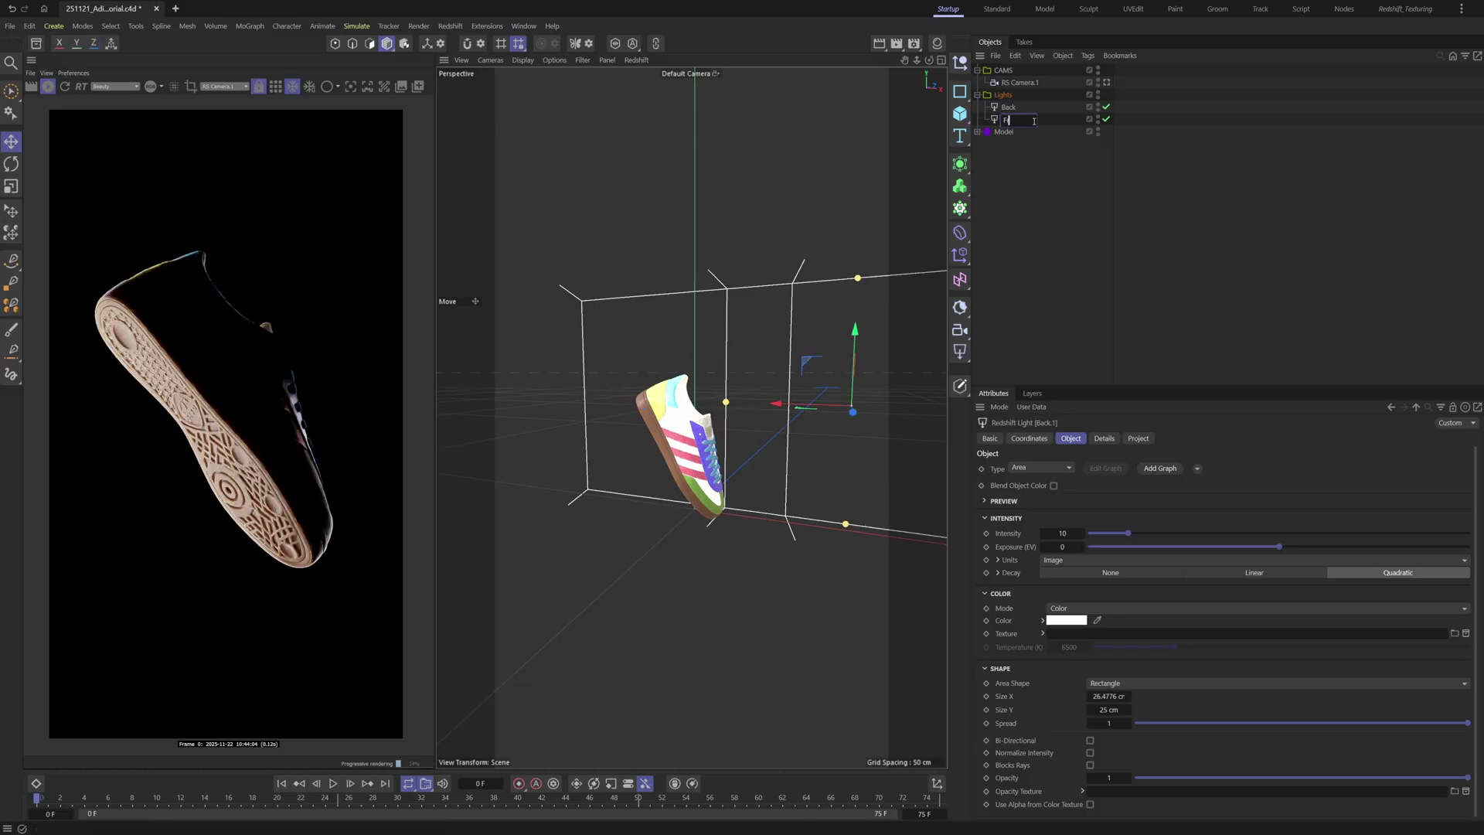
type("Front")
Set the Front light's intensity to 5 and its spread to 0.5
left_click(1062, 534)
type("5")
key("Return")
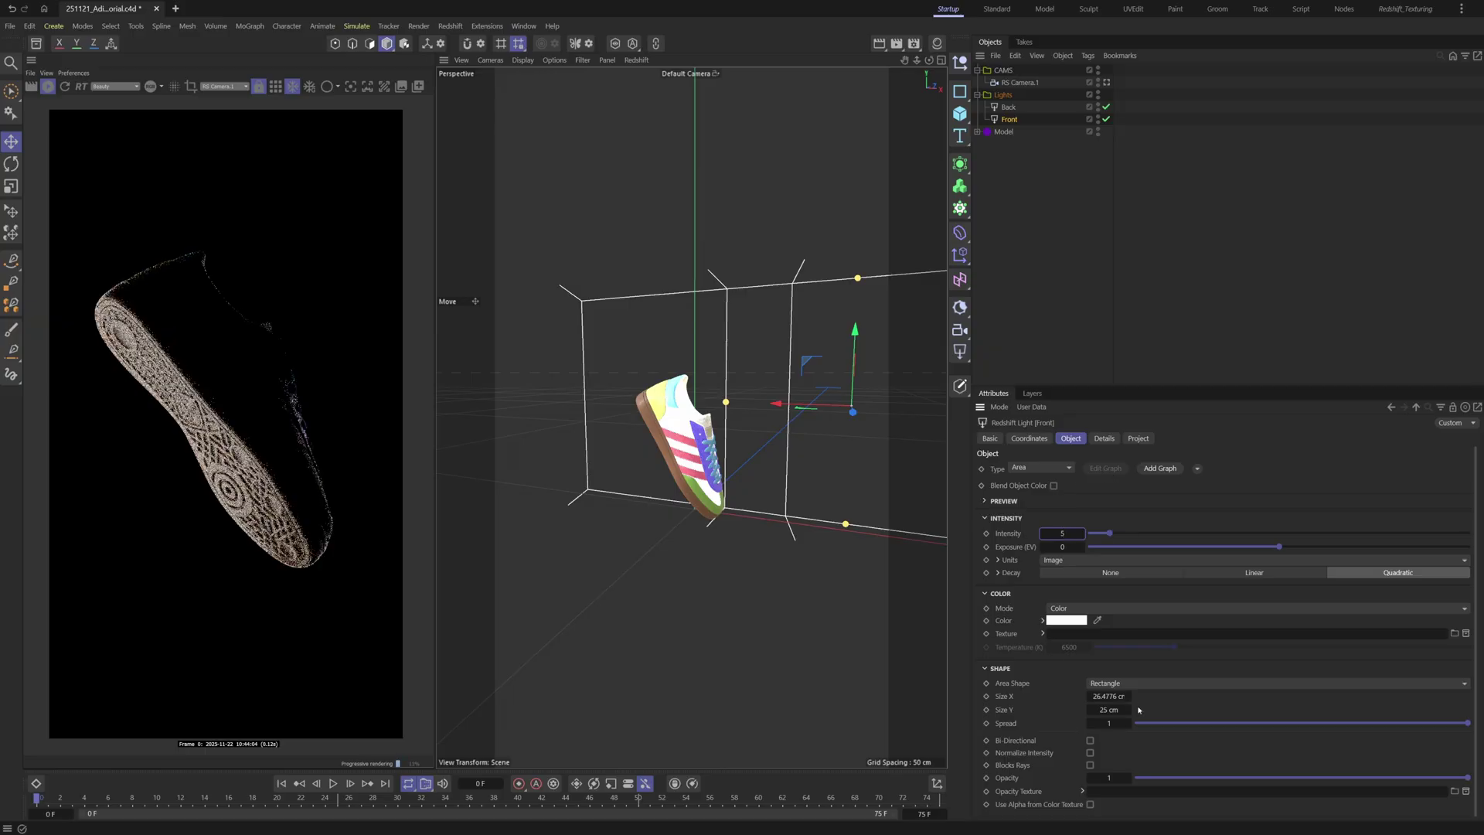
left_click_drag(665, 427, 735, 464, "alt")
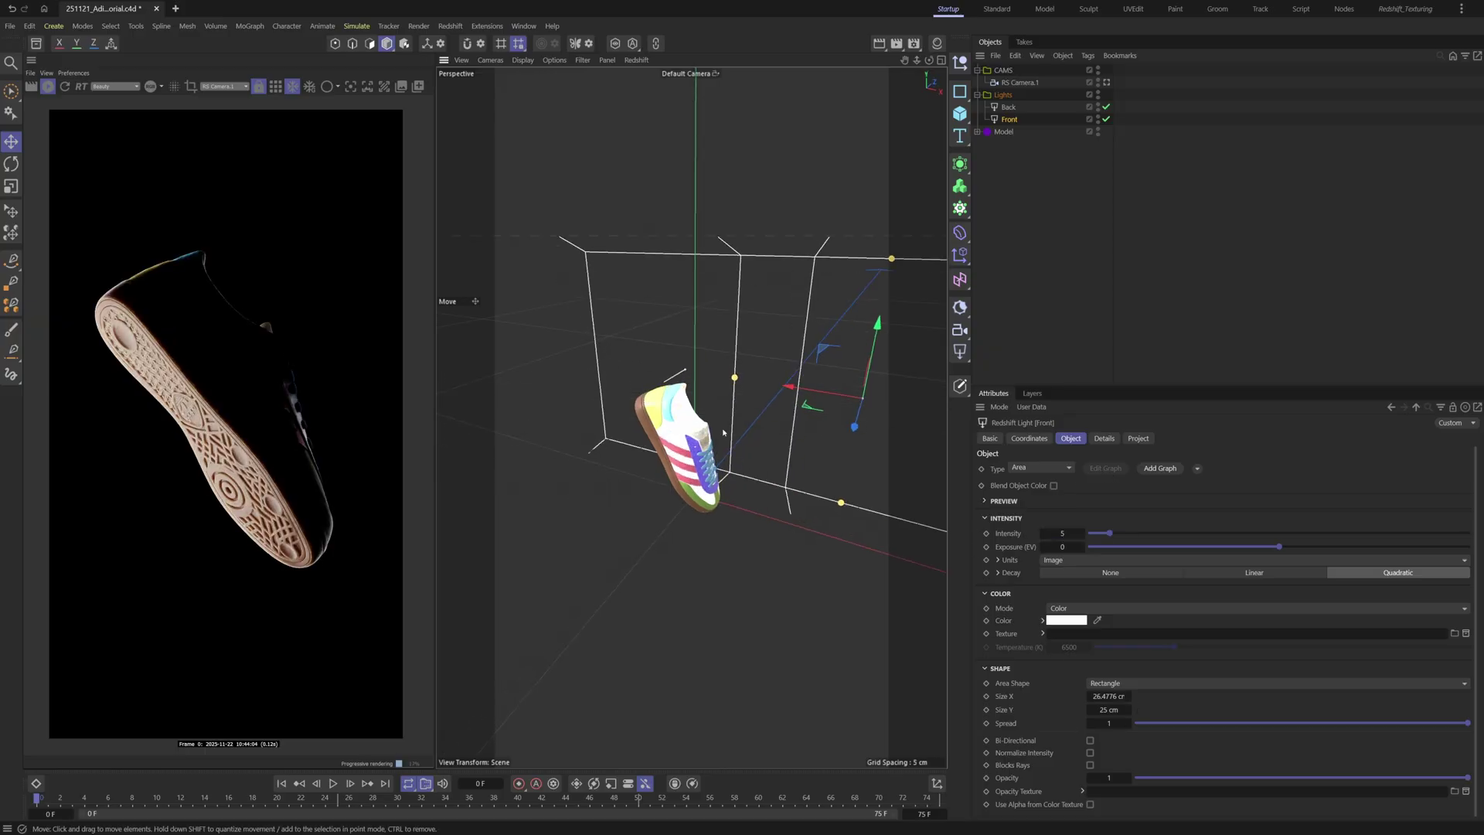
right_click_drag(738, 429, 673, 429, "alt")
left_click_drag(1409, 722, 1273, 722)
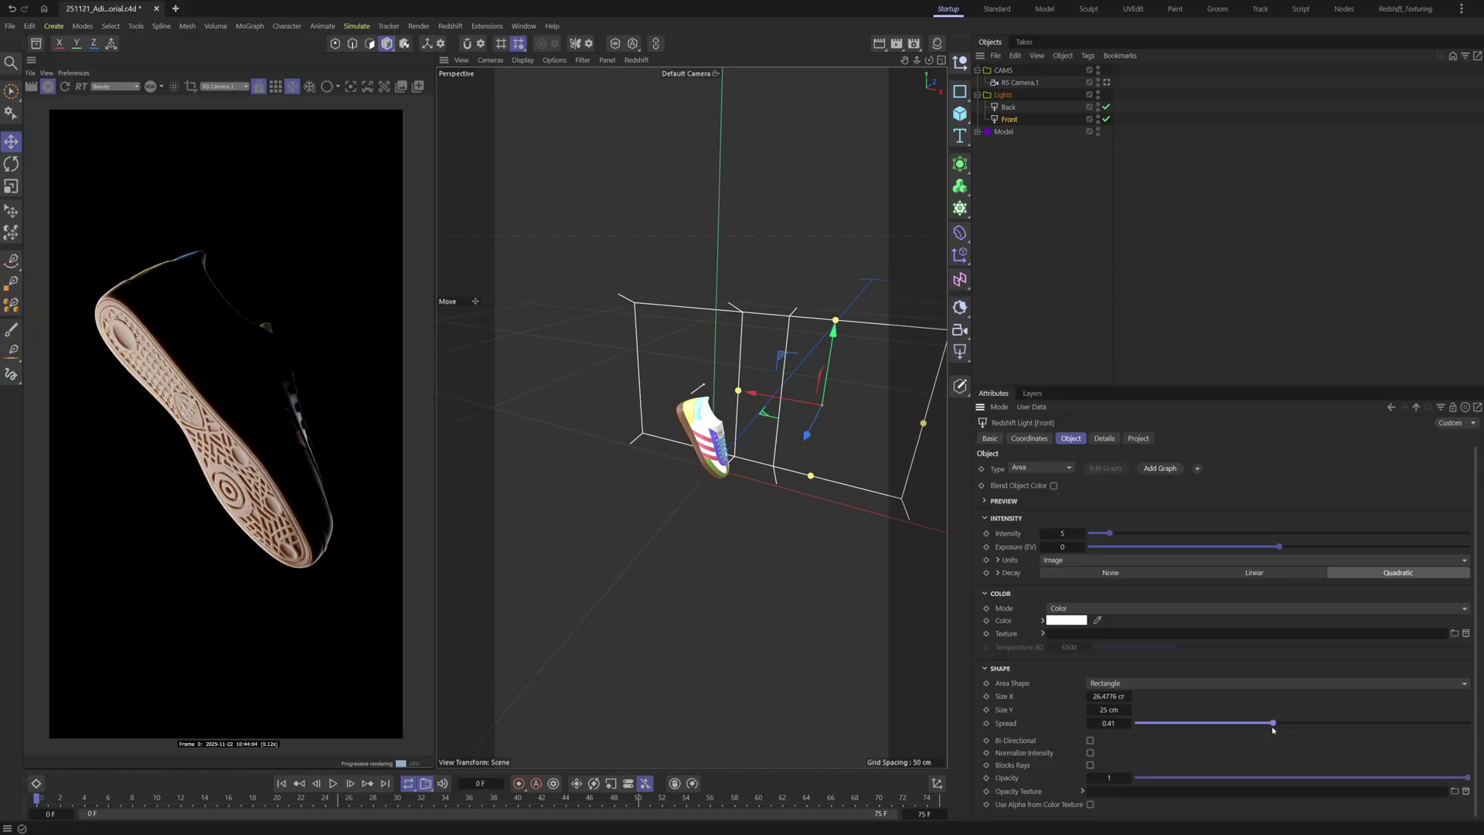
left_click(1089, 724)
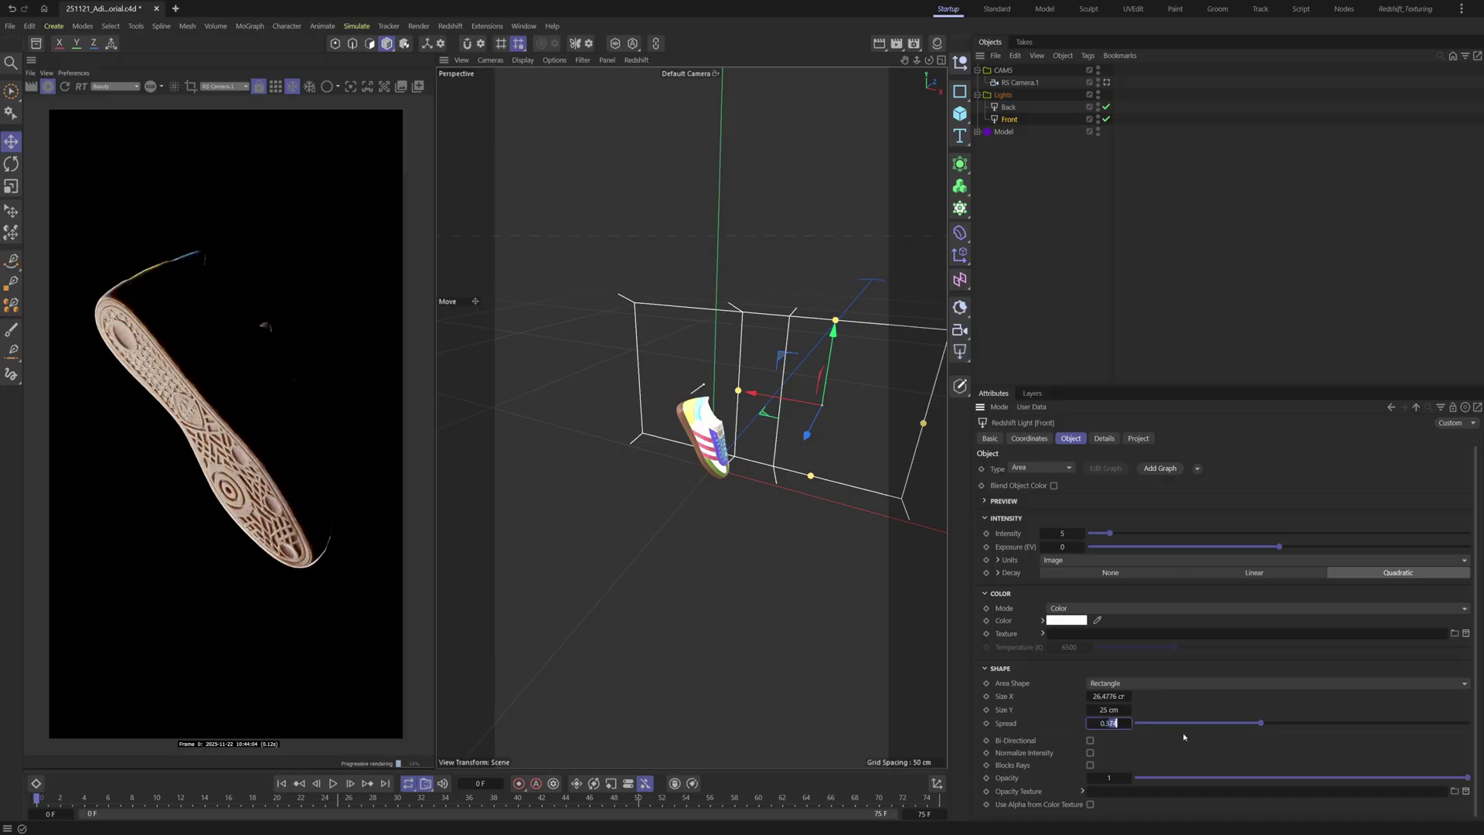
Rotate the Front light to face the laces side of the shoe and narrow its height to about 5.3 cm
left_click_drag(811, 475, 813, 402)
key("r")
key("t")
key("r")
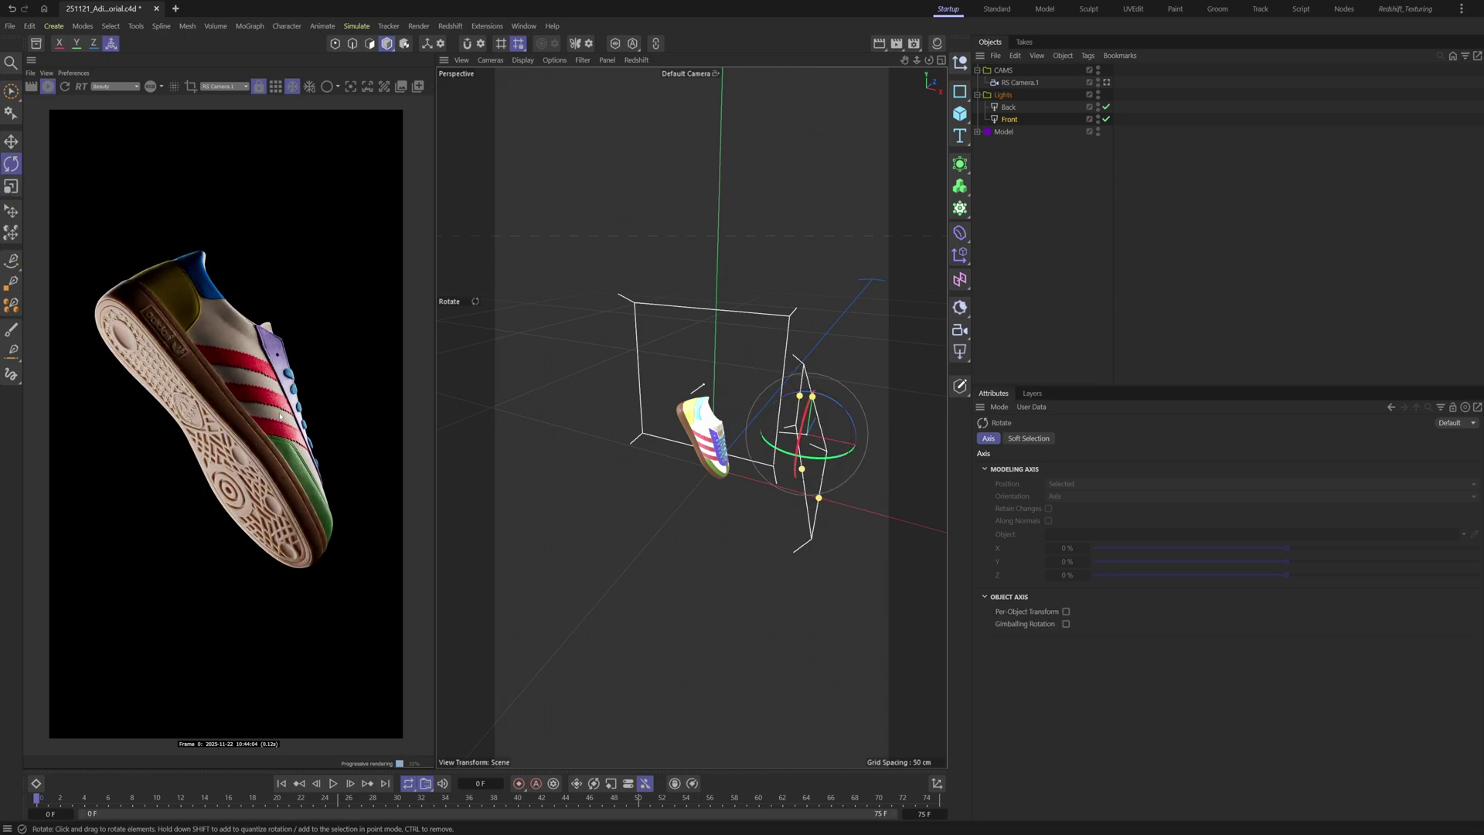
left_click_drag(896, 494, 606, 418, "alt")
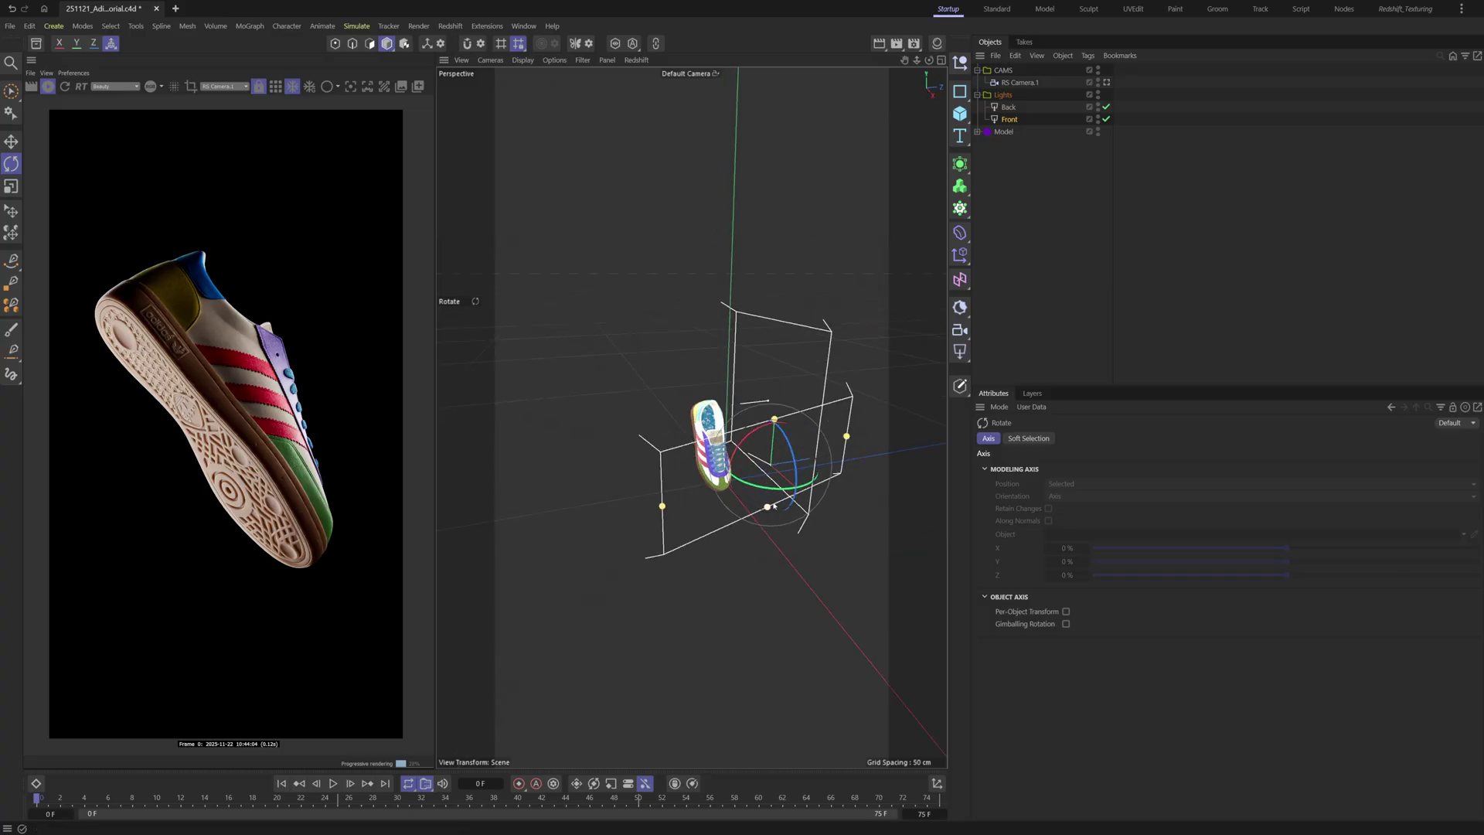
left_click_drag(766, 512, 769, 487)
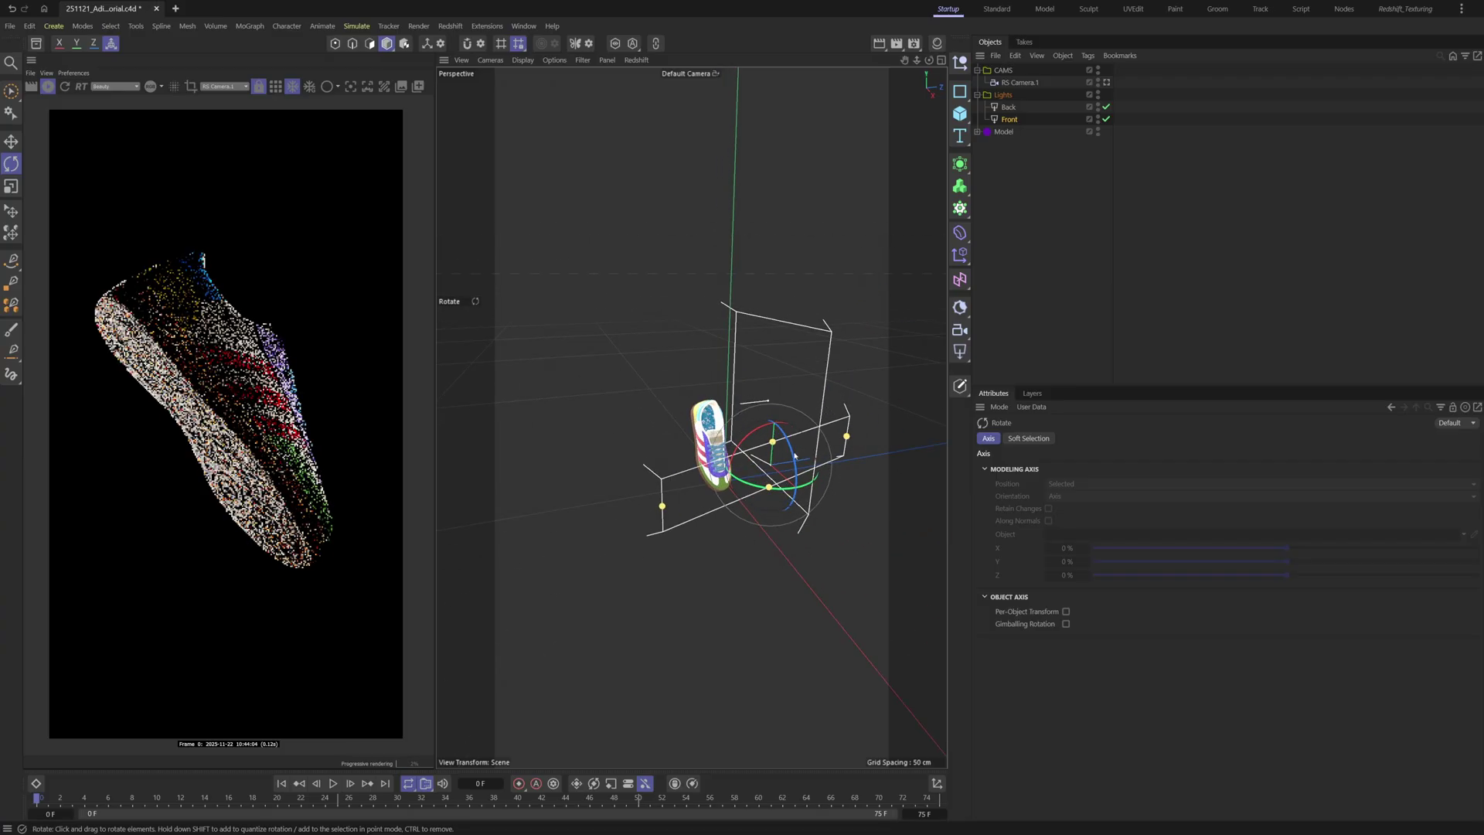
left_click_drag(769, 487, 819, 532)
Reposition the Front light and tilt it diagonally so it grazes the shoe's toe and striped side
key("e")
left_click_drag(748, 423, 767, 419)
key("r")
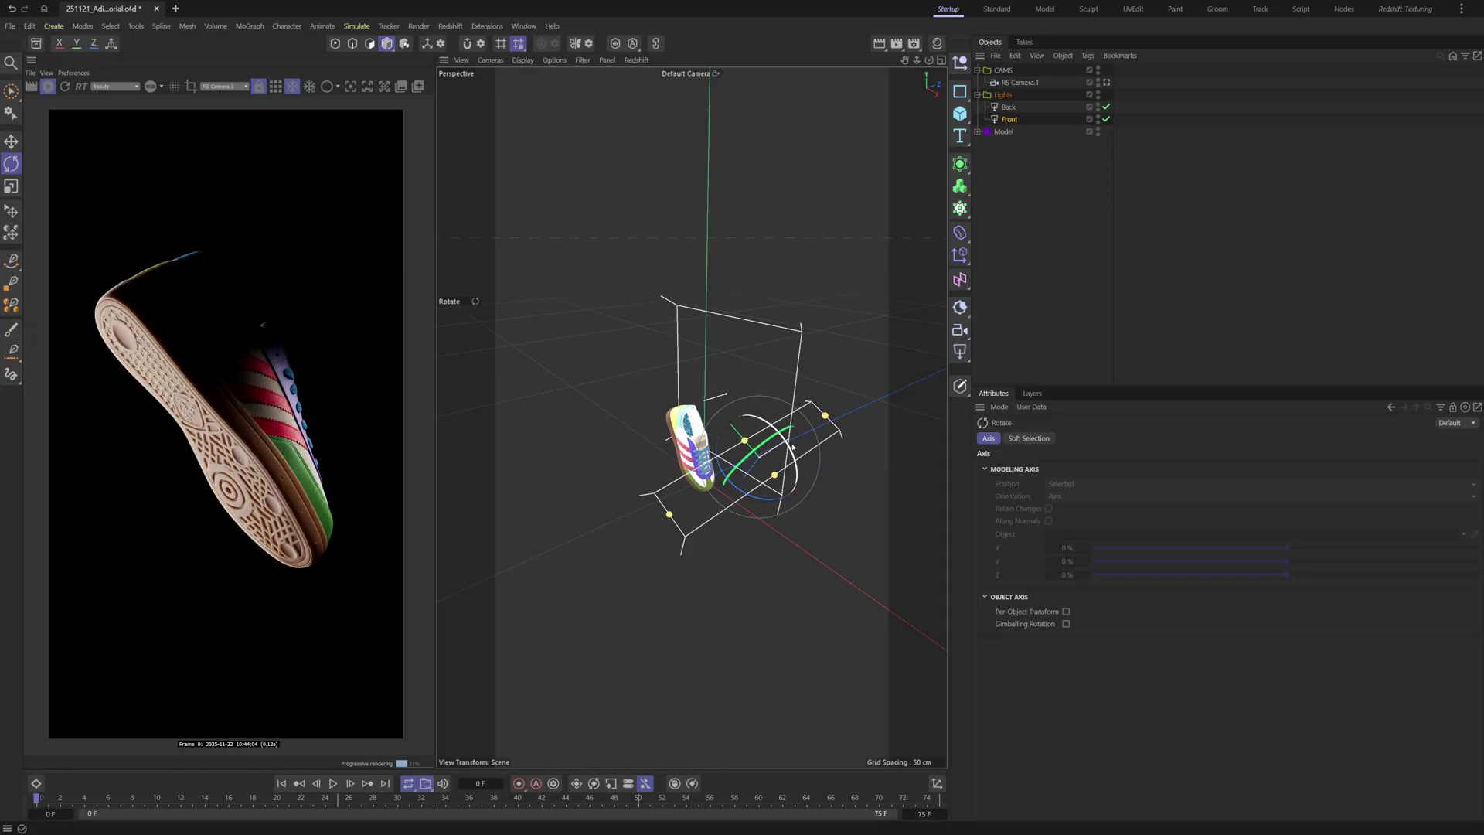
left_click_drag(791, 448, 793, 453)
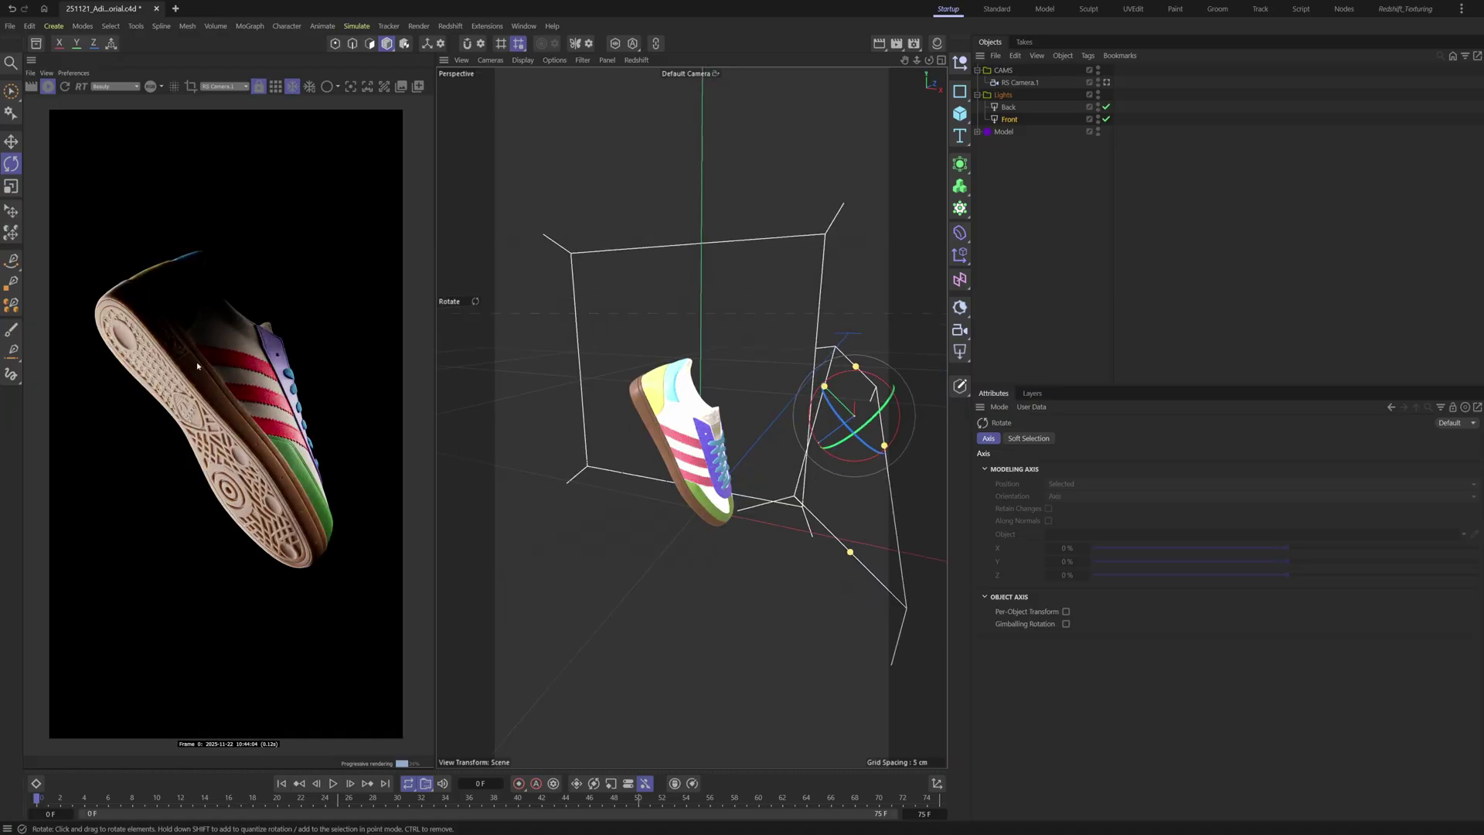
Try a spread of about 0.27 on the Front light and undo it
middle_click_drag(692, 374, 655, 375, "alt")
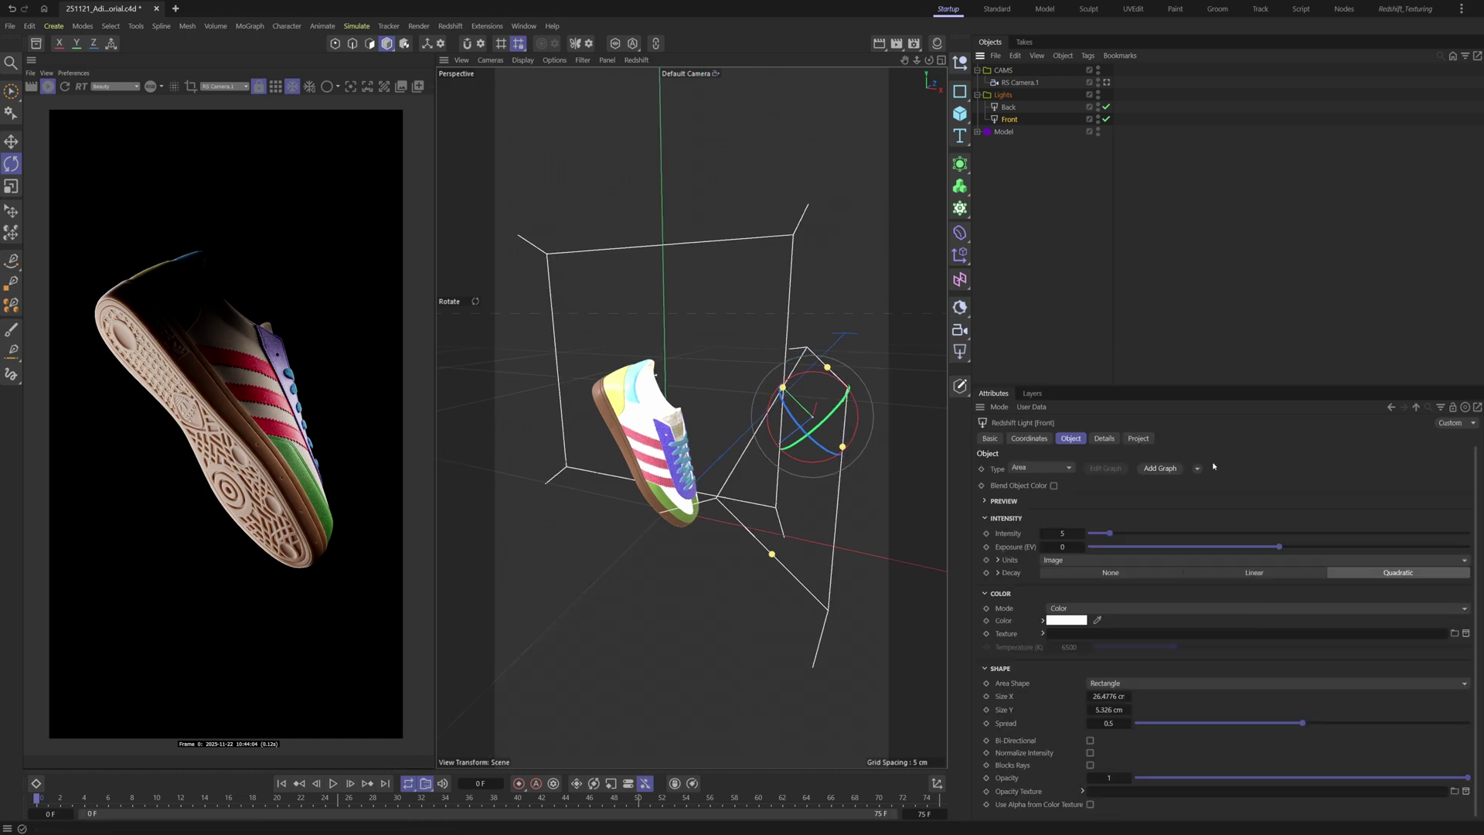
left_click(1228, 724)
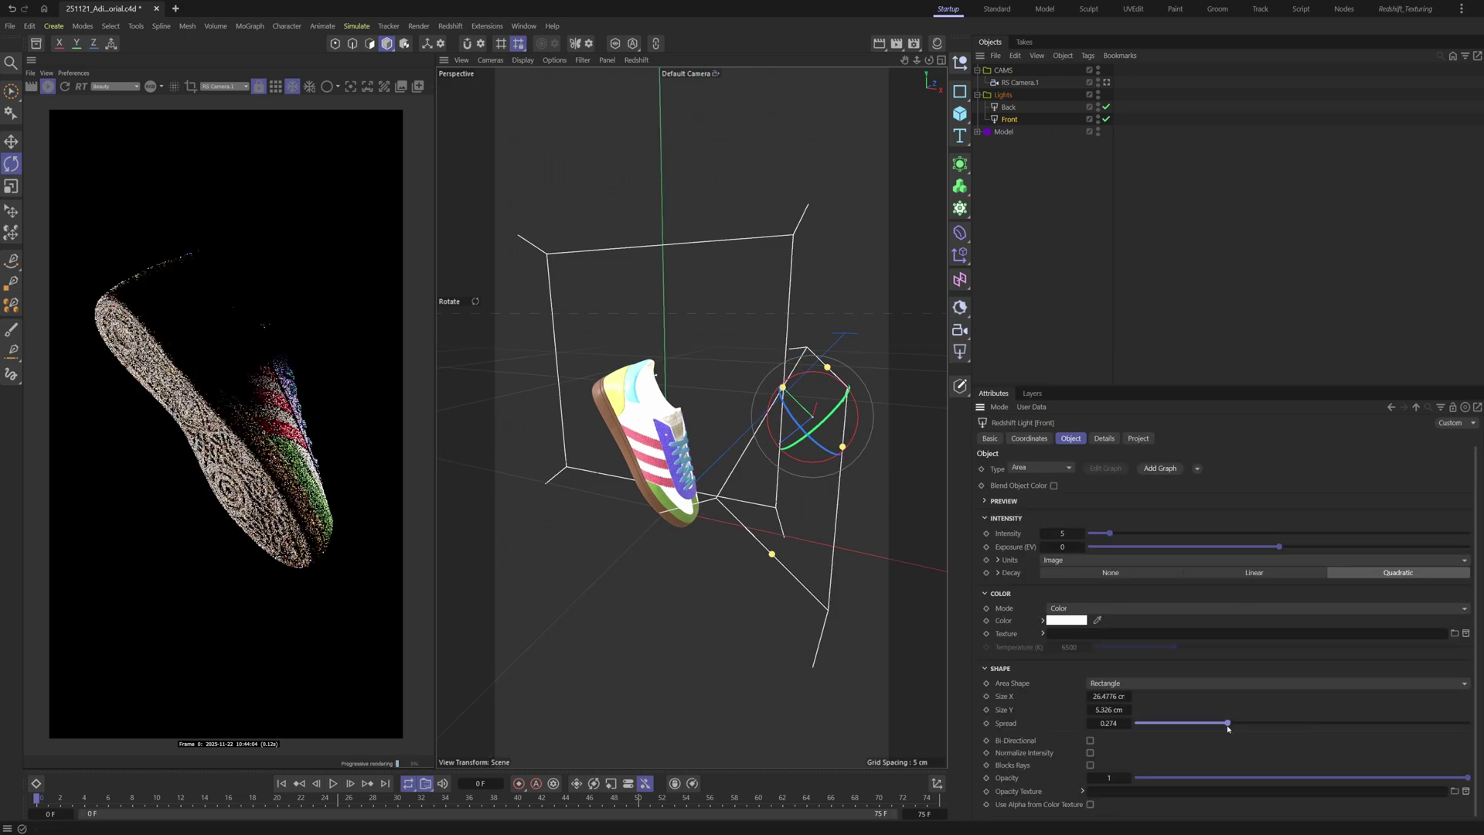
key("ctrl+z")
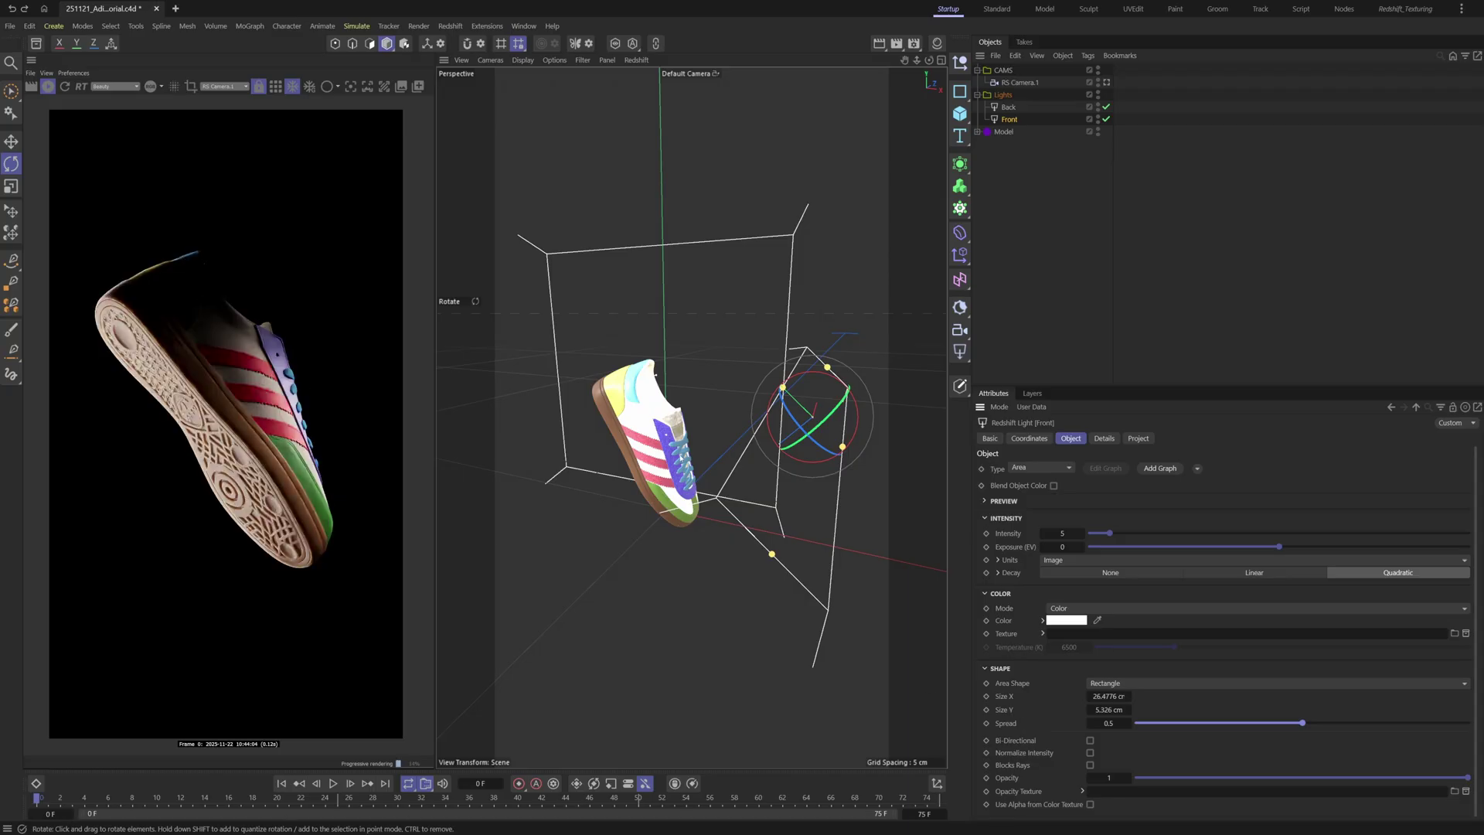
Duplicate the Front light within the Lights group and rename the copy Heal
left_click_drag(771, 320, 725, 359, "alt")
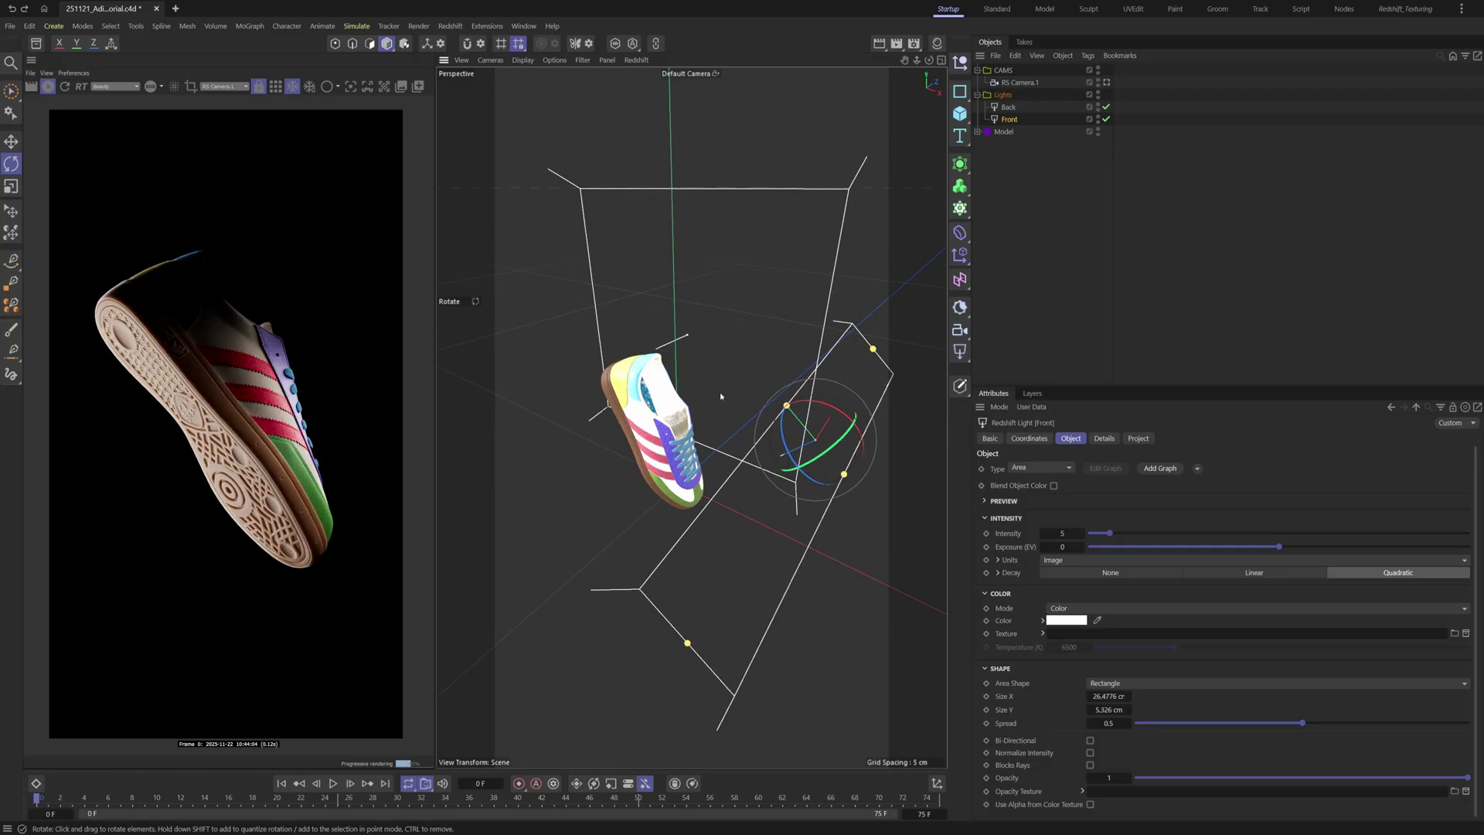
left_click_drag(1009, 121, 1020, 130, "ctrl")
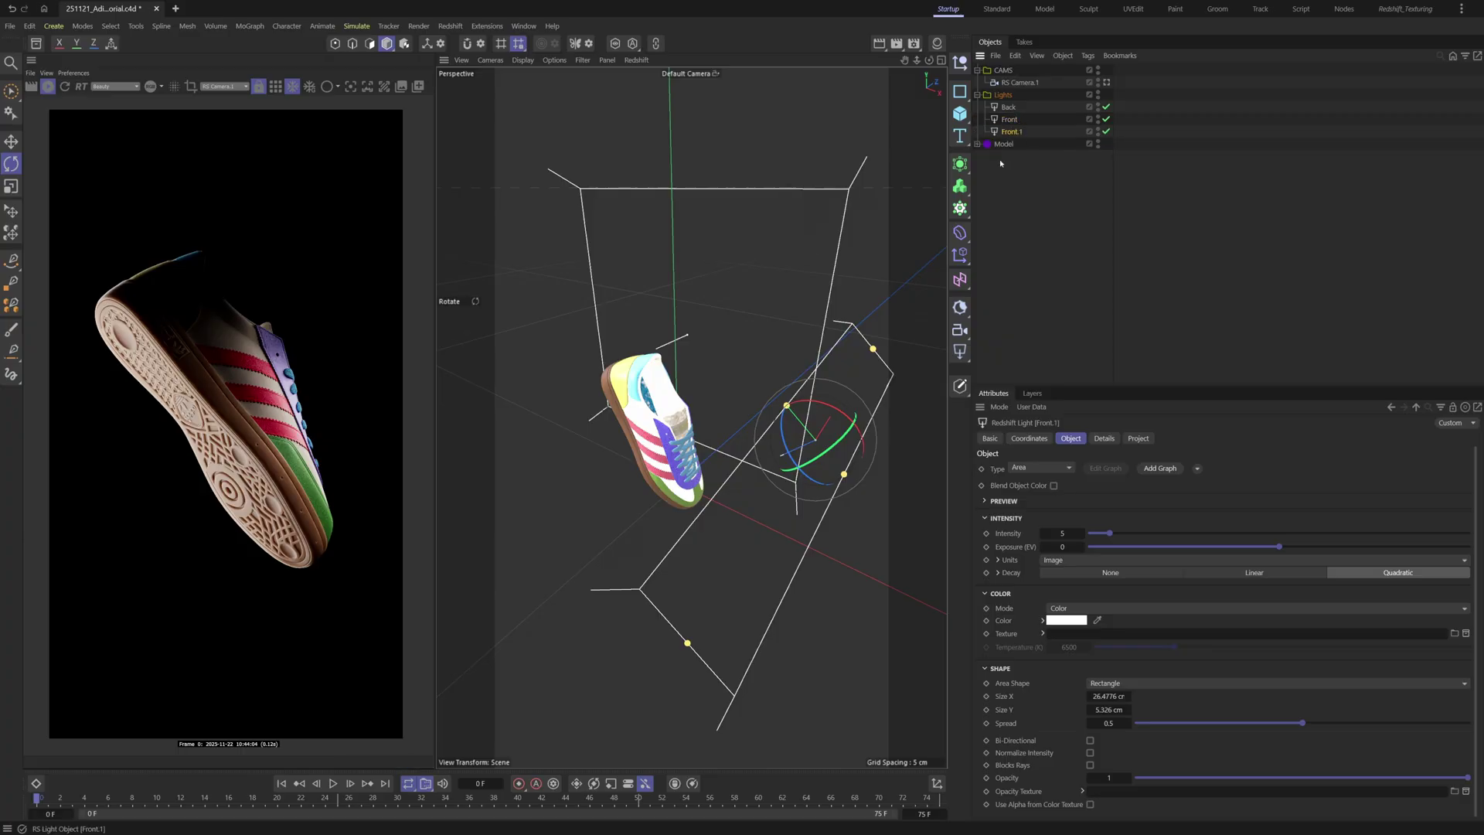
scroll(747, 383, "down", 3)
double_click(1013, 131)
type("Heal")
key("Return")
Move the Heal light above and beside the shoe's heel and rotate it to point at the heel
key("e")
key("w")
mouse_move(855, 436)
left_mouse_down()
mouse_move(725, 395)
mouse_move(711, 414)
mouse_move(657, 364)
left_mouse_up()
key("r")
key("e")
scroll(663, 379, "up", 4)
Set the Heal light's intensity to 2 and shorten its width to about 12.7 cm
left_click(1009, 132)
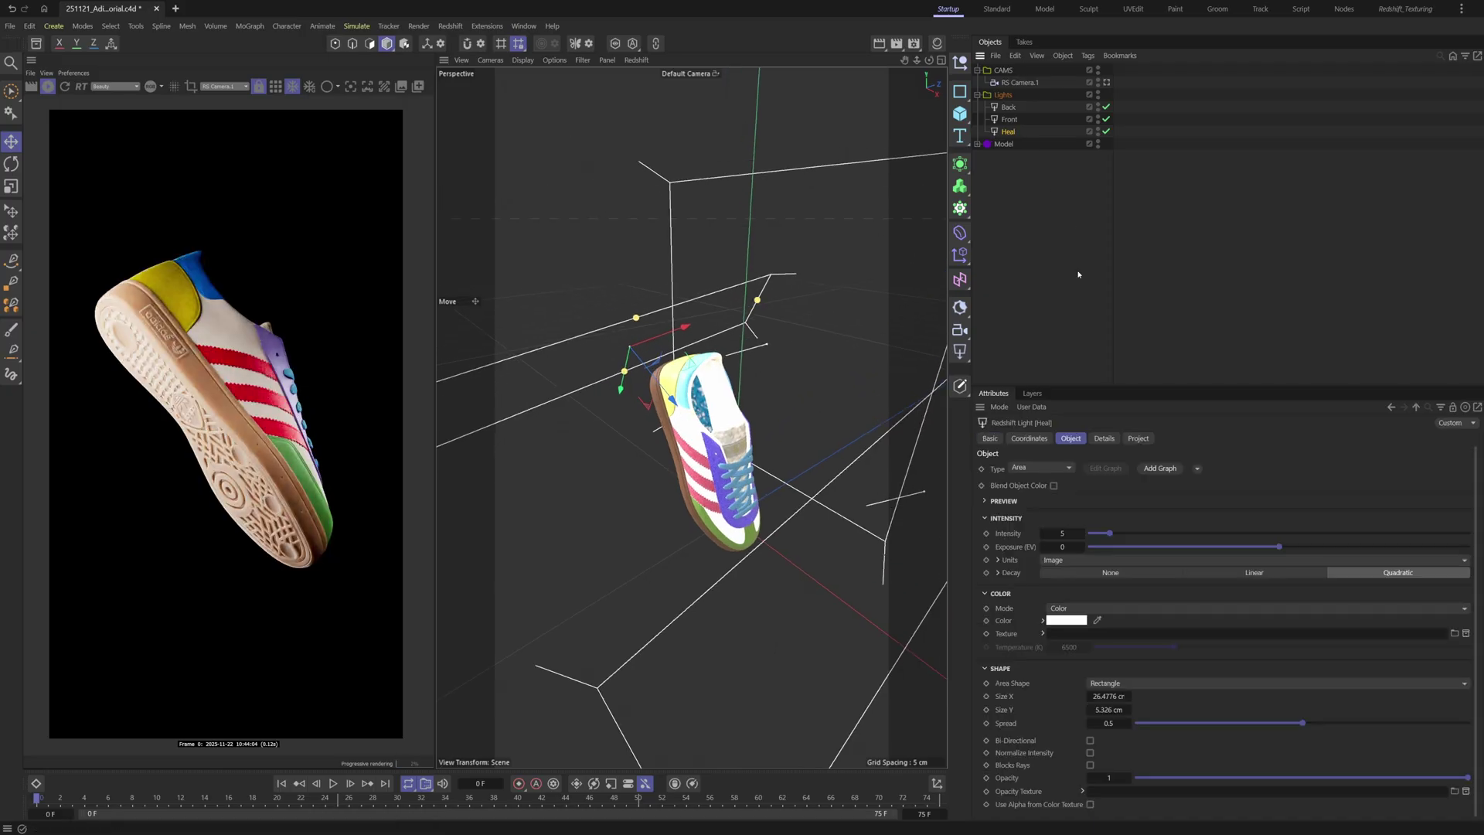
double_click(1062, 533)
type("2")
key("Return")
mouse_move(754, 302)
left_mouse_down()
mouse_move(694, 323)
mouse_move(724, 313)
left_mouse_up()
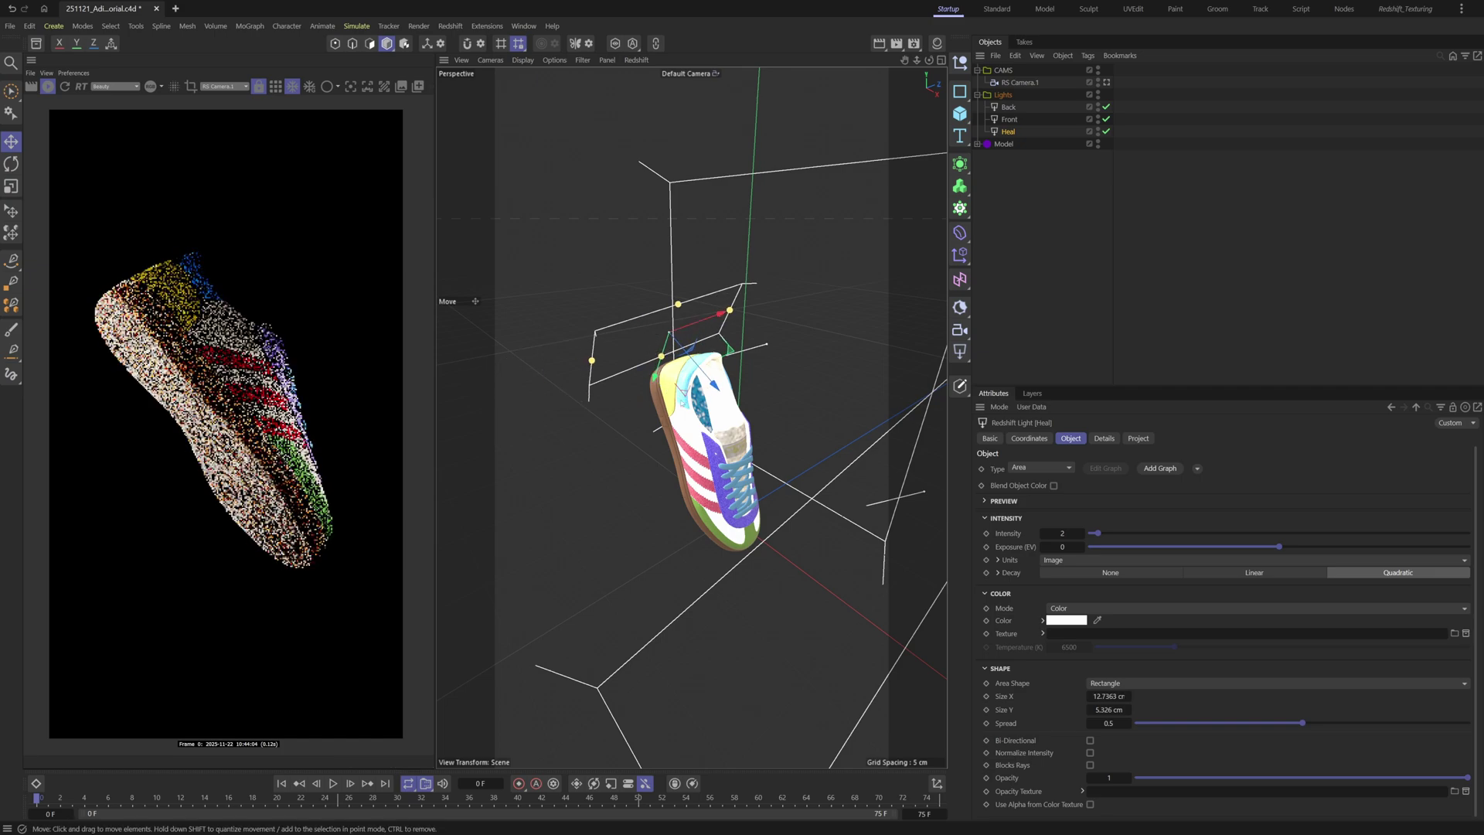
Reposition the Heal light above the shoe's heel and rotate it to angle down onto the heel
scroll(681, 400, "up", 4)
left_click_drag(680, 401, 754, 371, "alt")
mouse_move(654, 350)
left_mouse_down()
mouse_move(685, 294)
mouse_move(688, 348)
left_mouse_up()
mouse_move(603, 390)
left_mouse_down()
mouse_move(640, 317)
mouse_move(710, 366)
left_mouse_up()
key("r")
left_click_drag(643, 188, 677, 214)
key("w")
left_click_drag(699, 394, 618, 433, "alt")
key("e")
left_click_drag(790, 175, 738, 203)
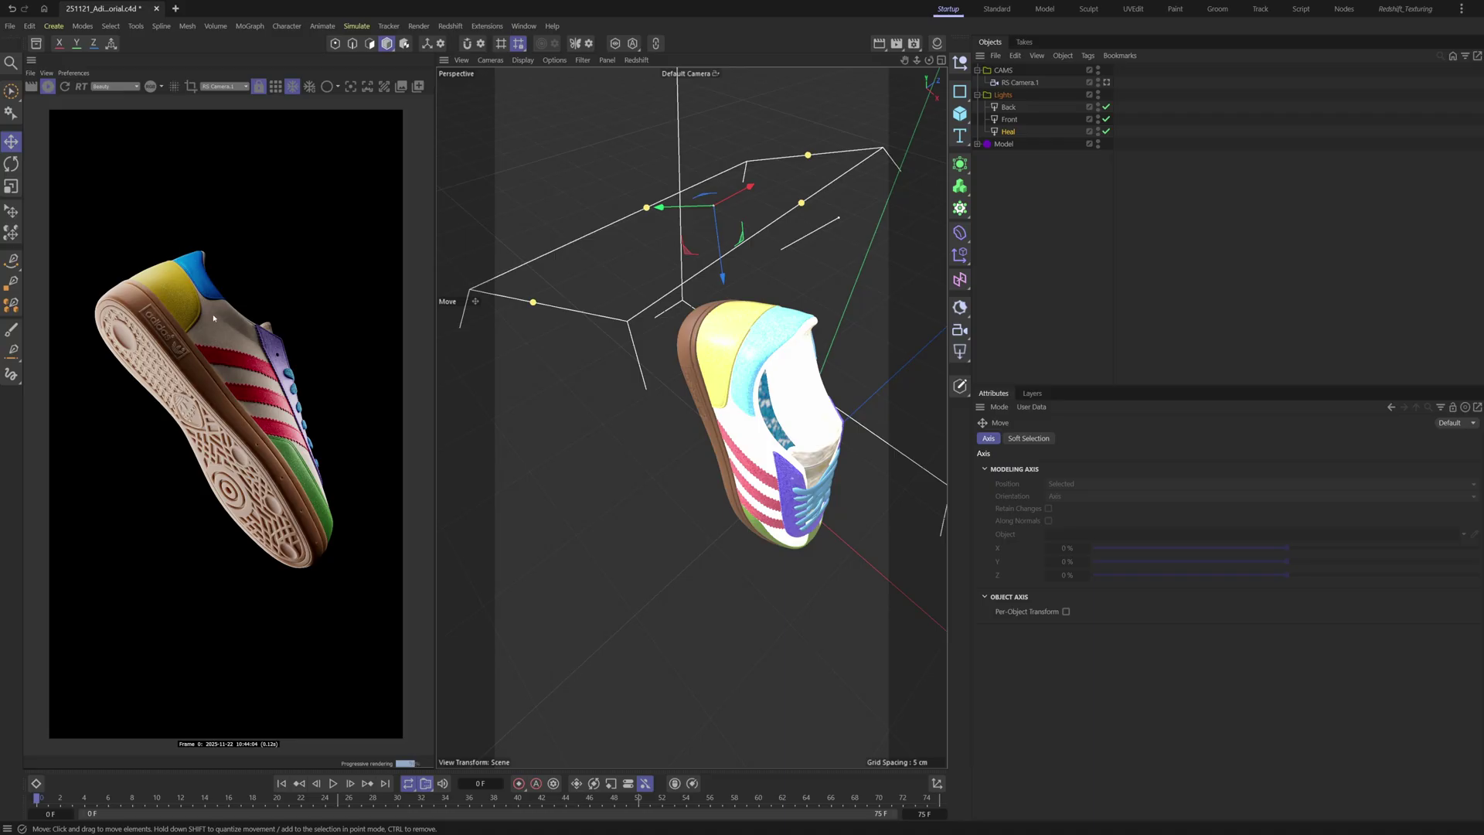
Examine the heel and sole up close in the live render to judge how the Heal light brings out the materials
scroll(213, 318, "up", 6)
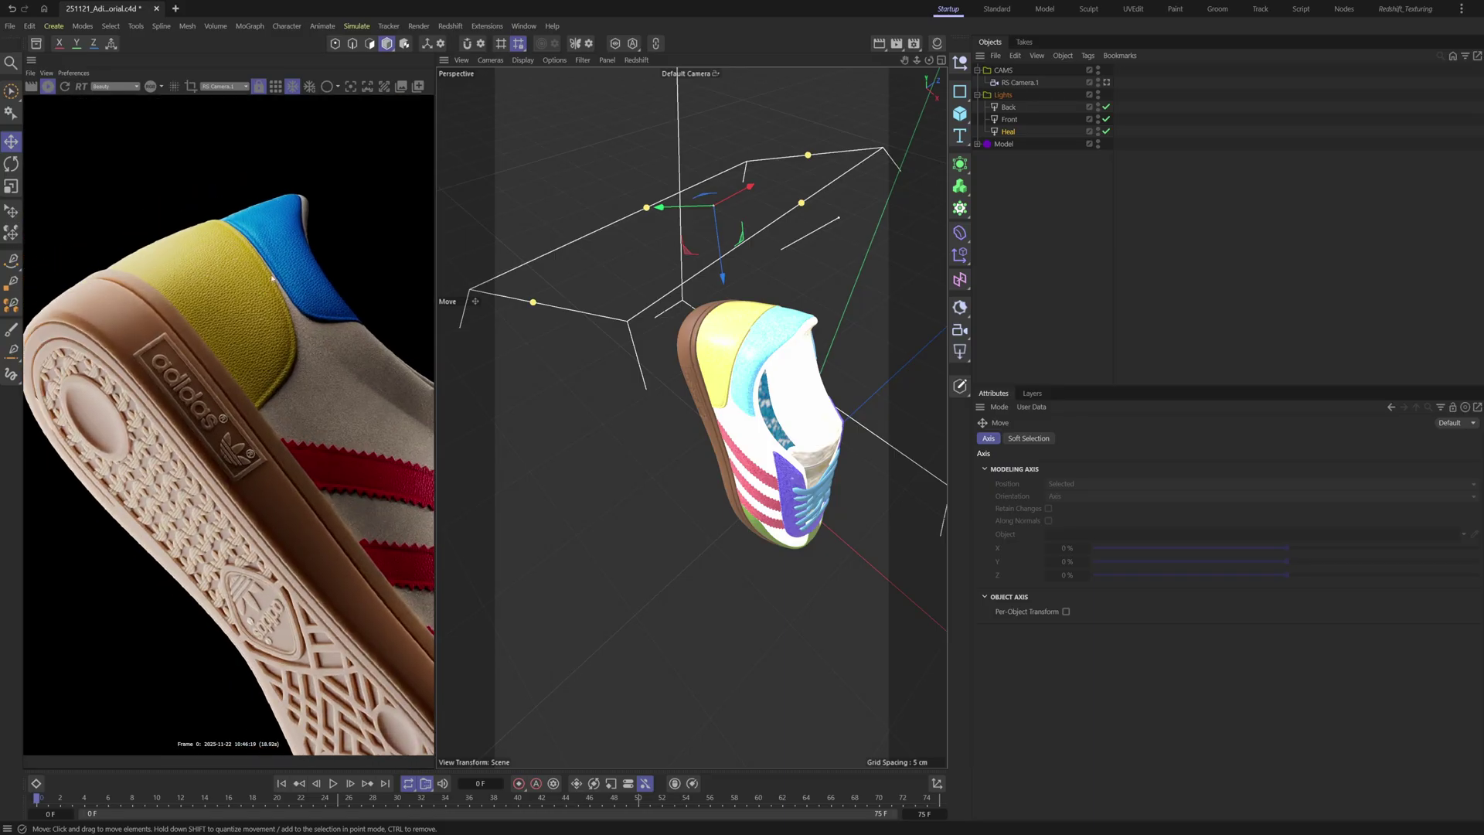
scroll(262, 283, "up", 4)
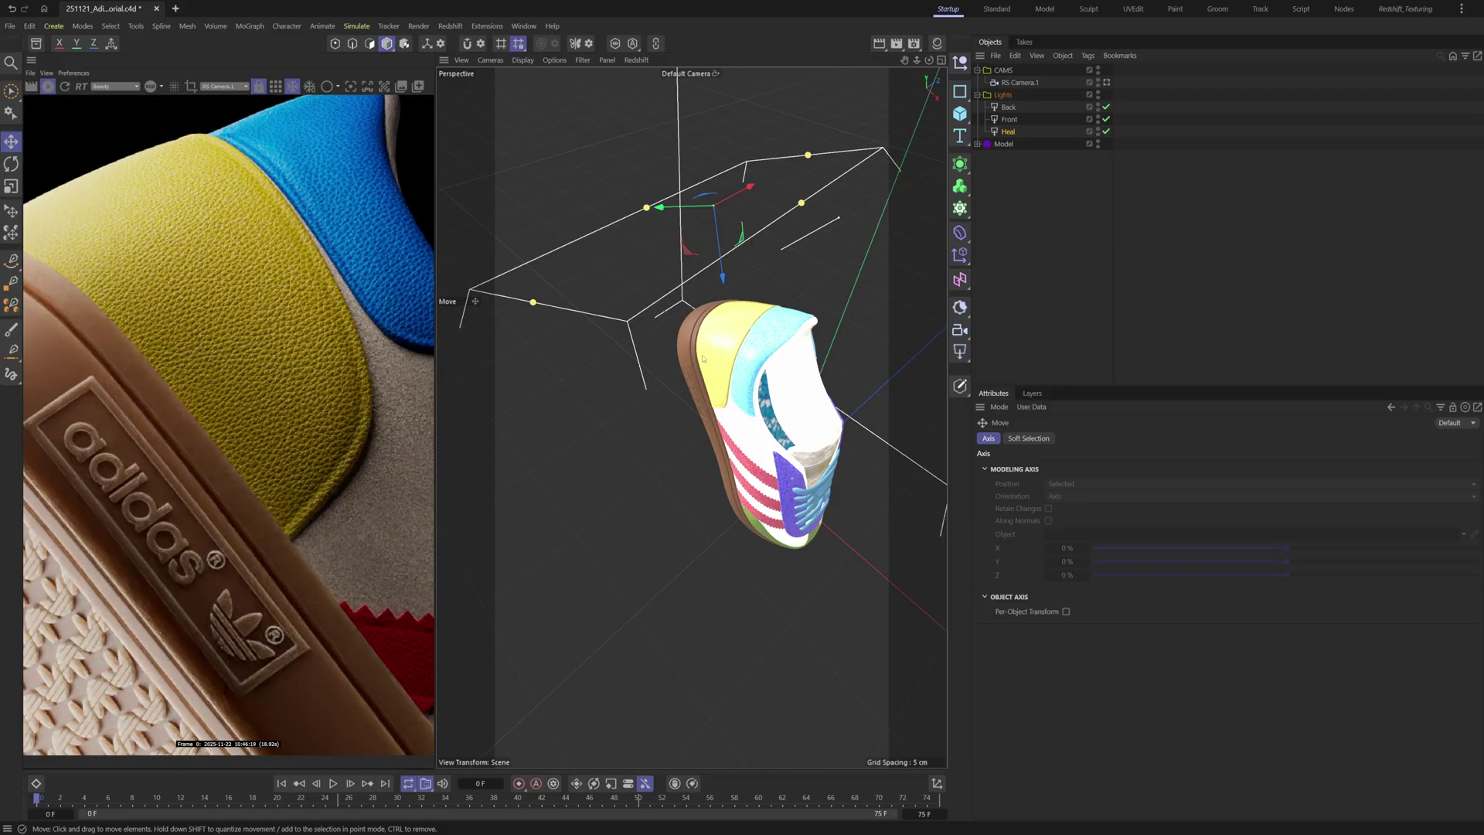
left_click_drag(702, 337, 657, 356, "alt")
right_click_drag(711, 402, 753, 395, "alt")
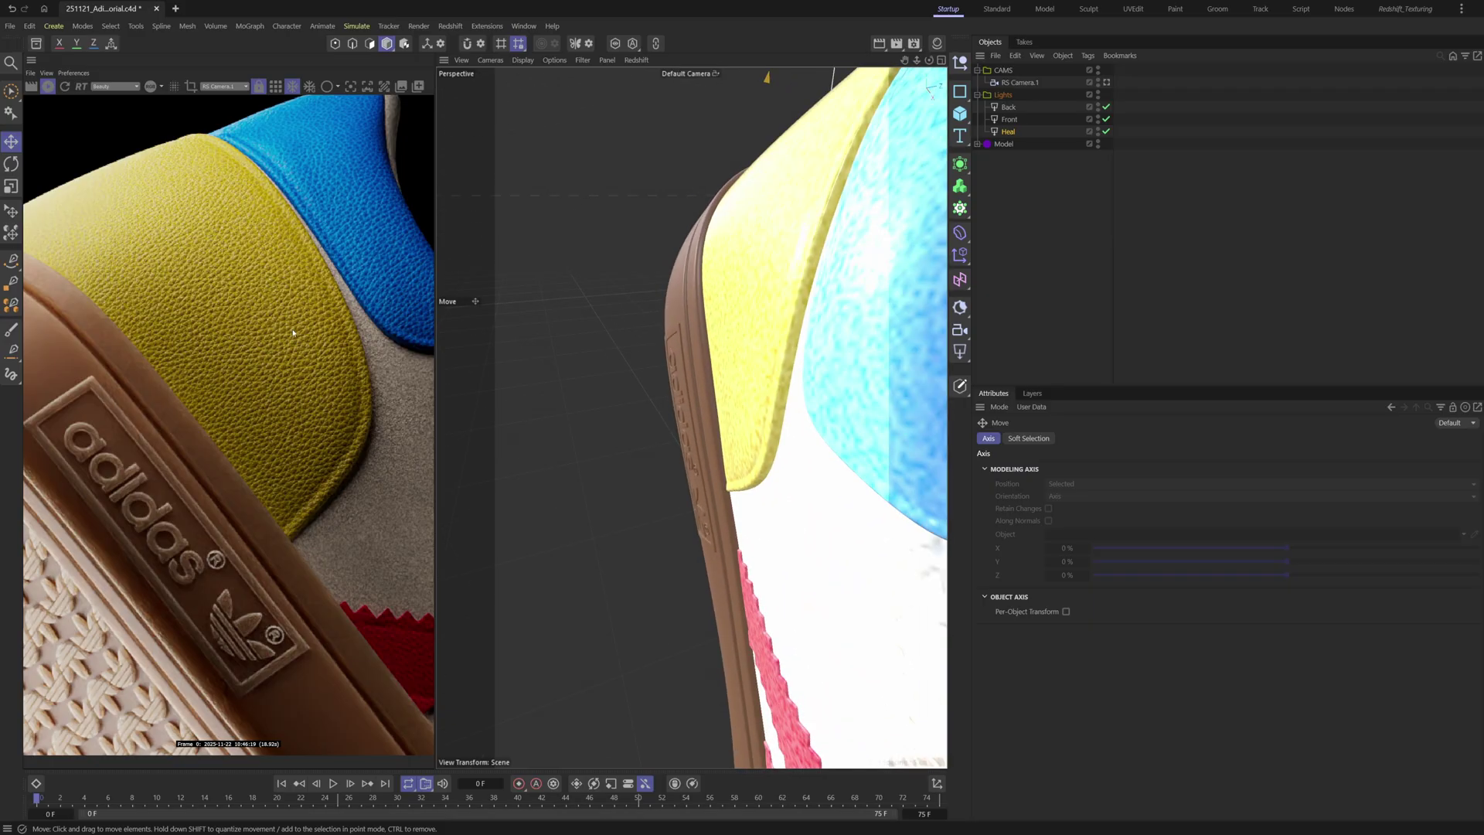
scroll(283, 352, "down", 2)
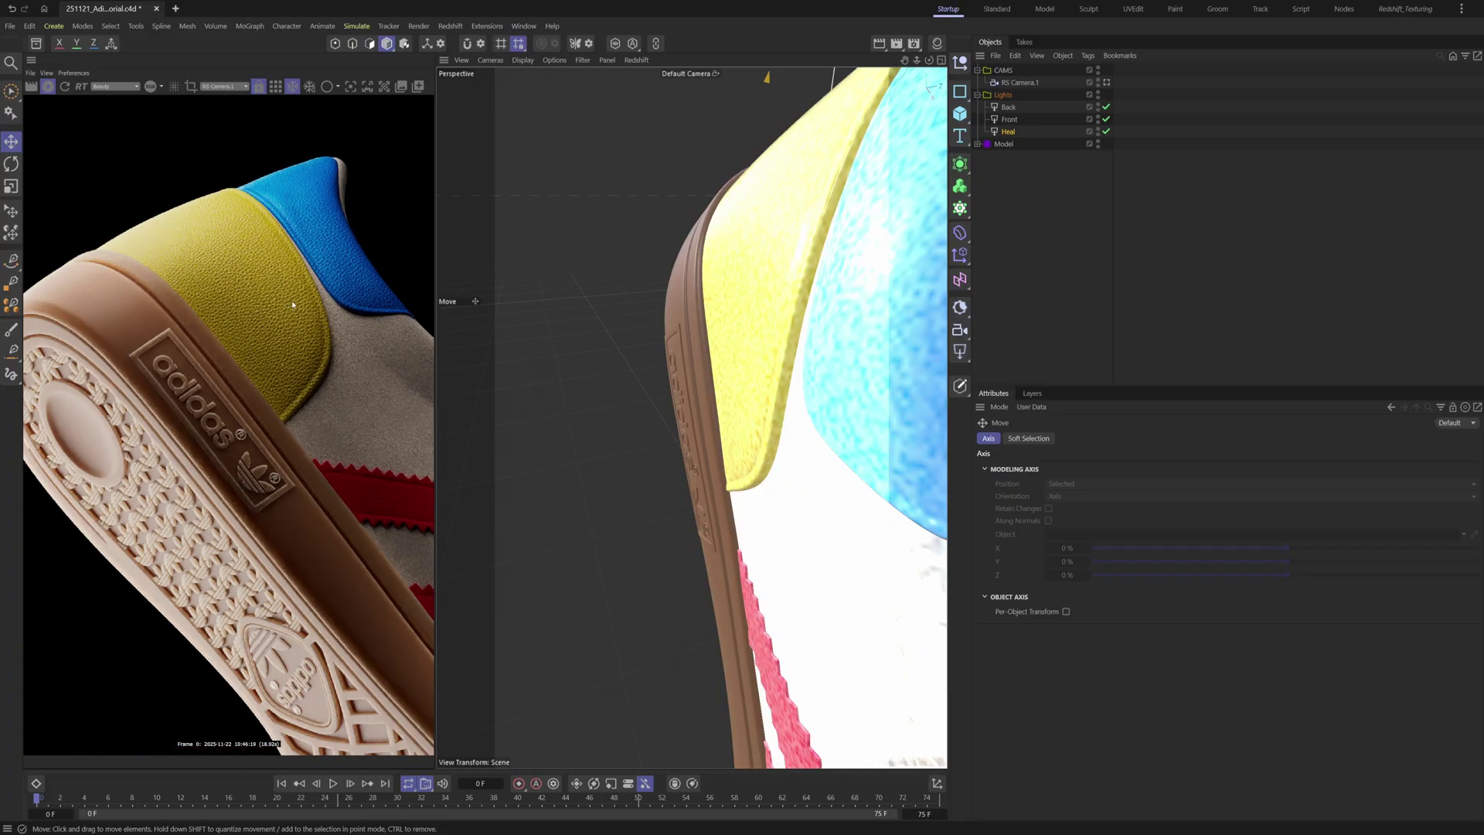
left_click_drag(327, 274, 307, 294)
scroll(298, 201, "down", 1)
scroll(267, 178, "up", 1)
scroll(307, 345, "down", 2)
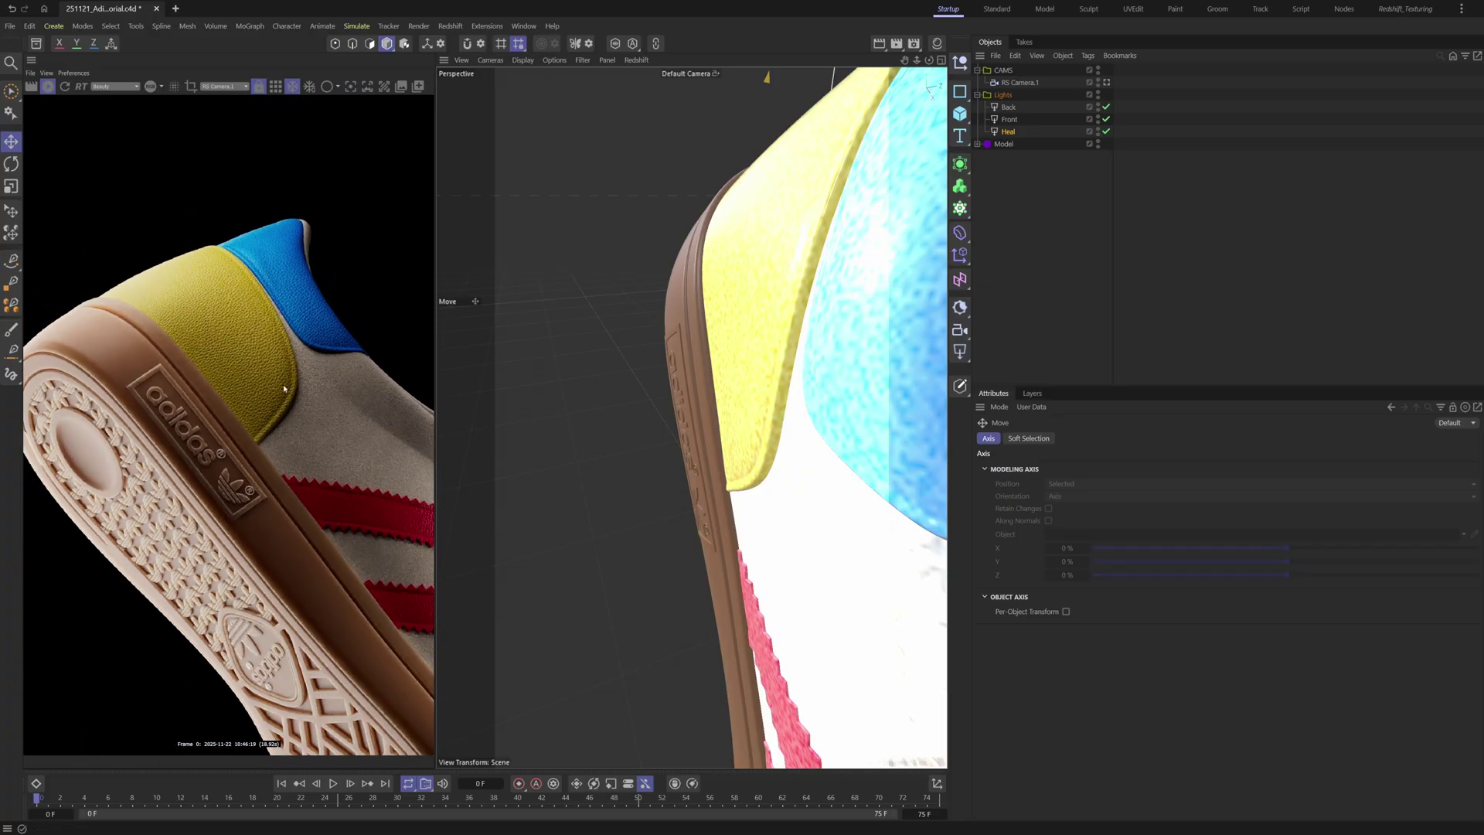
left_click_drag(333, 514, 188, 341)
left_click_drag(354, 435, 280, 432)
left_click_drag(390, 538, 607, 705)
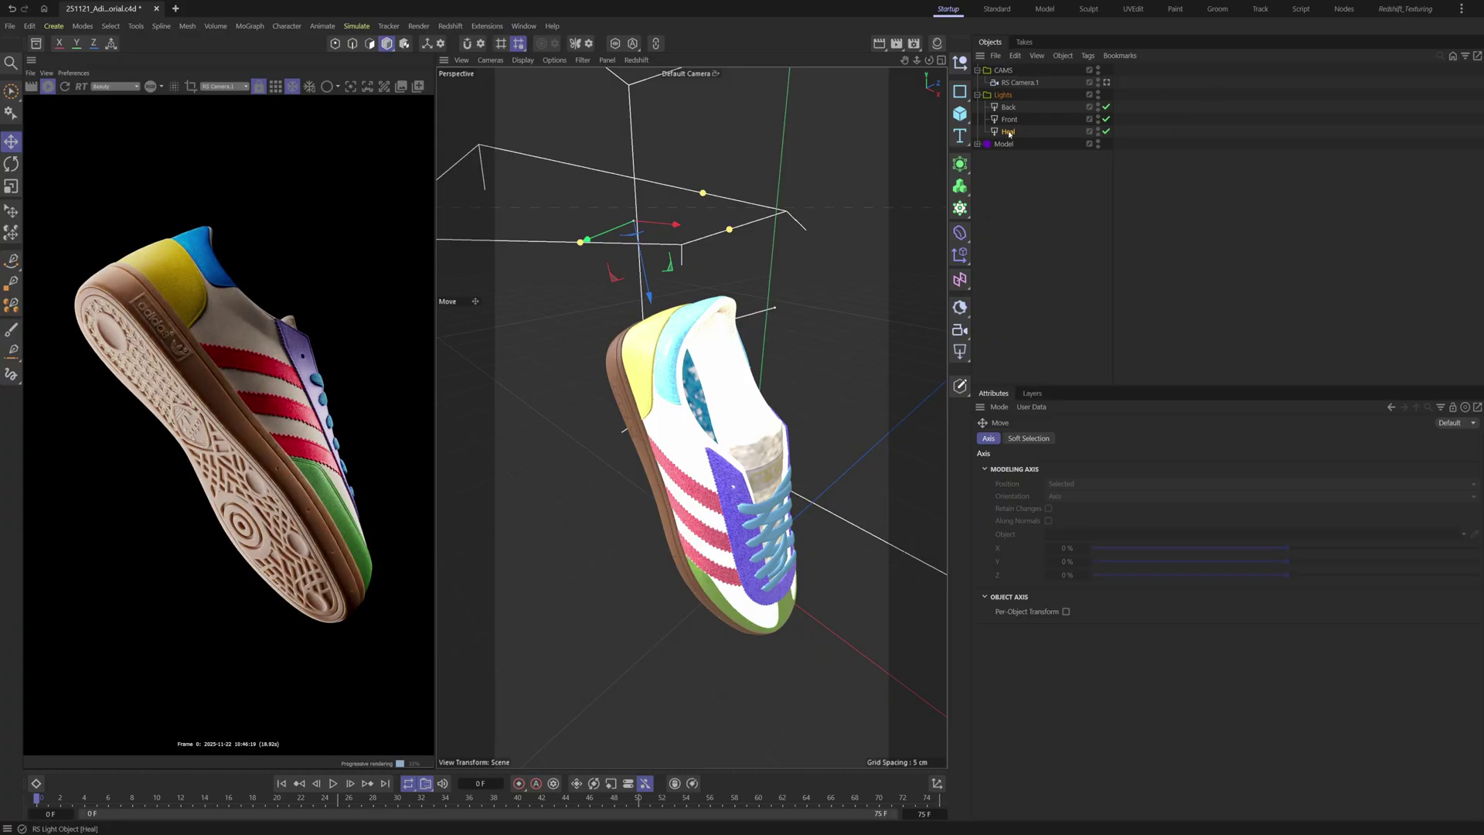
Duplicate the Heal light within the Lights group and rename the copy bottom
left_click_drag(1009, 132, 1024, 143, "ctrl")
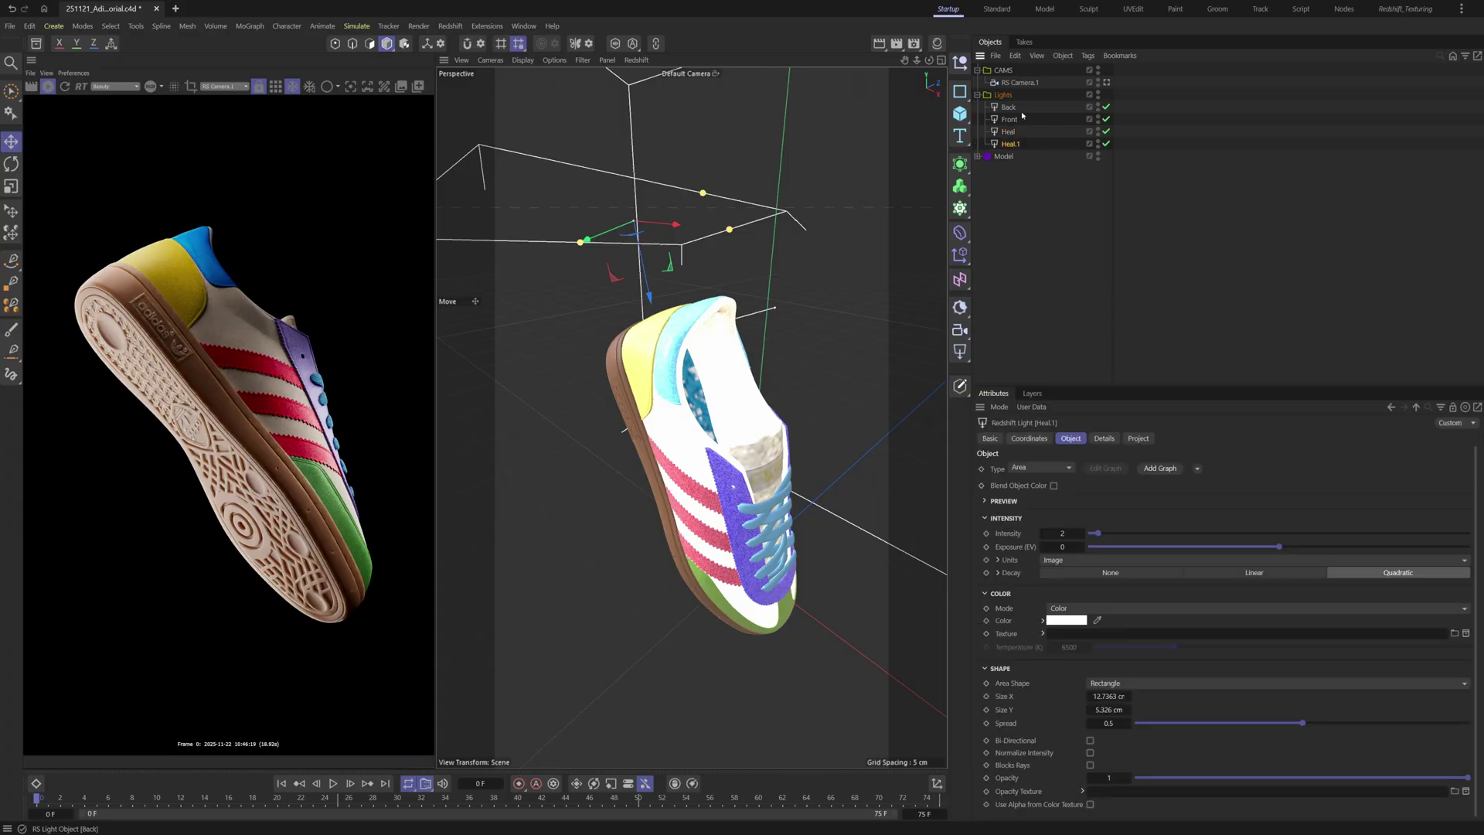
double_click(1009, 144)
type("bo")
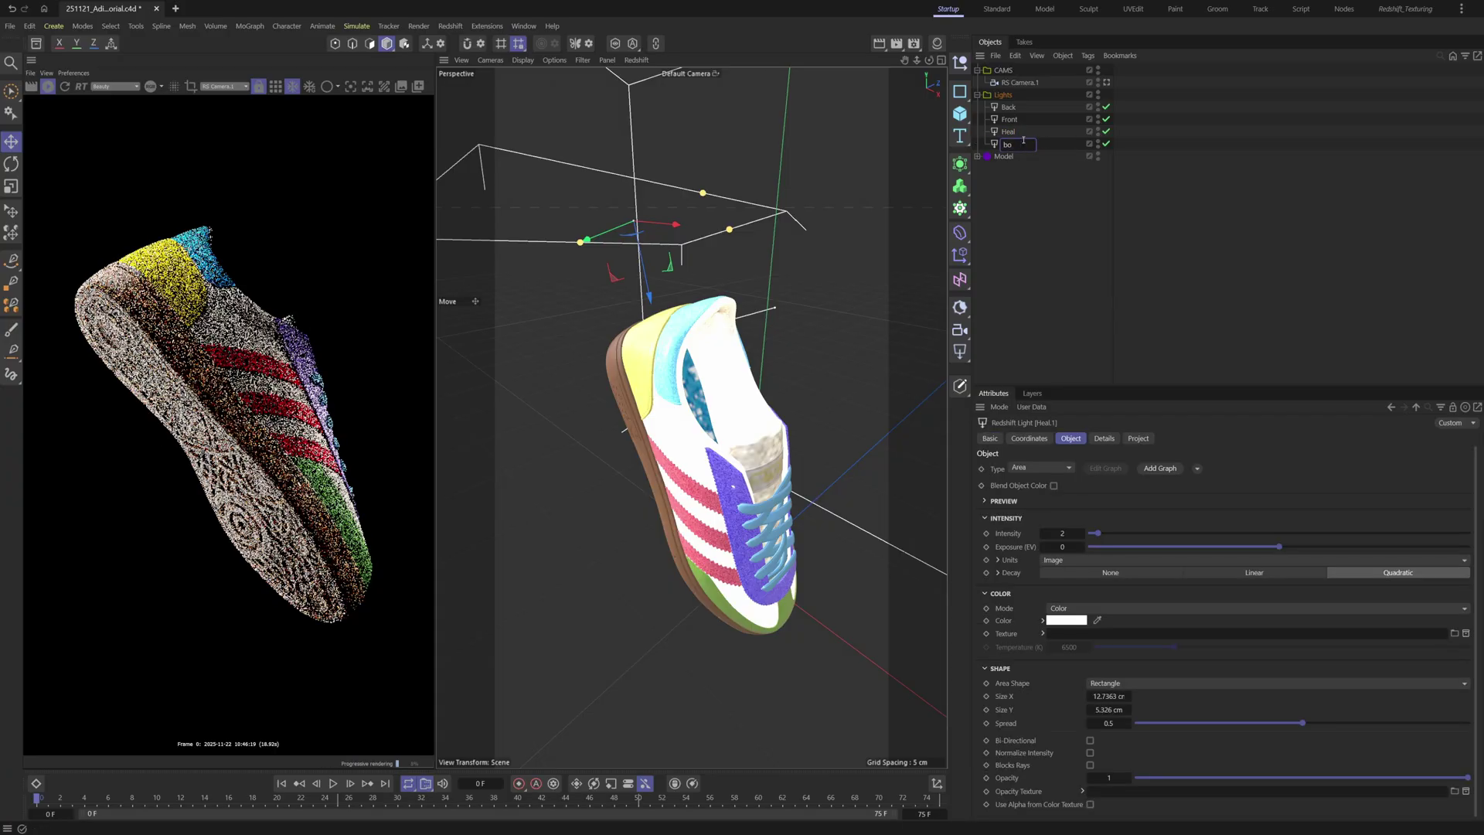
type("ttom")
key("Return")
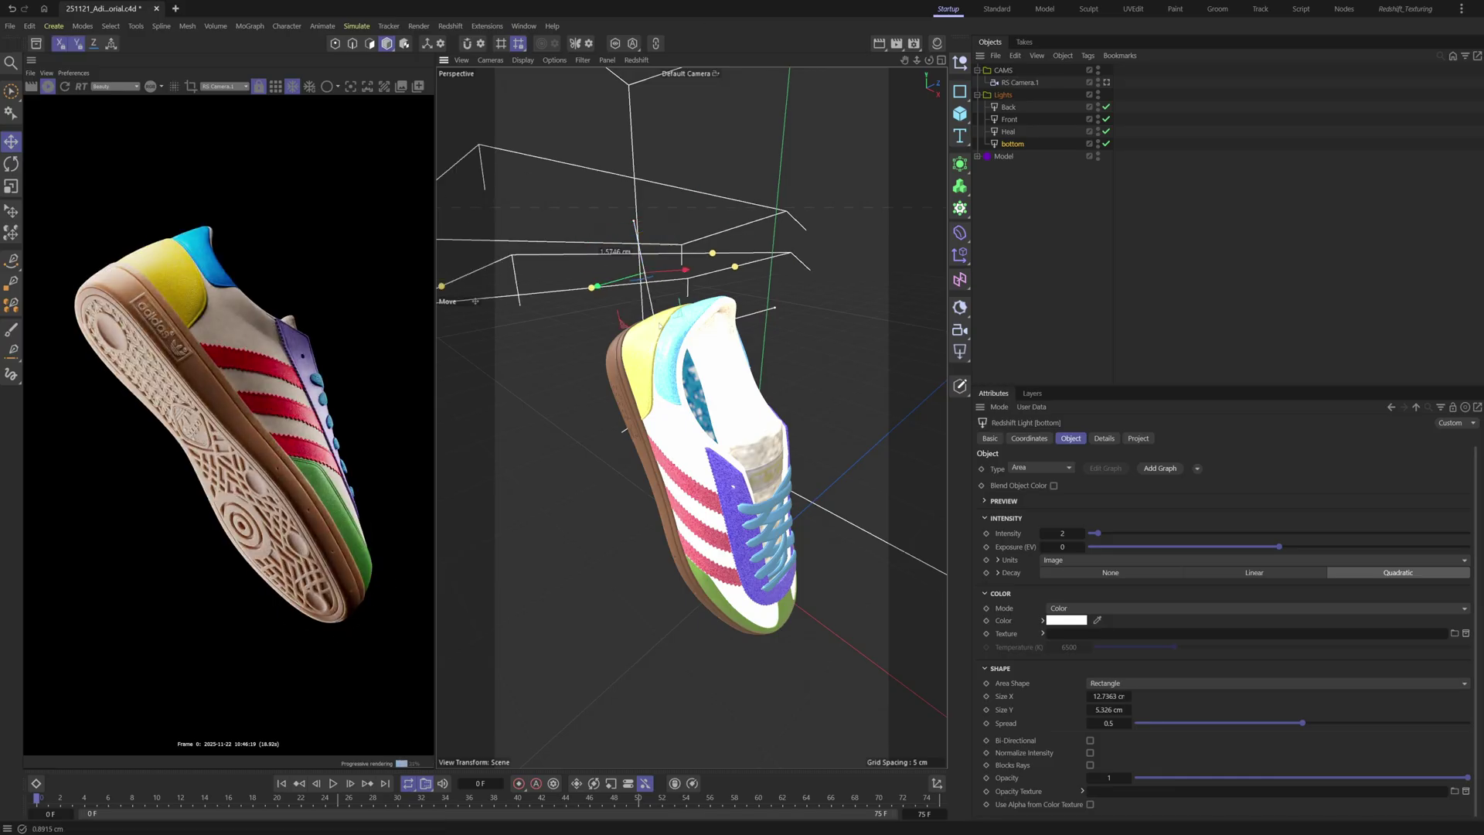
Move the bottom light down beneath the shoe's toe and rotate it to face the shoe from below
left_click_drag(626, 264, 703, 642)
key("r")
left_click_drag(740, 581, 704, 532)
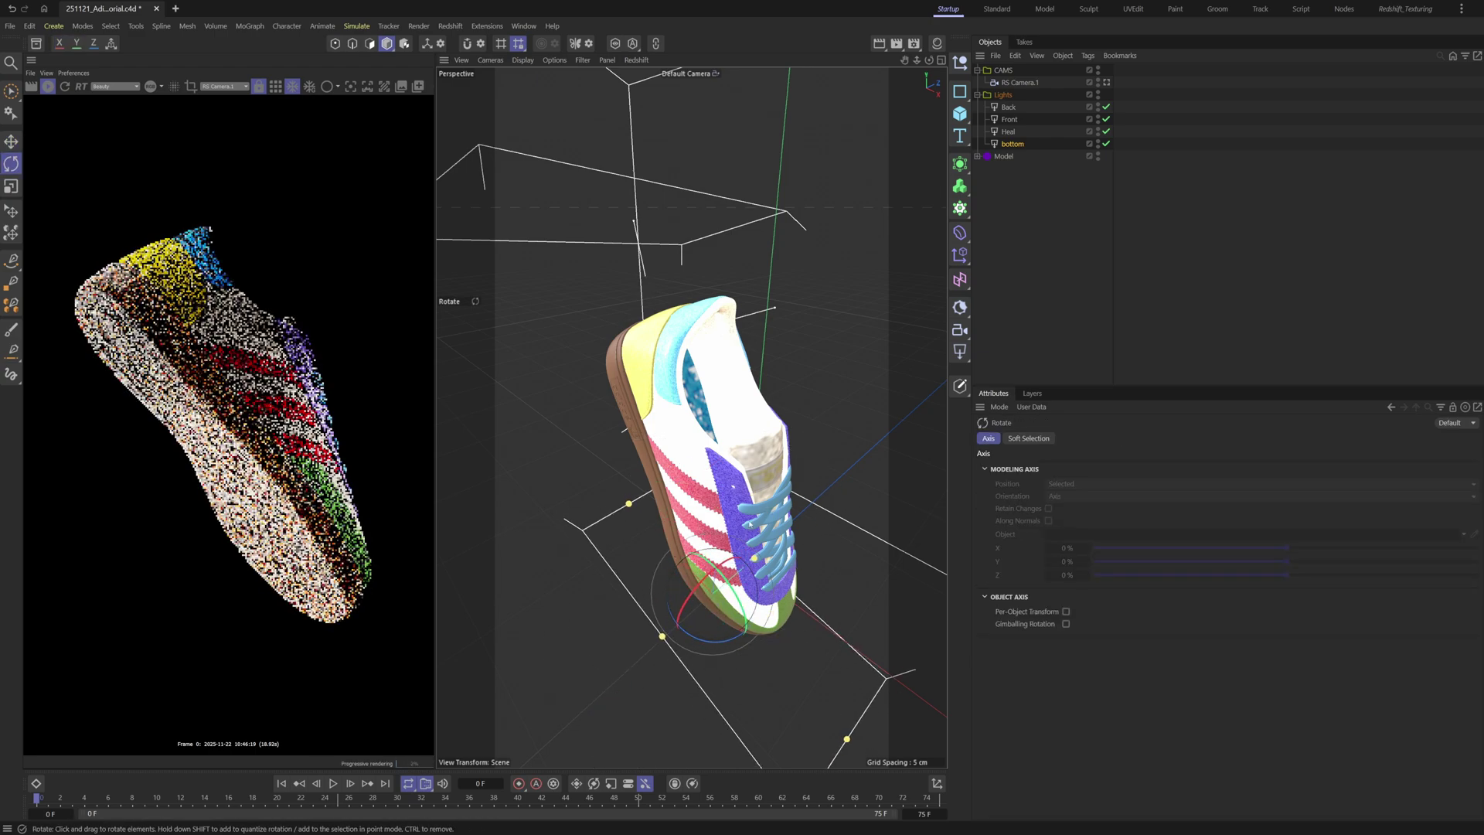
key("d")
middle_click_drag(715, 564, 671, 388, "alt")
left_click_drag(677, 409, 678, 454)
left_click_drag(661, 526, 747, 468, "alt")
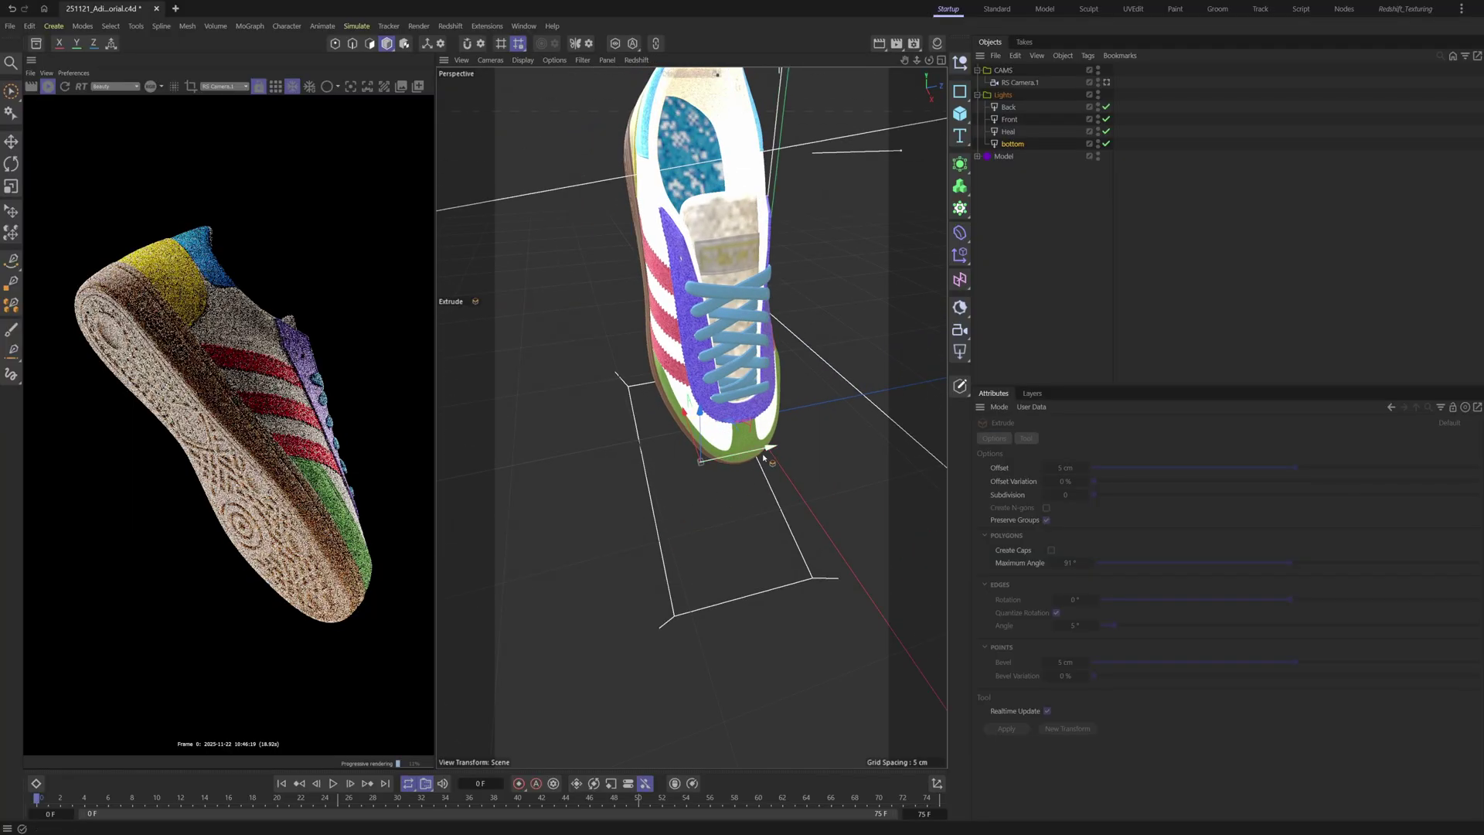
Shift the bottom light closer under the toe and shorten its width to about 6.3 cm
key("e")
key("w")
left_click_drag(769, 447, 753, 450)
left_click_drag(730, 598, 707, 525)
Set the bottom light's intensity to 1
left_click(1004, 155)
left_click(1009, 143)
double_click(1063, 533)
type("1")
key("Return")
Nudge the bottom light sideways under the toe and compare the render with it disabled and enabled
left_click_drag(670, 487, 641, 438, "alt")
left_click_drag(768, 503, 809, 501)
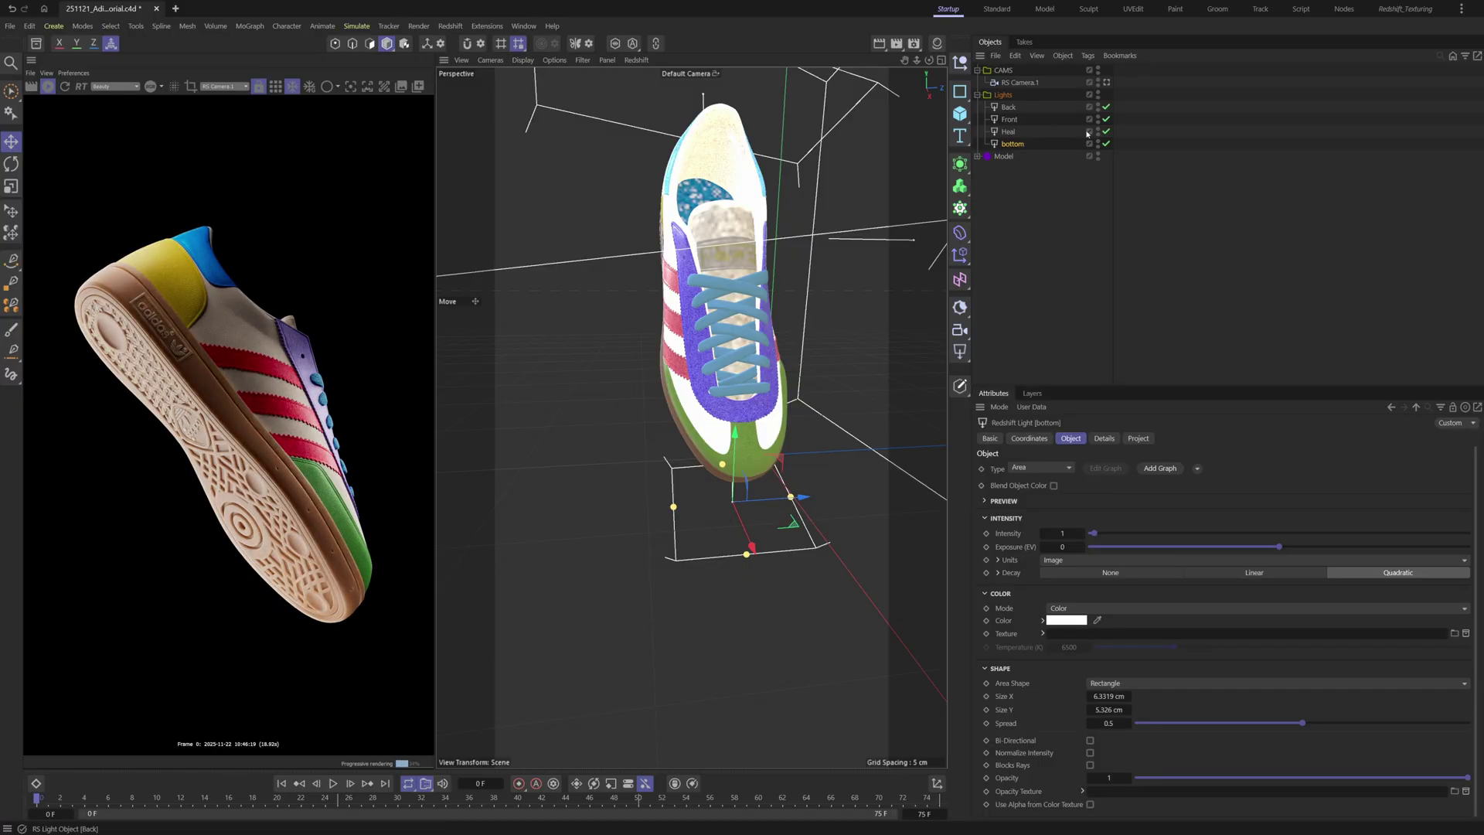
left_click(1106, 144)
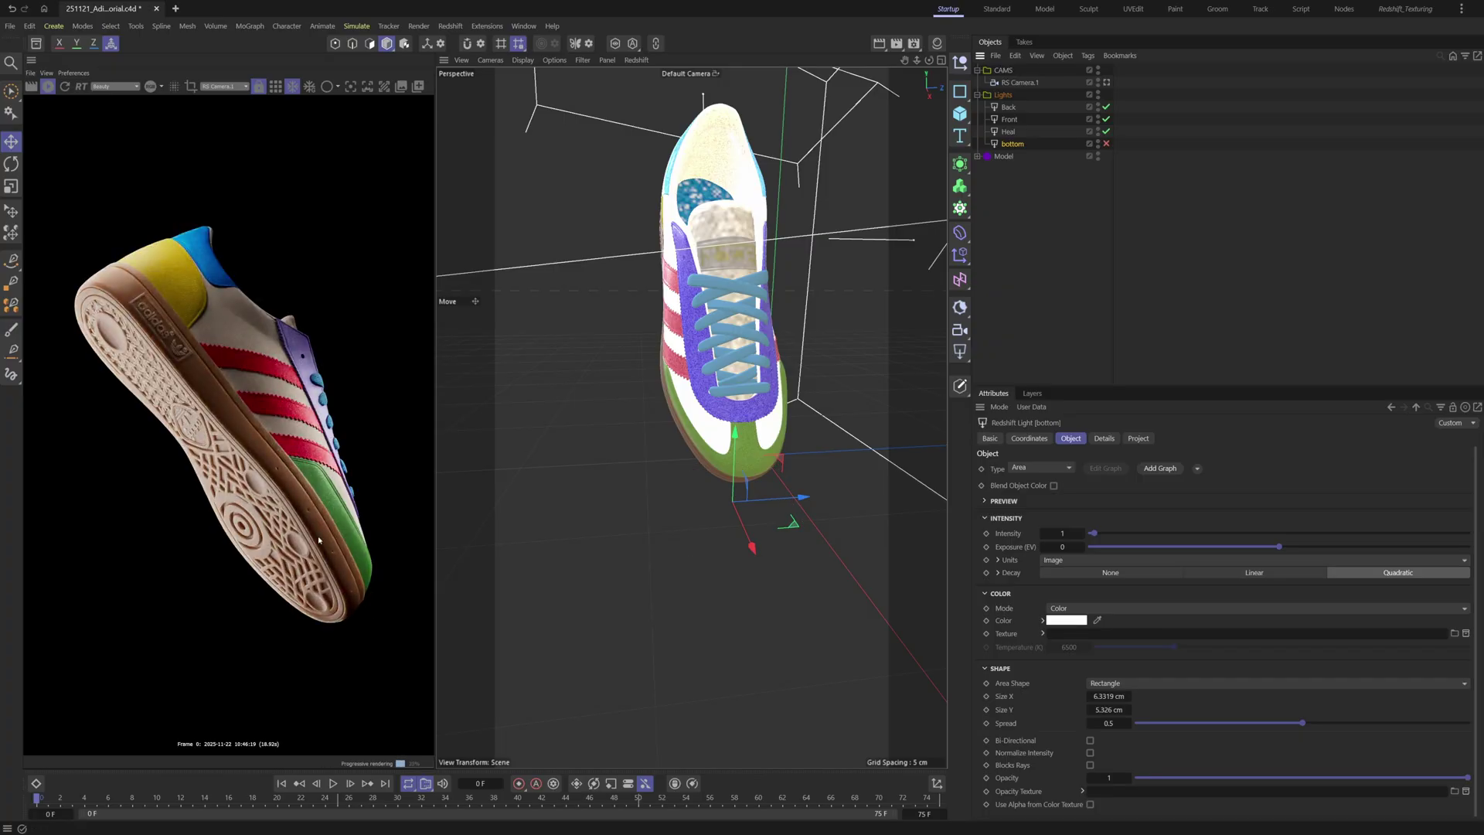
left_click(1106, 143)
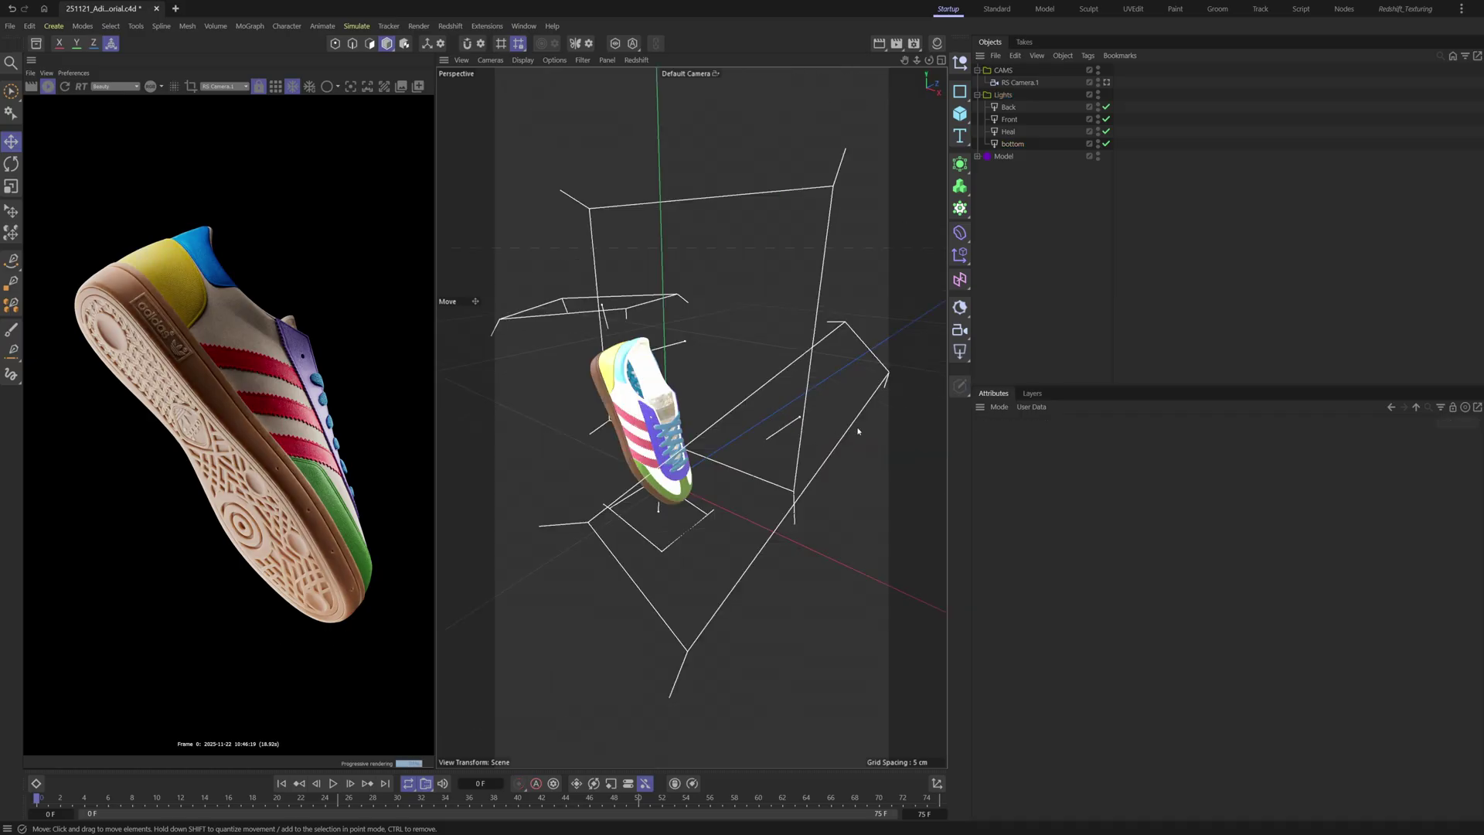
Raise the Front light slightly along its vertical axis
left_click(847, 431)
left_click_drag(806, 375, 810, 349)
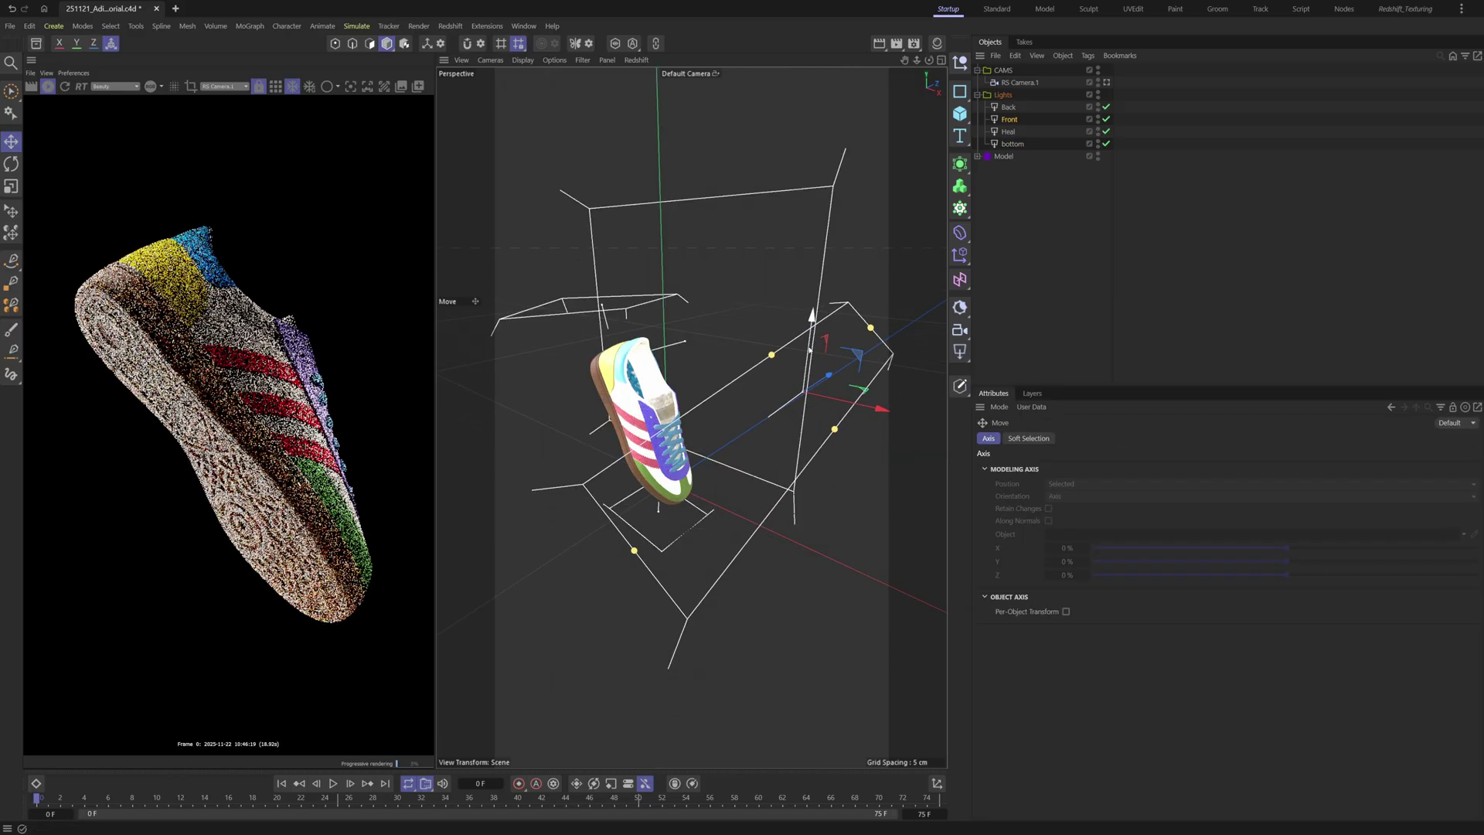
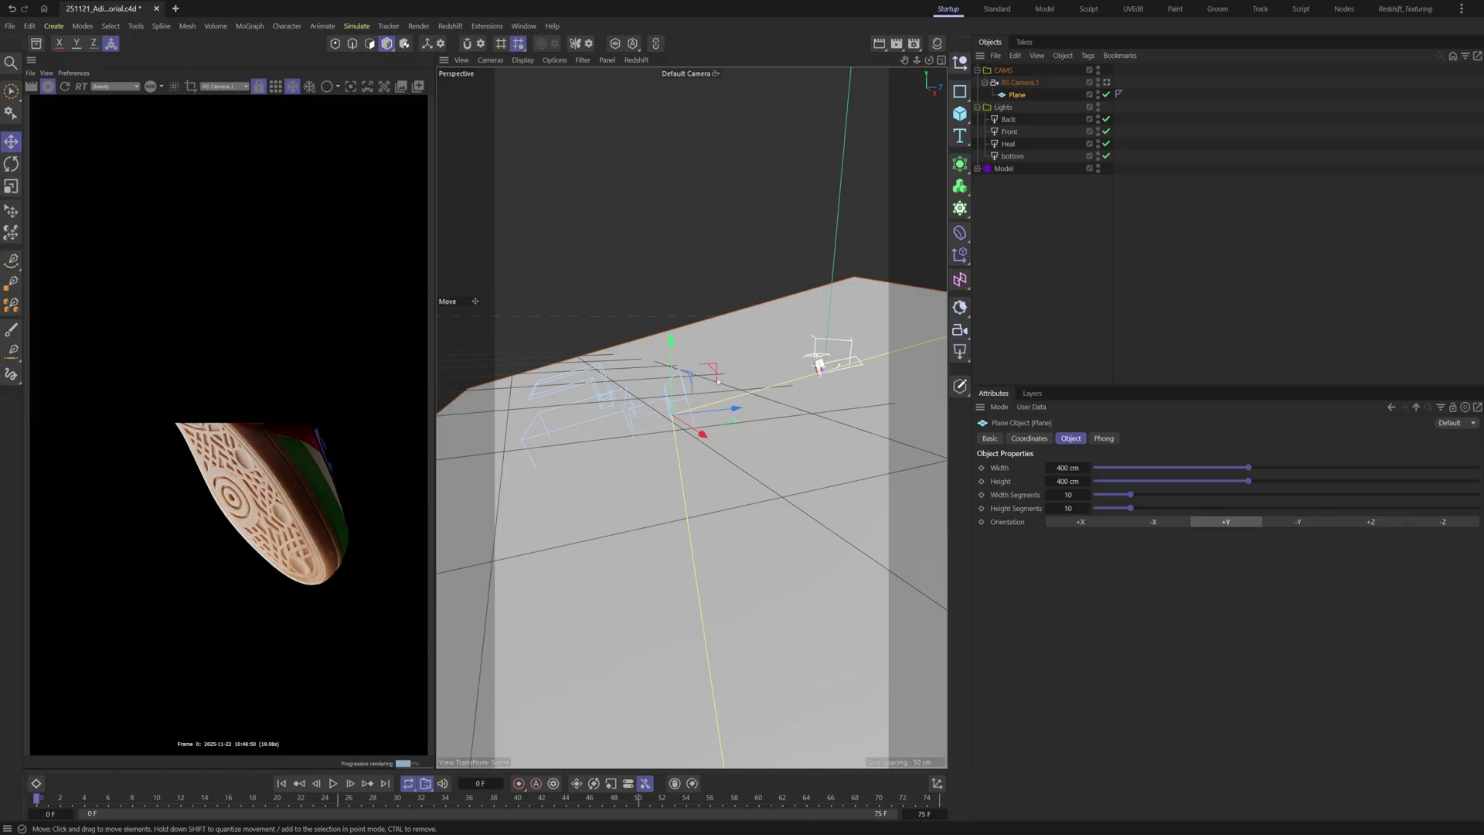
Rotate the plane upright to face the camera and move it behind the shoe as a backdrop
key("r")
left_click_drag(717, 379, 713, 465)
key("e")
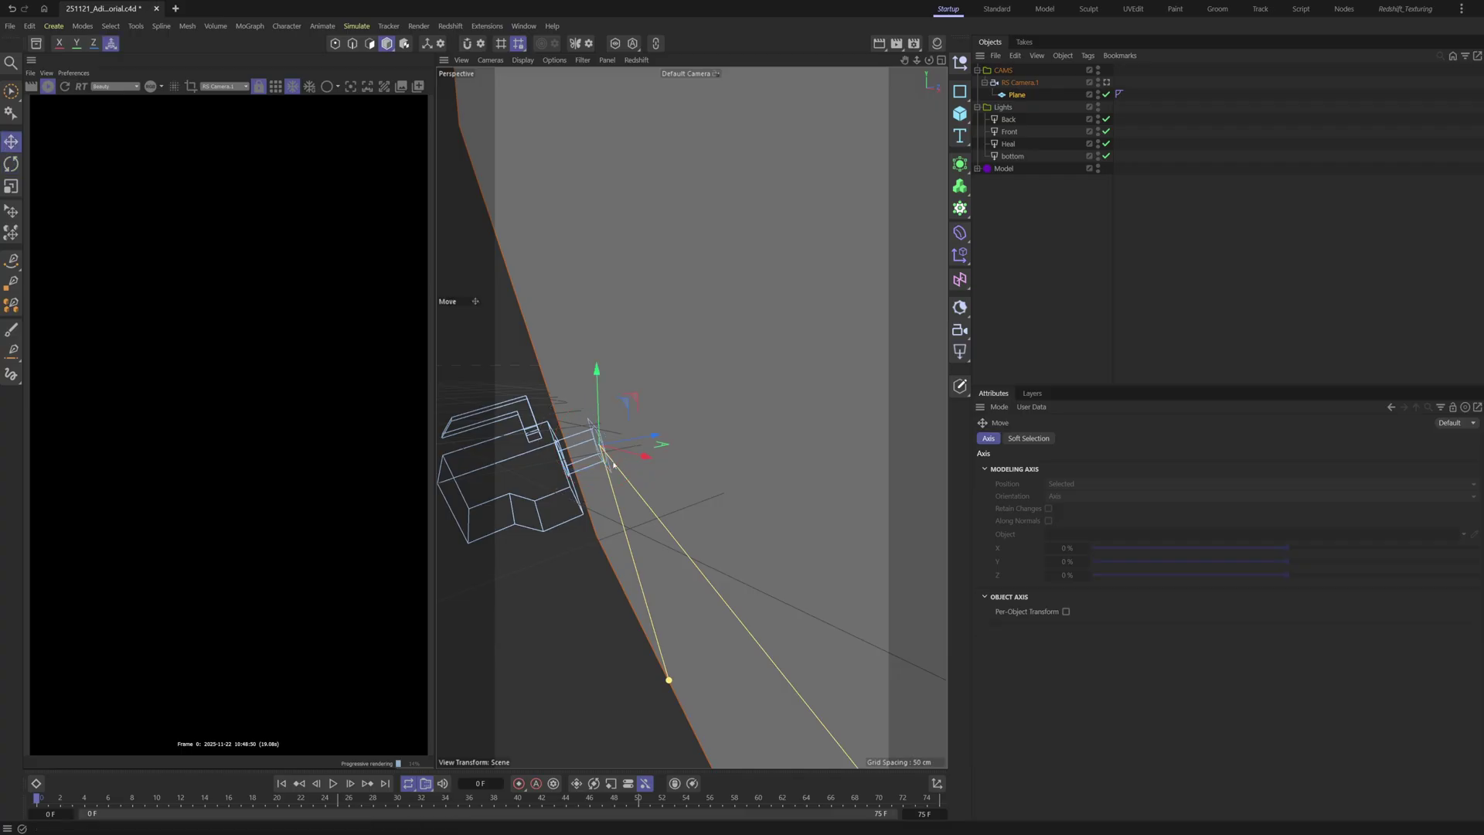
key("w")
mouse_move(626, 452)
left_mouse_down()
mouse_move(729, 391)
mouse_move(745, 425)
mouse_move(819, 421)
mouse_move(770, 471)
left_mouse_up()
scroll(730, 398, "down", 3)
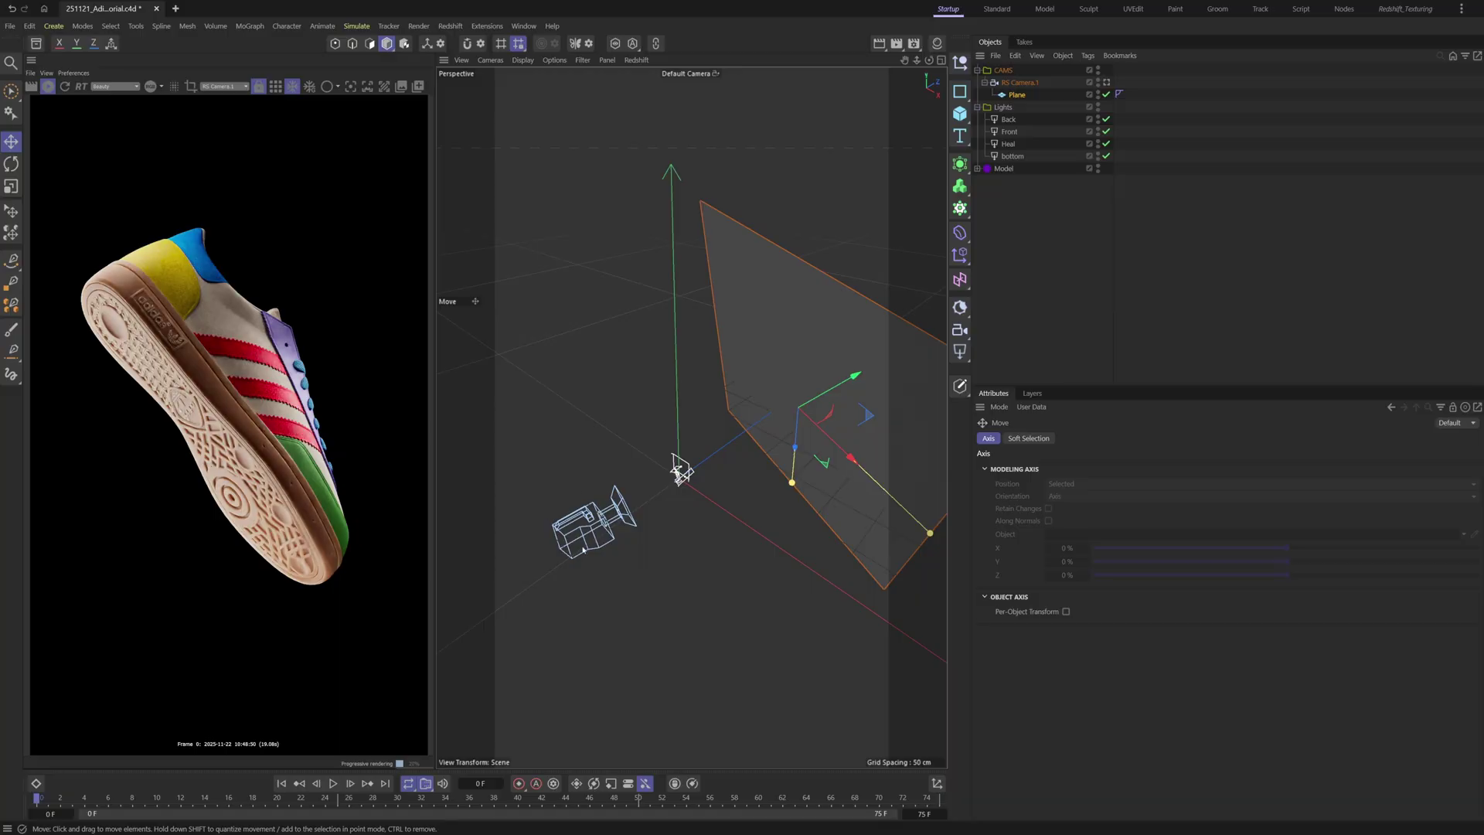
Create a new material named BG and assign it to the backdrop plane
left_click(1003, 95)
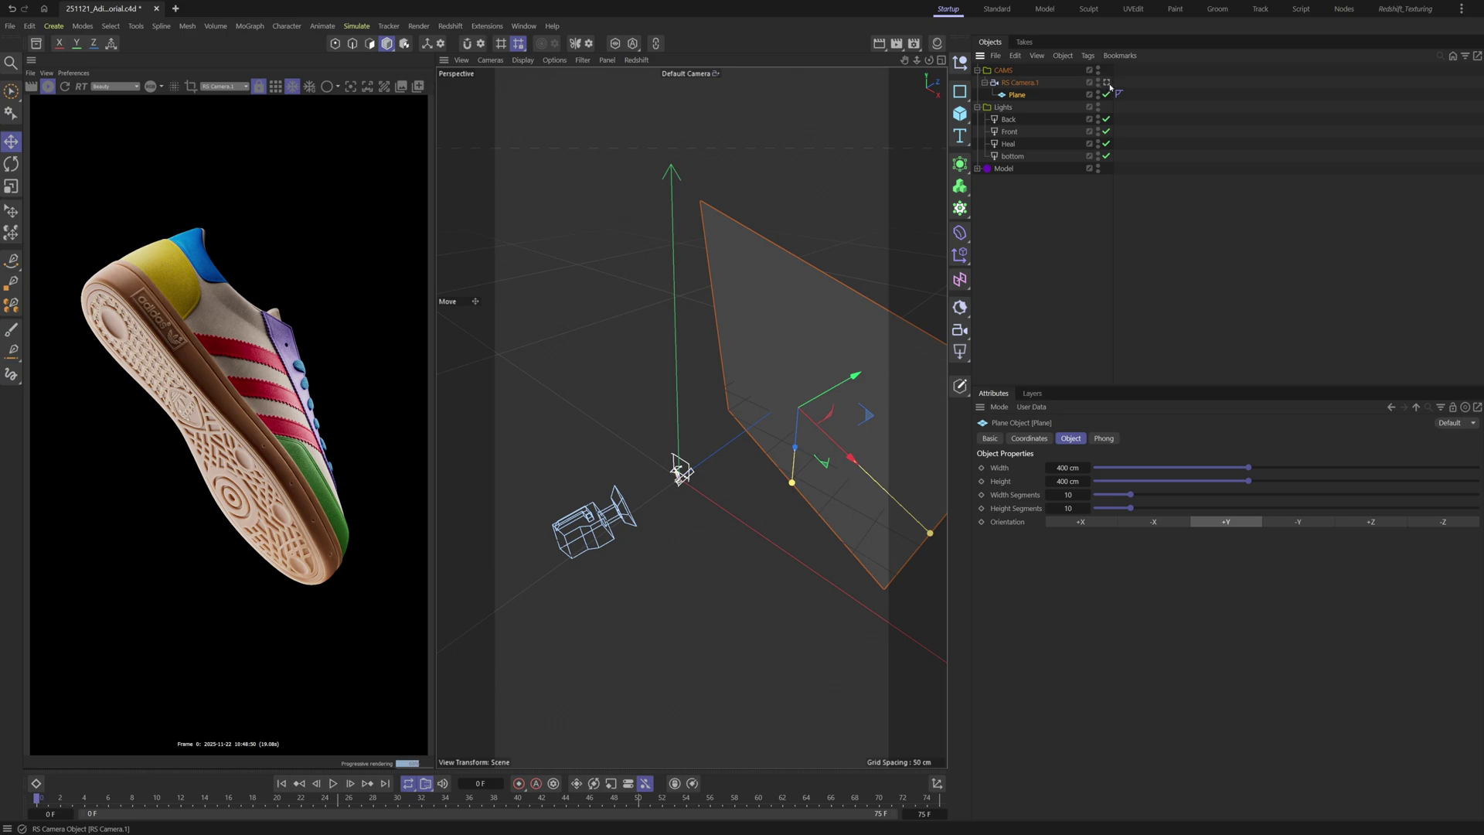
left_click(937, 44)
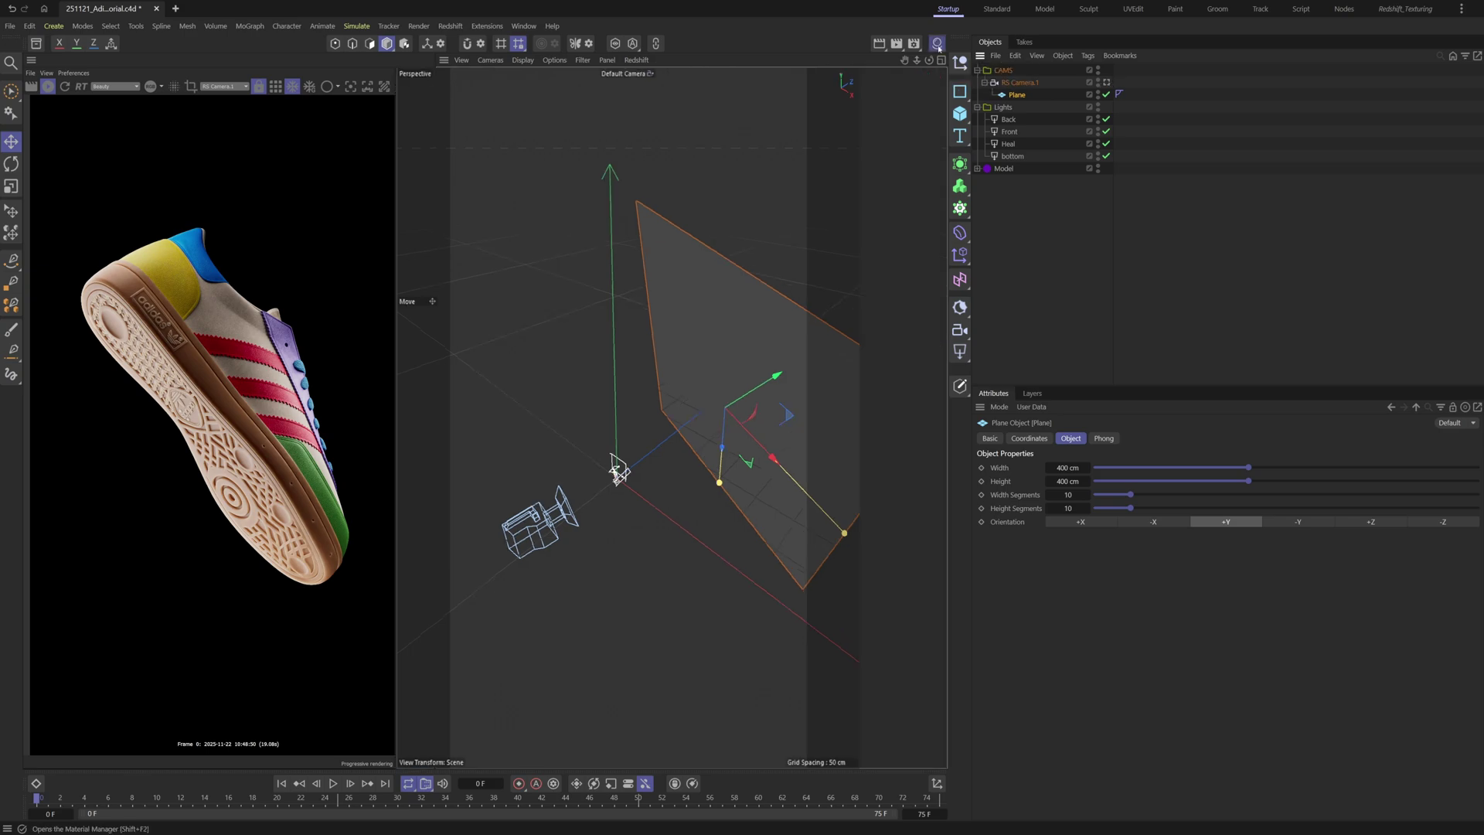
key("ctrl+n")
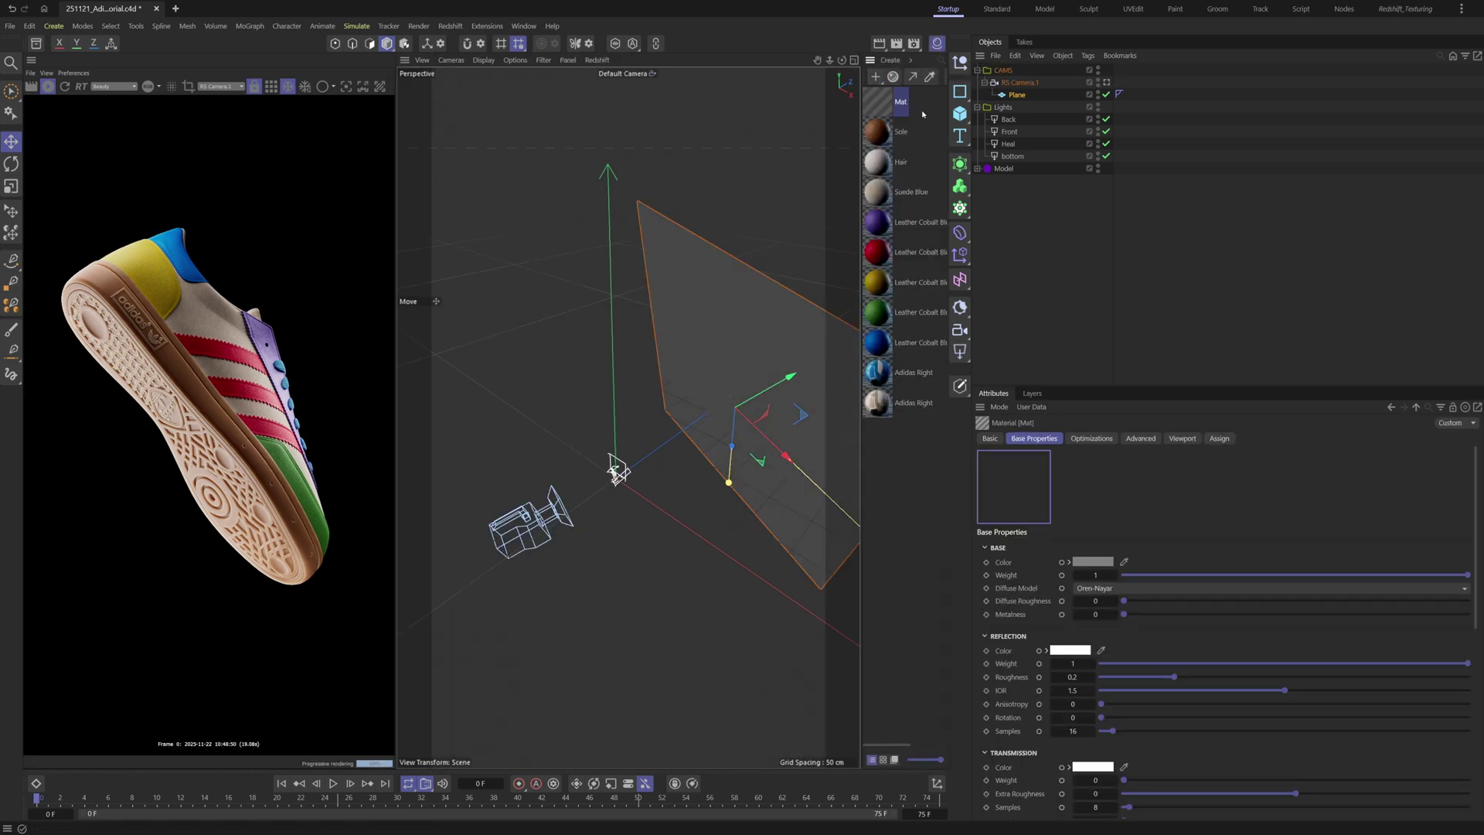
double_click(906, 102)
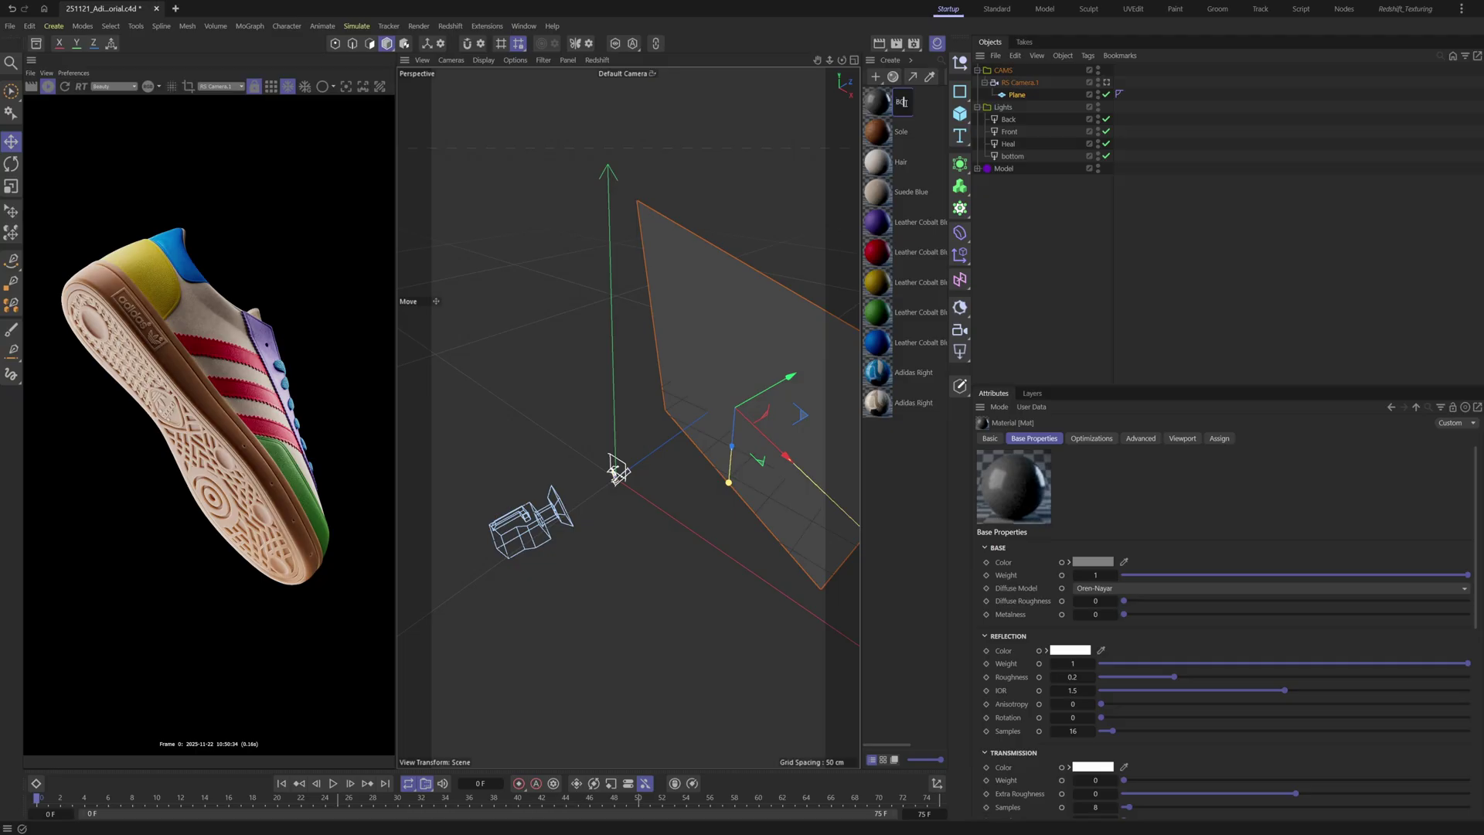
type("BG")
key("Return")
left_click_drag(1034, 100, 1032, 96)
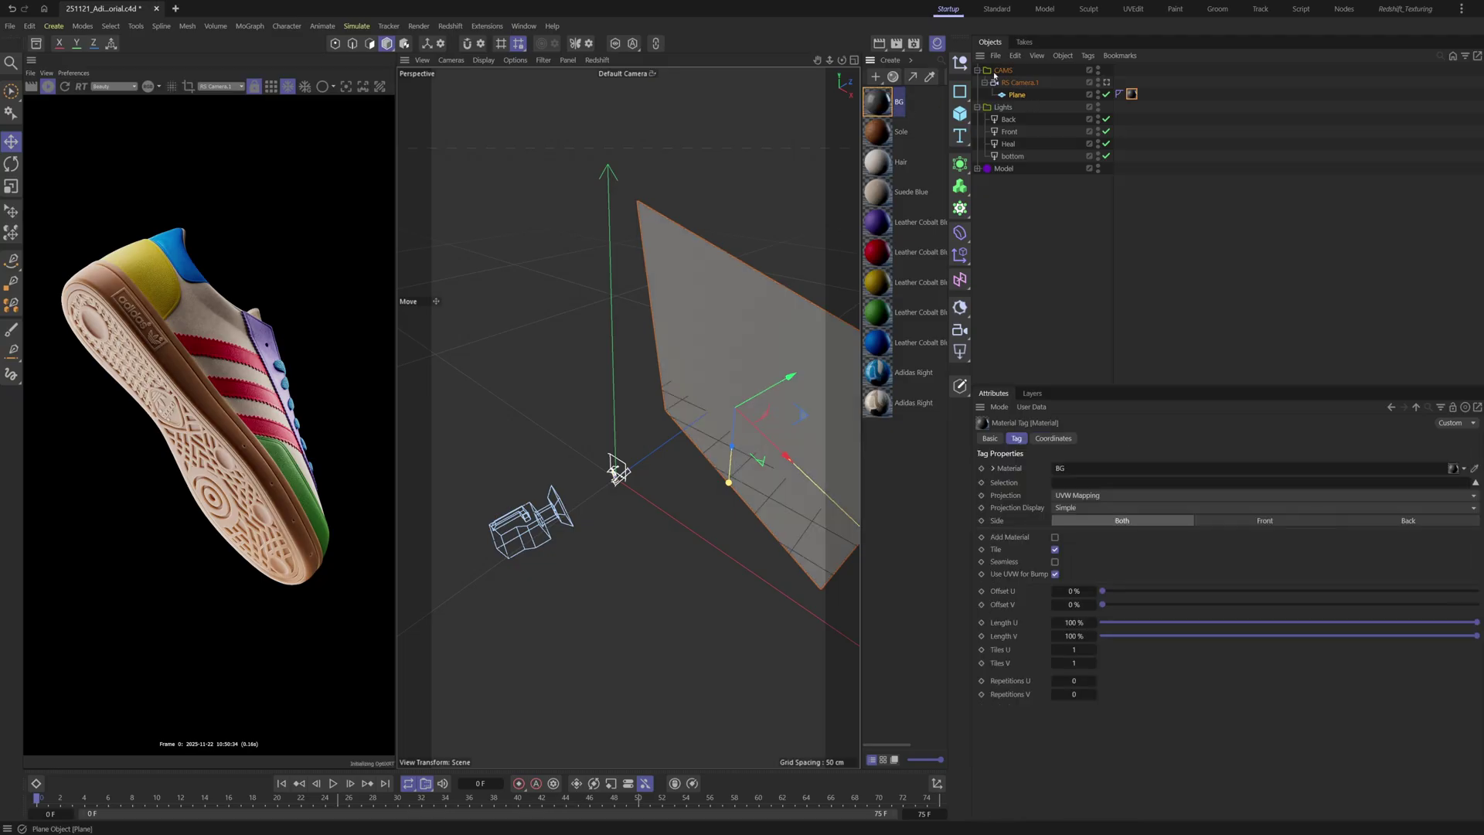
Open the BG material's node graph and add a Ramp node and a Color Correct node
double_click(877, 102)
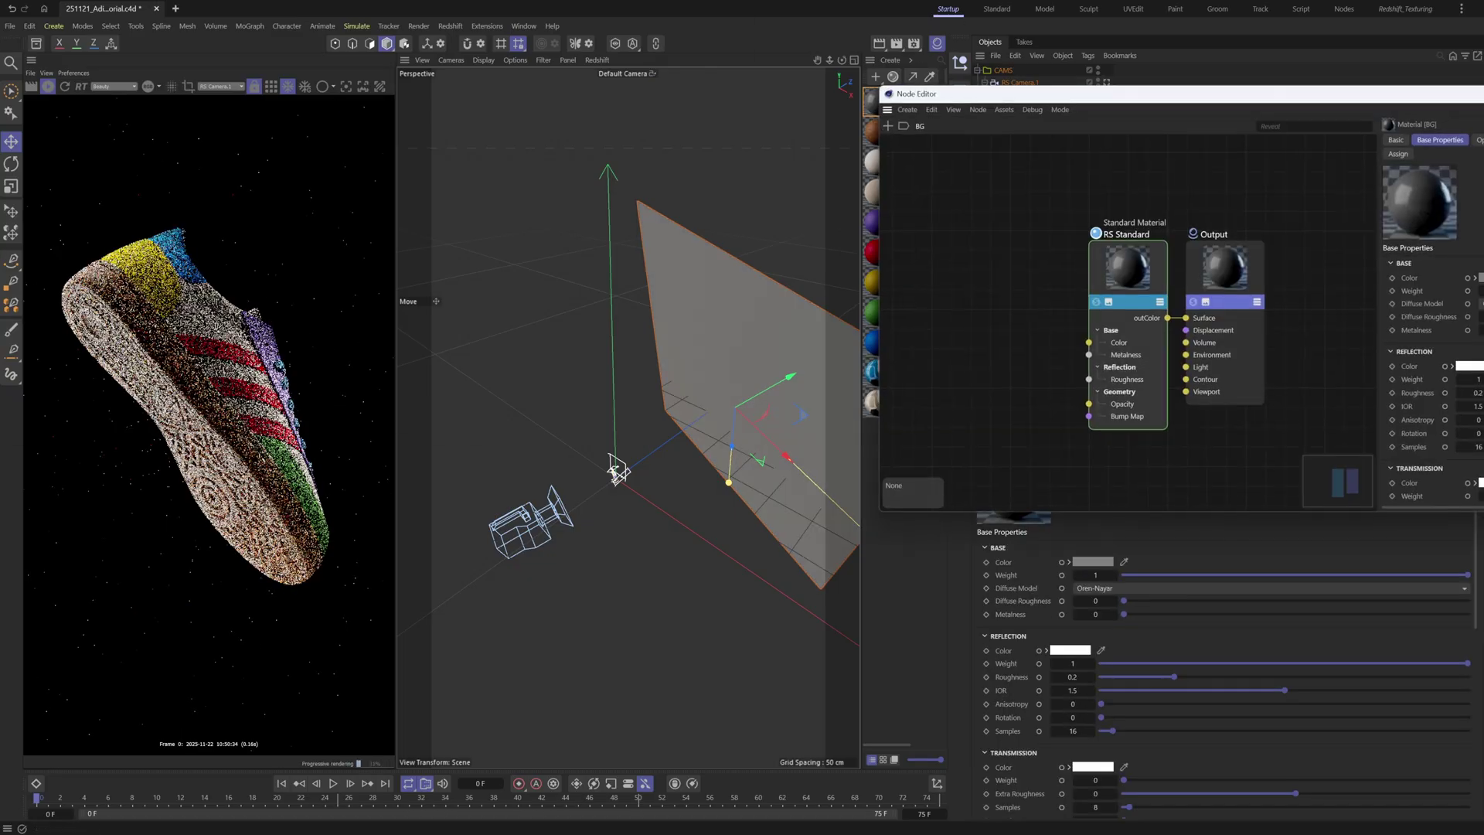
double_click(690, 323)
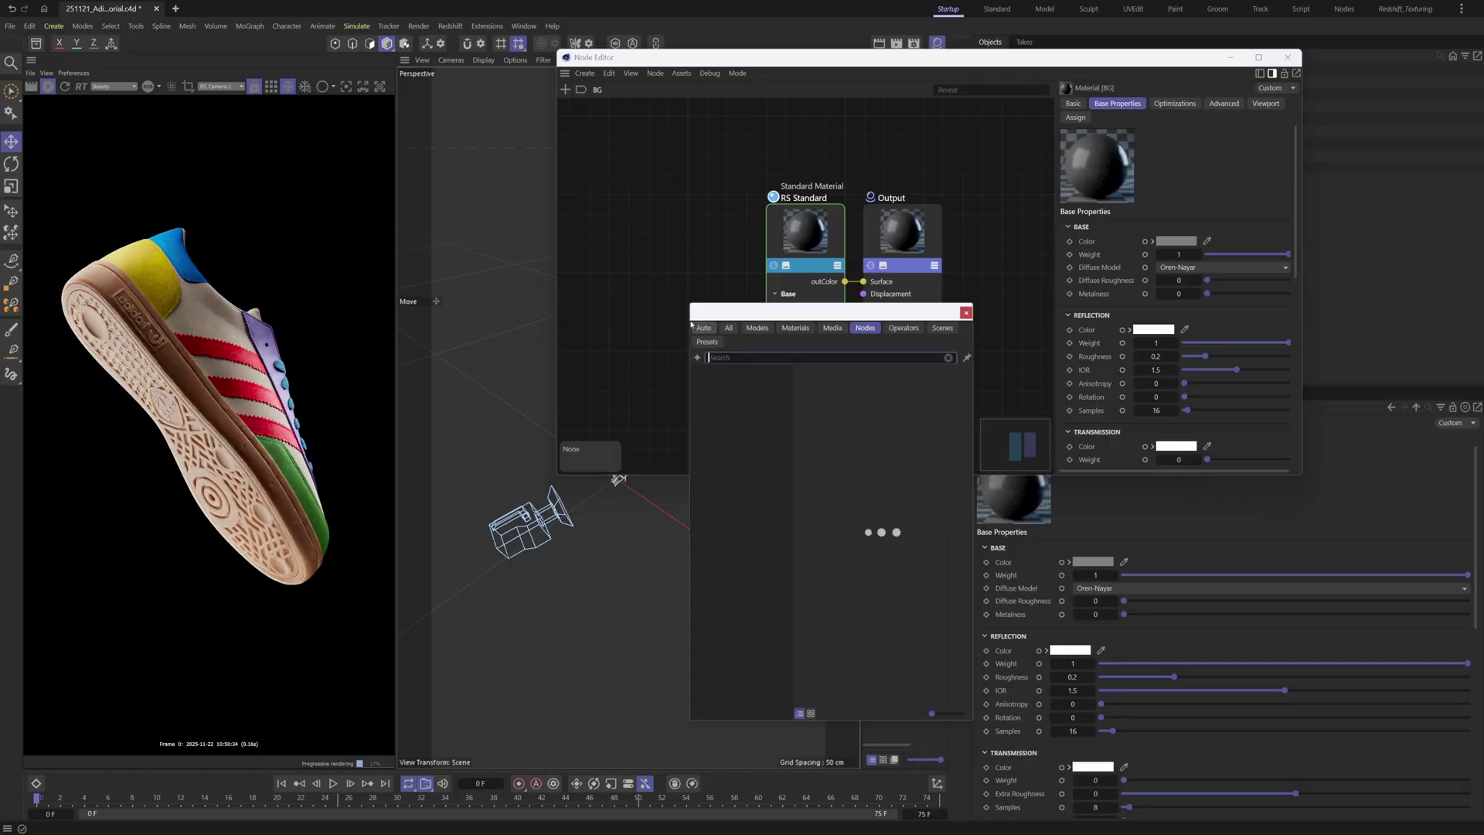
type("ramp")
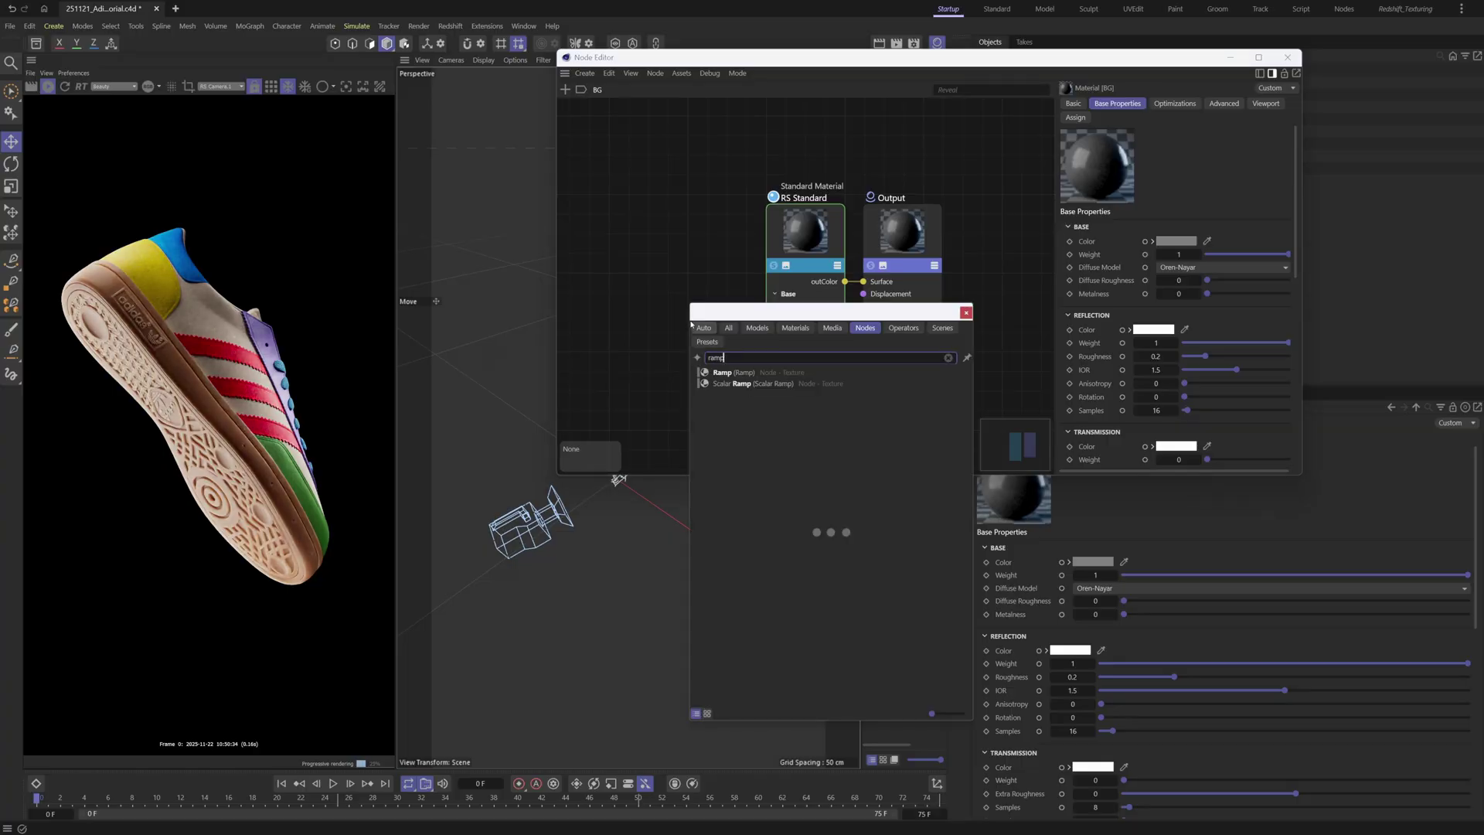
key("Return")
double_click(722, 422)
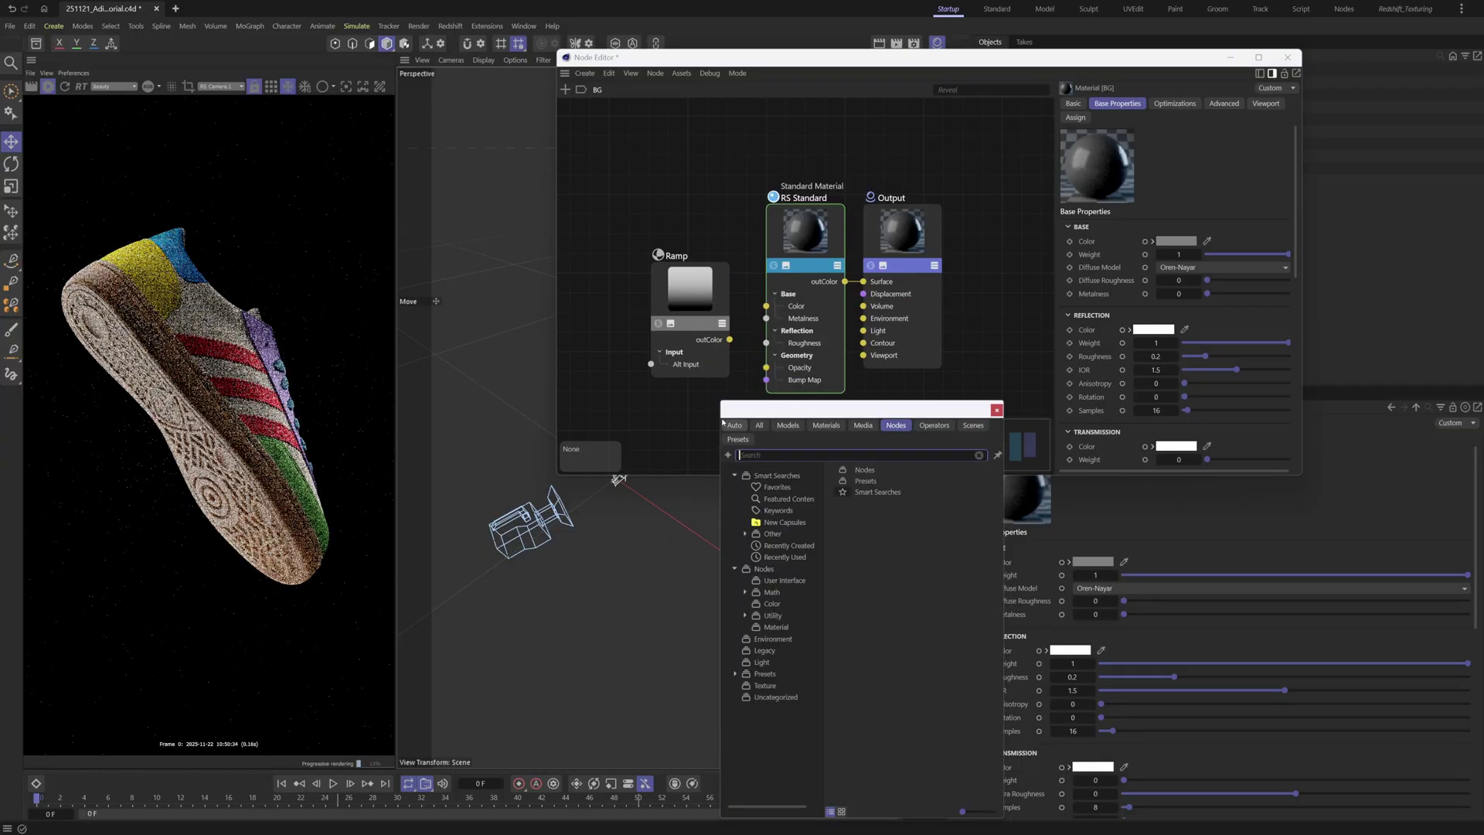
type("color")
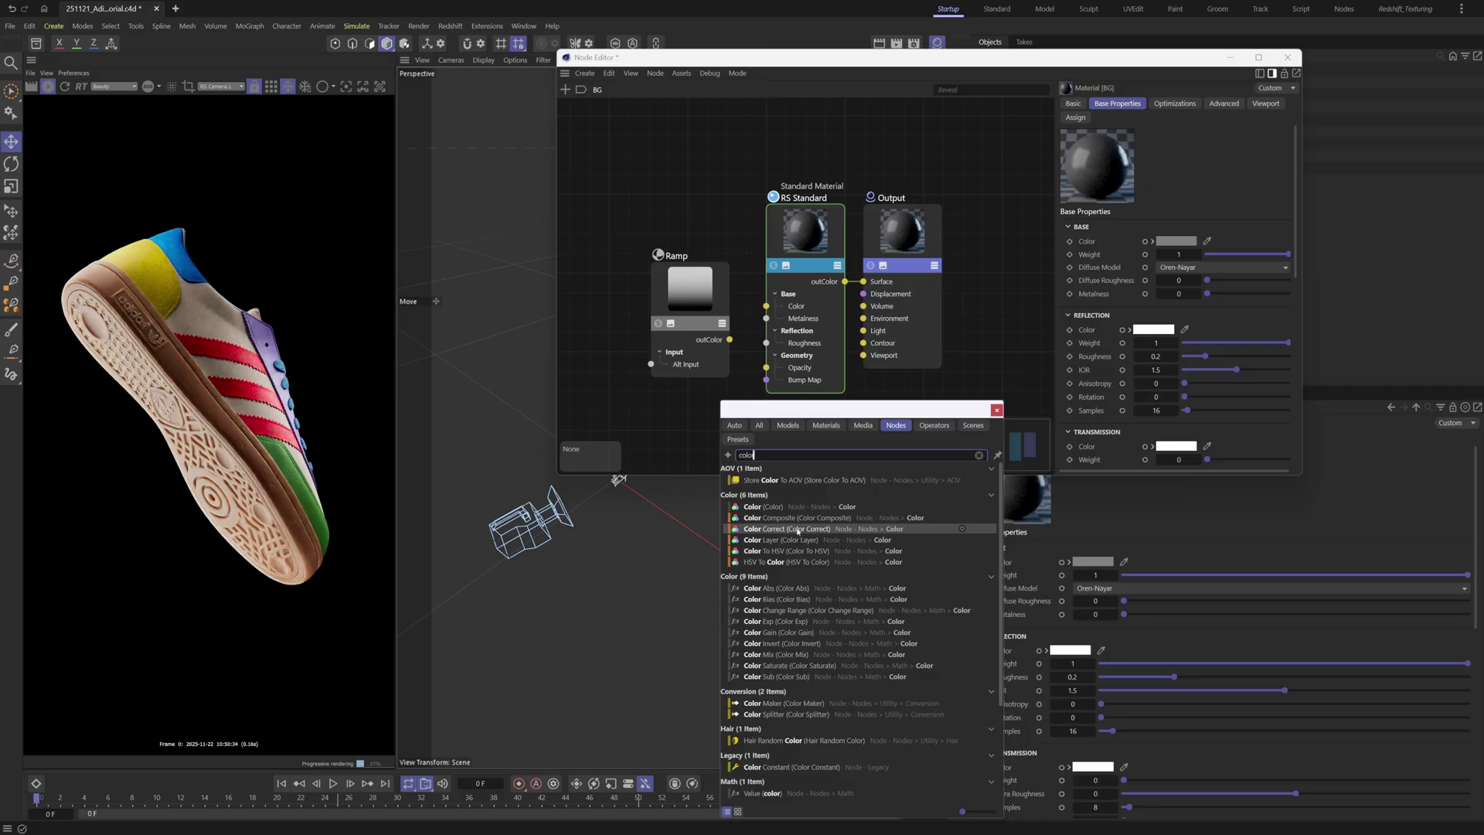
left_click(796, 530)
Delete the RS Standard node and connect the Ramp through Color Correct into the Output's Surface
left_click(803, 250)
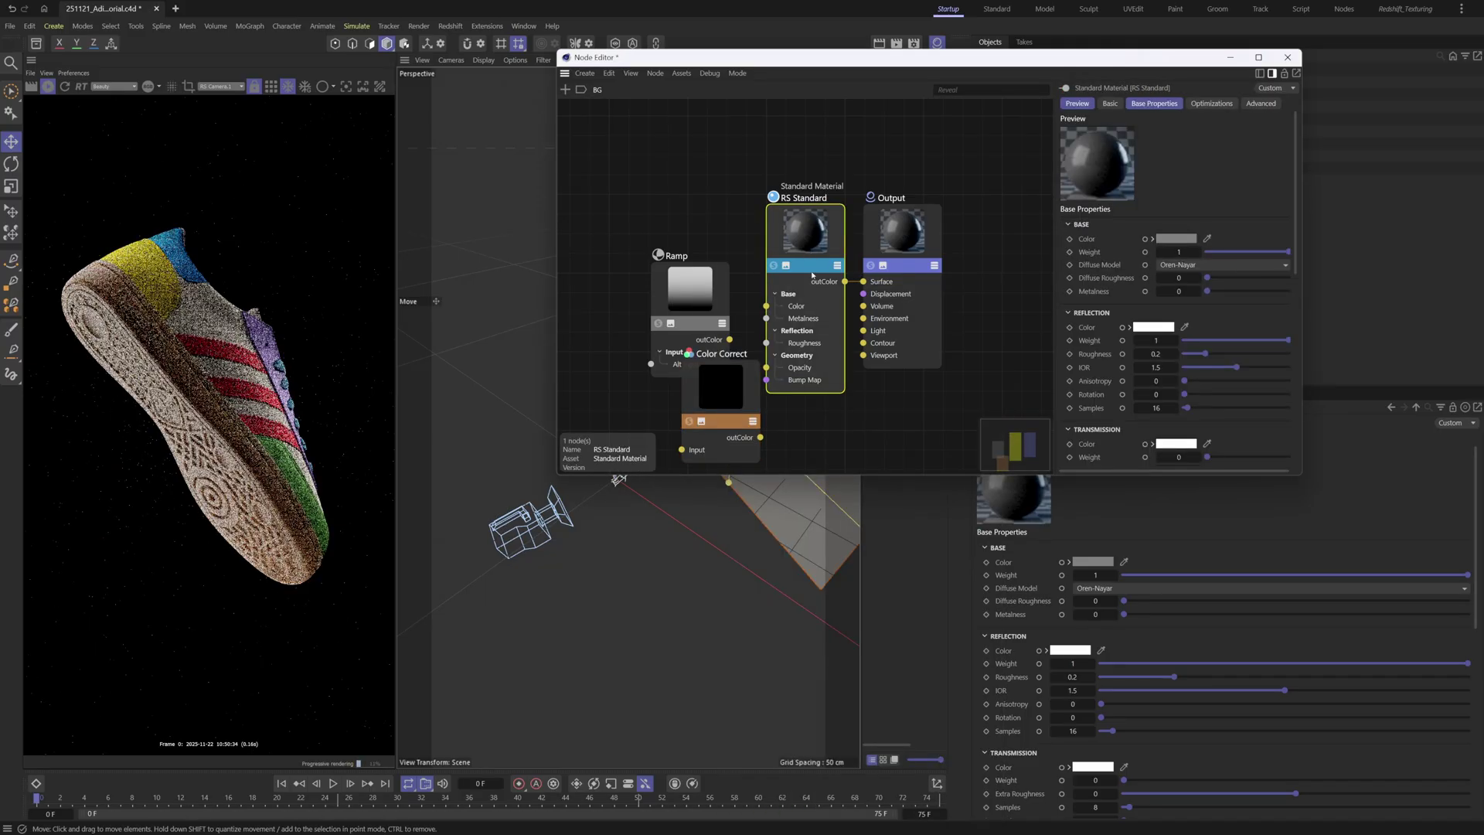
key("Delete")
left_click_drag(720, 386, 792, 303)
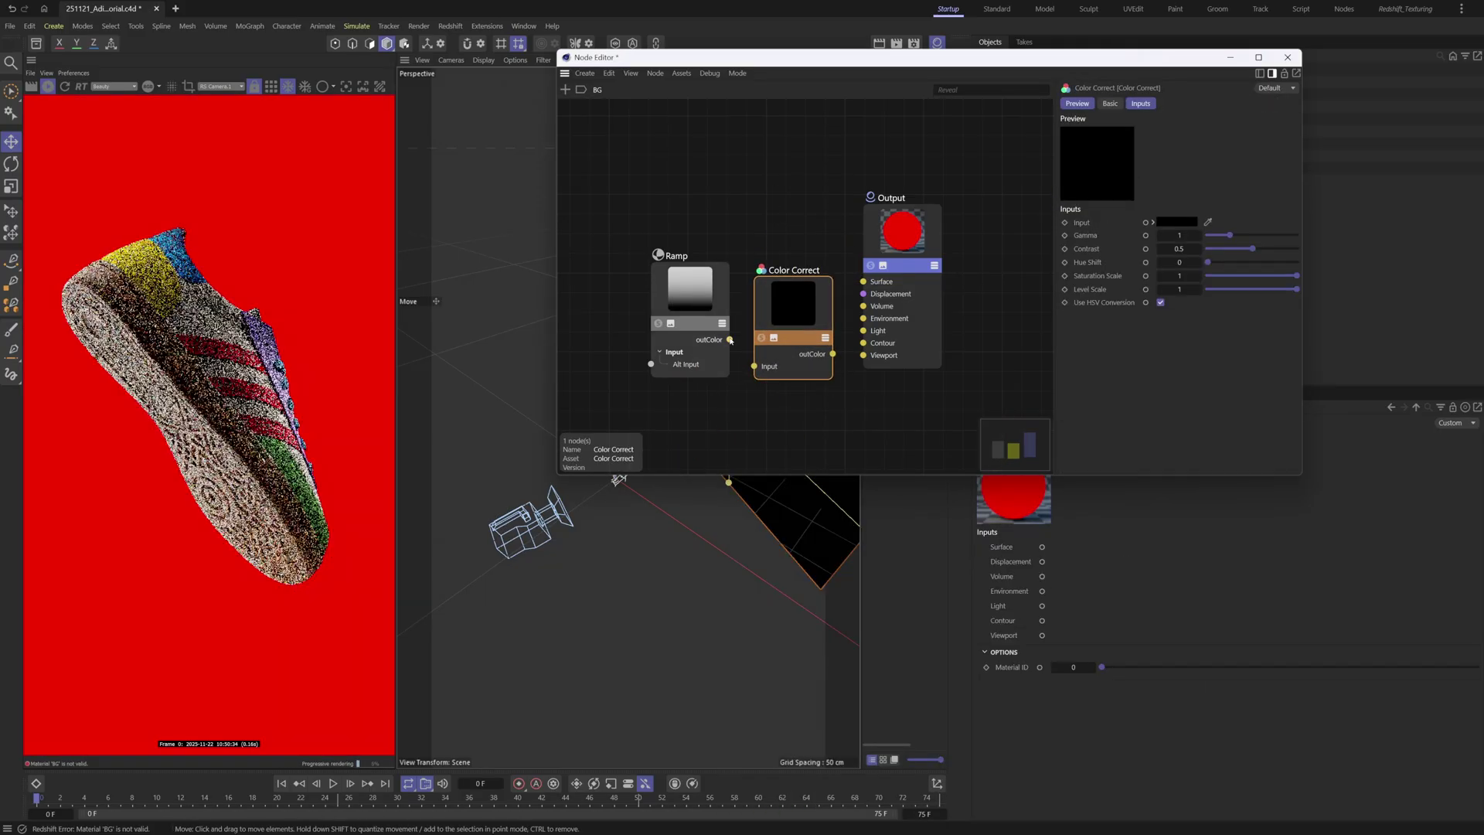
left_click_drag(728, 340, 863, 282)
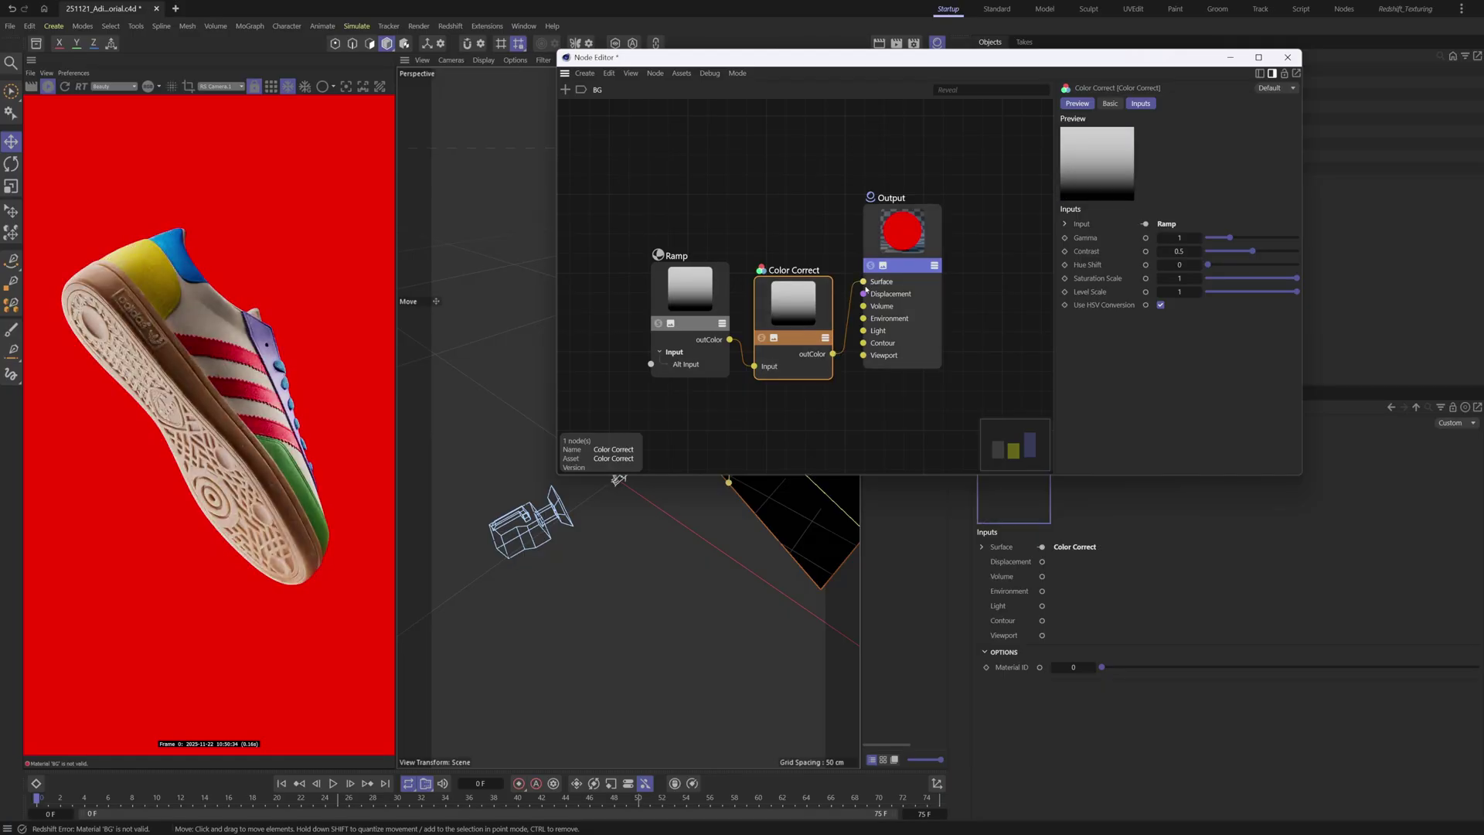
middle_click_drag(686, 252, 745, 252)
Move the Ramp's black knot to about 25% and shift the node editor clear of the material list
left_click(753, 288)
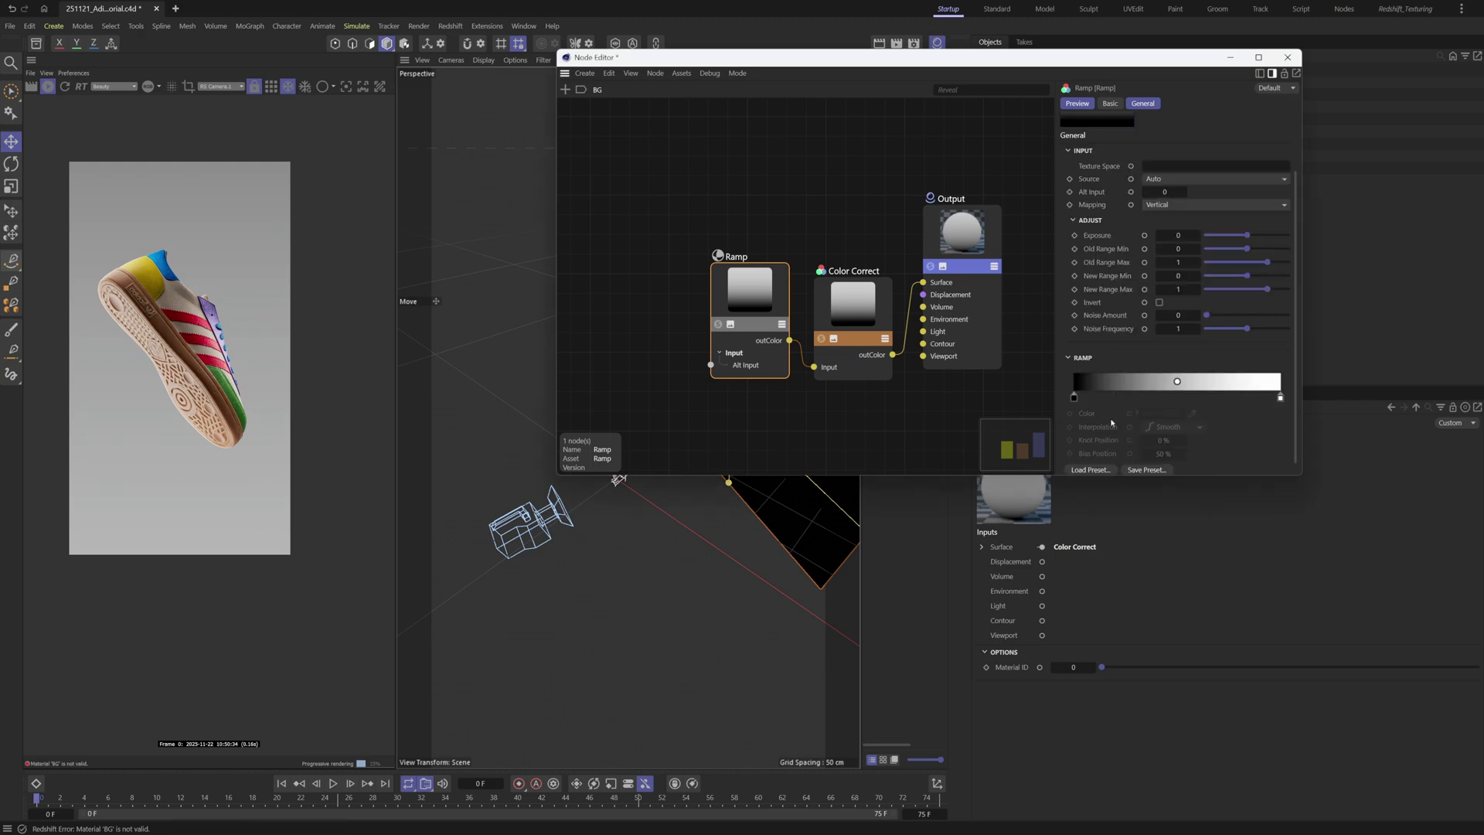
left_click_drag(1079, 397, 1135, 384)
left_click(1139, 397)
key("ctrl+z")
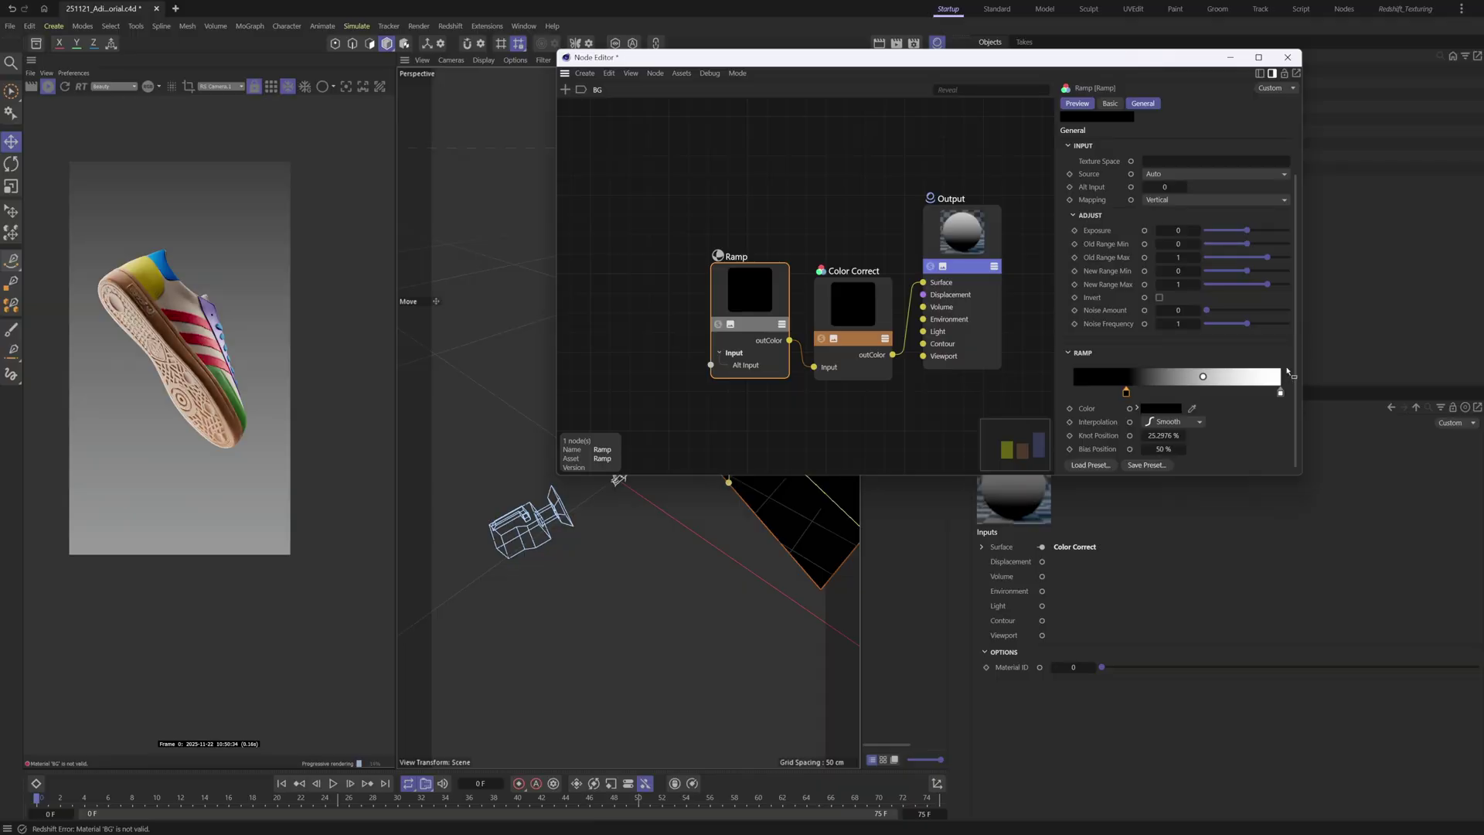
left_click_drag(1128, 57, 1228, 342)
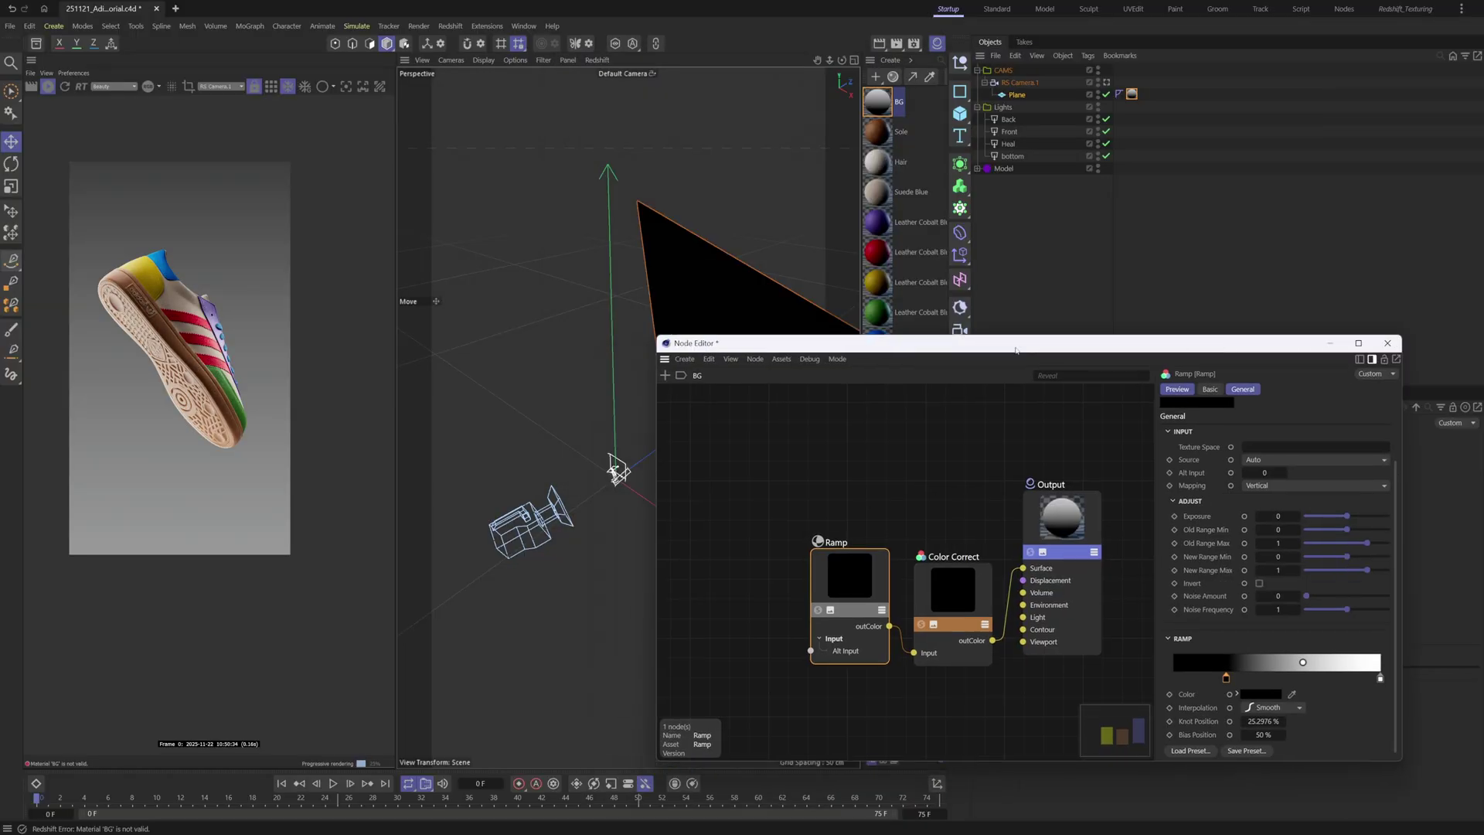
Minimize the node editor and scale down the backdrop plane so more of its gradient falls within the camera frame
left_click(1330, 343)
key("r")
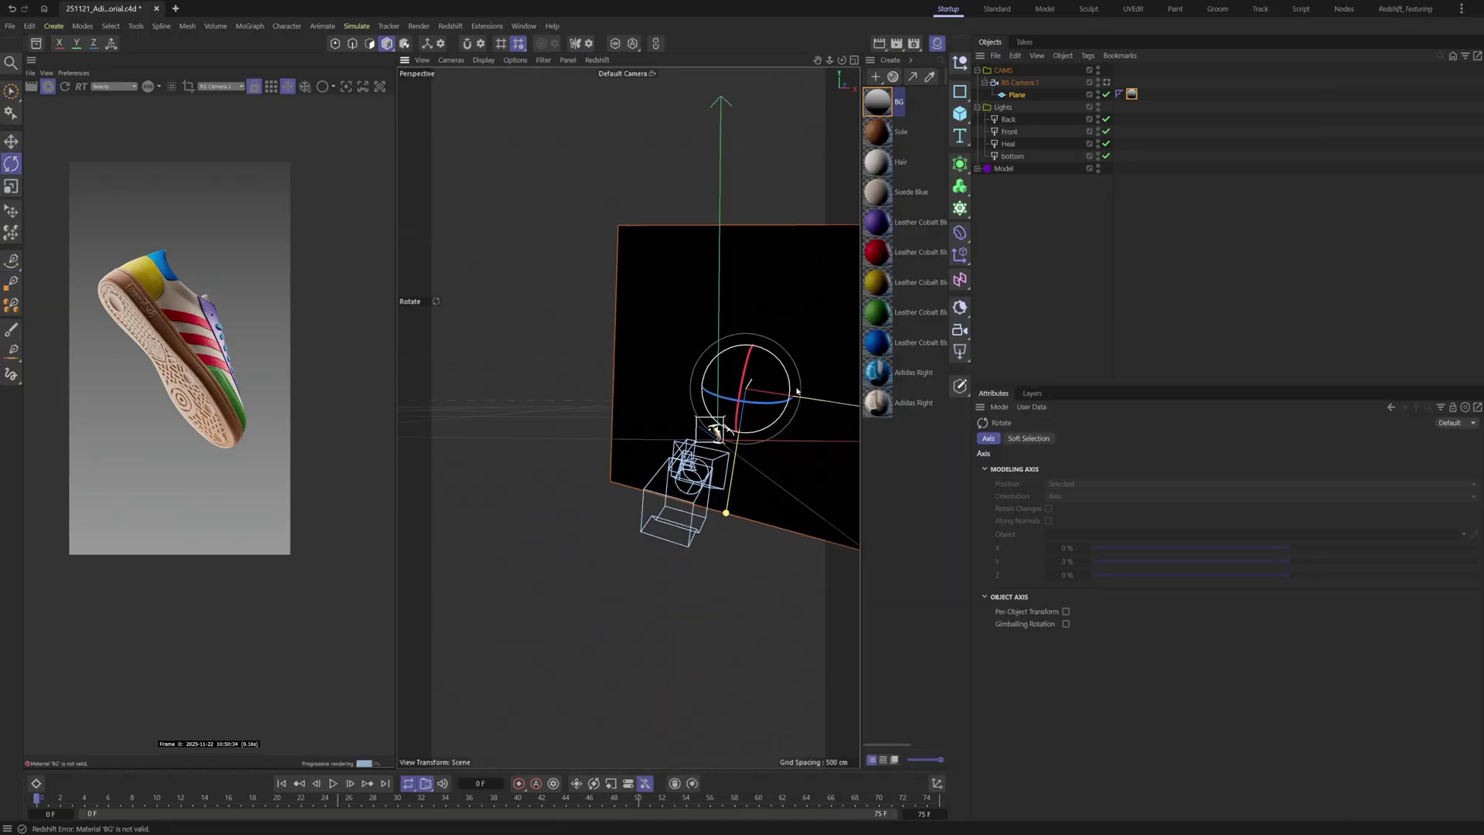
key("t")
left_click_drag(762, 387, 623, 460)
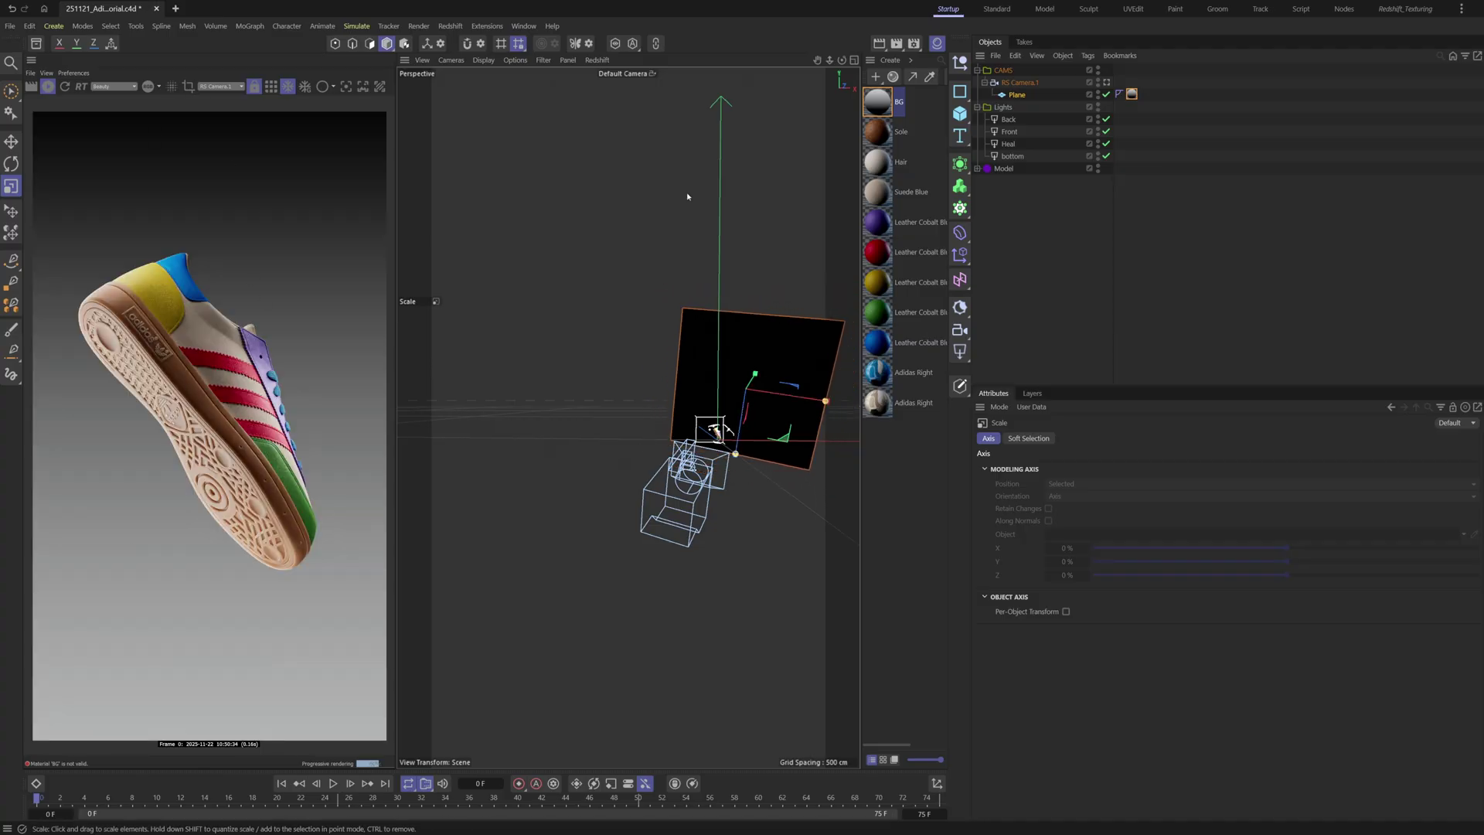
Reopen the BG material's node graph and tint the Ramp's white knot peach, with hue 27° and saturation about 41%
left_click(881, 104)
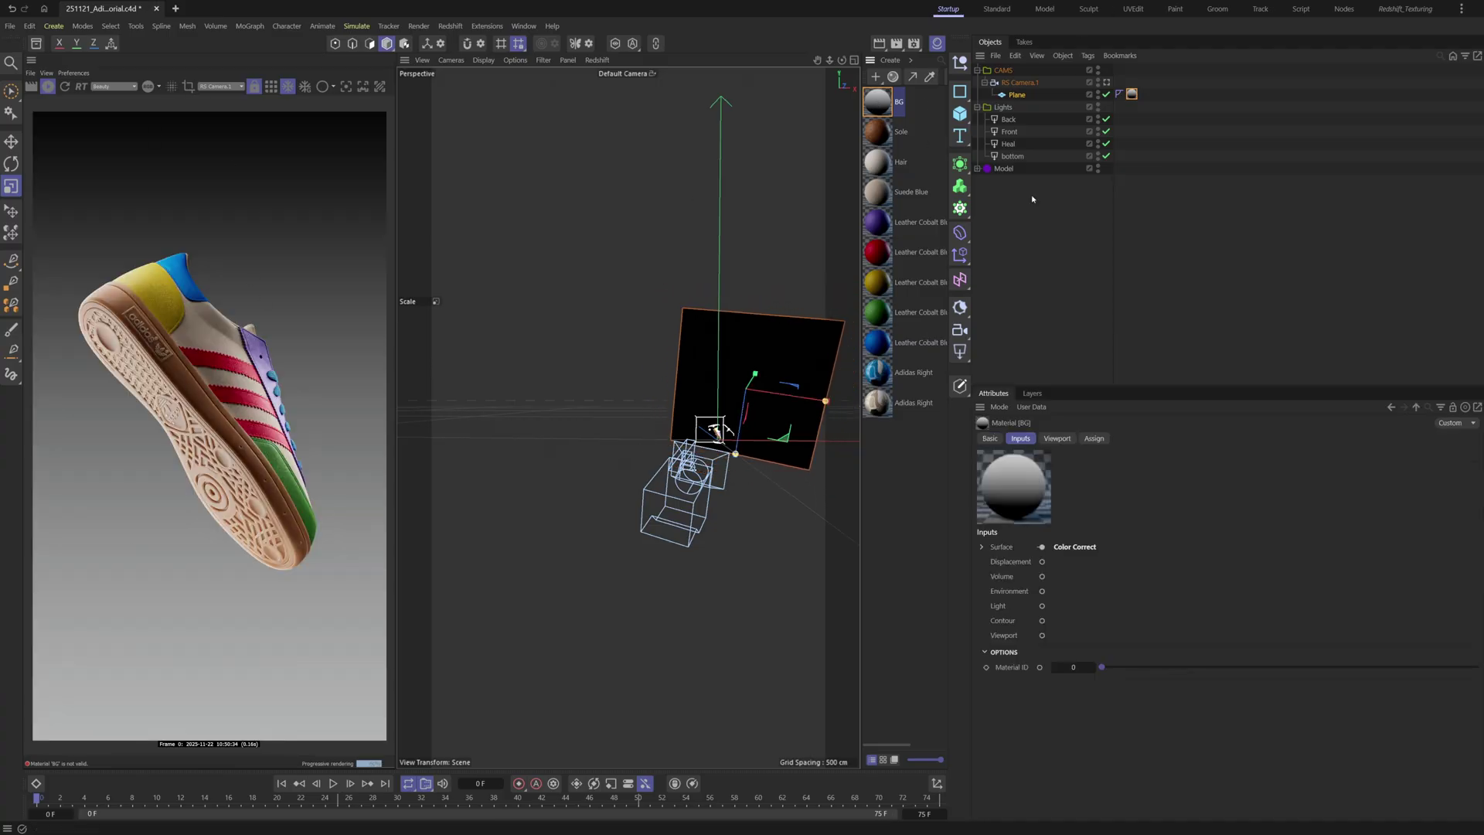
double_click(877, 101)
left_click_drag(1027, 345, 868, 132)
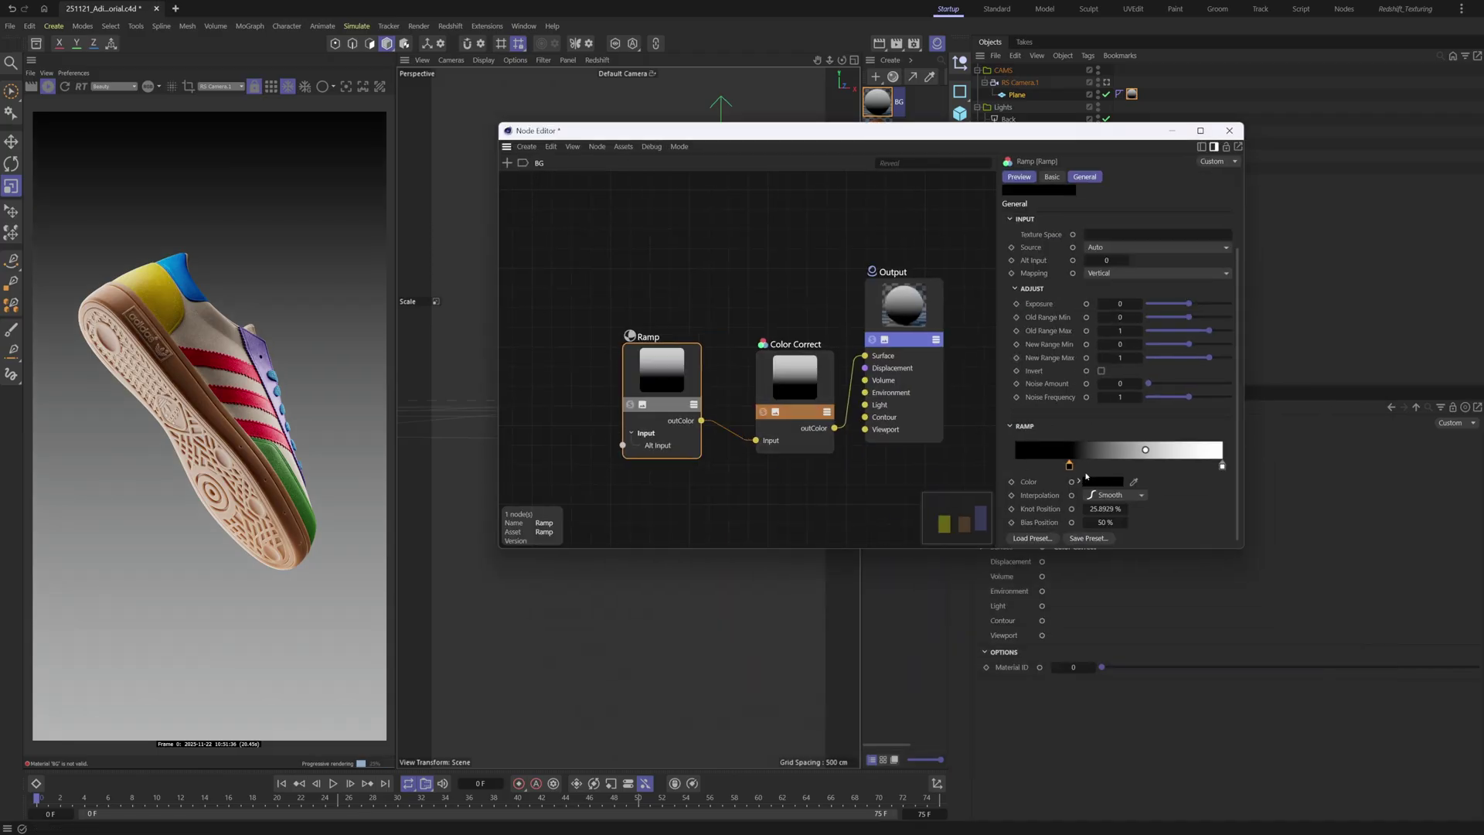
left_click(1222, 465)
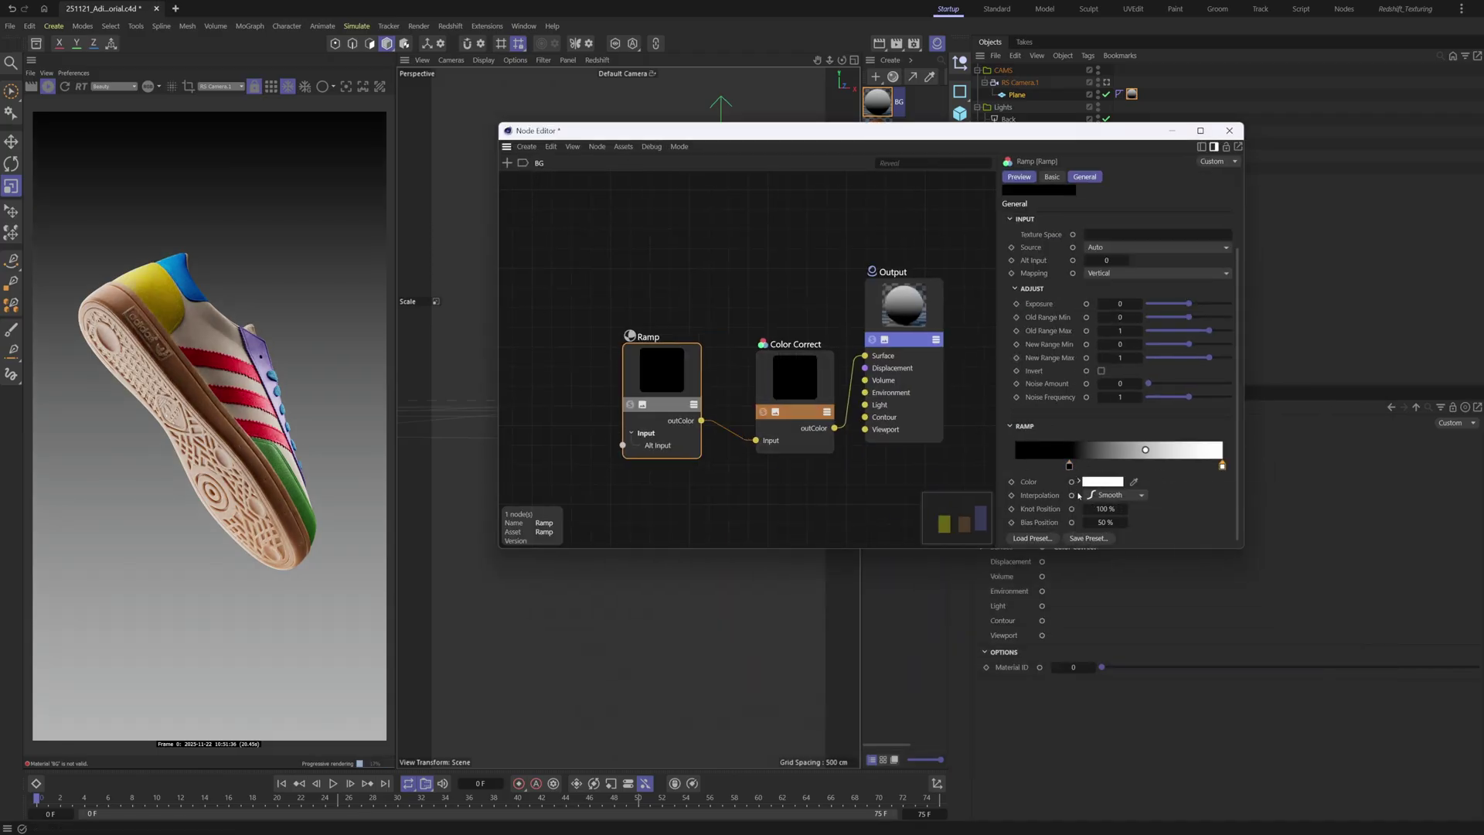
left_click(1101, 482)
left_click_drag(1134, 610, 1160, 611)
left_click(1141, 595)
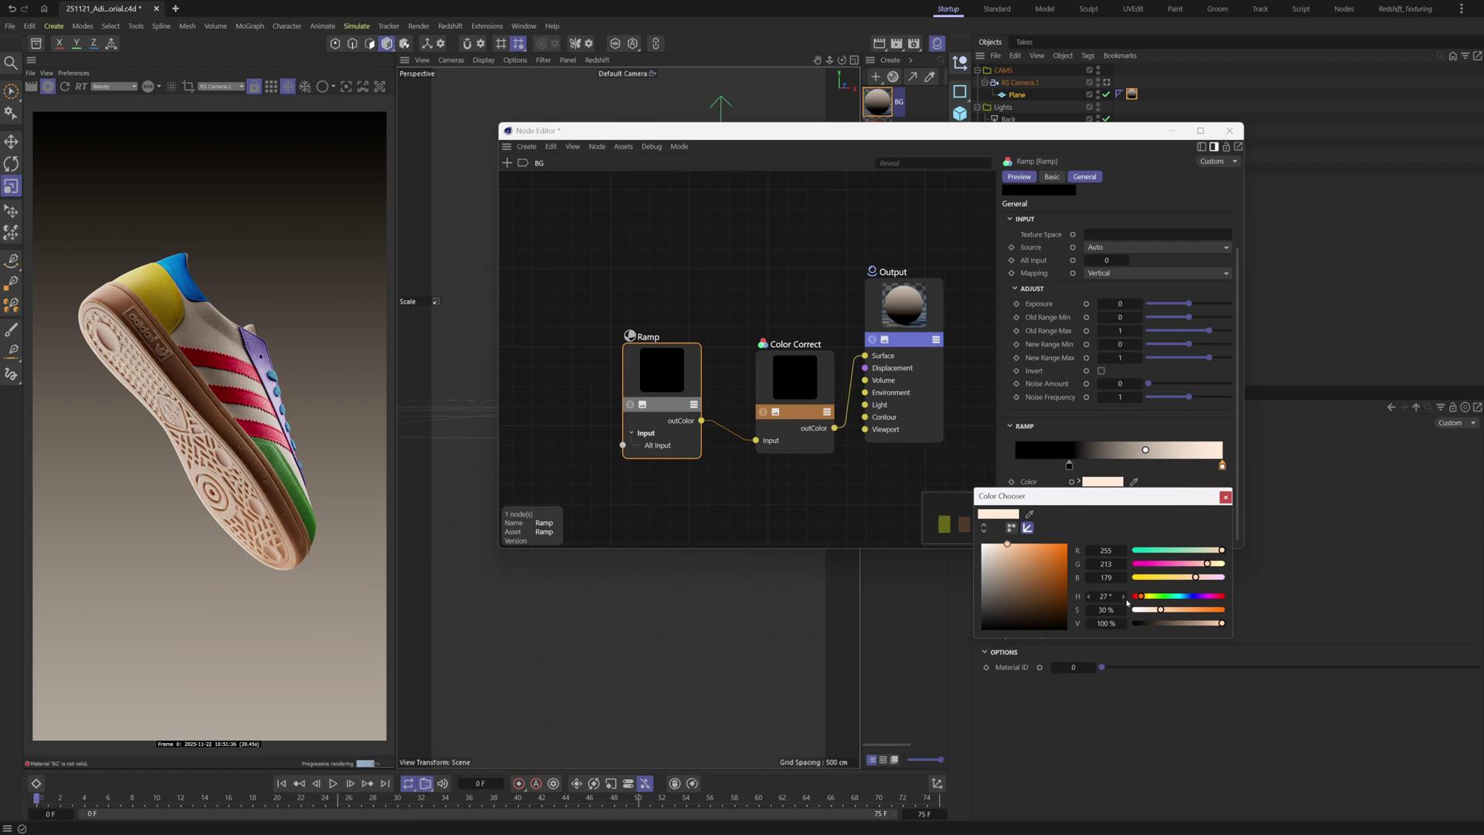
left_click_drag(1161, 613, 1170, 610)
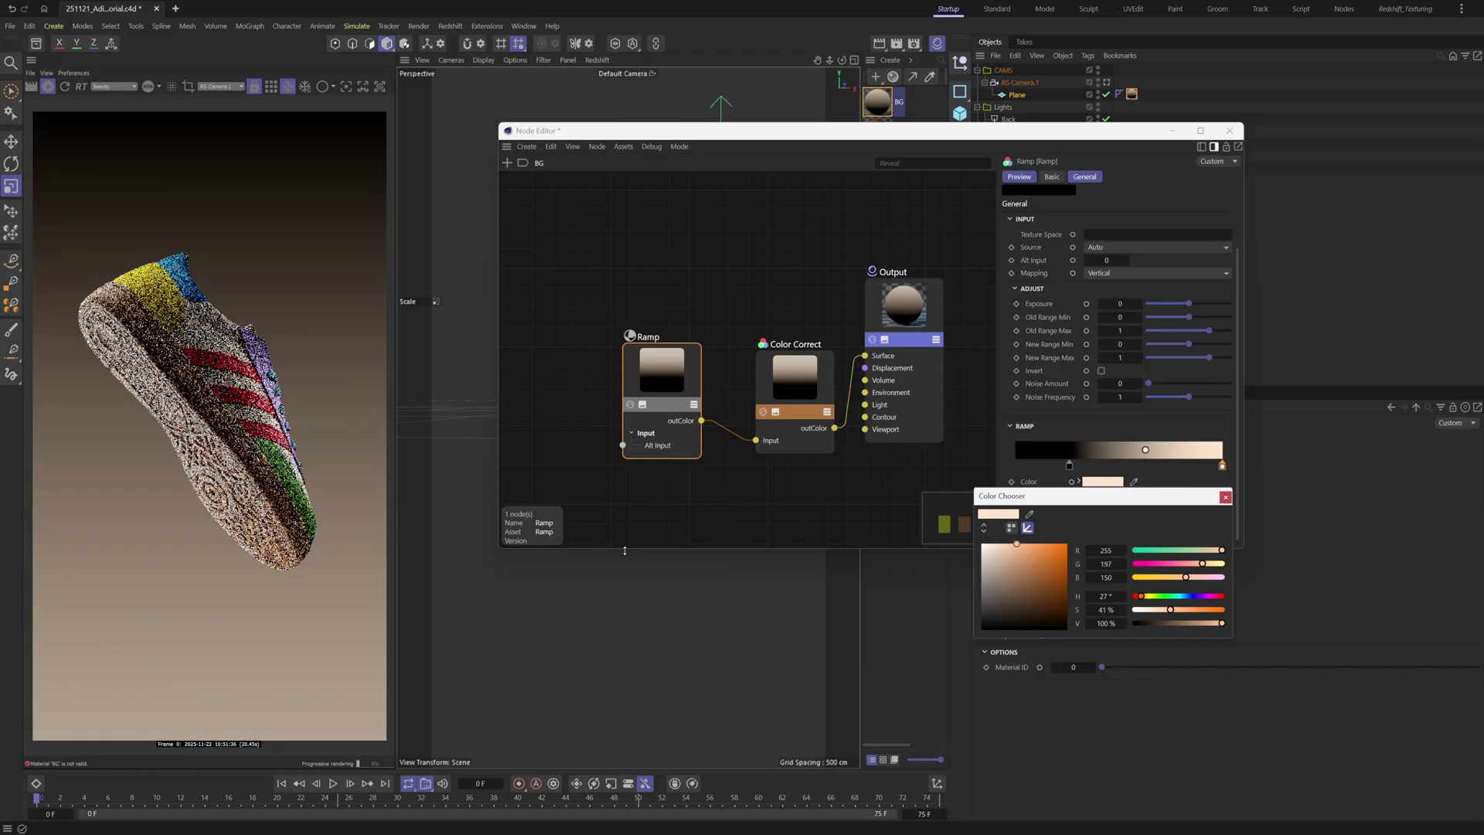
Set the Color Correct node's Level Scale to 2
left_click(788, 386)
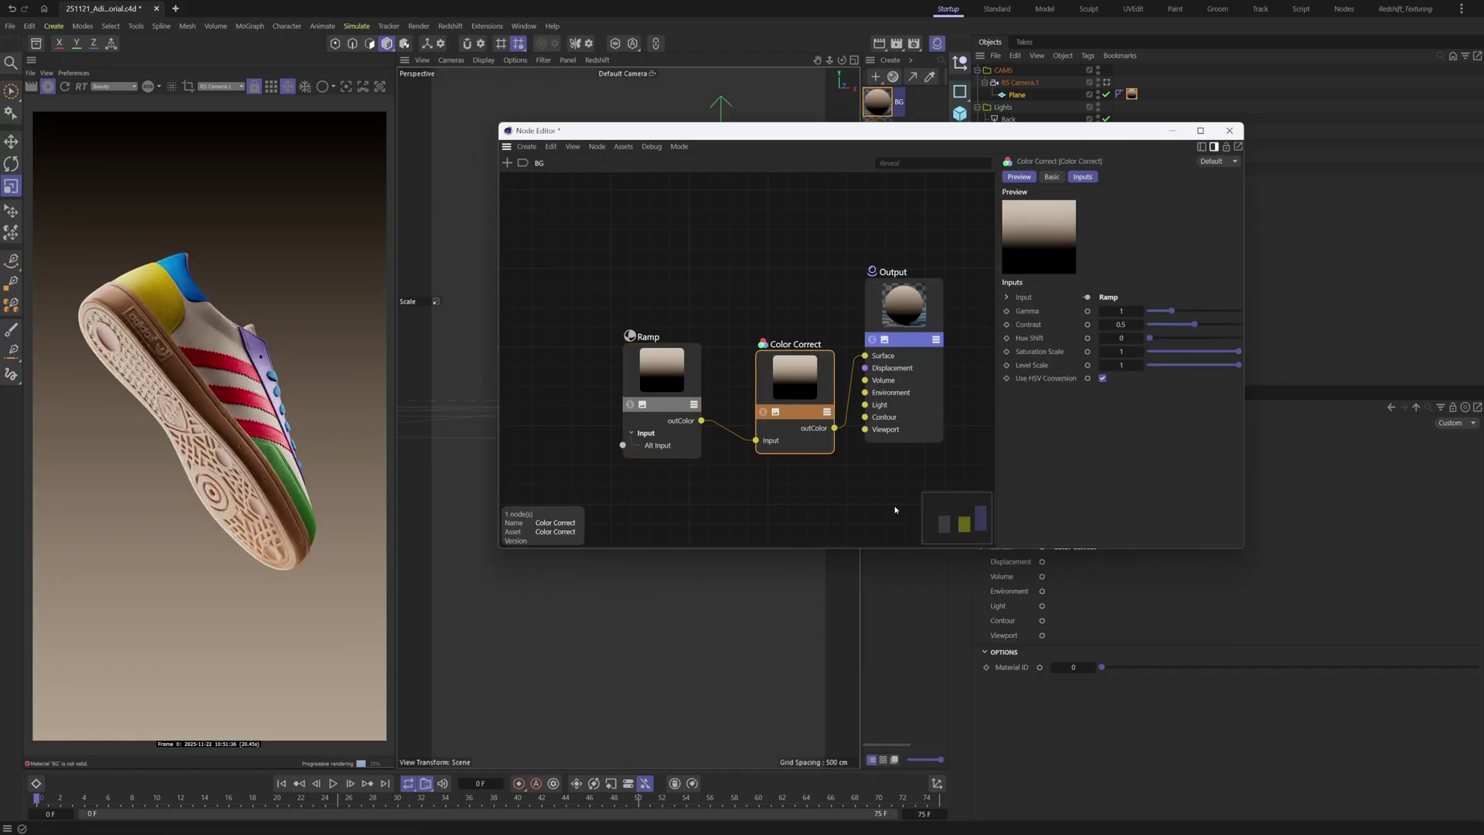
left_click(1122, 365)
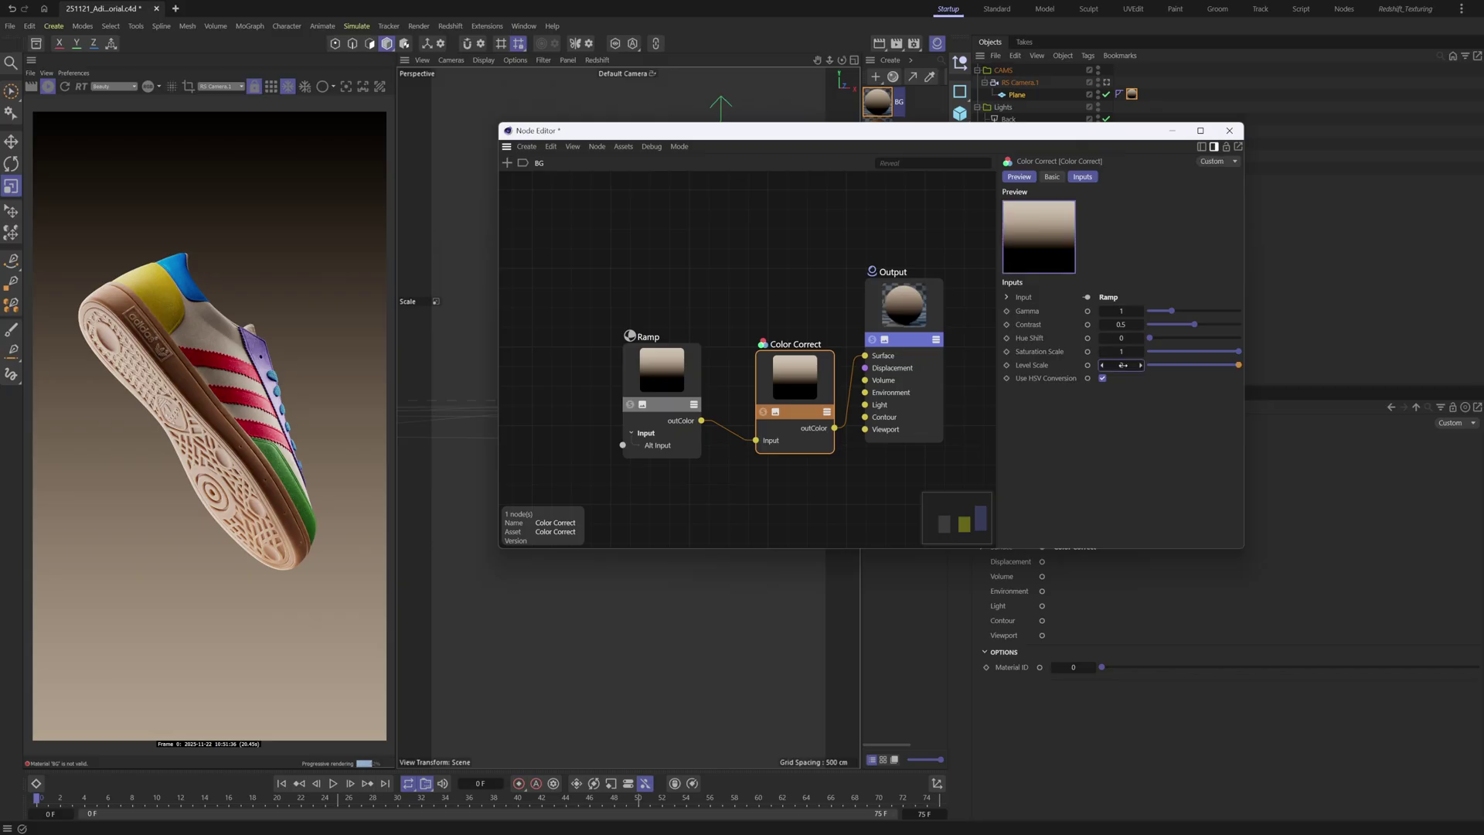
type("2")
key("Return")
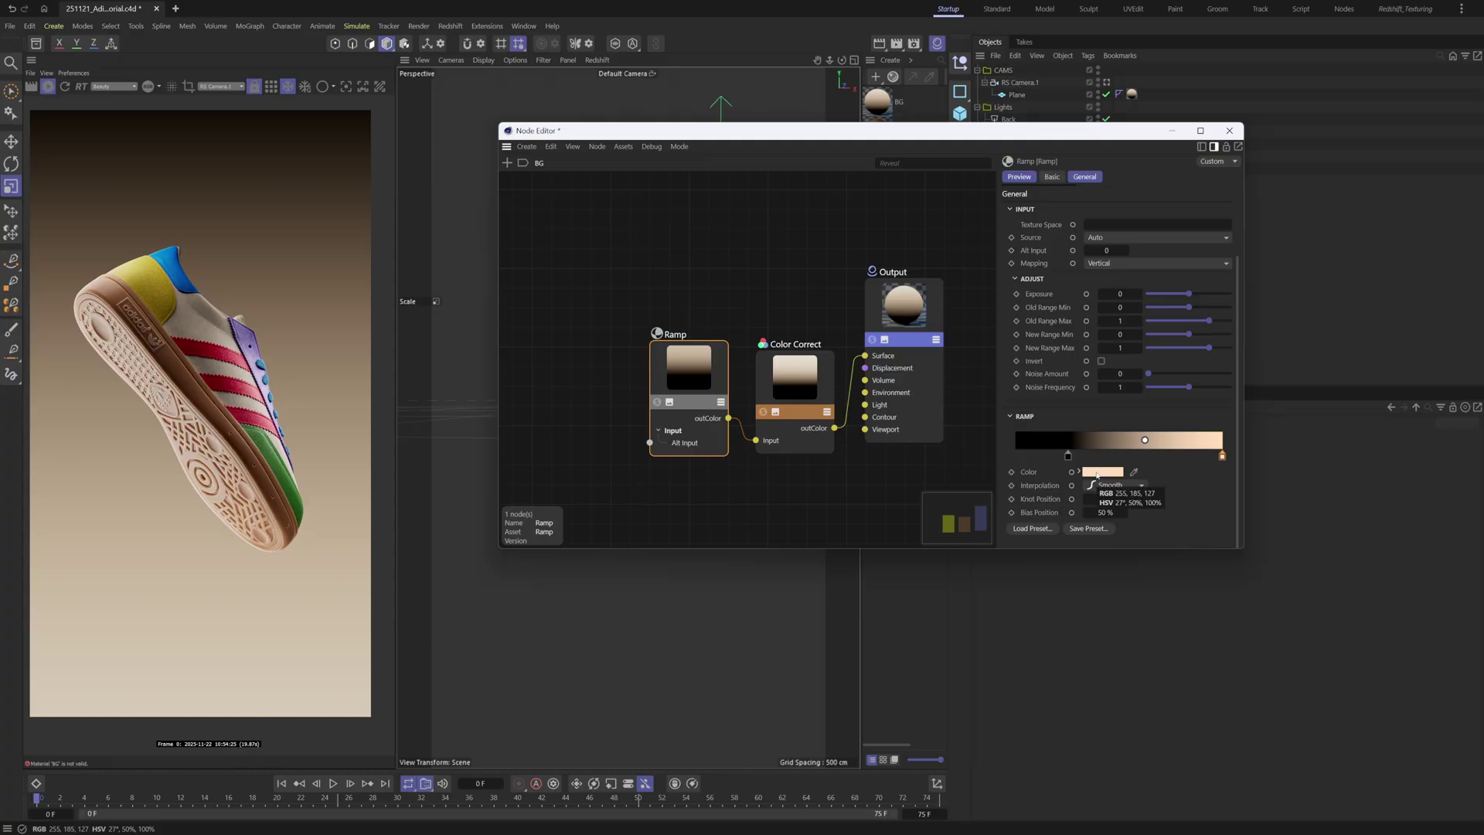
Try fully saturated orange and blue (hue 224°) for the Ramp's light knot
left_click(1096, 473)
left_click_drag(1095, 488, 819, 367)
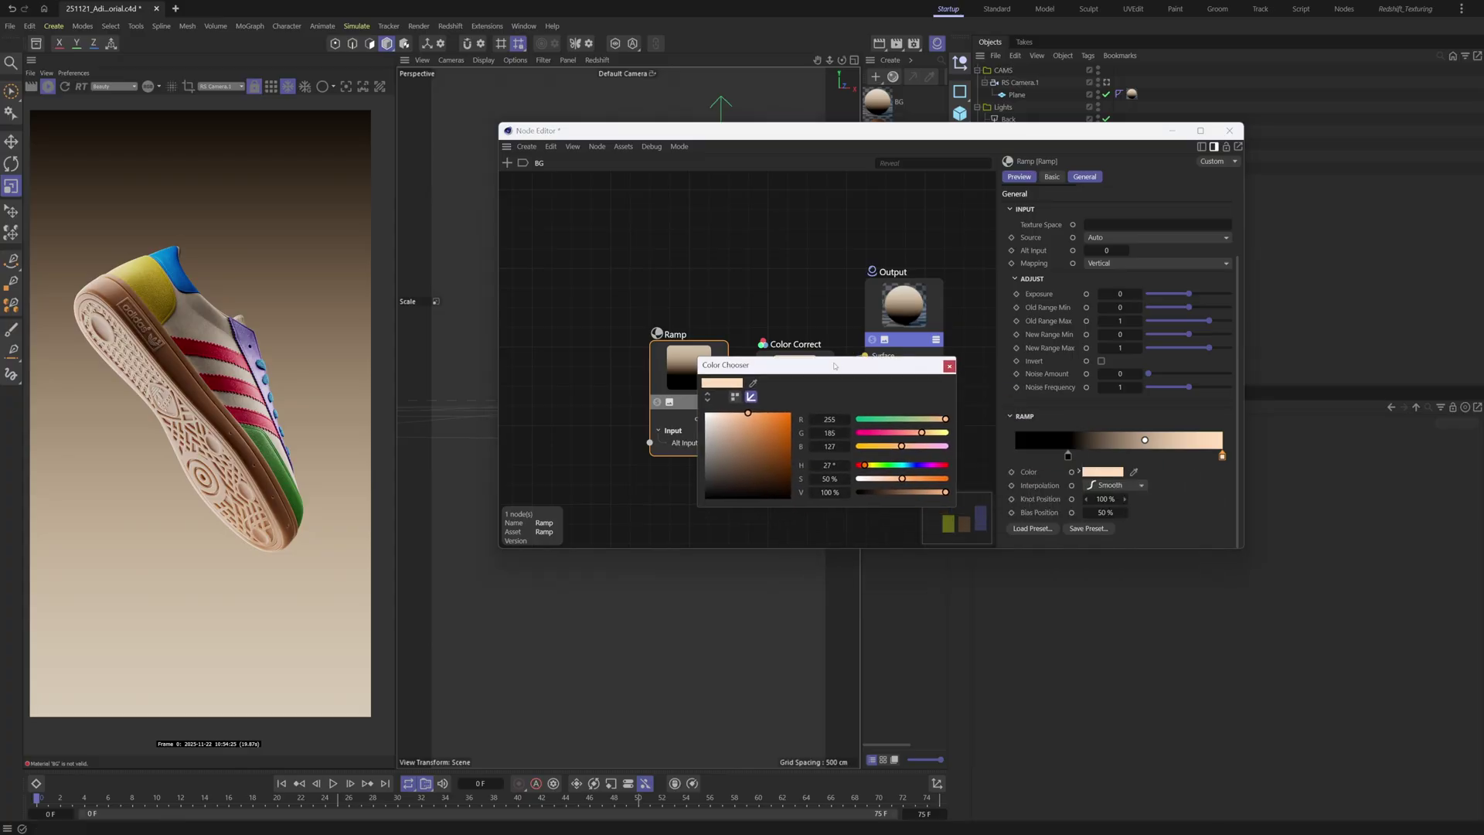
left_click(762, 416)
left_click(776, 419)
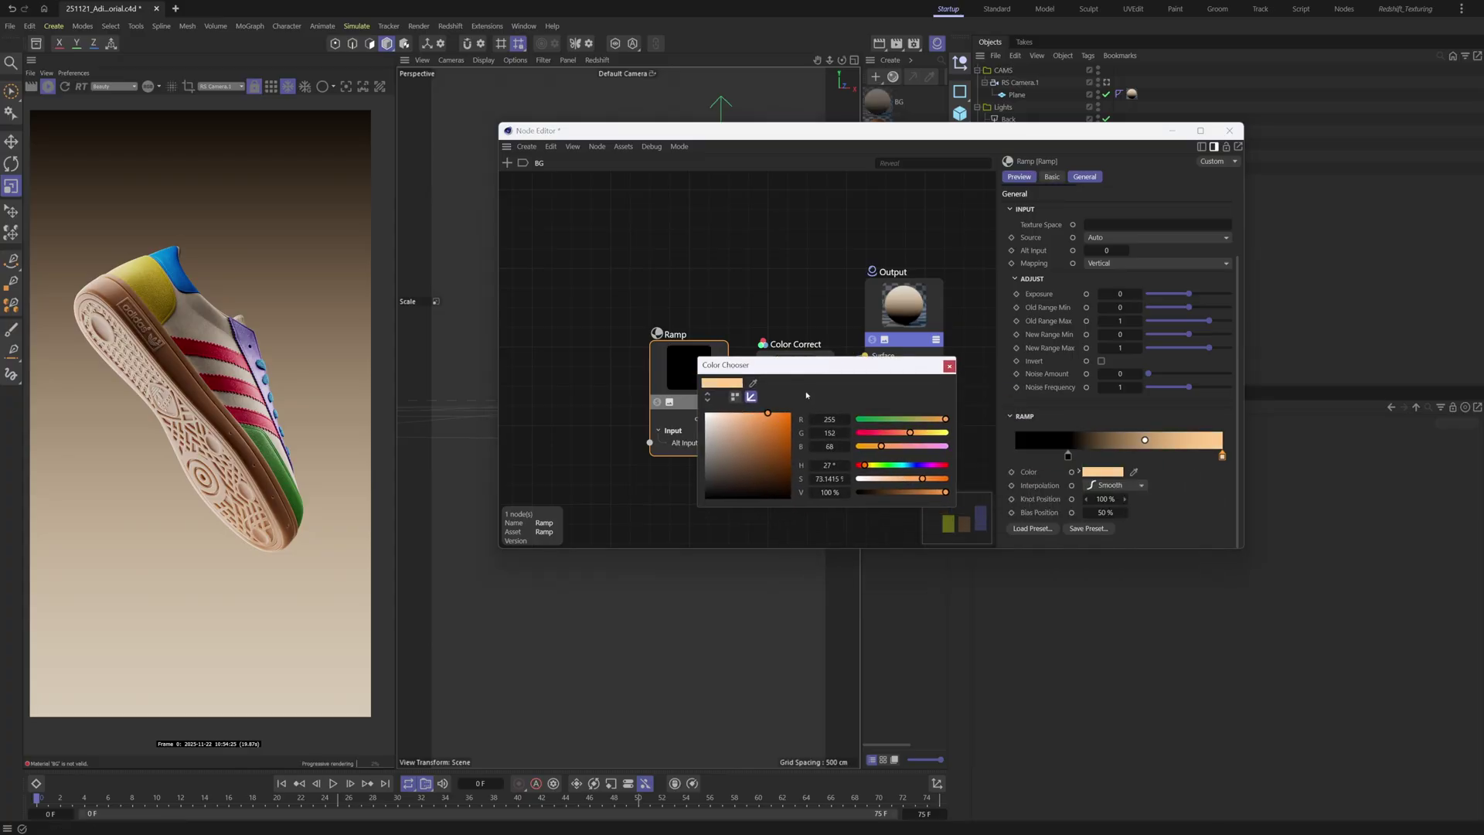
left_click_drag(776, 419, 791, 409)
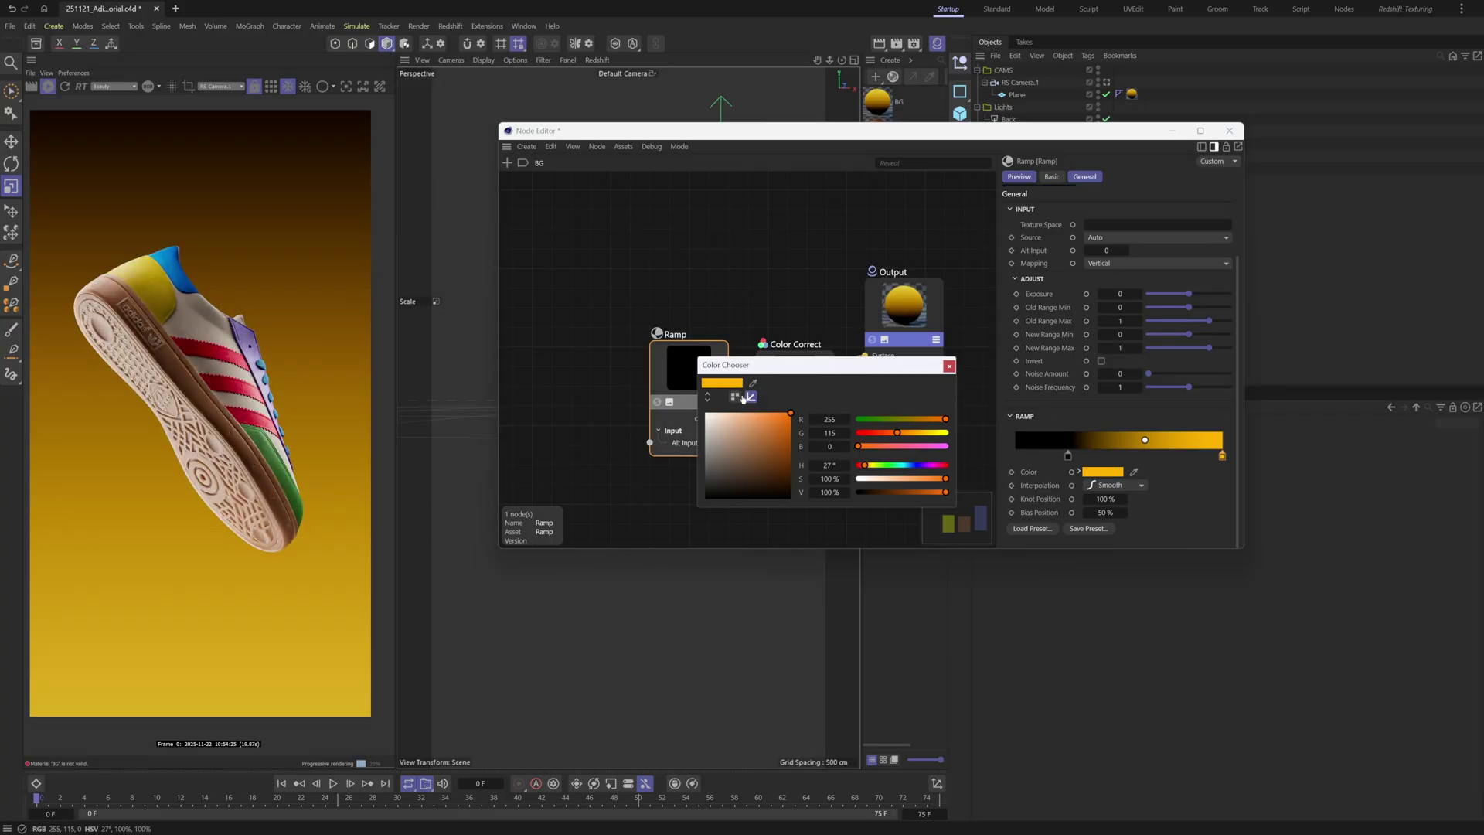
left_click_drag(889, 467, 912, 466)
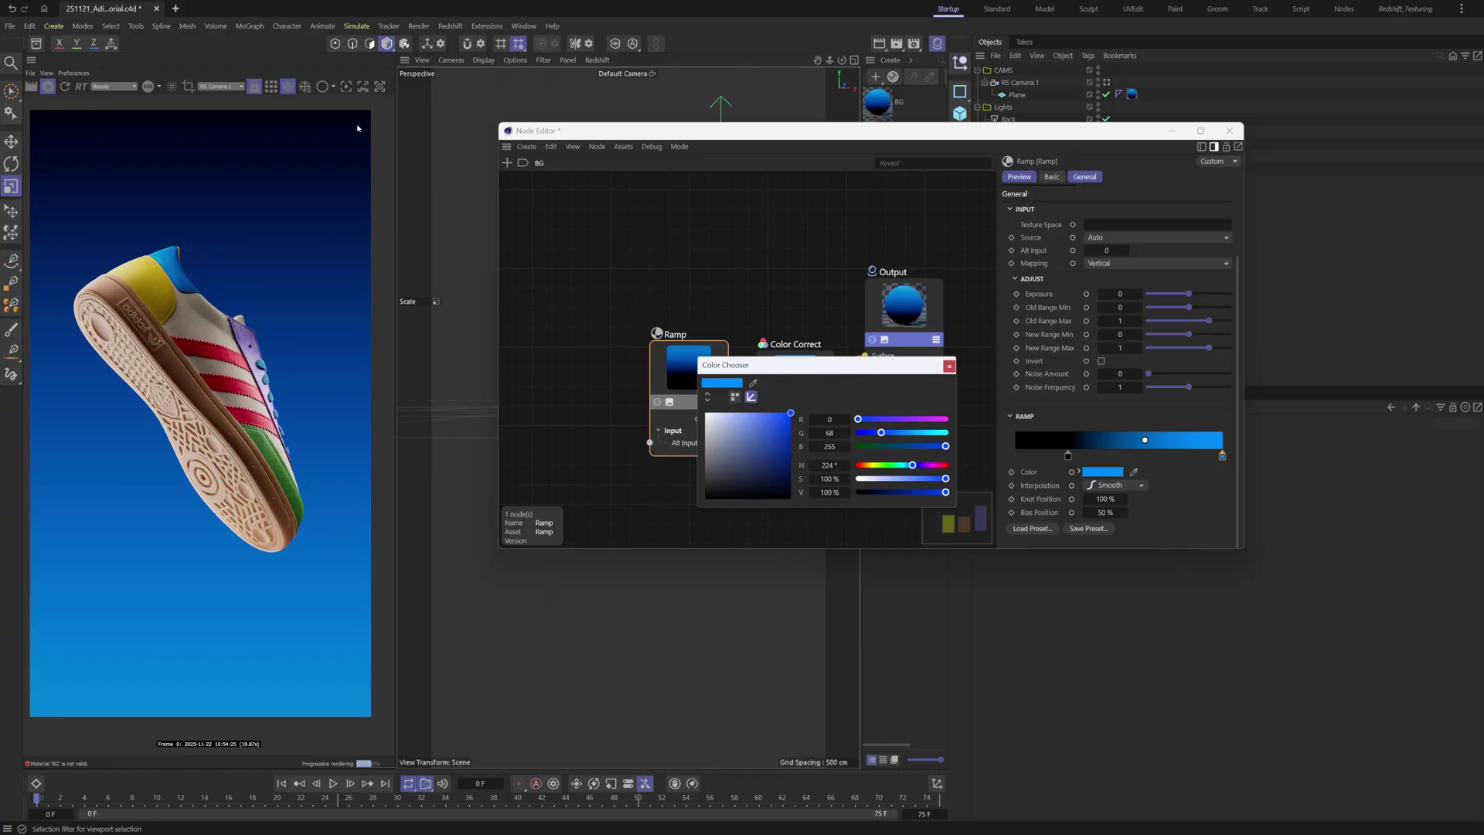
Try a Level Scale of 4 on the Color Correct node
left_click(795, 377)
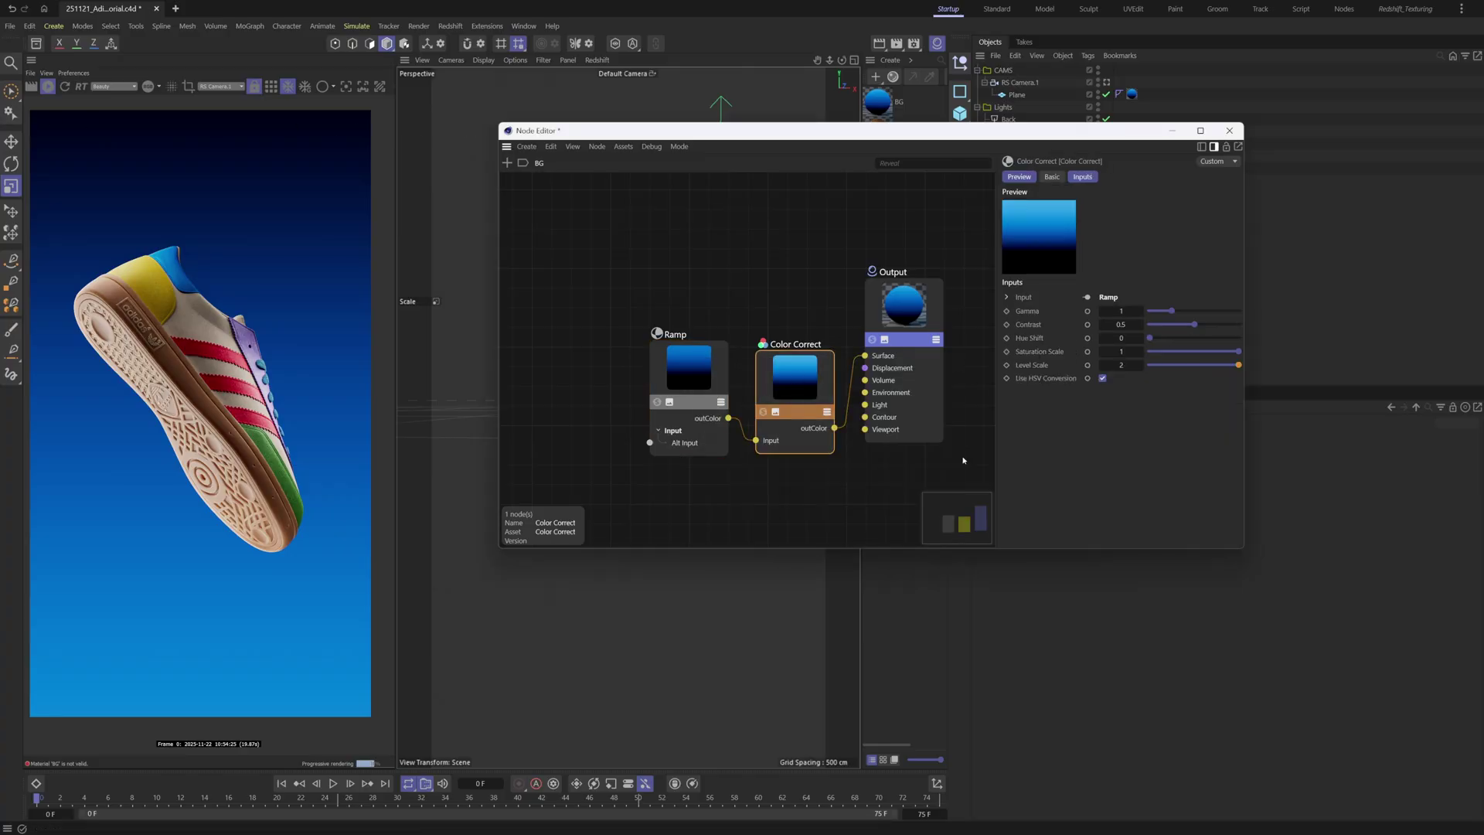
type("4")
key("Return")
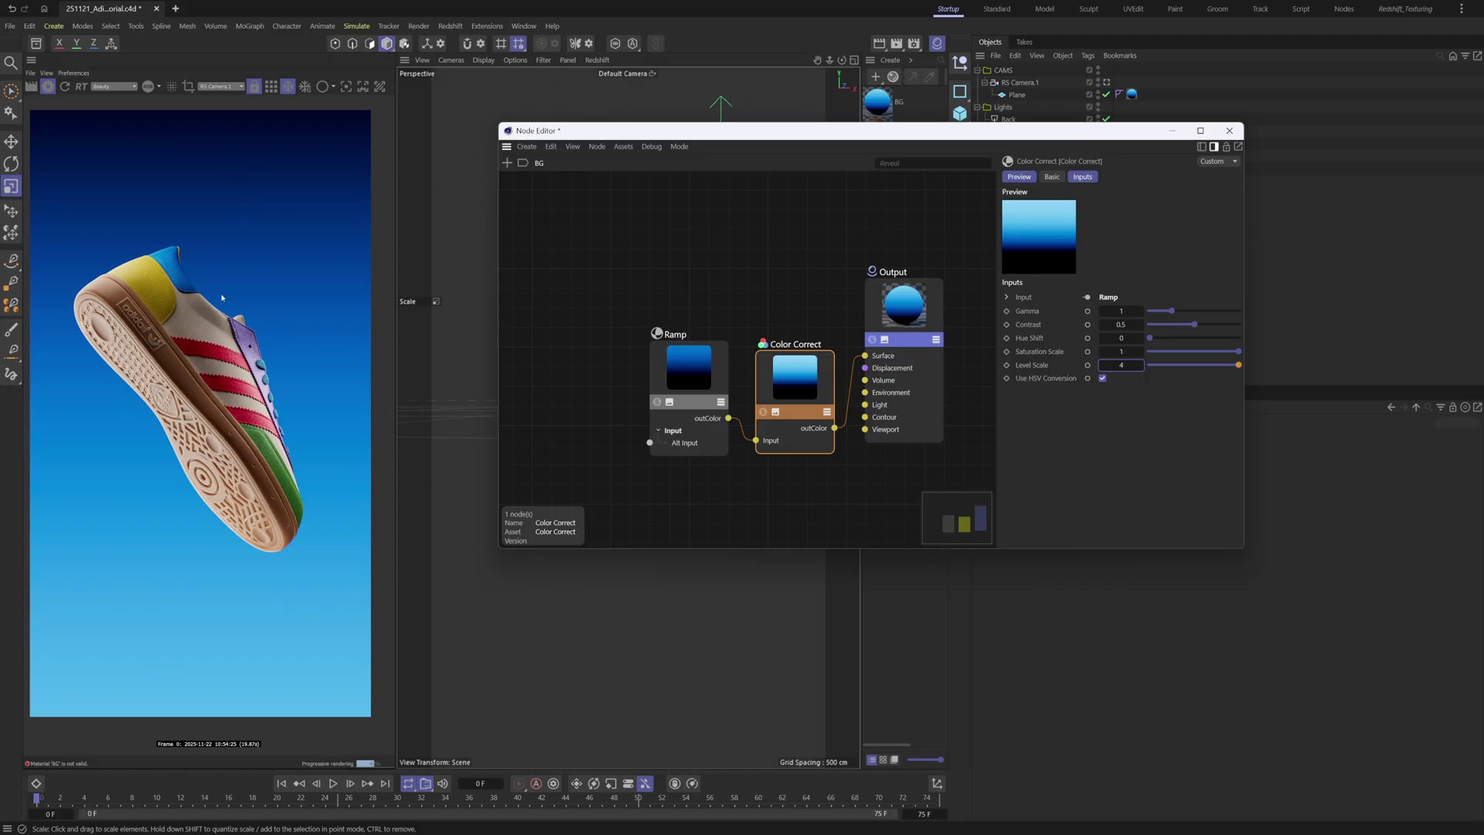
Undo the Level Scale change and the Ramp colour experiments back to the beige gradient
left_click(825, 500)
key("ctrl+z")
key("ctrl+z")
key("ctrl+z")
key("ctrl+z")
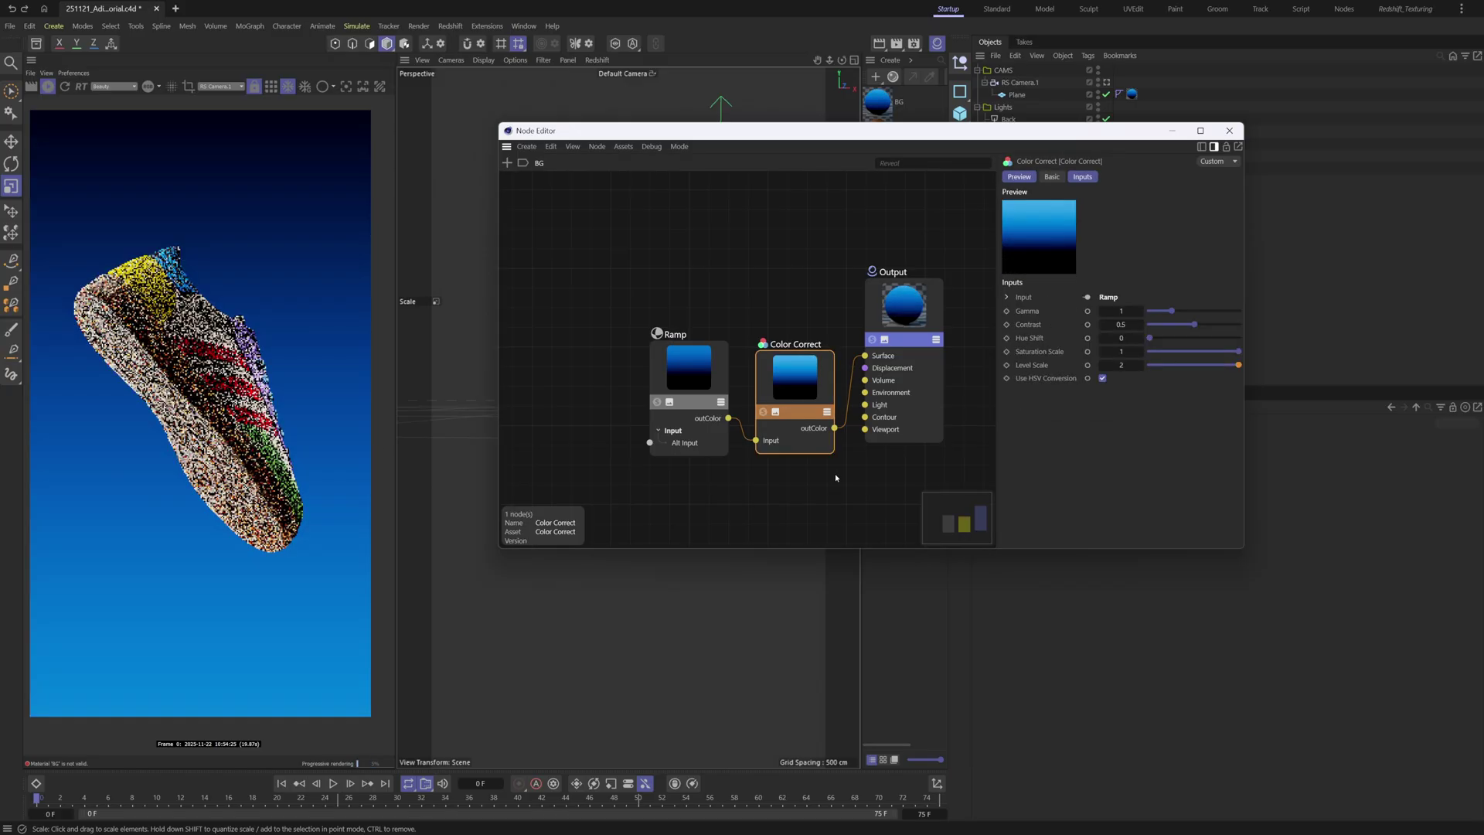
left_click(732, 281)
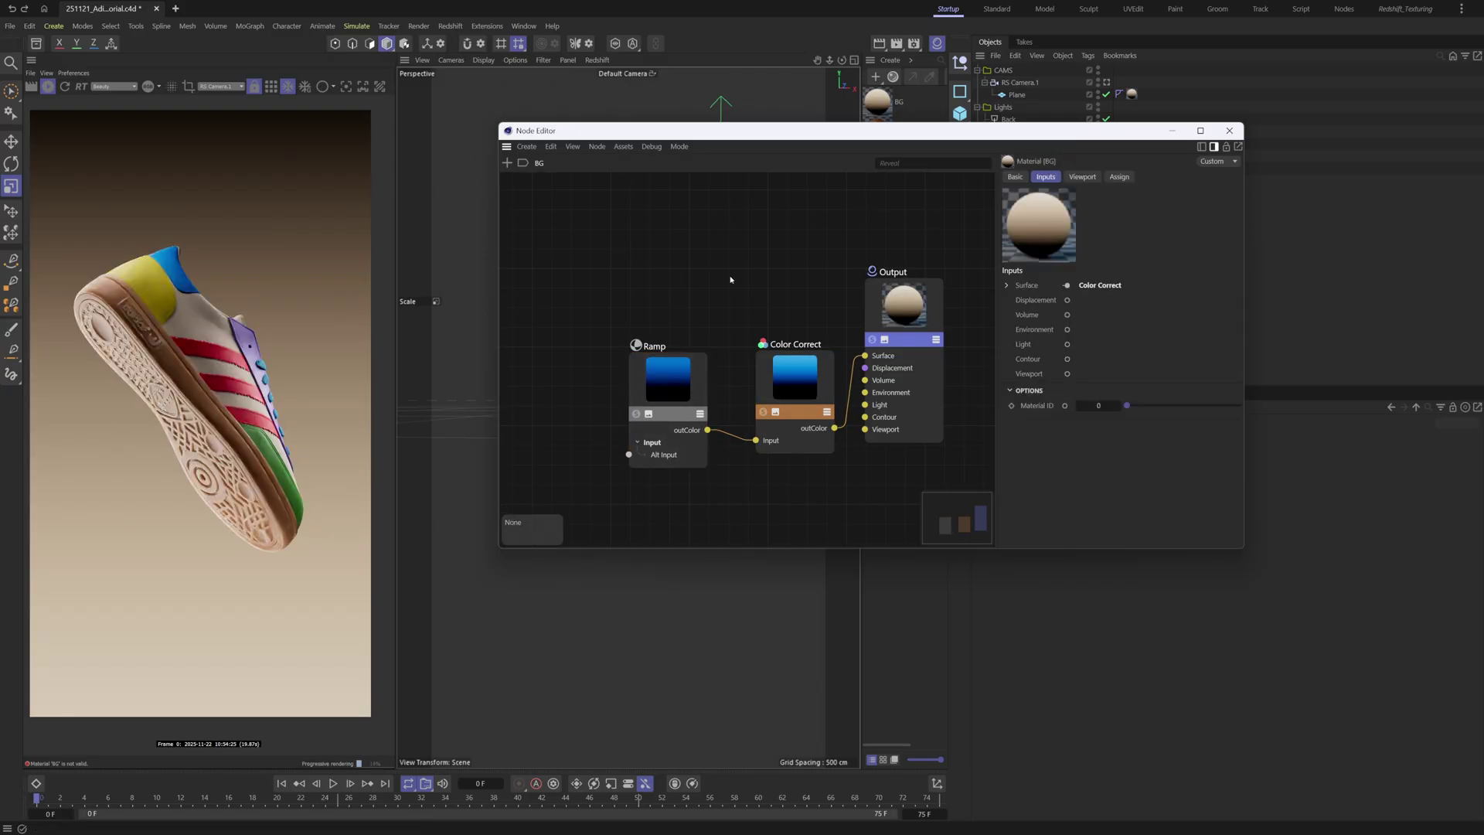
Make room in the BG material's node graph and add a Color Mix node
scroll(195, 176, "up", 8)
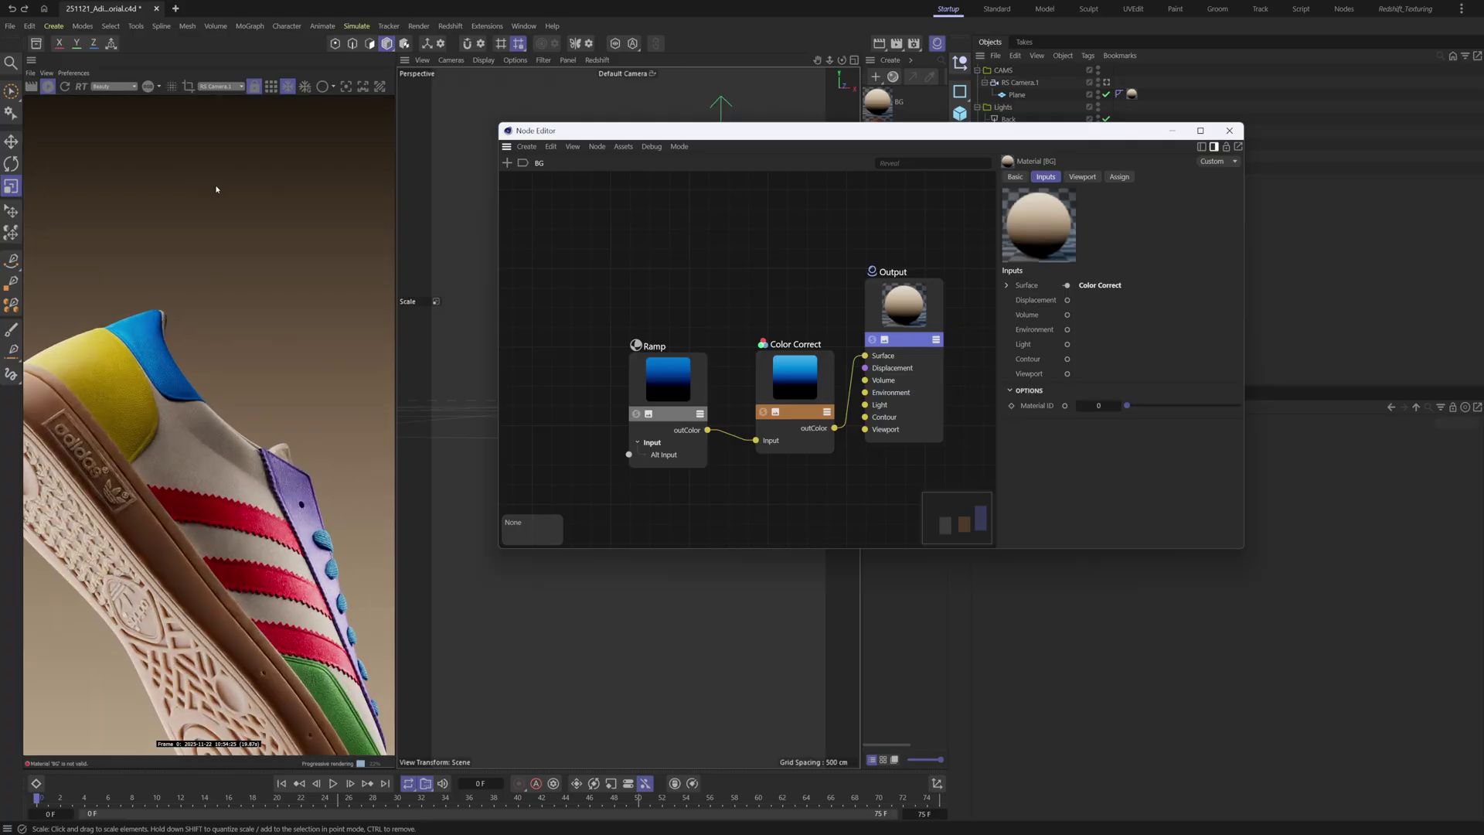
middle_click_drag(243, 202, 241, 297)
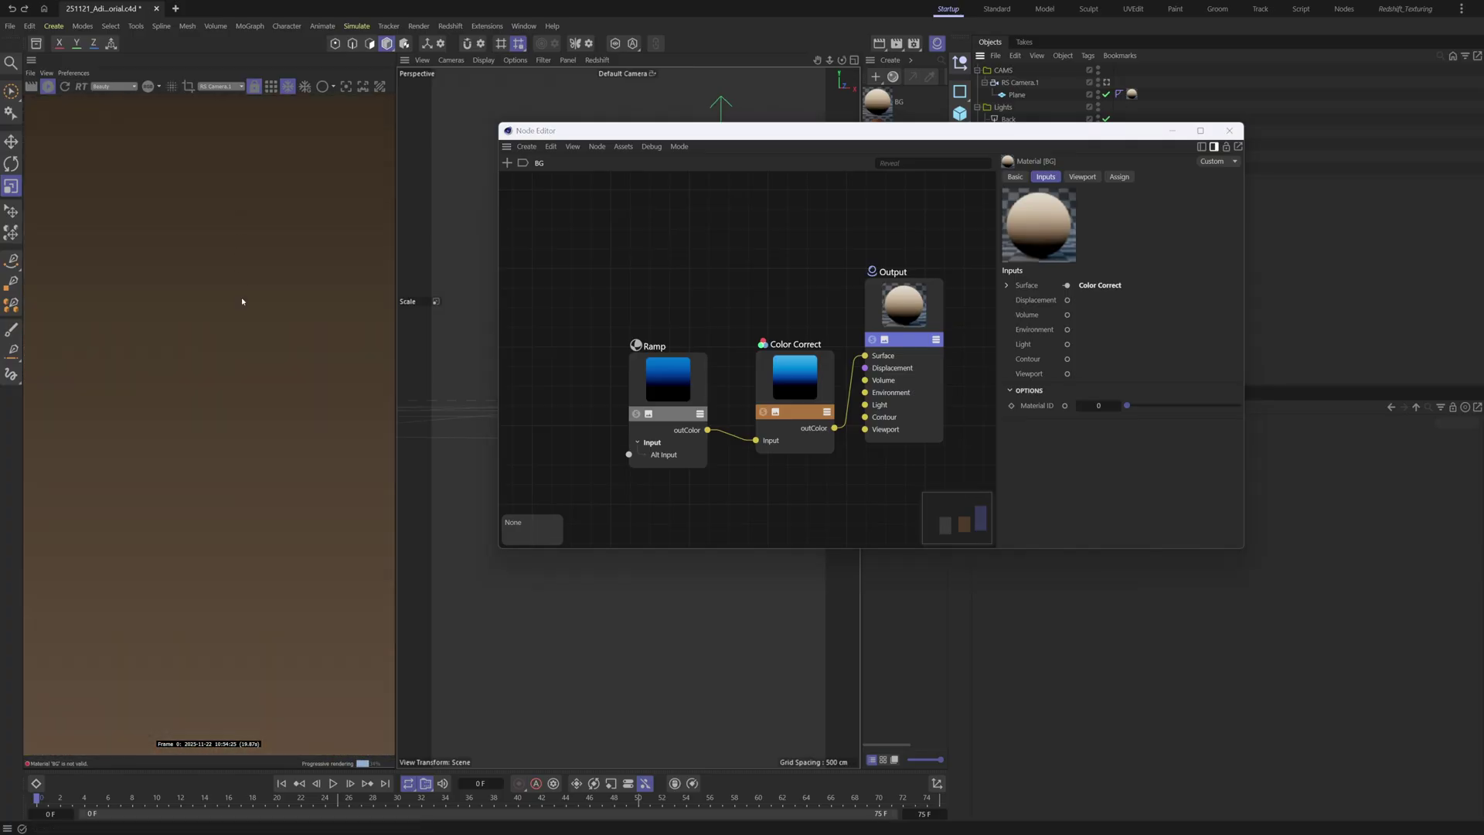
middle_click_drag(242, 116, 243, 182)
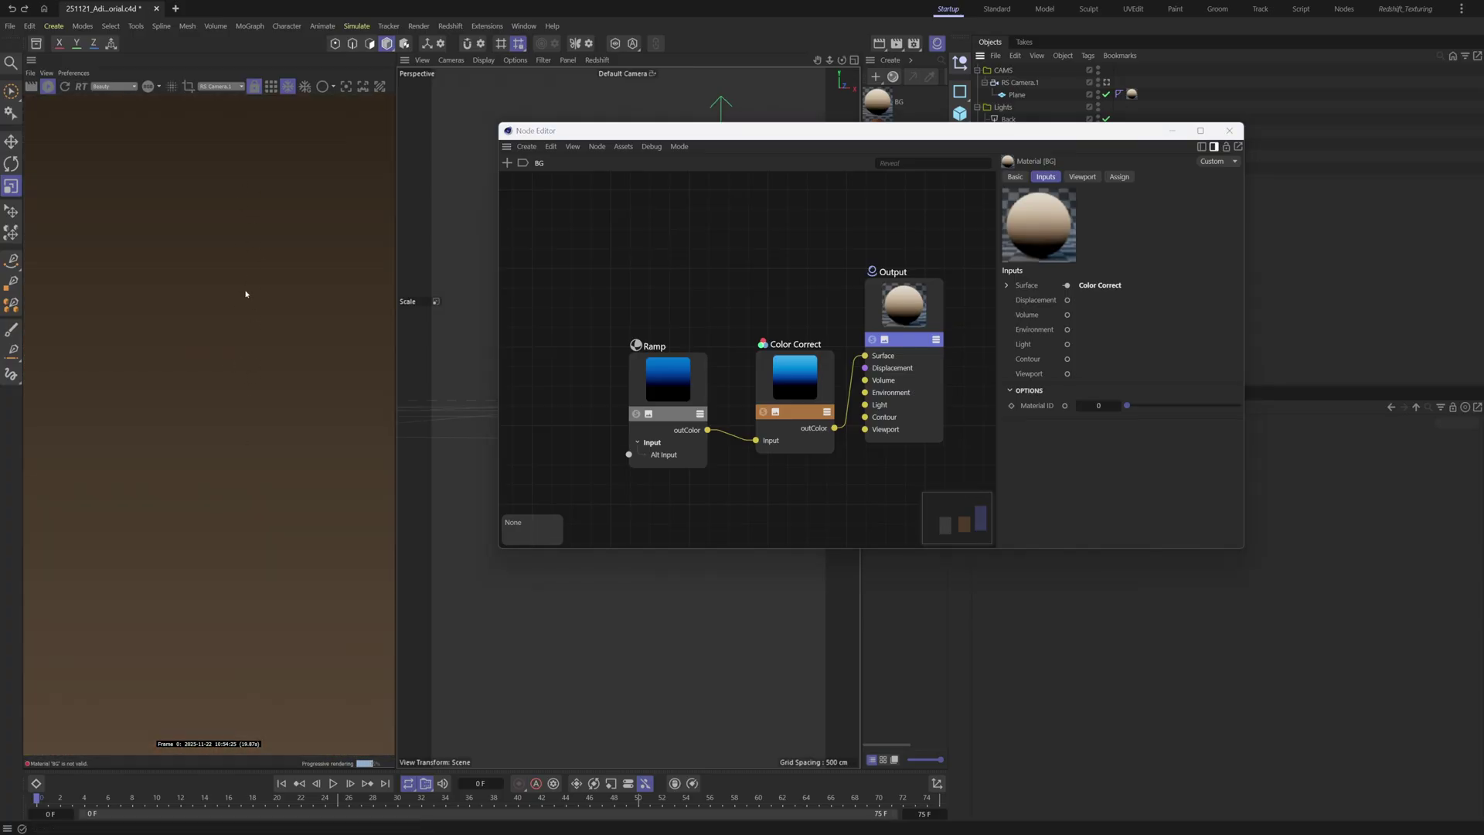
scroll(245, 294, "down", 8)
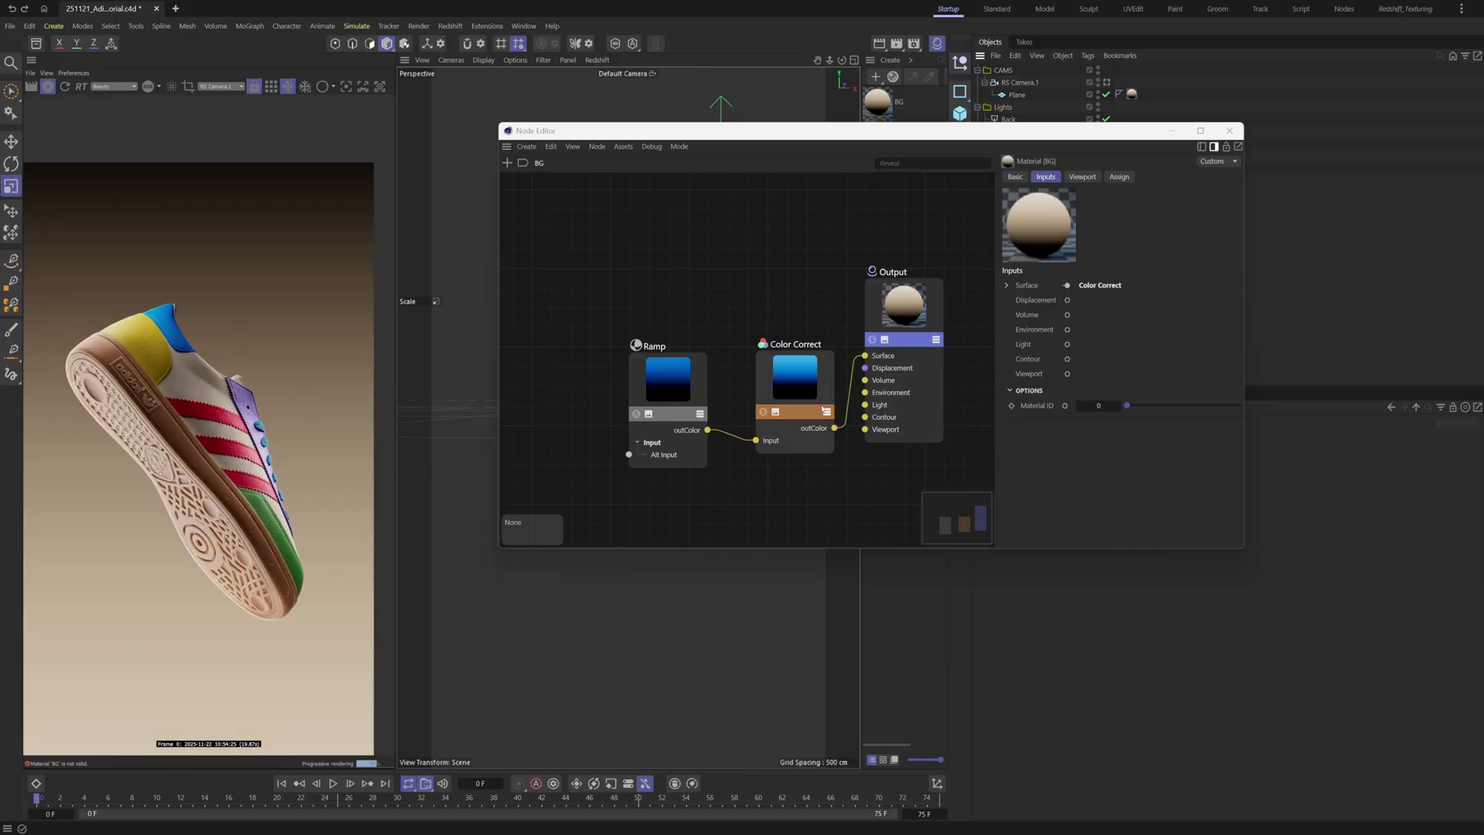
left_click_drag(819, 324, 689, 487)
double_click(759, 372)
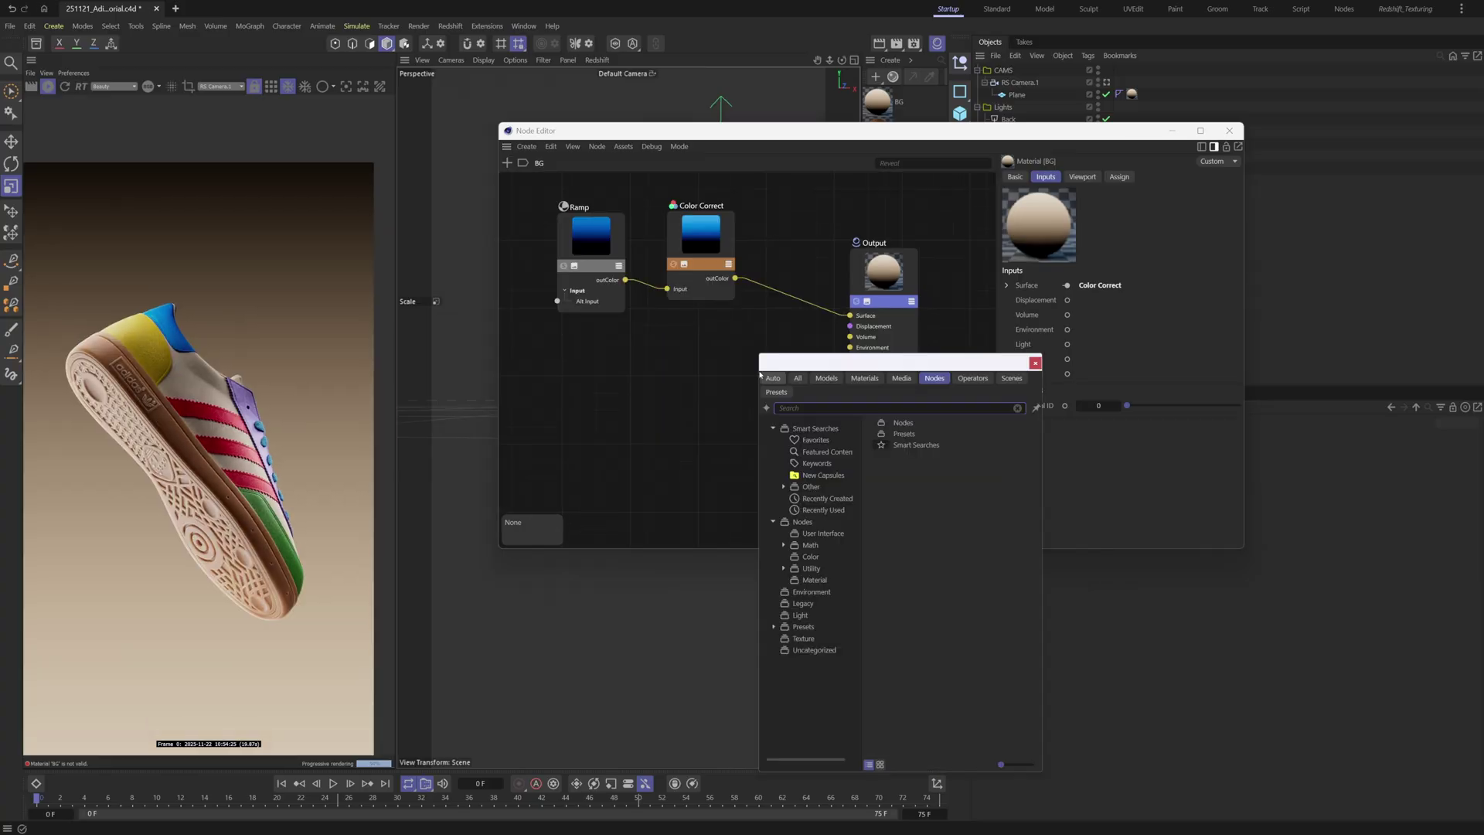
type("colorm")
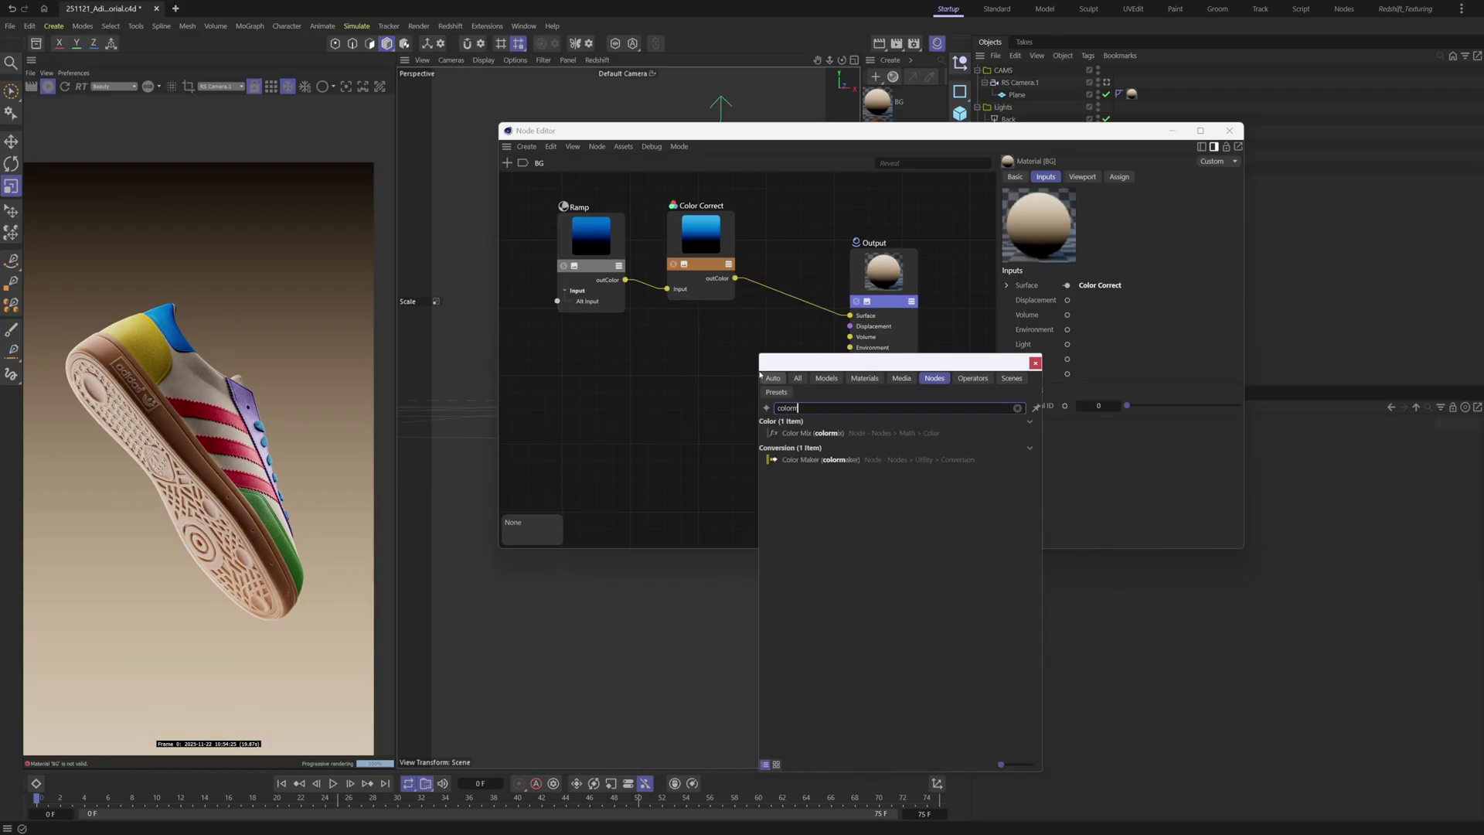
type("i")
key("Return")
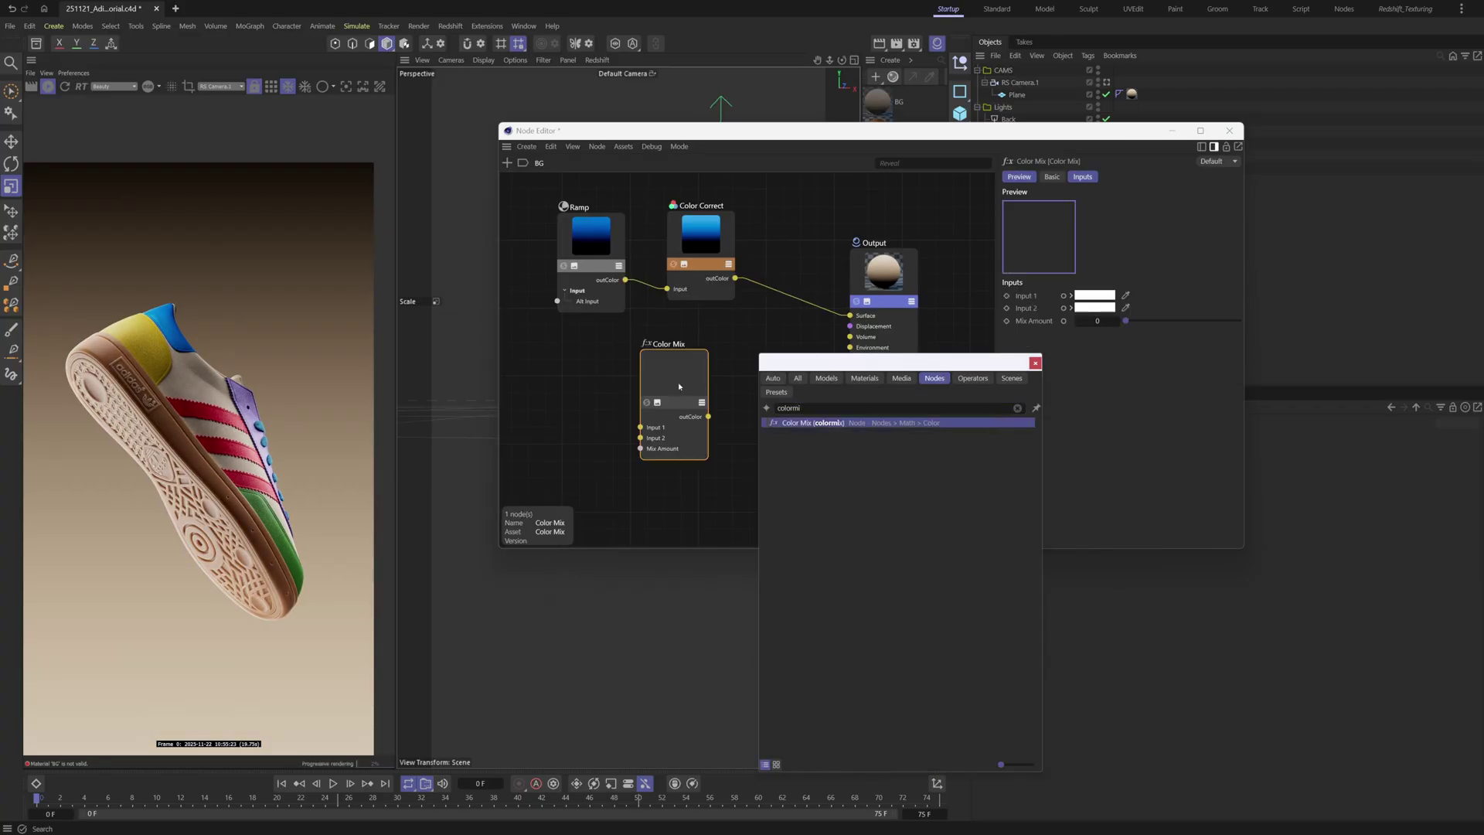
Add a Maxon Noise node next to the Color Mix node and solo it on the backdrop in the render
double_click(773, 403)
type("m")
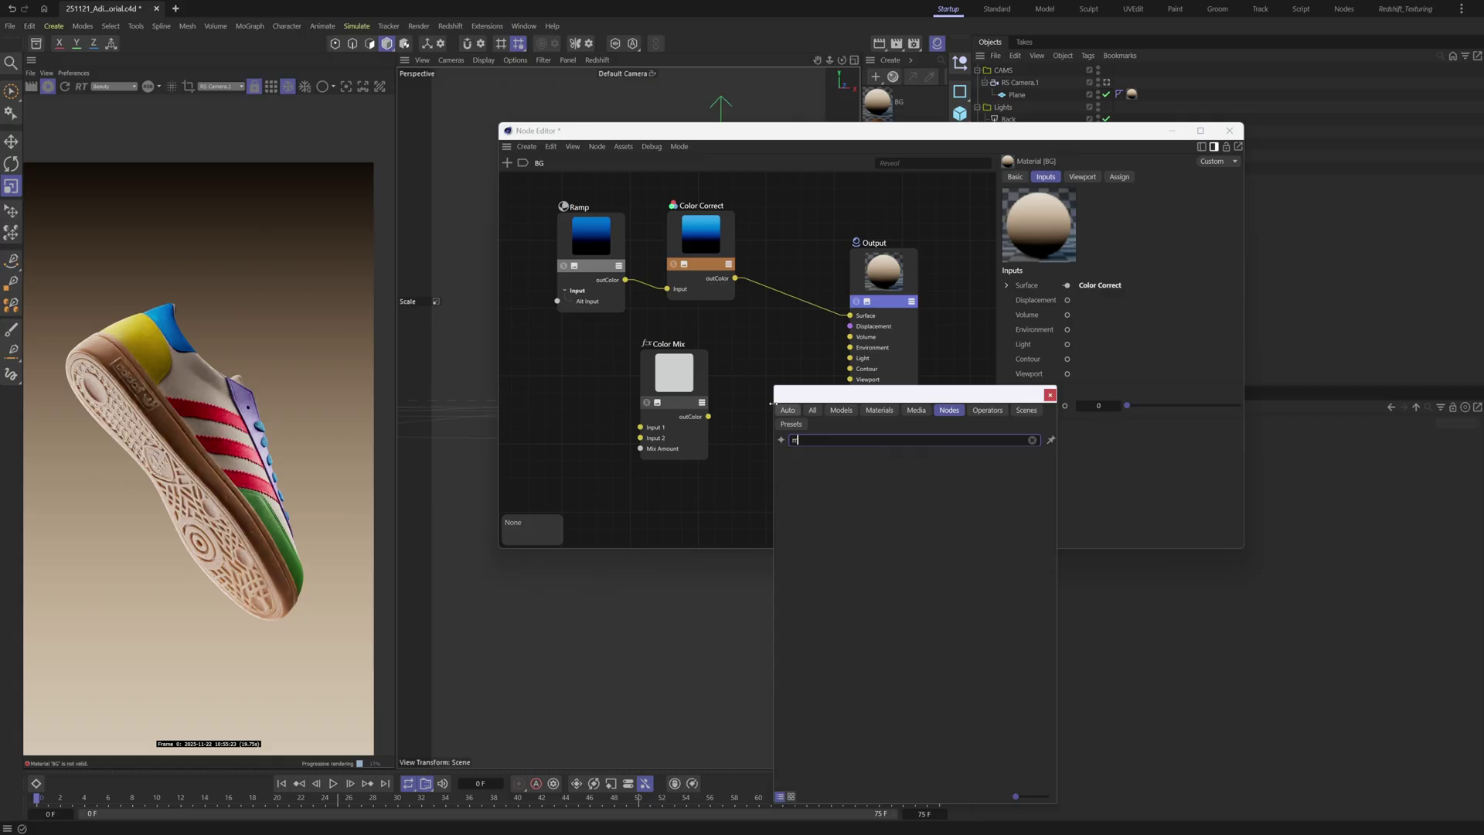
type("axo")
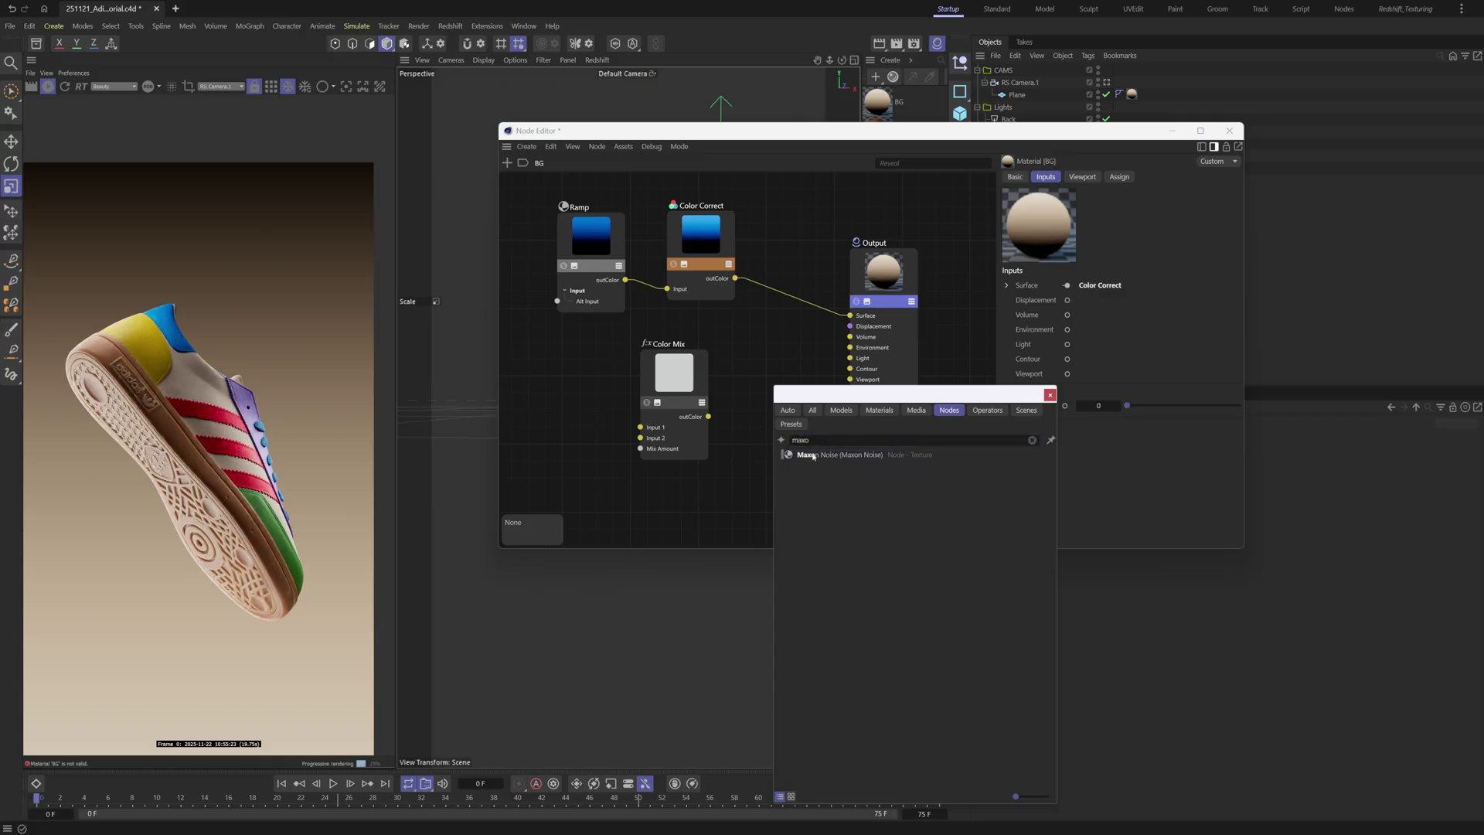
double_click(861, 456)
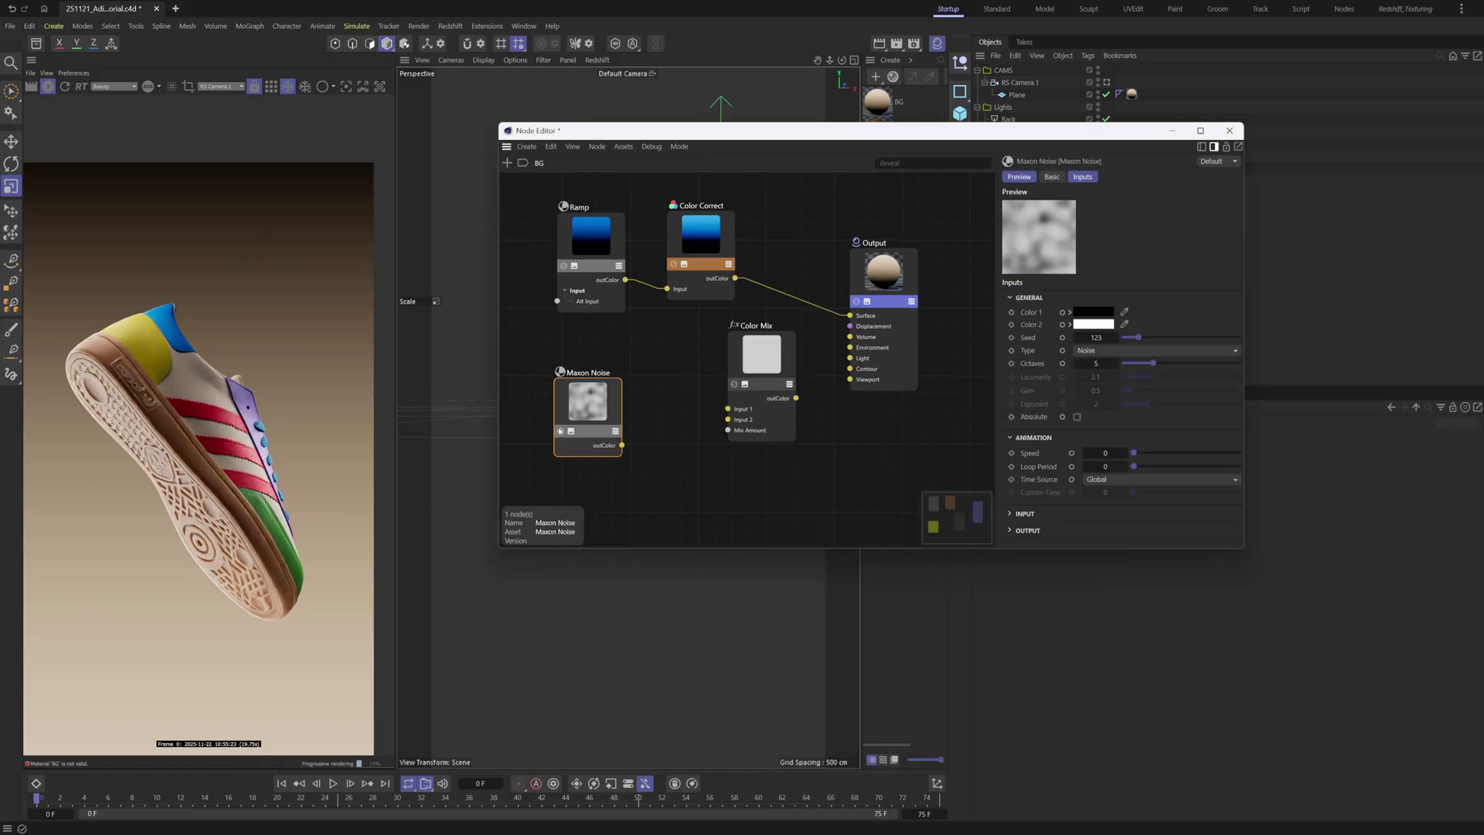
left_click(559, 431)
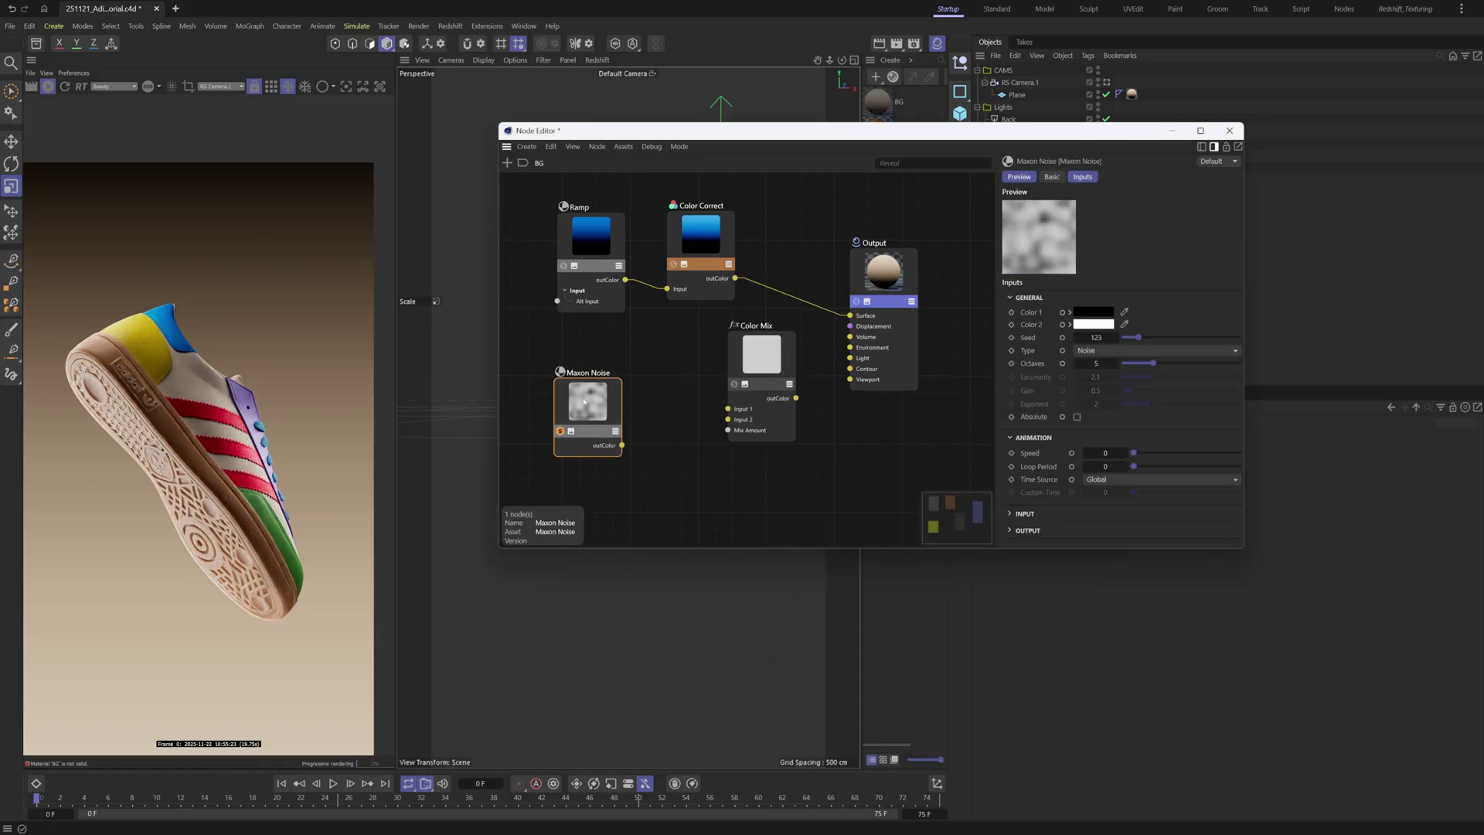
left_click_drag(588, 402, 631, 386)
Set the Maxon Noise's Overall Scale to 0.5 to make the grain very fine
left_click(1026, 514)
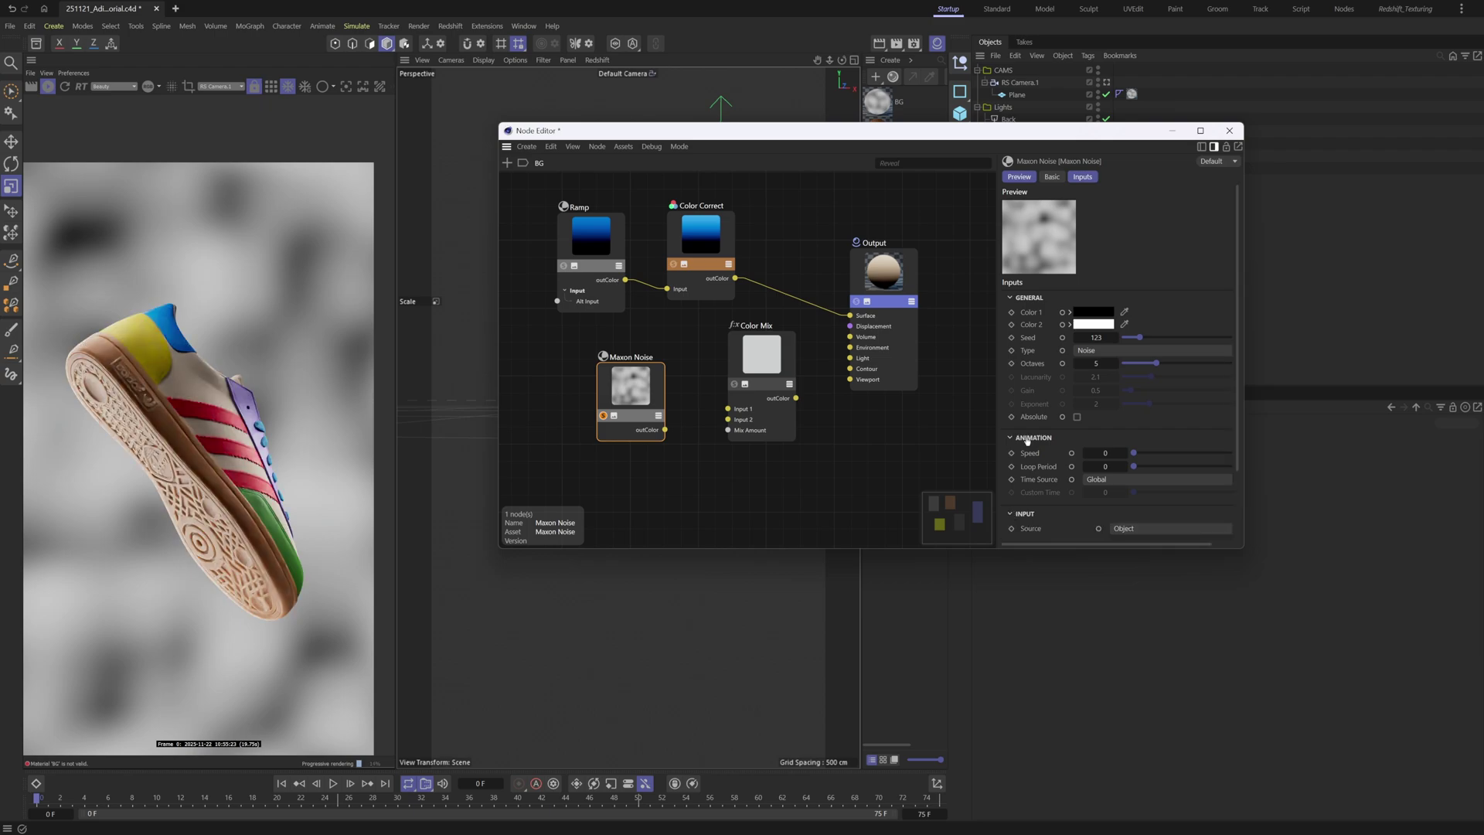
scroll(1129, 466, "down", 2)
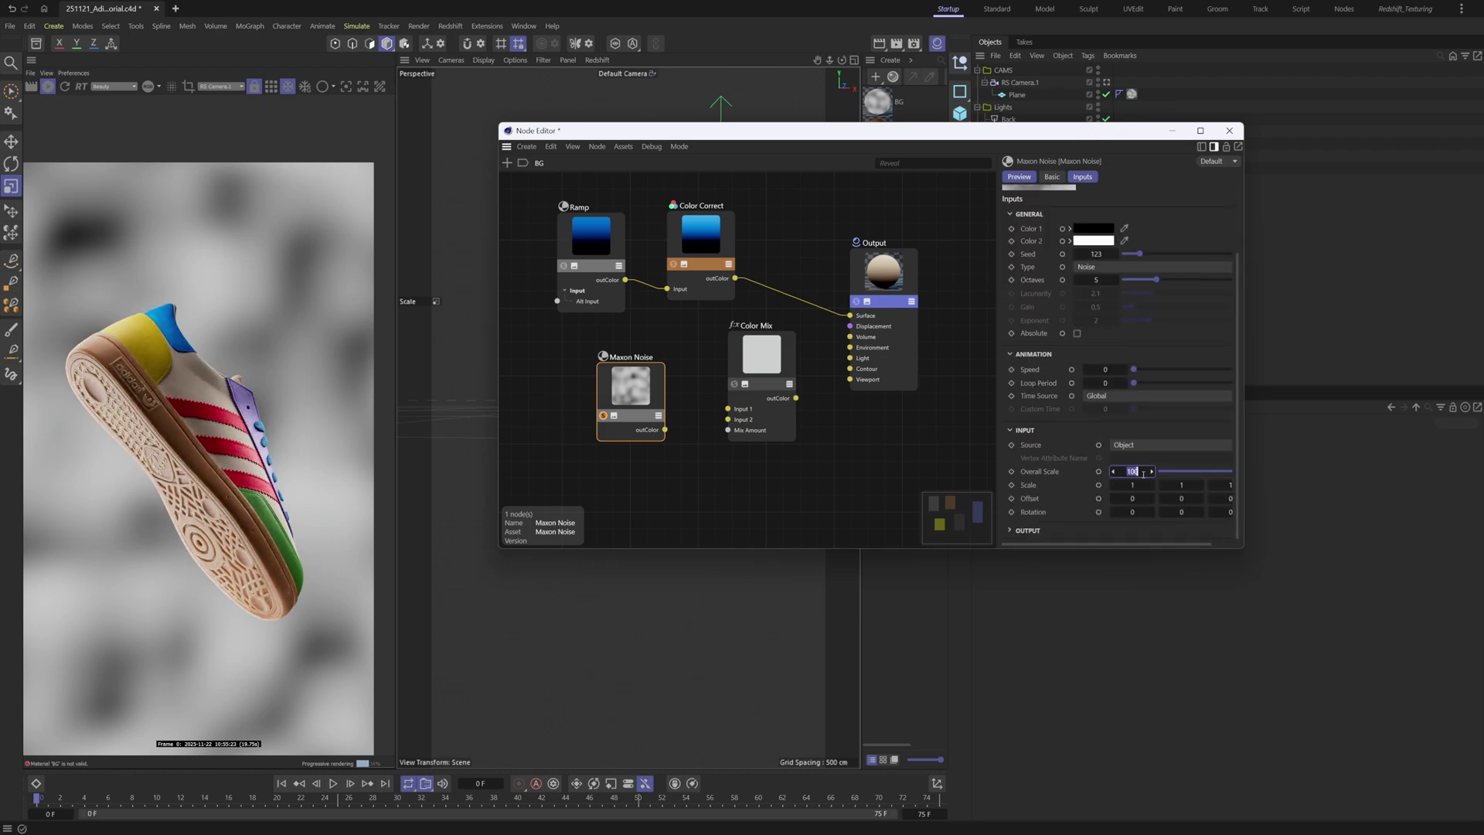
type("1")
key("Return")
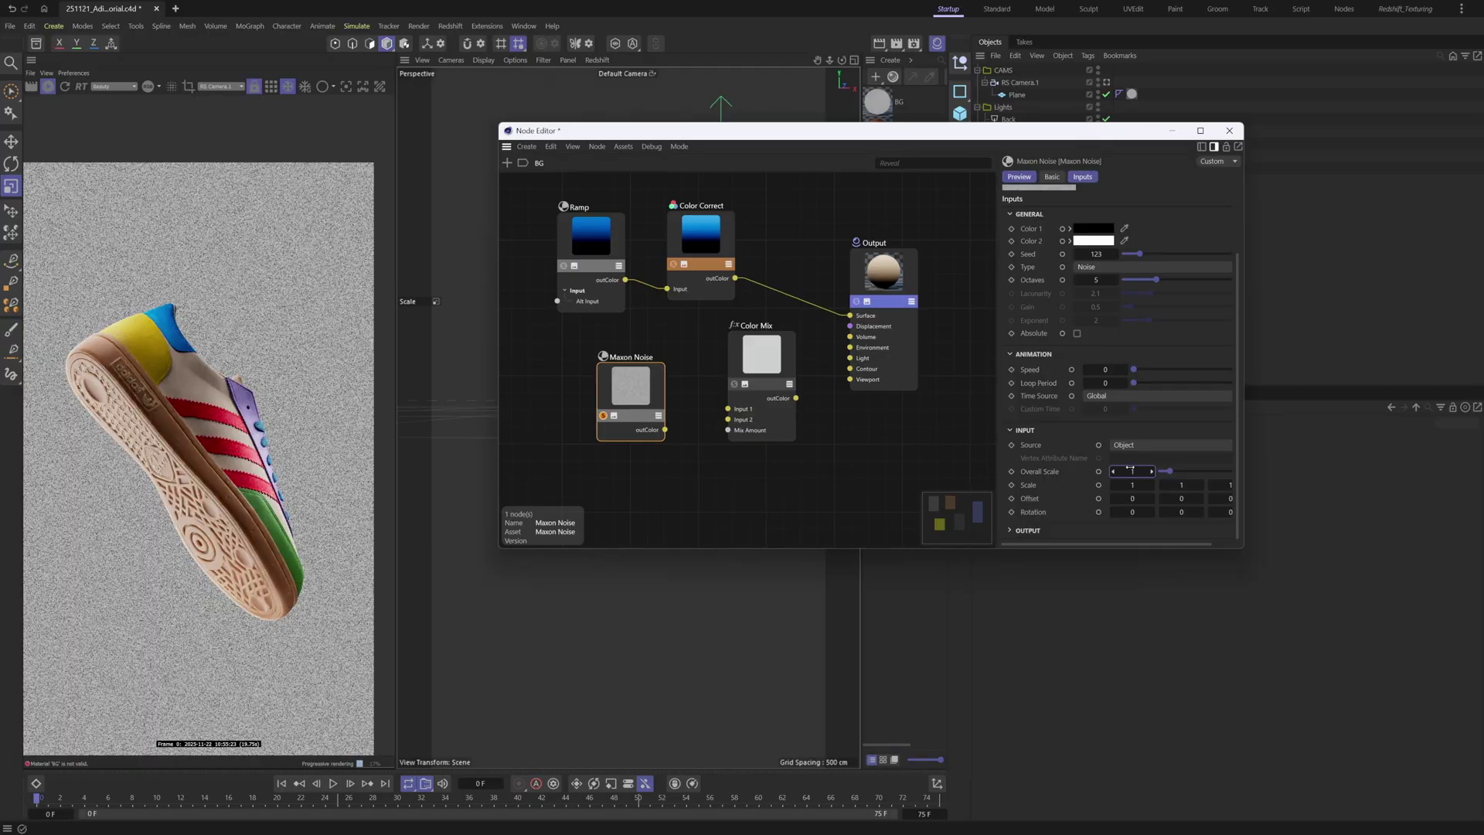
double_click(1129, 470)
type("0.5")
key("Return")
Raise the Maxon Noise's output Contrast to 1
scroll(194, 289, "up", 6)
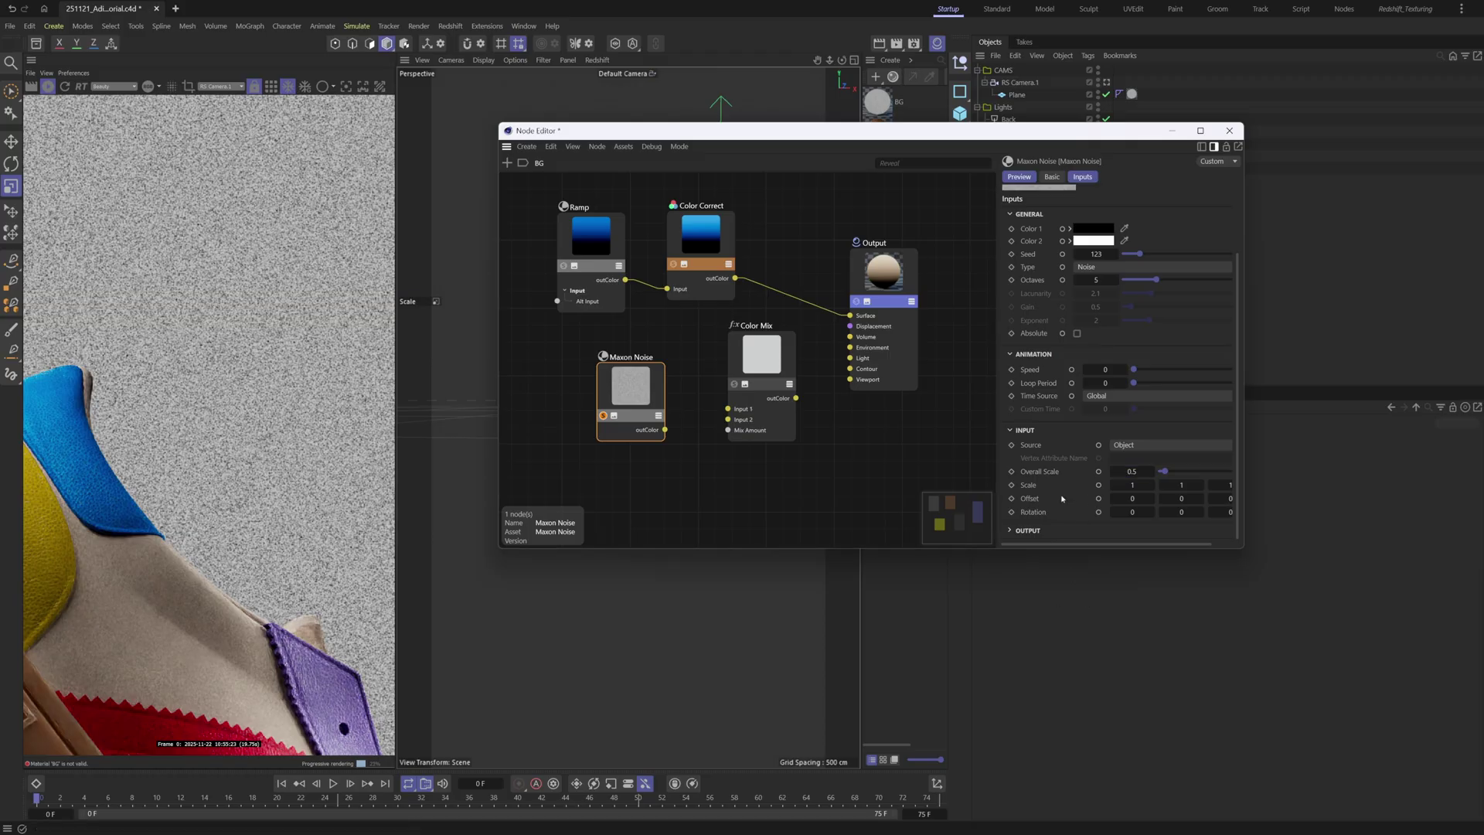
scroll(1028, 539, "down", 2)
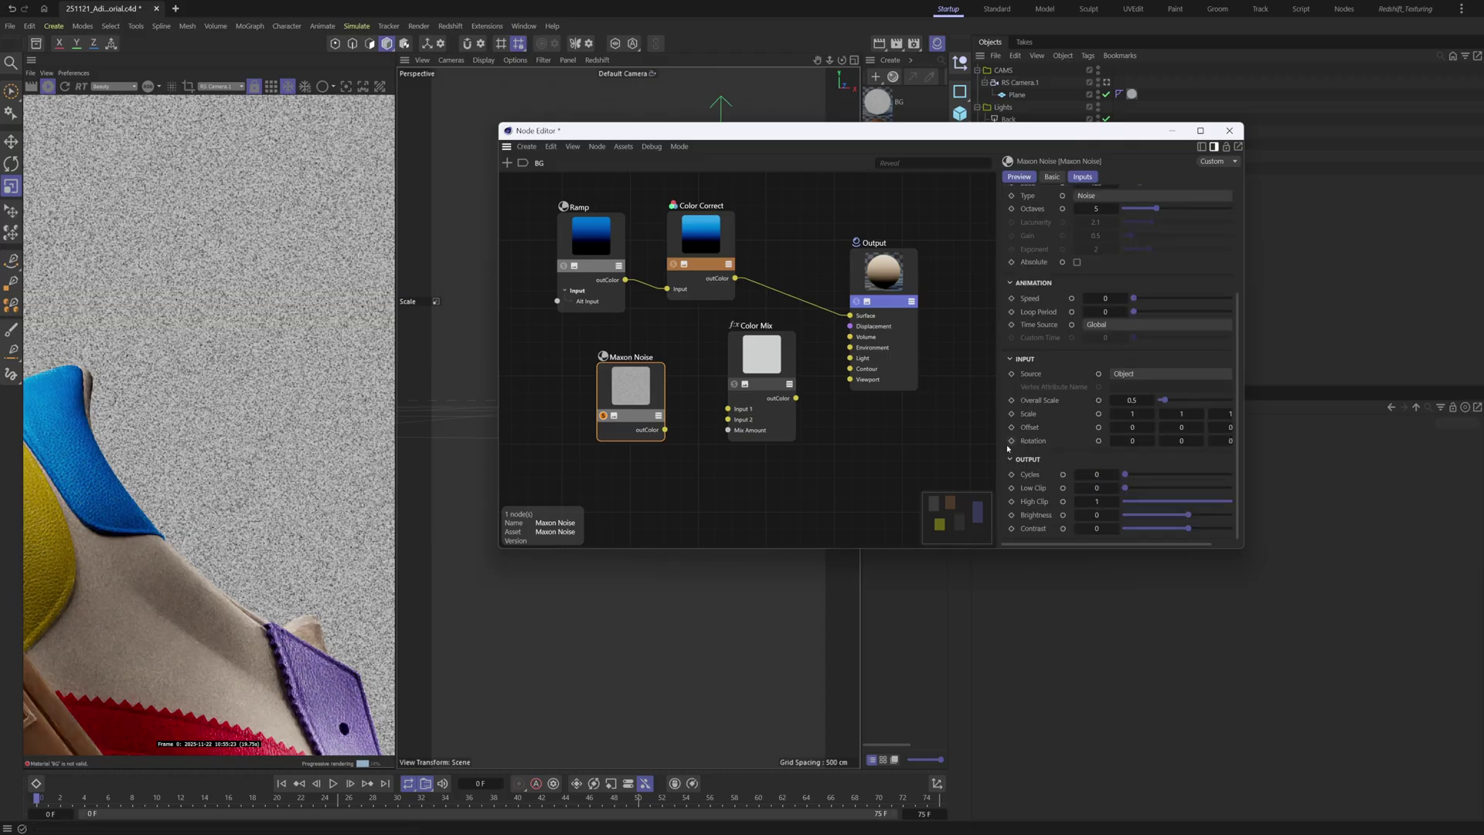
left_click_drag(1205, 527, 1235, 527)
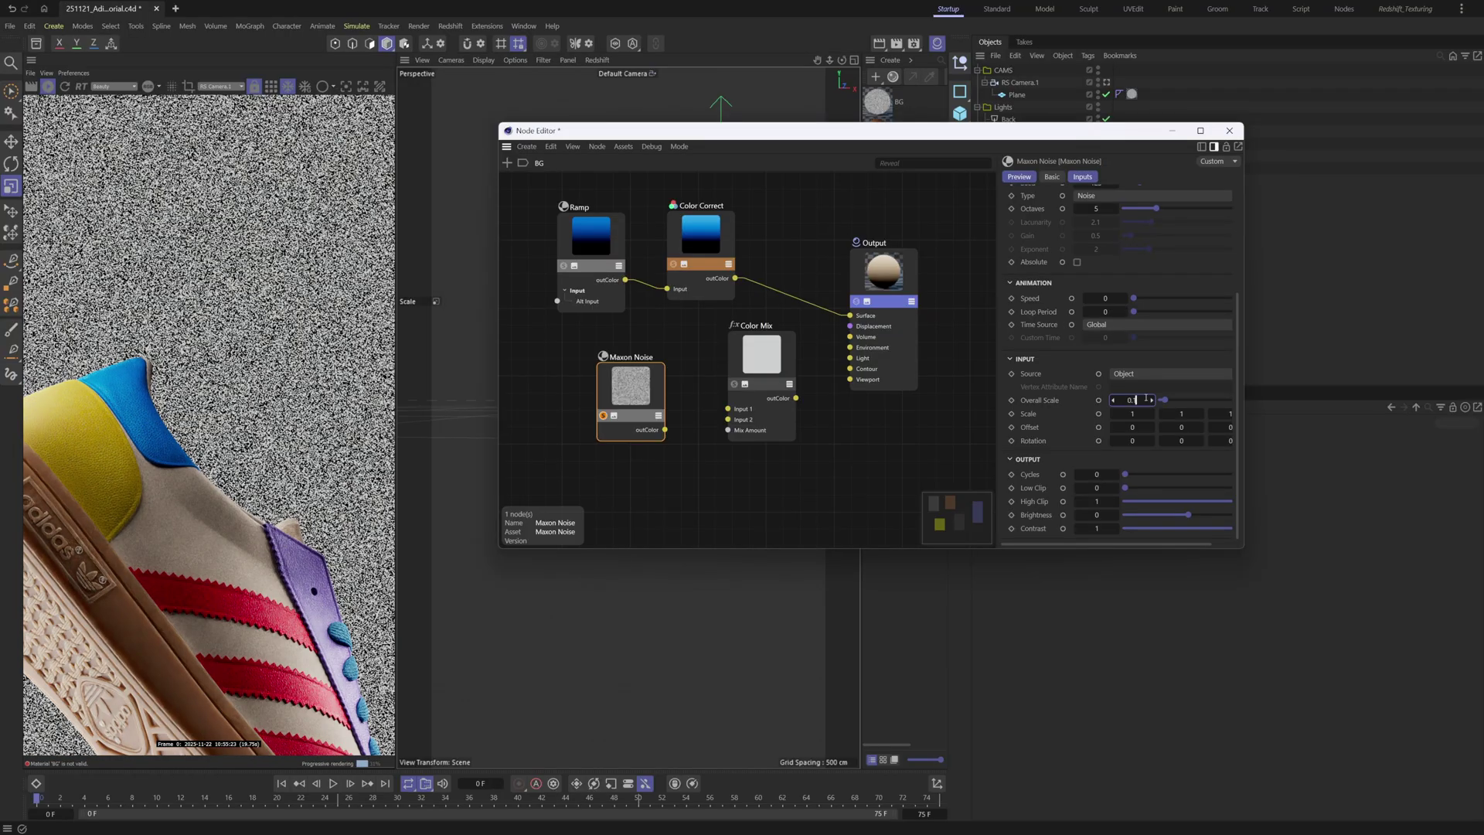
Set the Maxon Noise's Overall Scale to 0.1 and check the finer grain up close in the render
left_click_drag(1146, 399, 1138, 399)
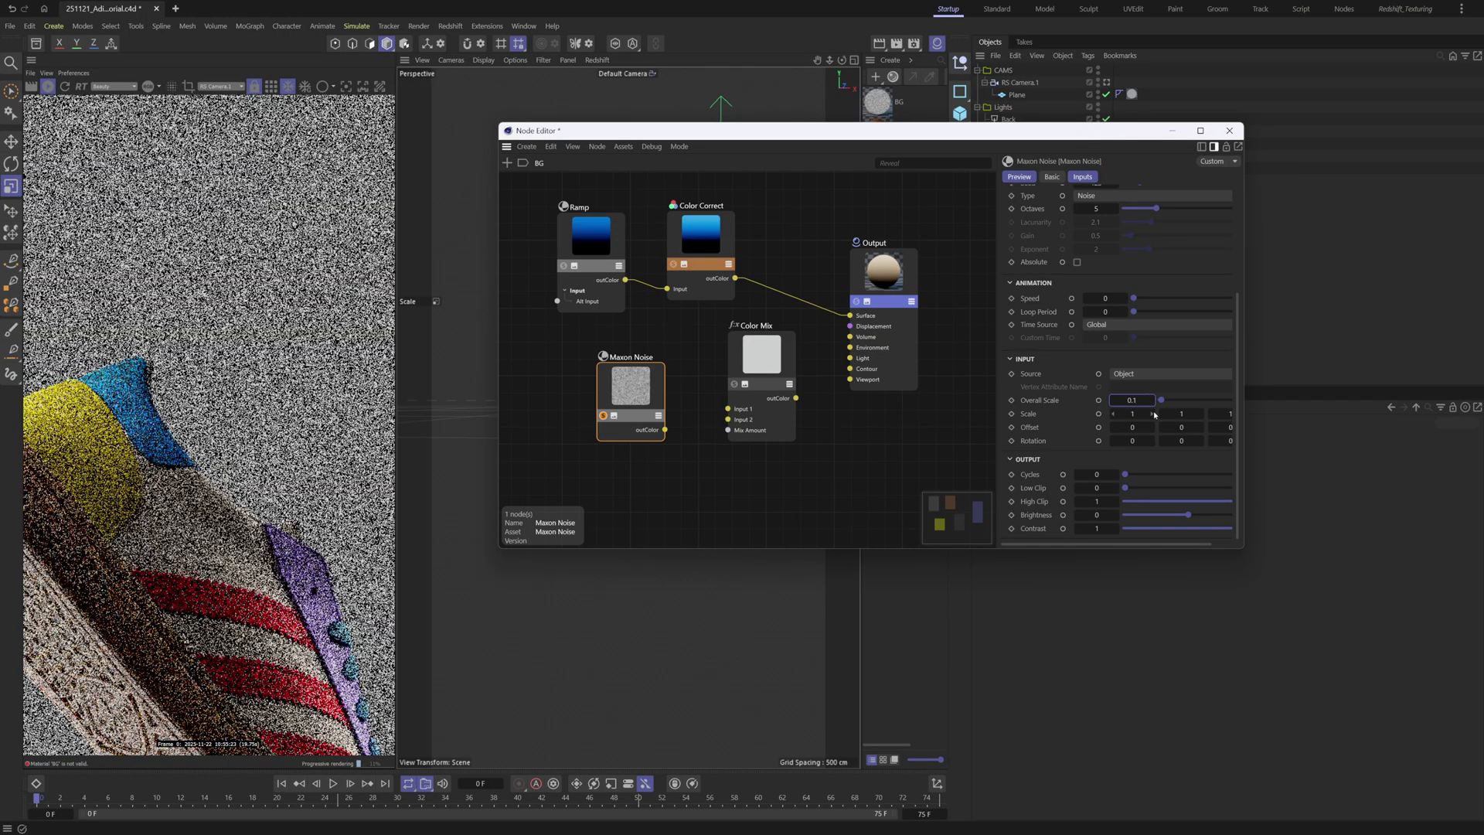
scroll(237, 279, "up", 3)
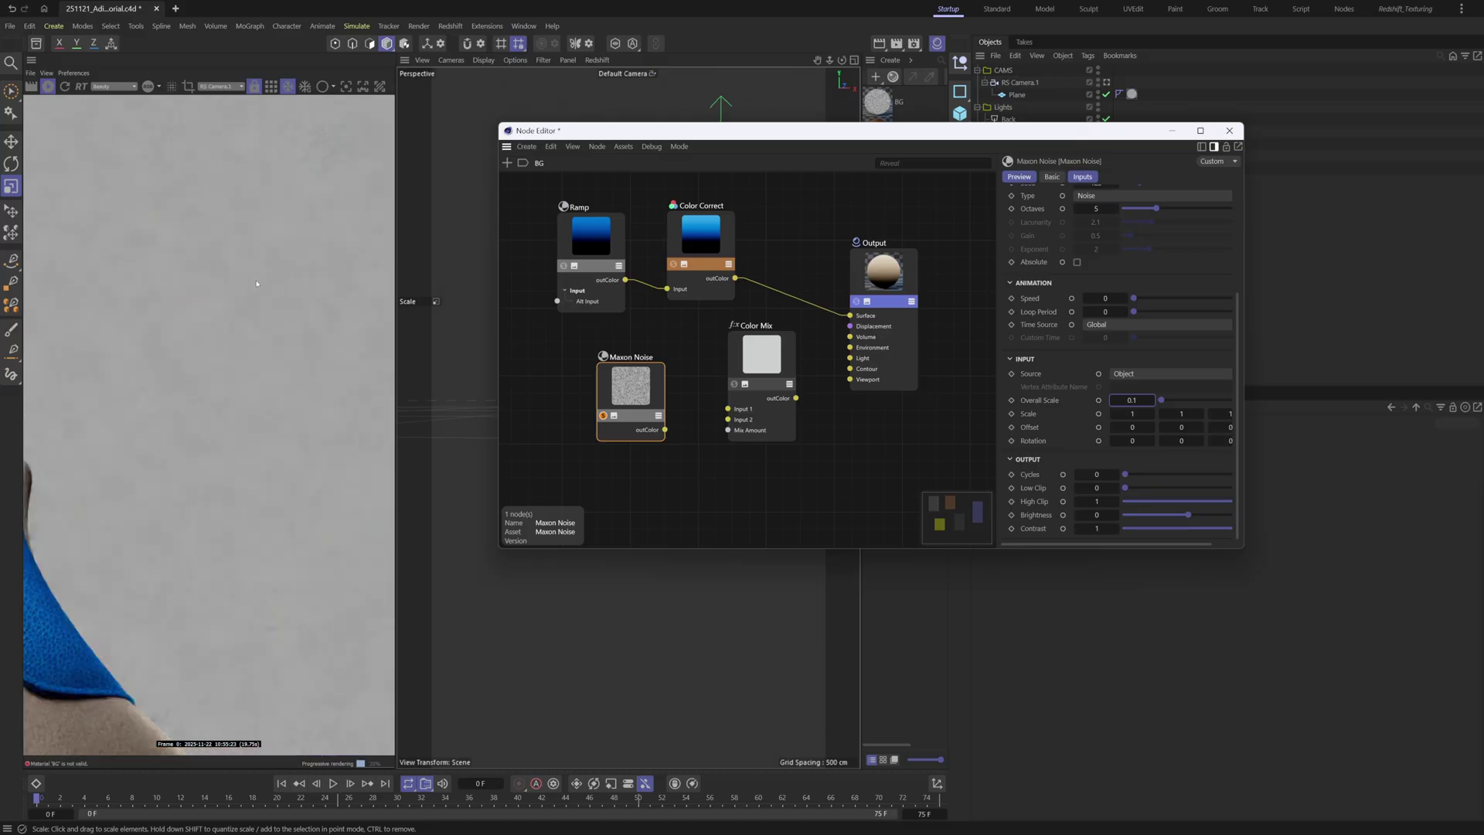
scroll(230, 341, "down", 4)
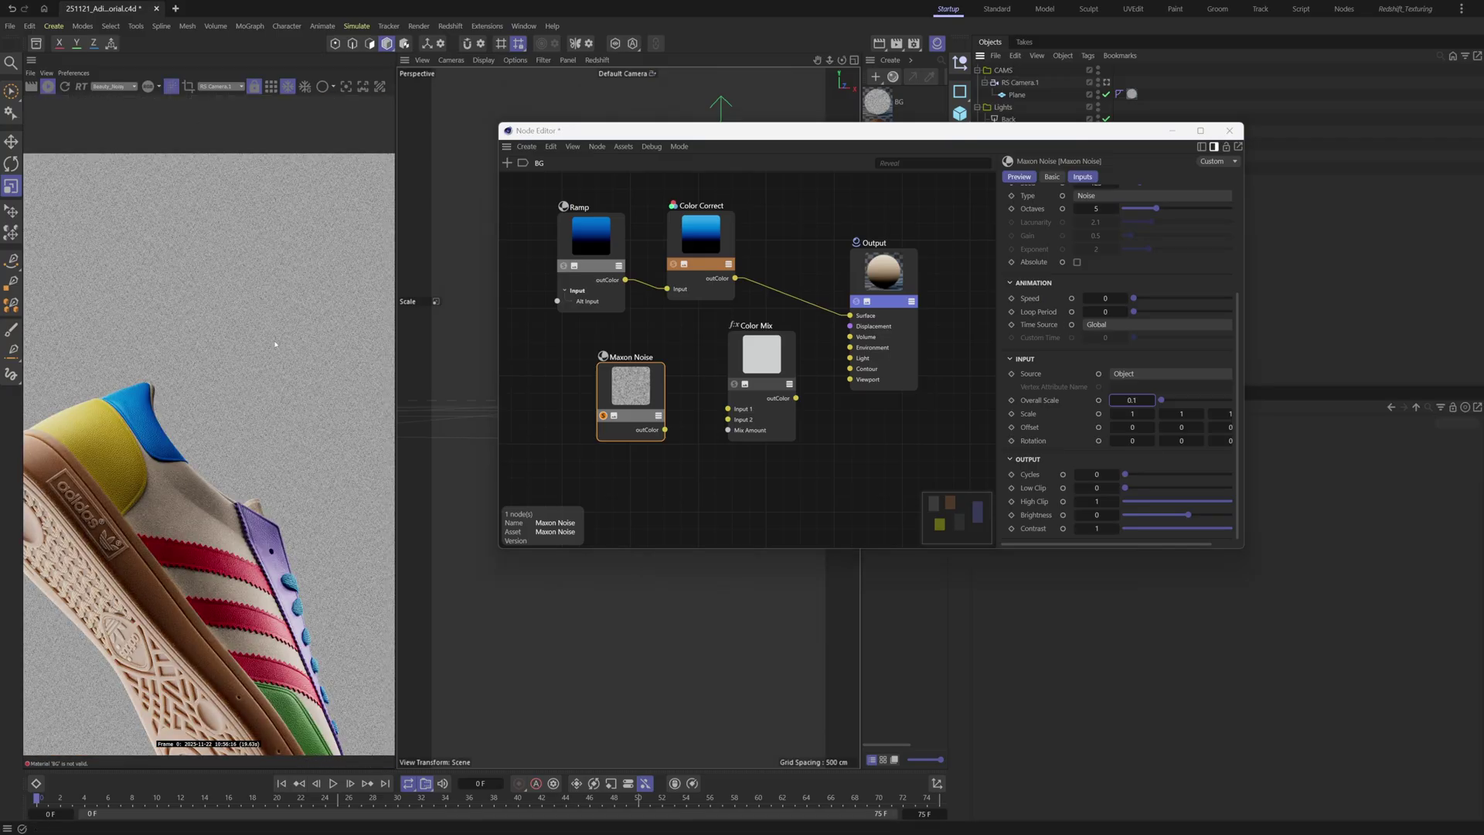
scroll(255, 340, "up", 3)
middle_click_drag(306, 302, 251, 335)
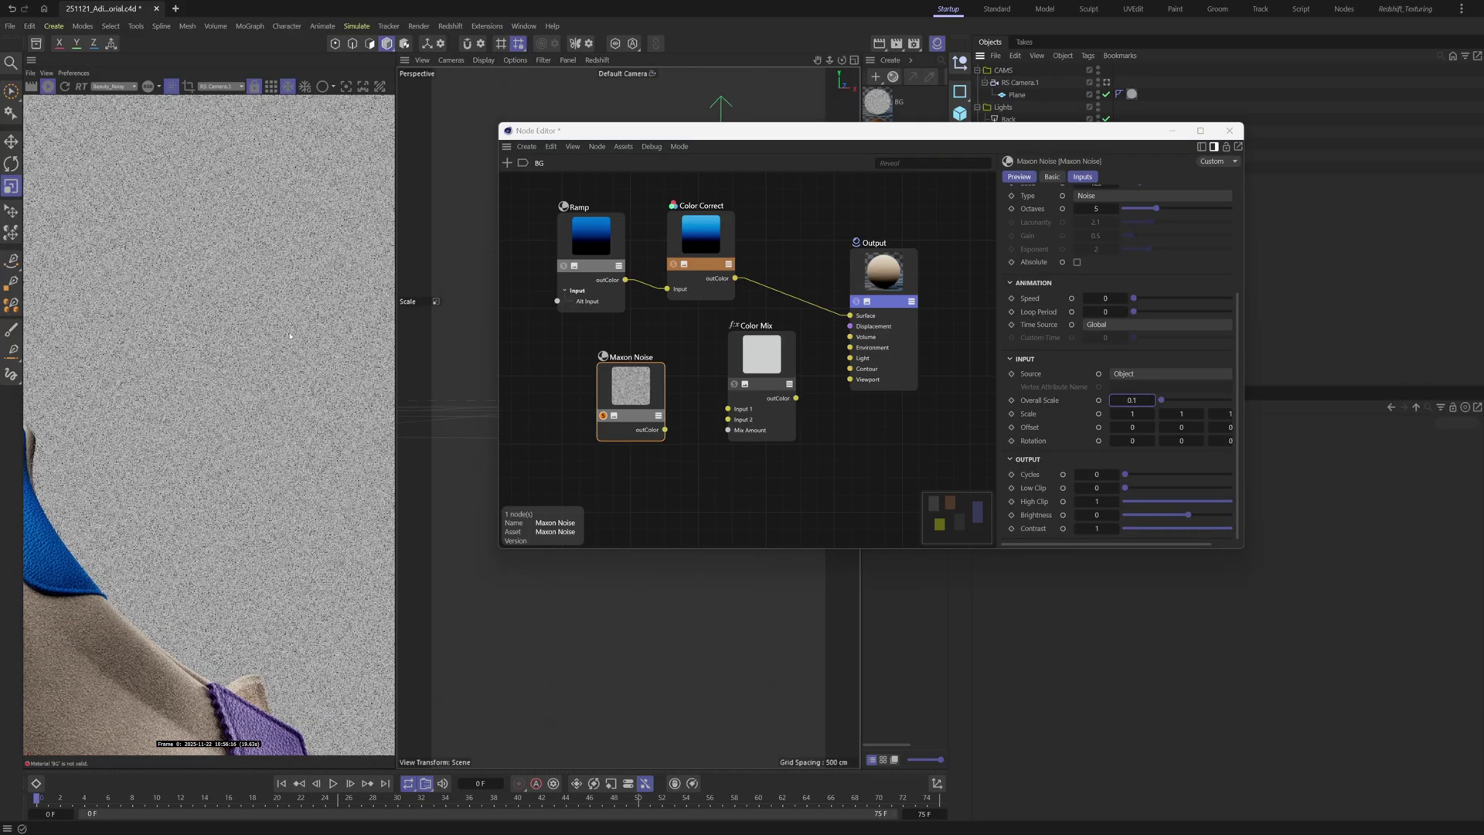
scroll(265, 363, "down", 4)
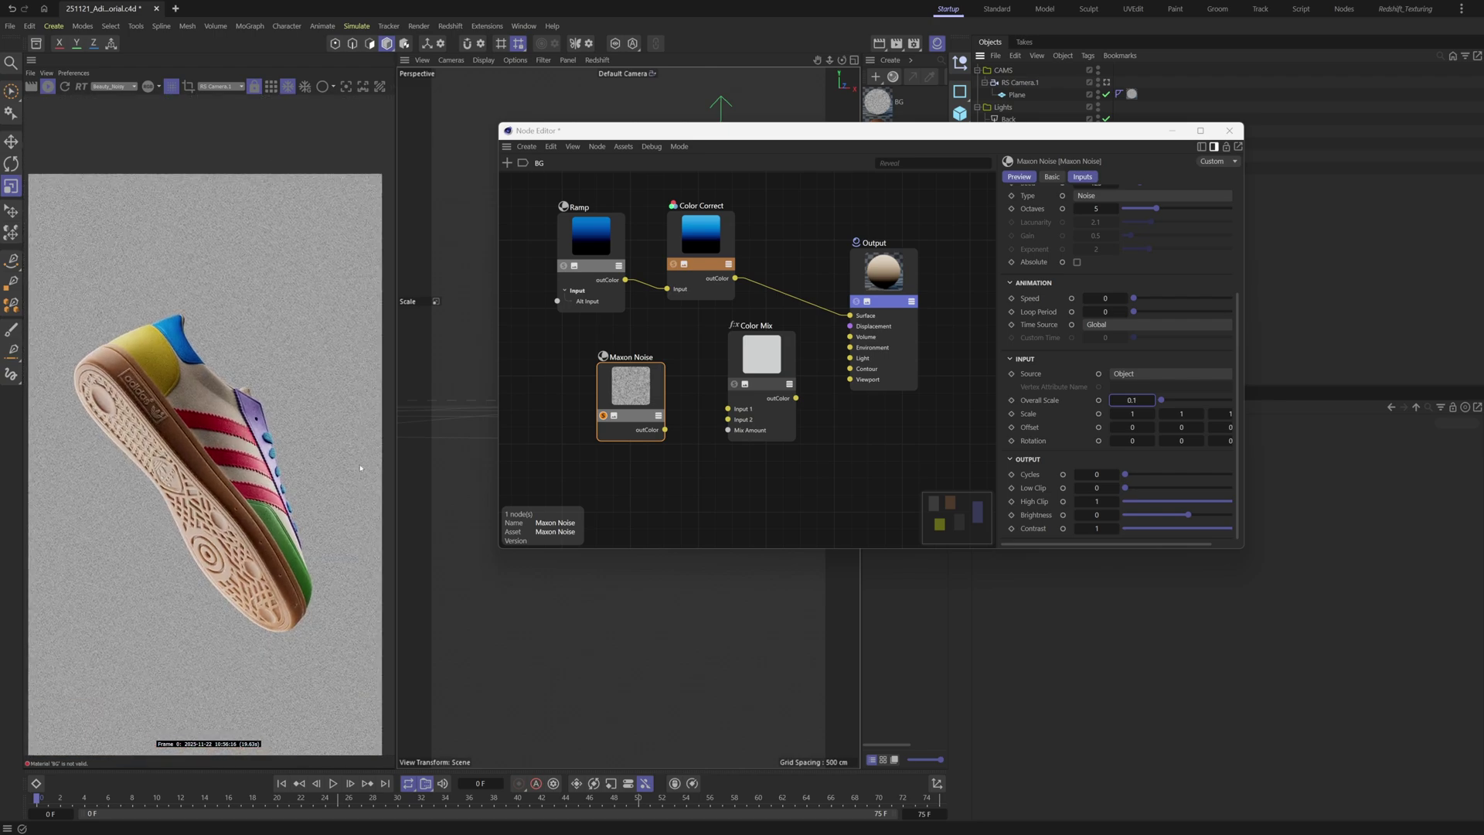
Insert the Color Mix node between Color Correct and Output, using Color Correct as Input 1, and collapse its preview
left_click_drag(766, 390, 789, 360)
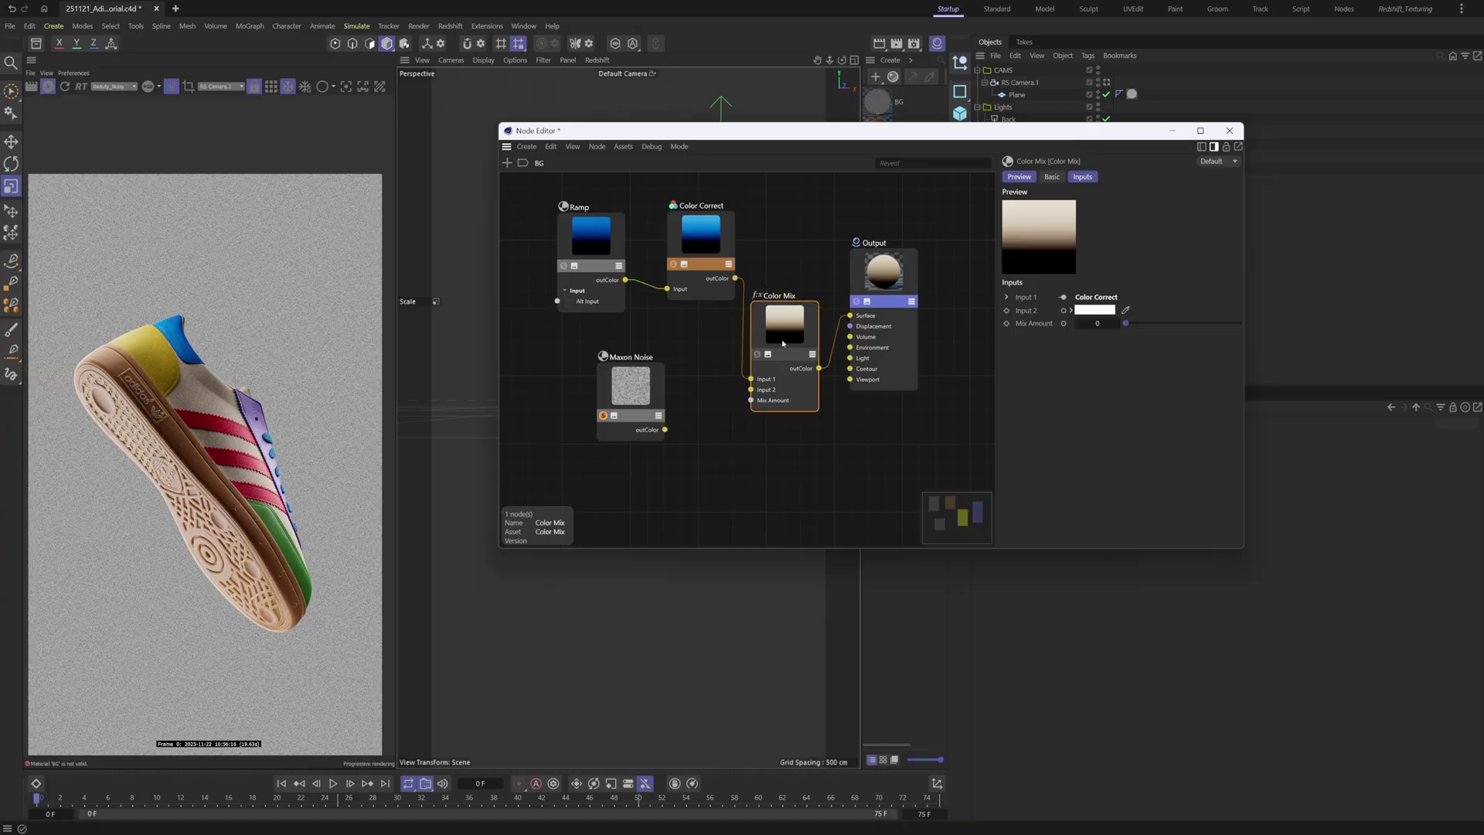
left_click_drag(783, 343, 783, 297)
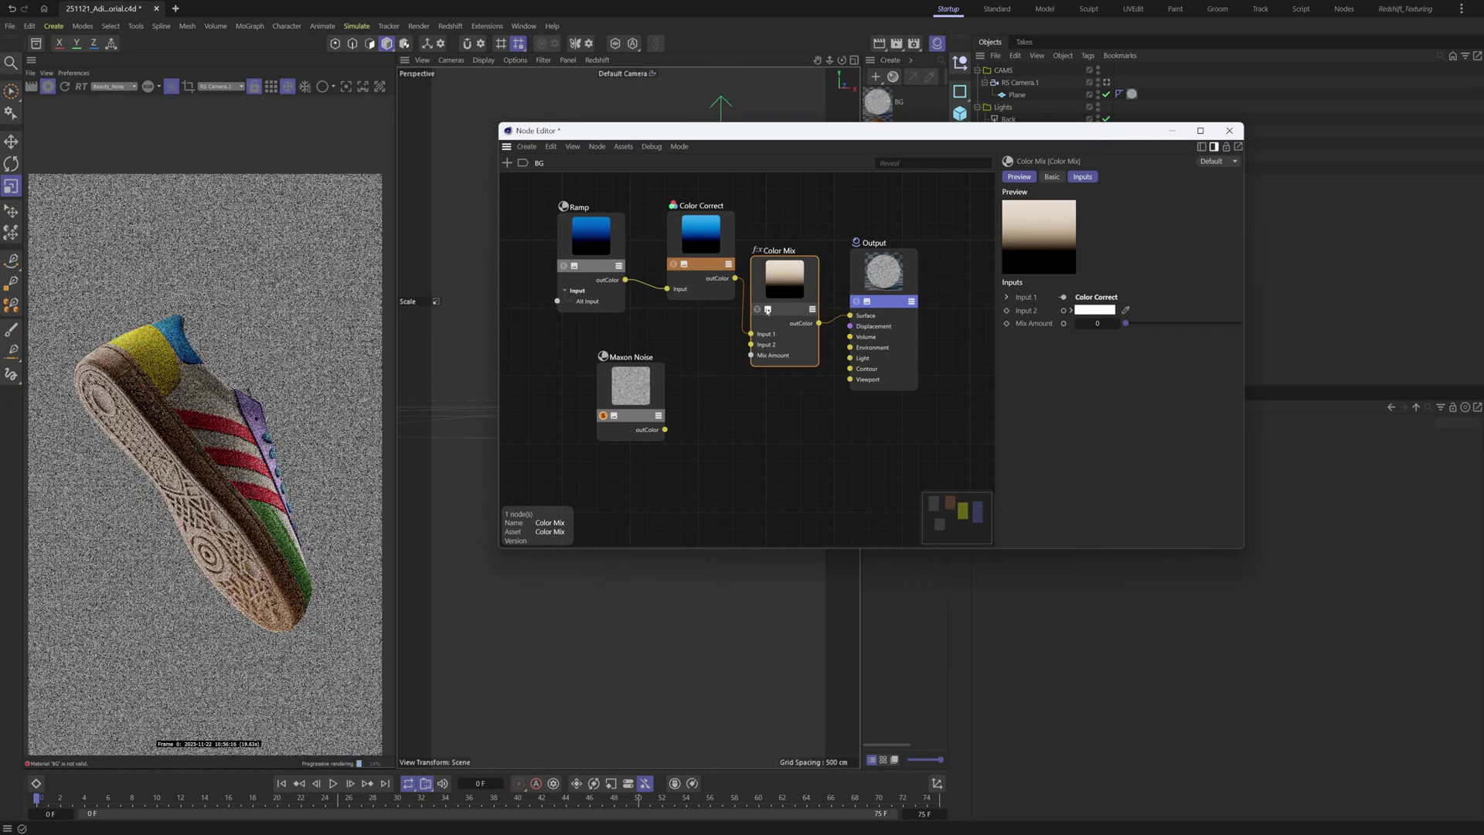
left_click(767, 308)
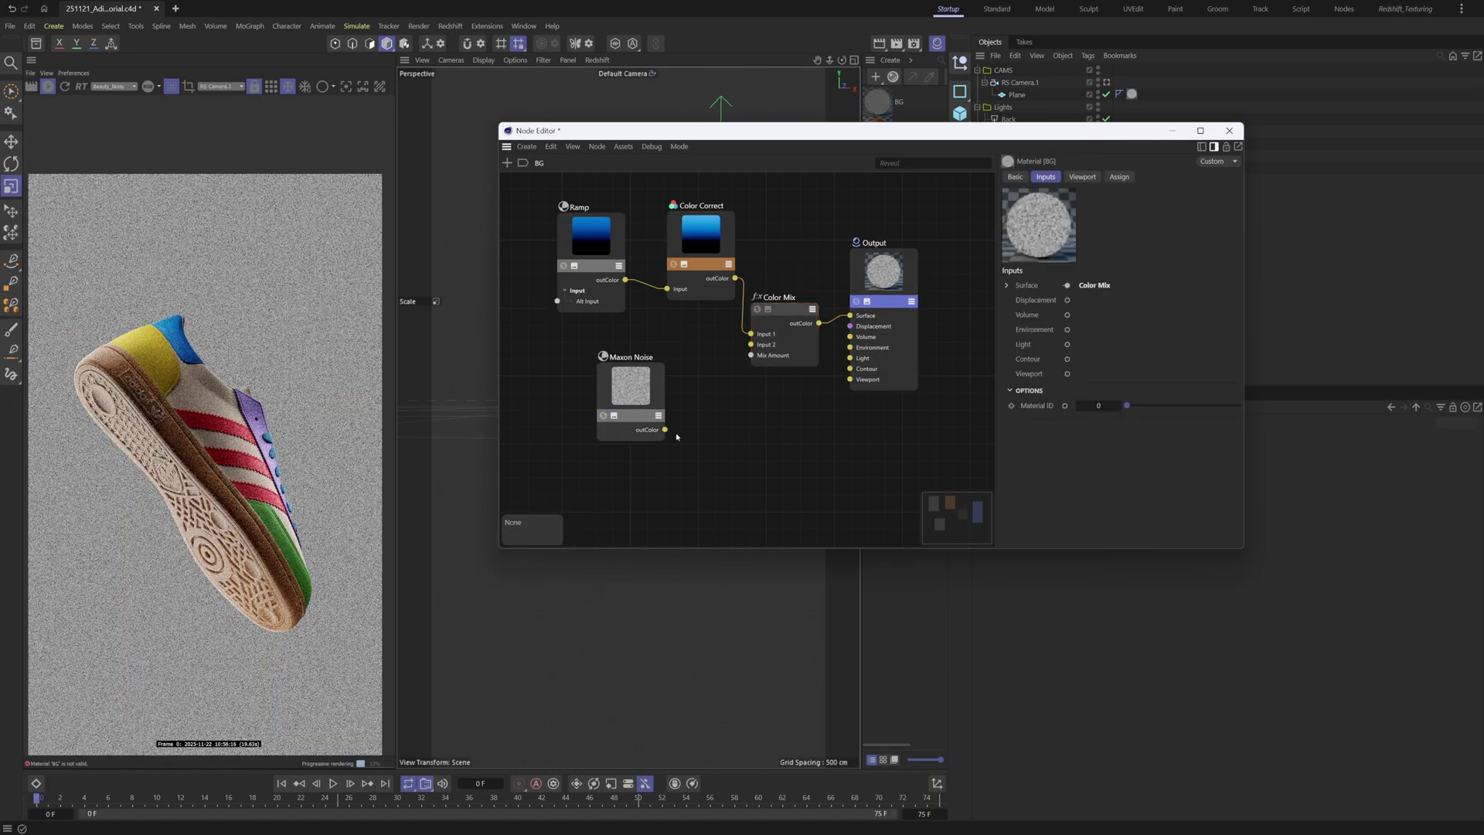
Turn off the Maxon Noise solo, connect its outColor to the Color Mix's Input 2, and place it closer
left_click_drag(600, 423, 751, 345)
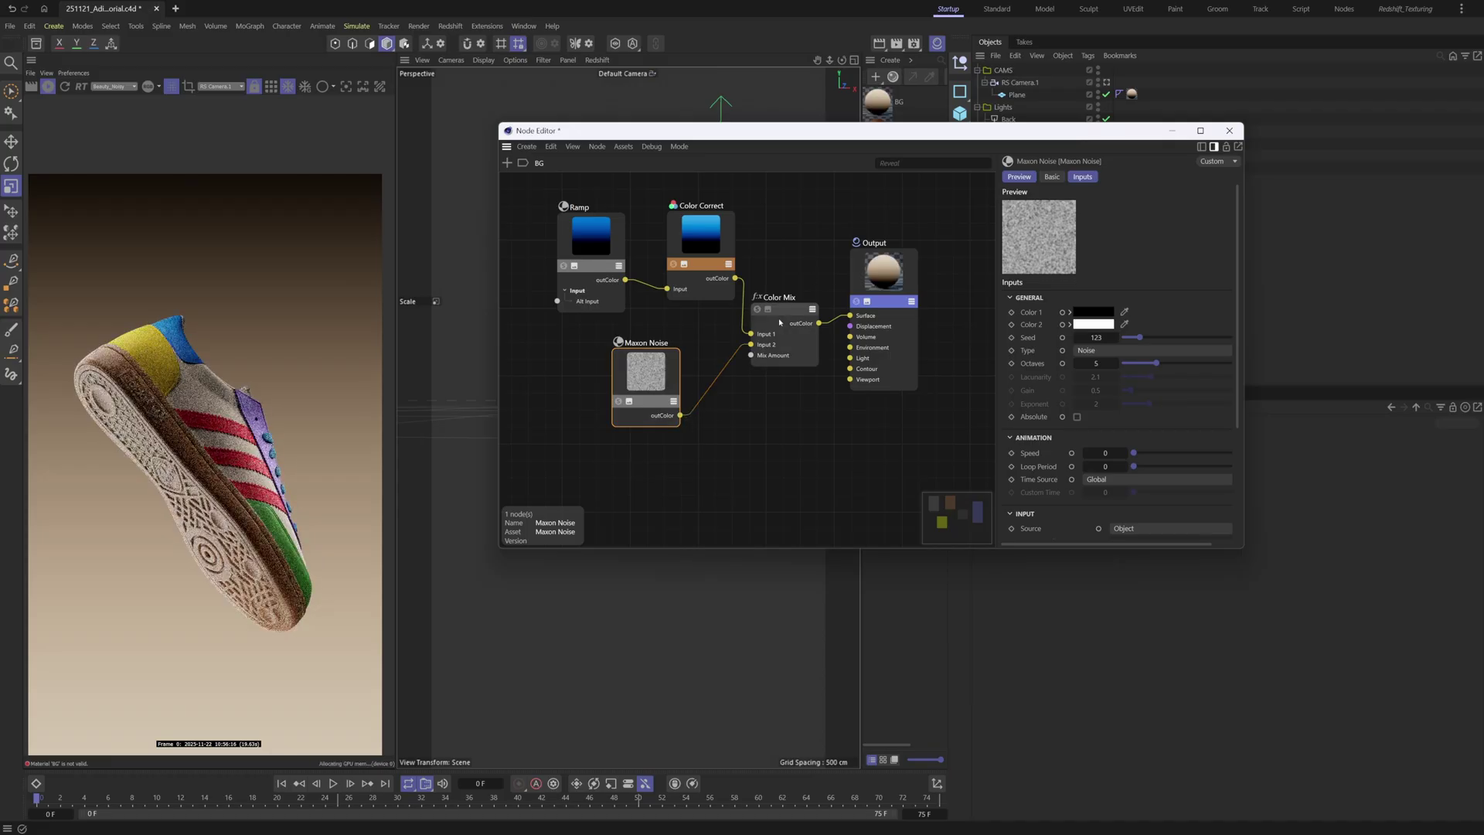
left_click(782, 340)
left_click_drag(646, 375, 682, 360)
Set the Color Mix's Mix Amount to 0.1 and check the noise strength on the backdrop
left_click(782, 340)
left_click(1107, 328)
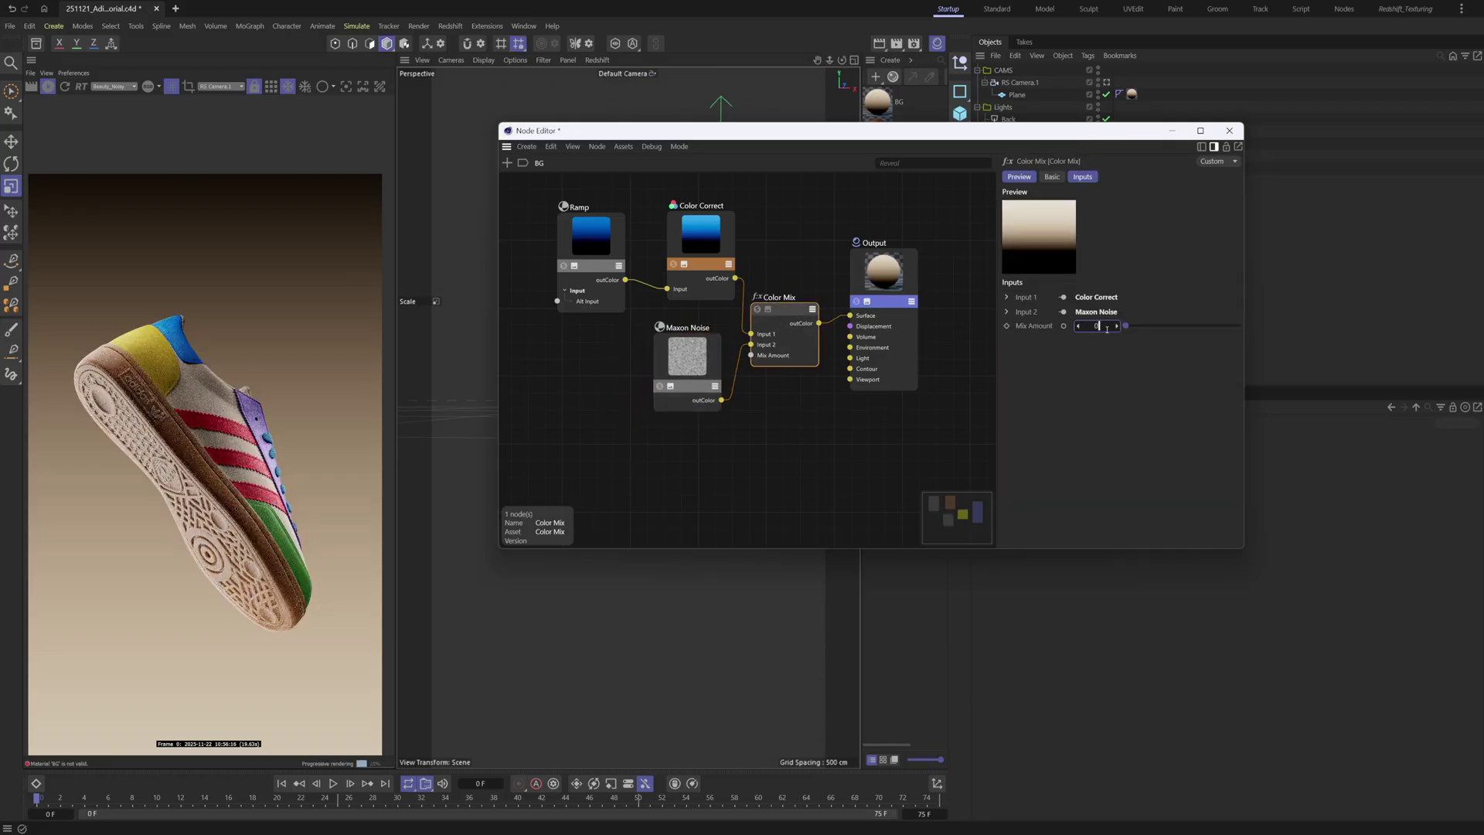
type(".1")
key("Return")
scroll(235, 238, "up", 3)
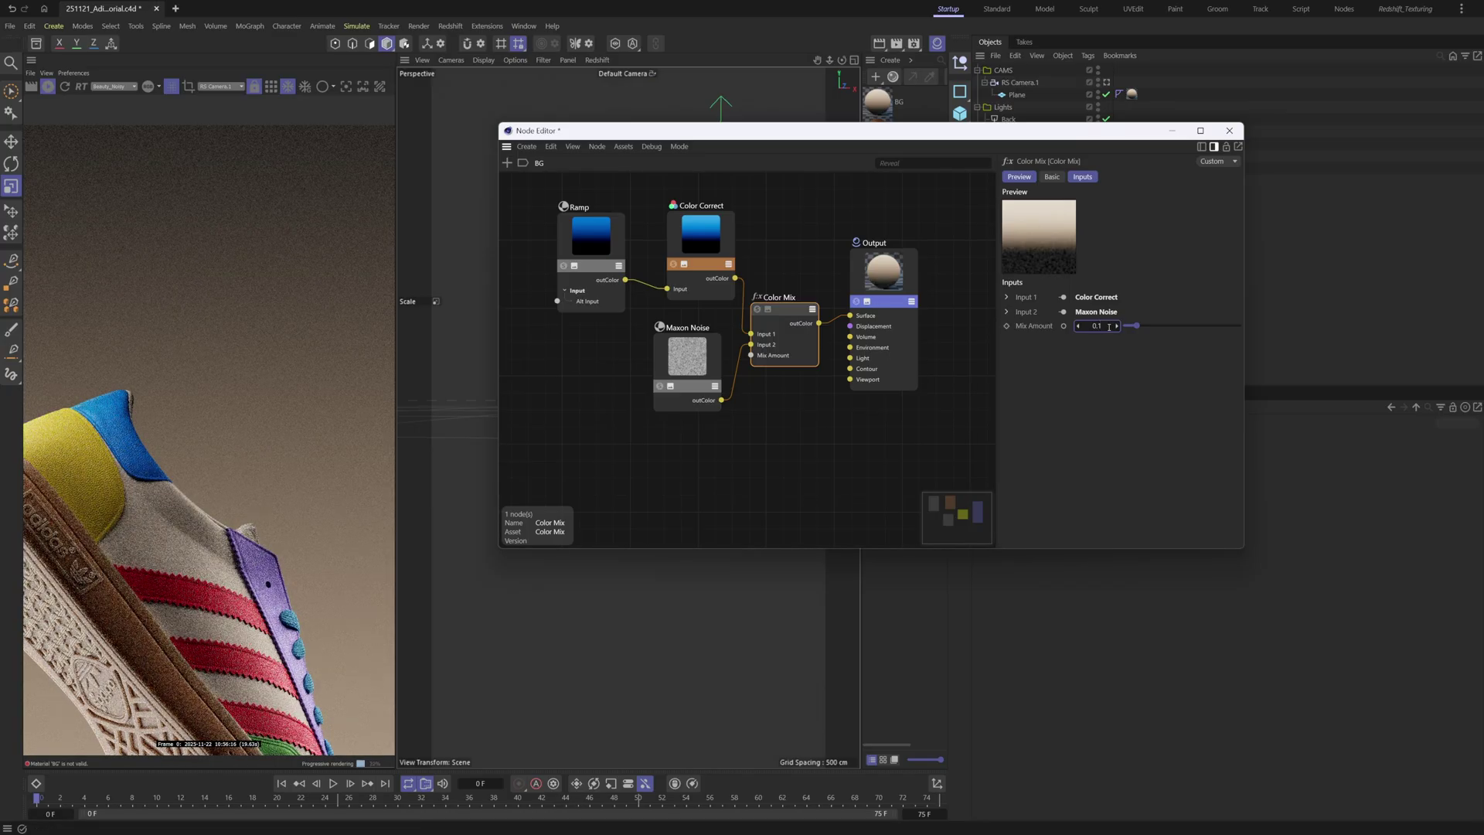
Try Mix Amounts of 0.01 and 0.02, settle on 0.03, and inspect the backdrop grain in the render
key("Return")
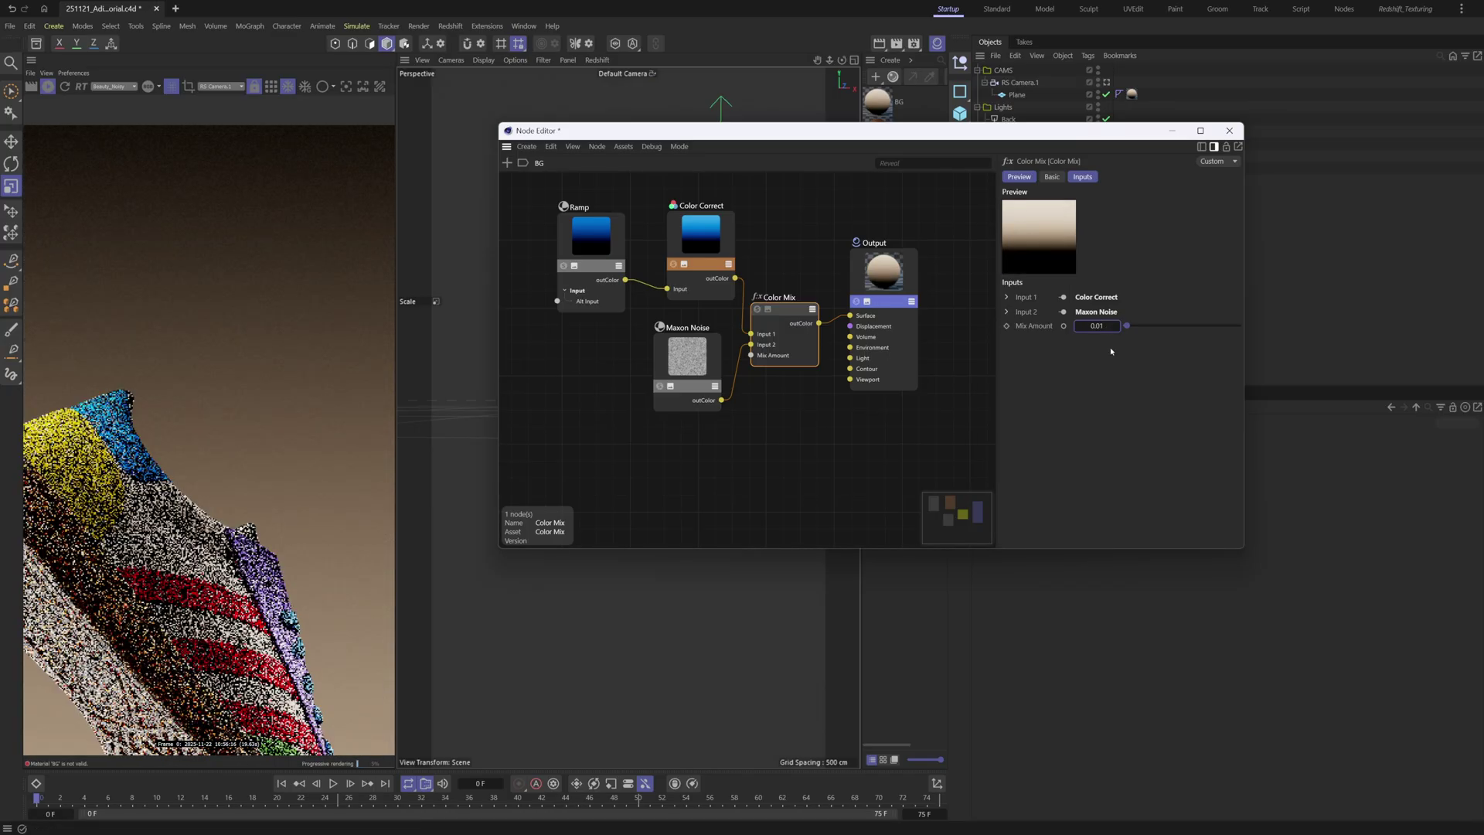
scroll(232, 278, "up", 5)
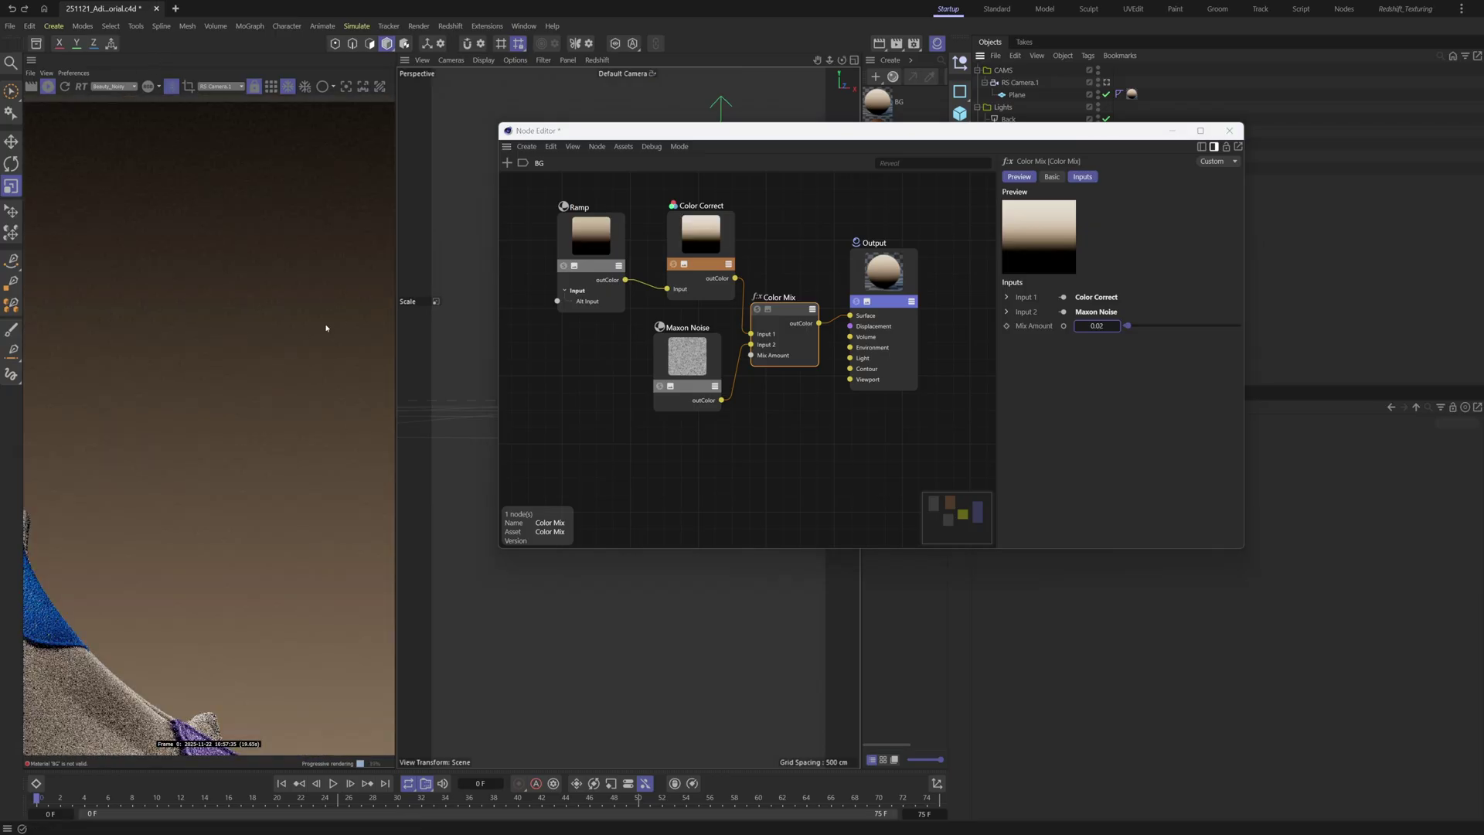
left_click(1116, 326)
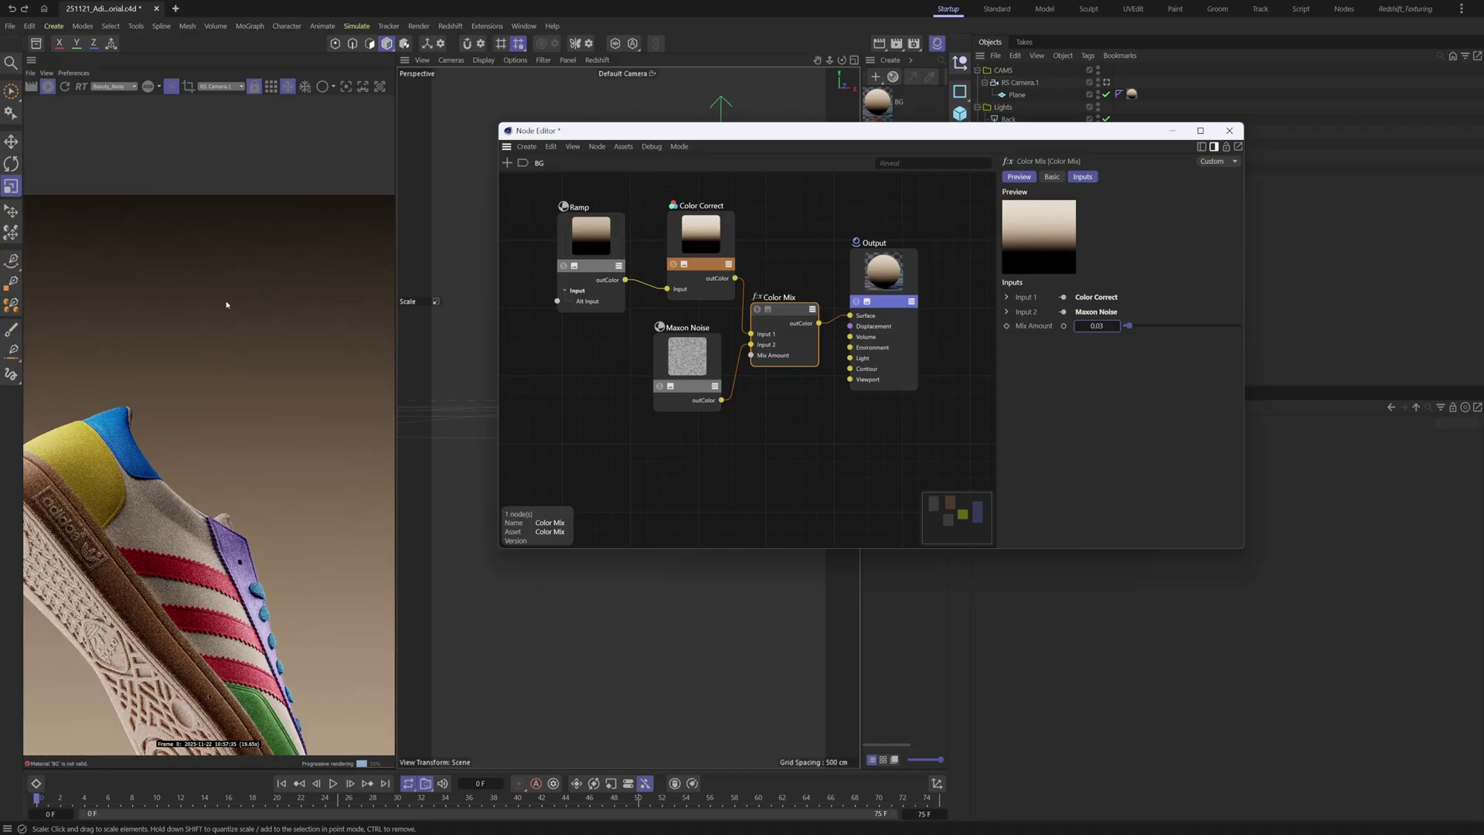
middle_click_drag(274, 427, 260, 320)
scroll(207, 391, "down", 3)
scroll(258, 251, "up", 6)
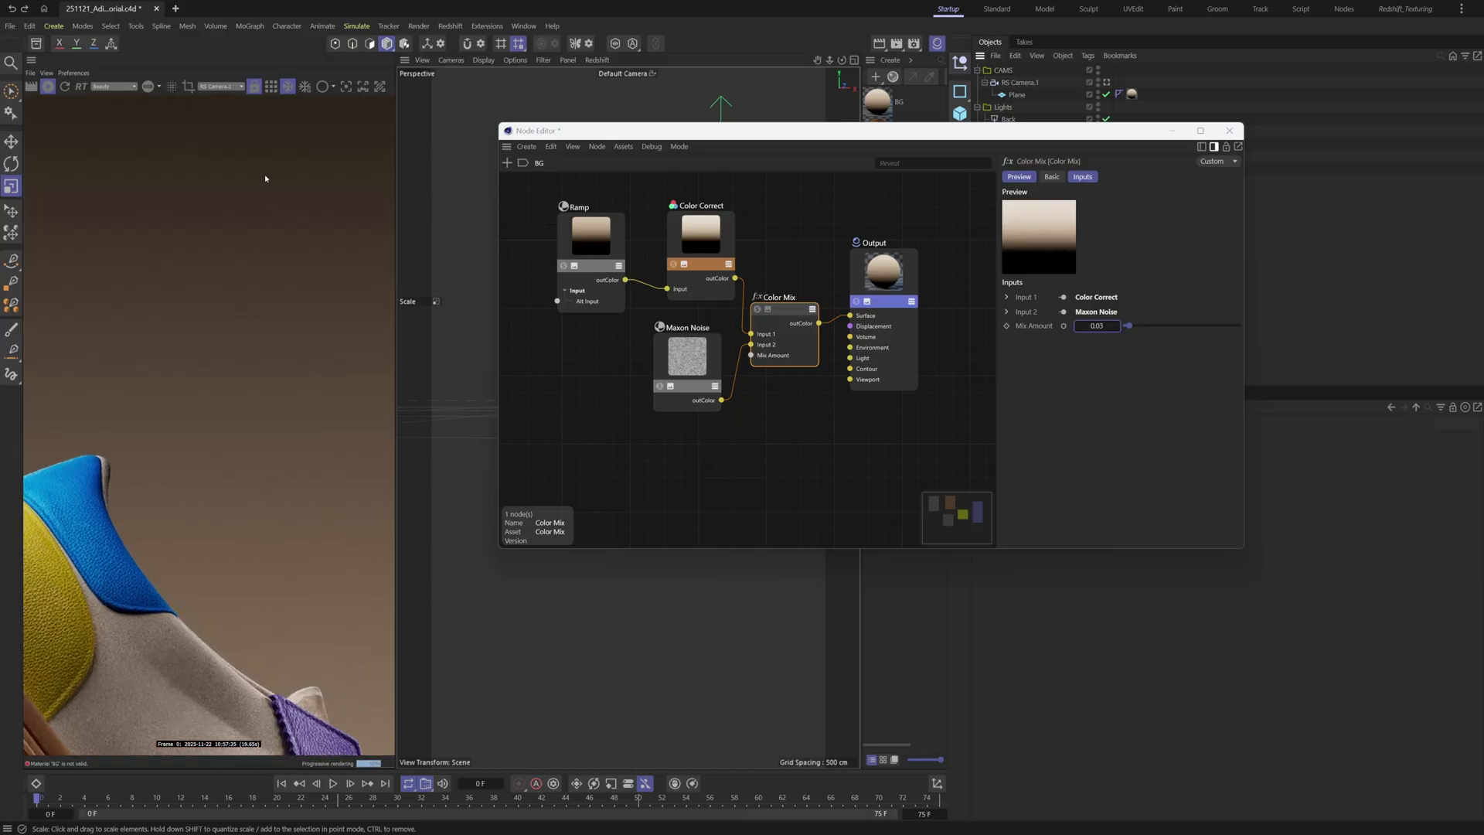
scroll(228, 192, "down", 7)
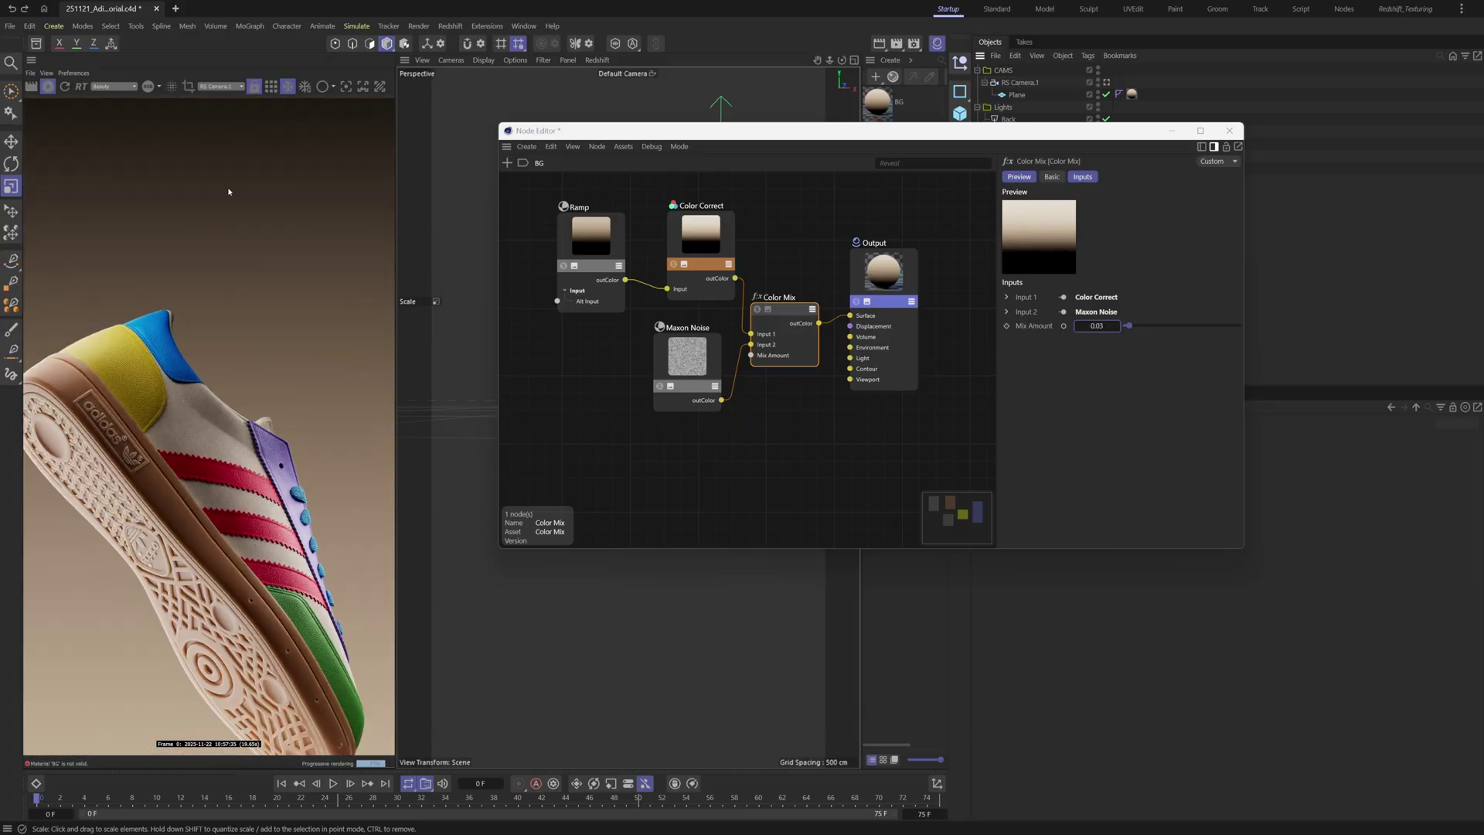
scroll(235, 239, "up", 2)
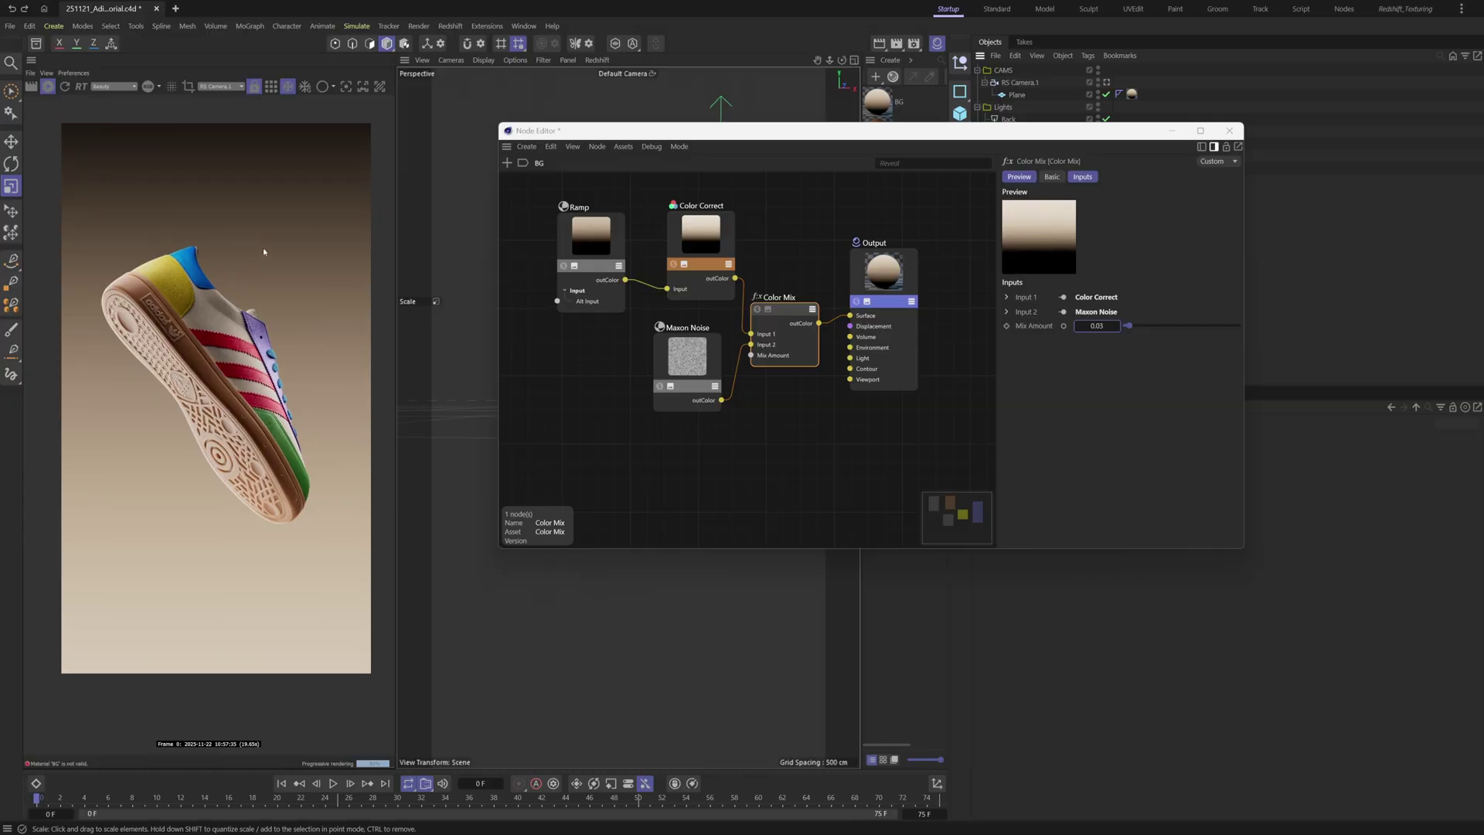
Close the node graph, rotate the backdrop plane through RS Camera.1 so its gradient tilts slightly, and save the scene
left_click(1229, 130)
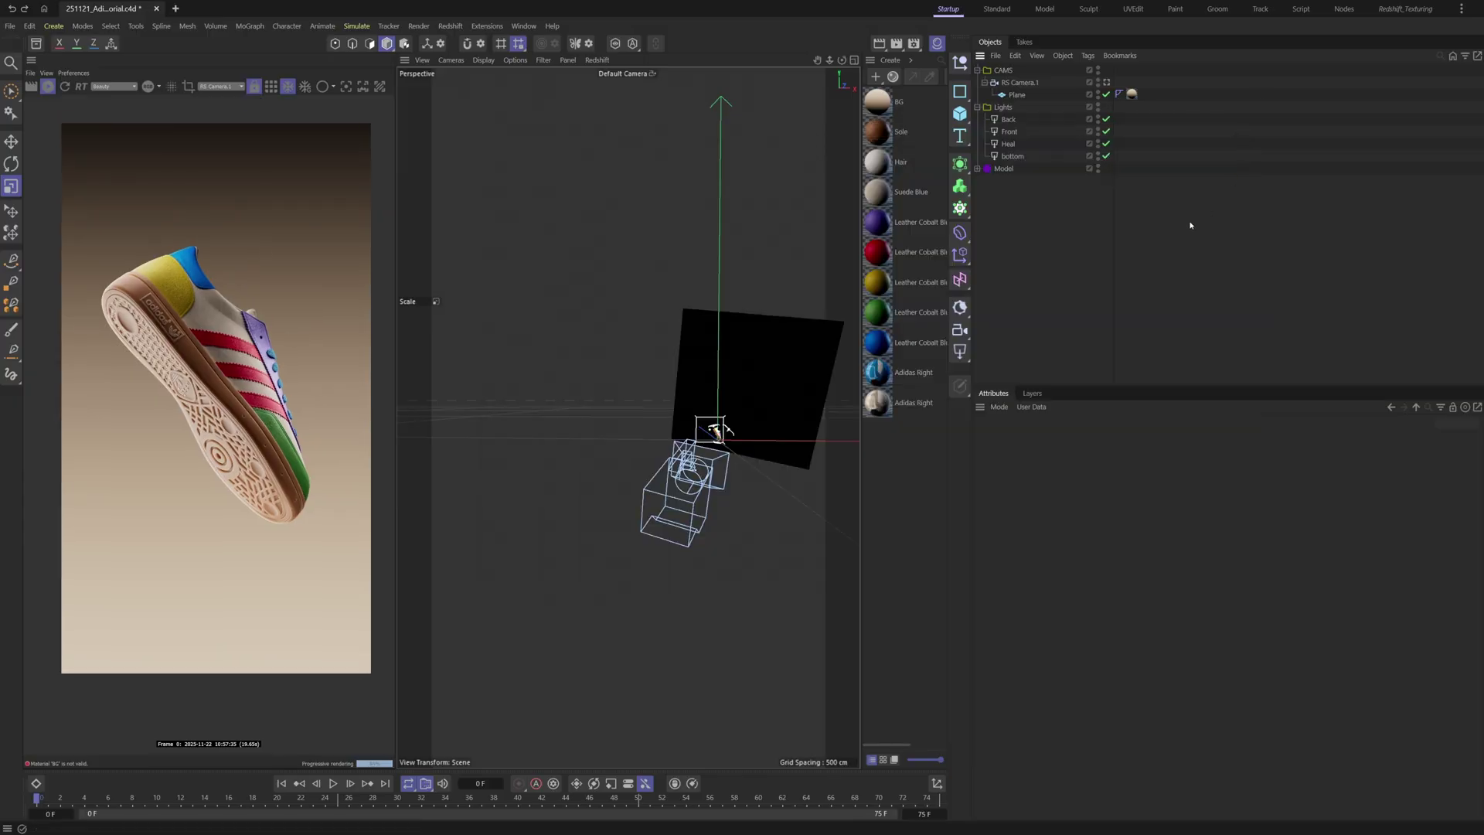
left_click(1109, 82)
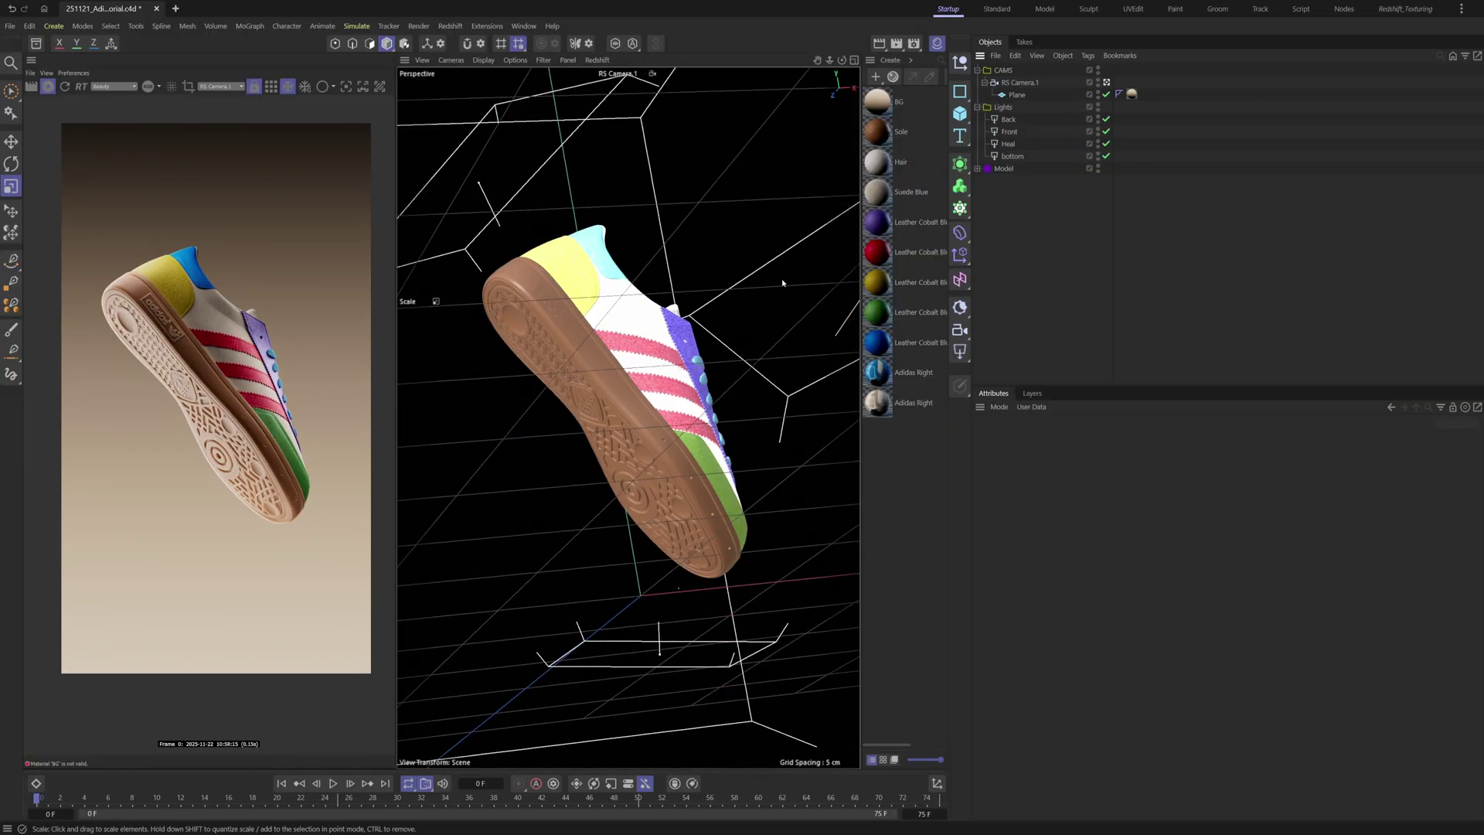
left_click(762, 323)
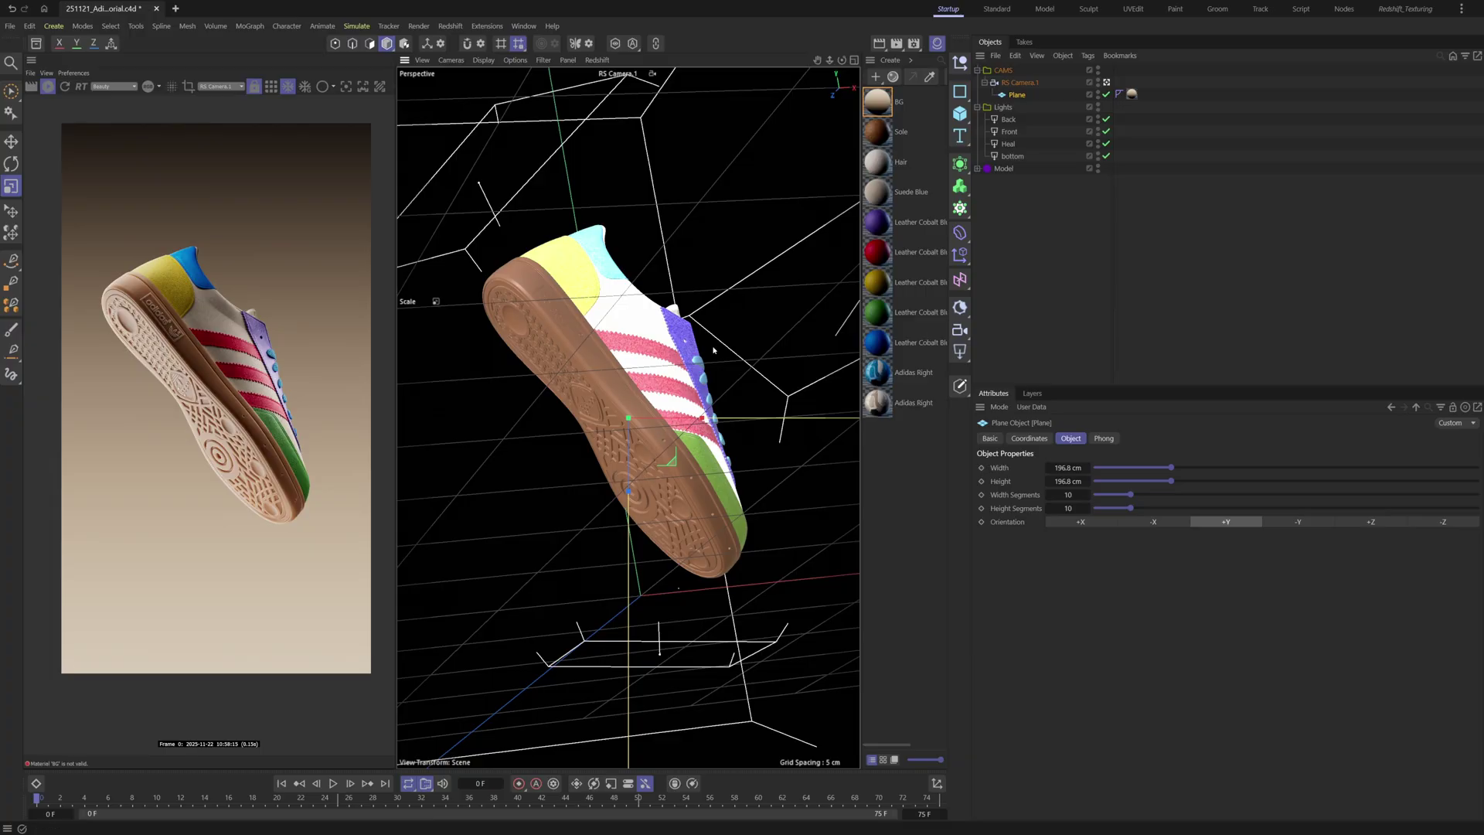
key("r")
left_click_drag(664, 396, 690, 421)
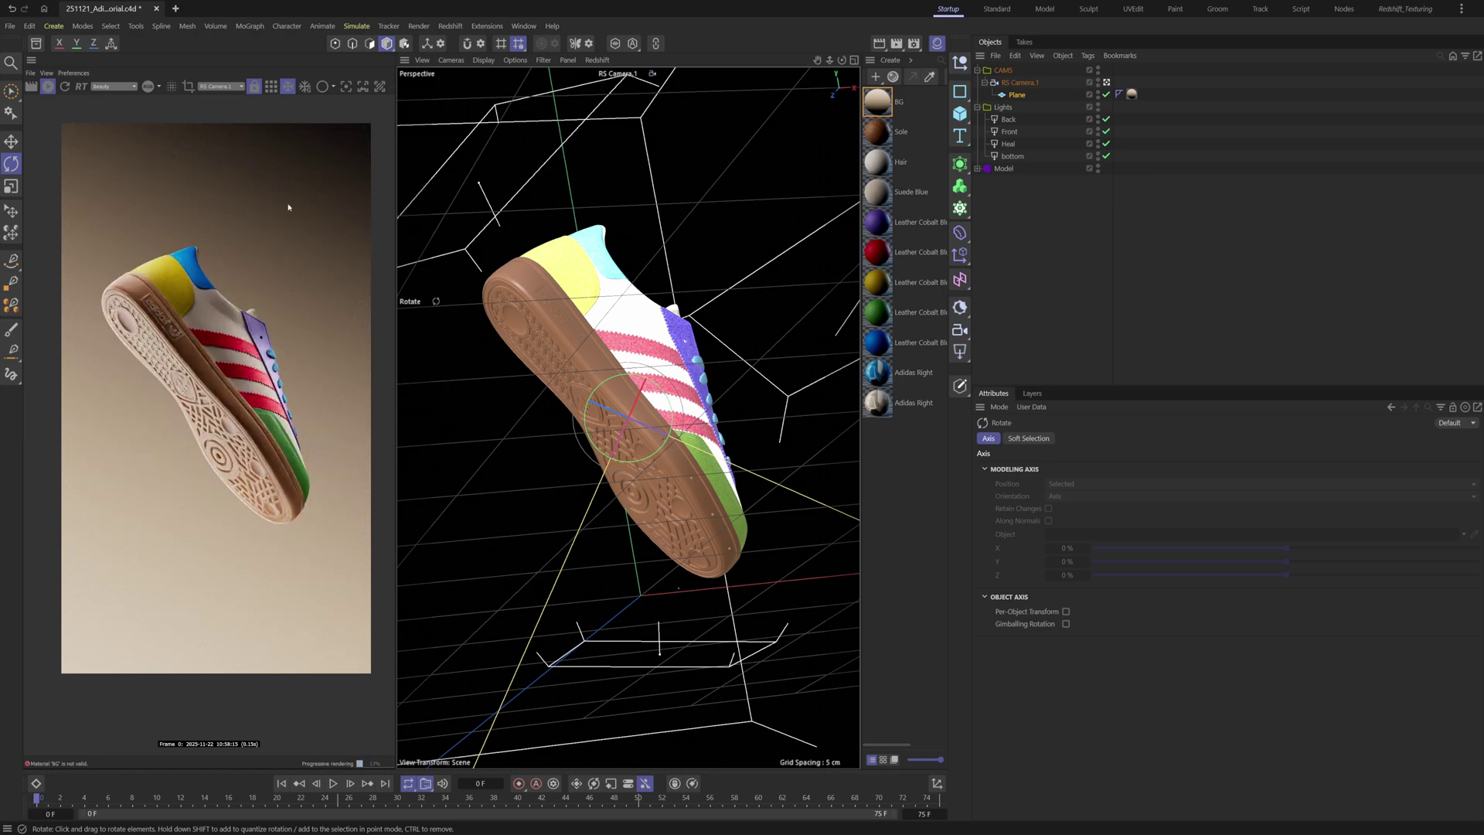
left_click_drag(662, 448, 669, 434)
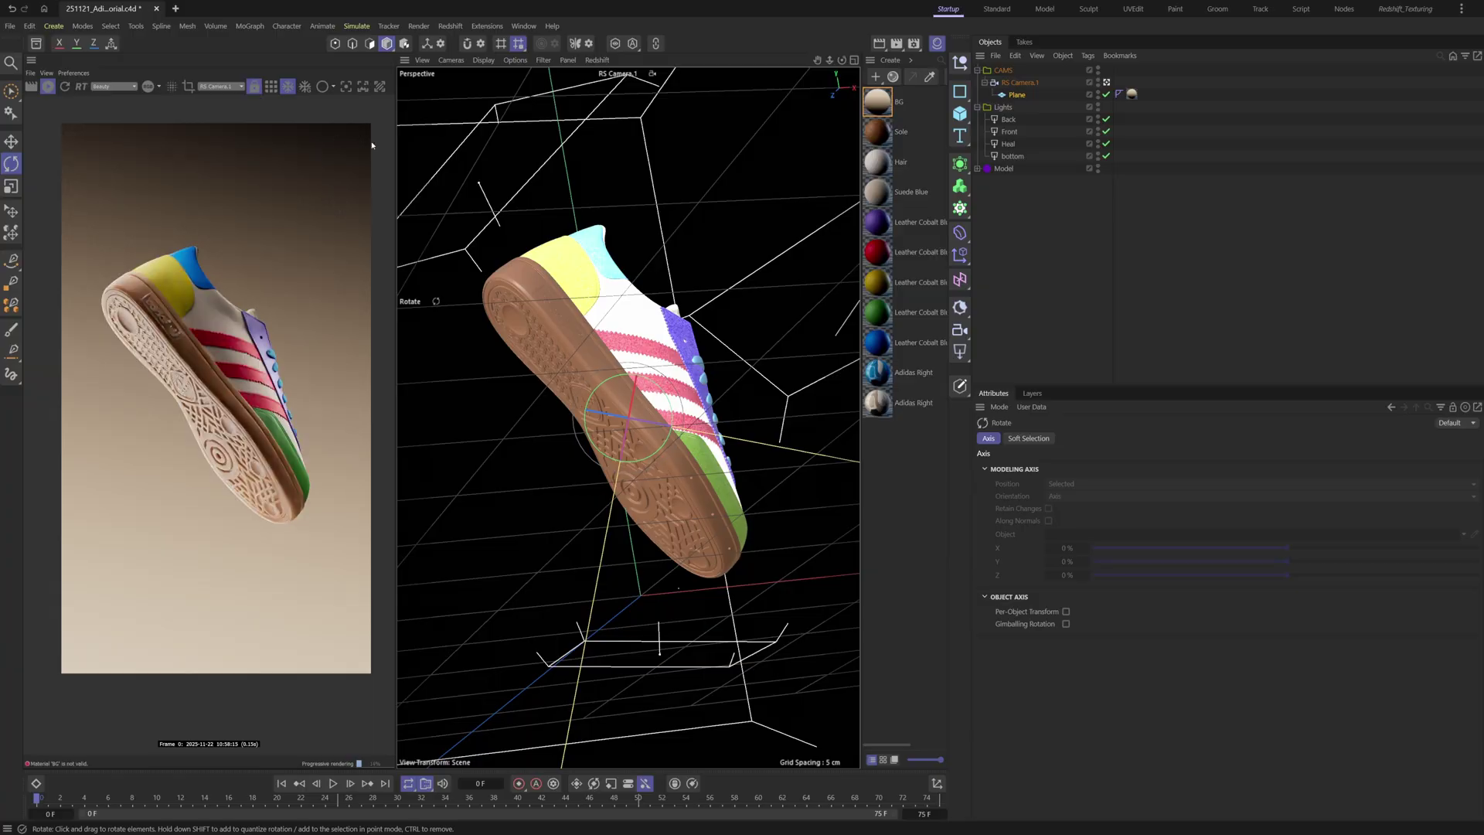
left_click(516, 479)
key("ctrl+s")
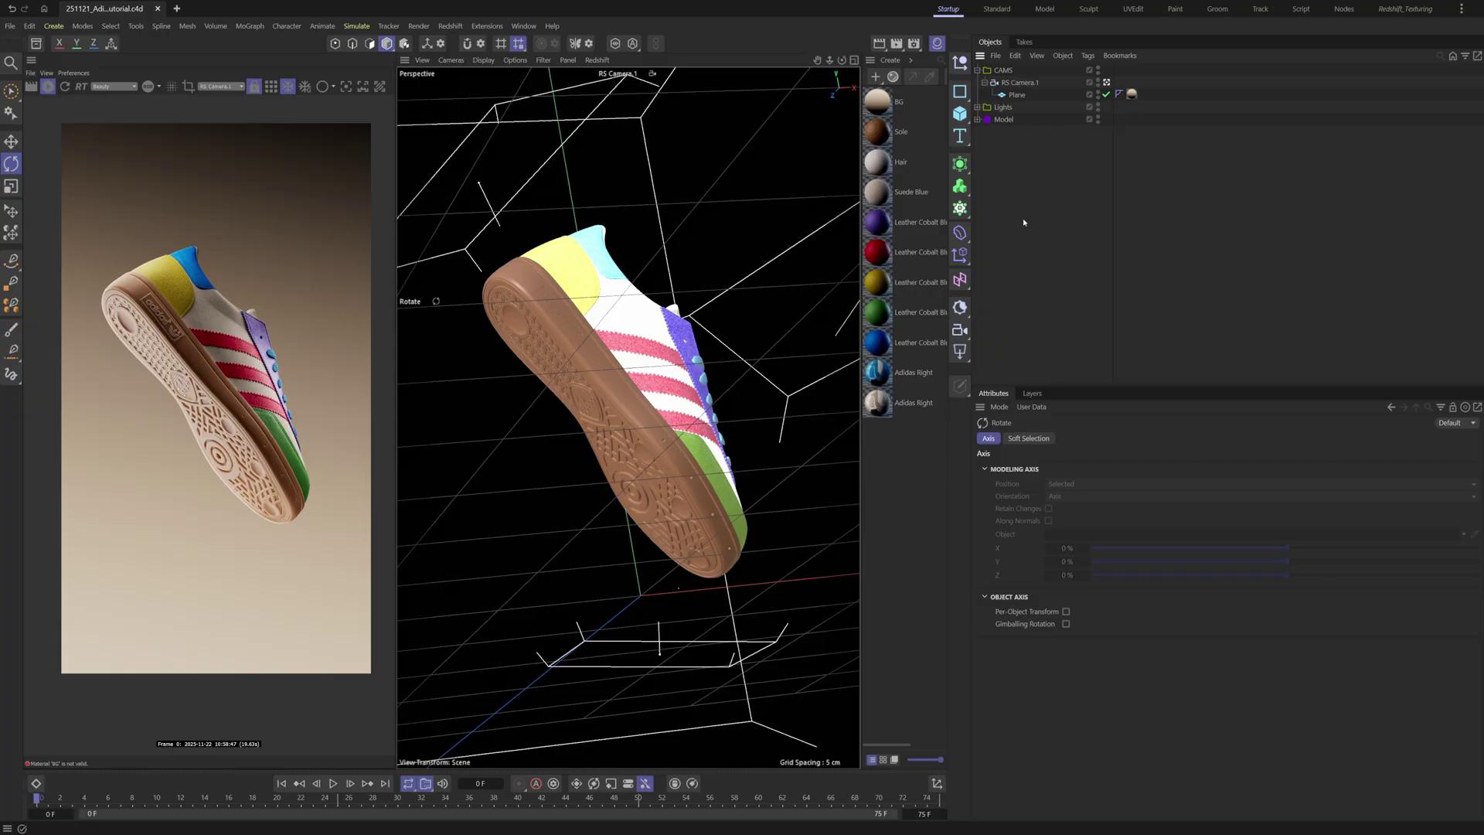
Duplicate RS Camera.1 with its backdrop plane, look through the copy, and hide the original camera
left_click(985, 83)
left_click(1035, 81)
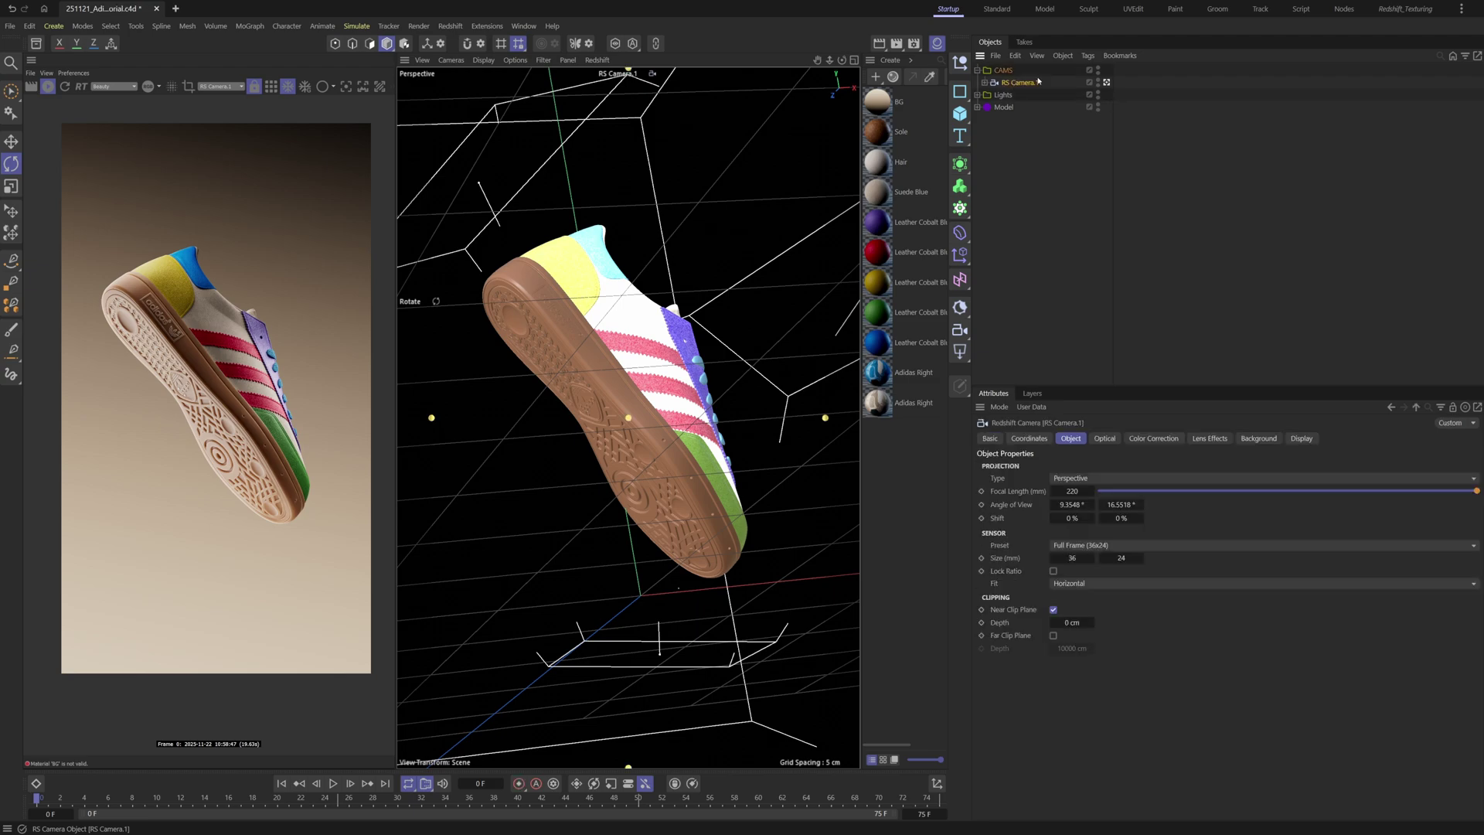
left_click_drag(1013, 85, 1030, 76, "ctrl")
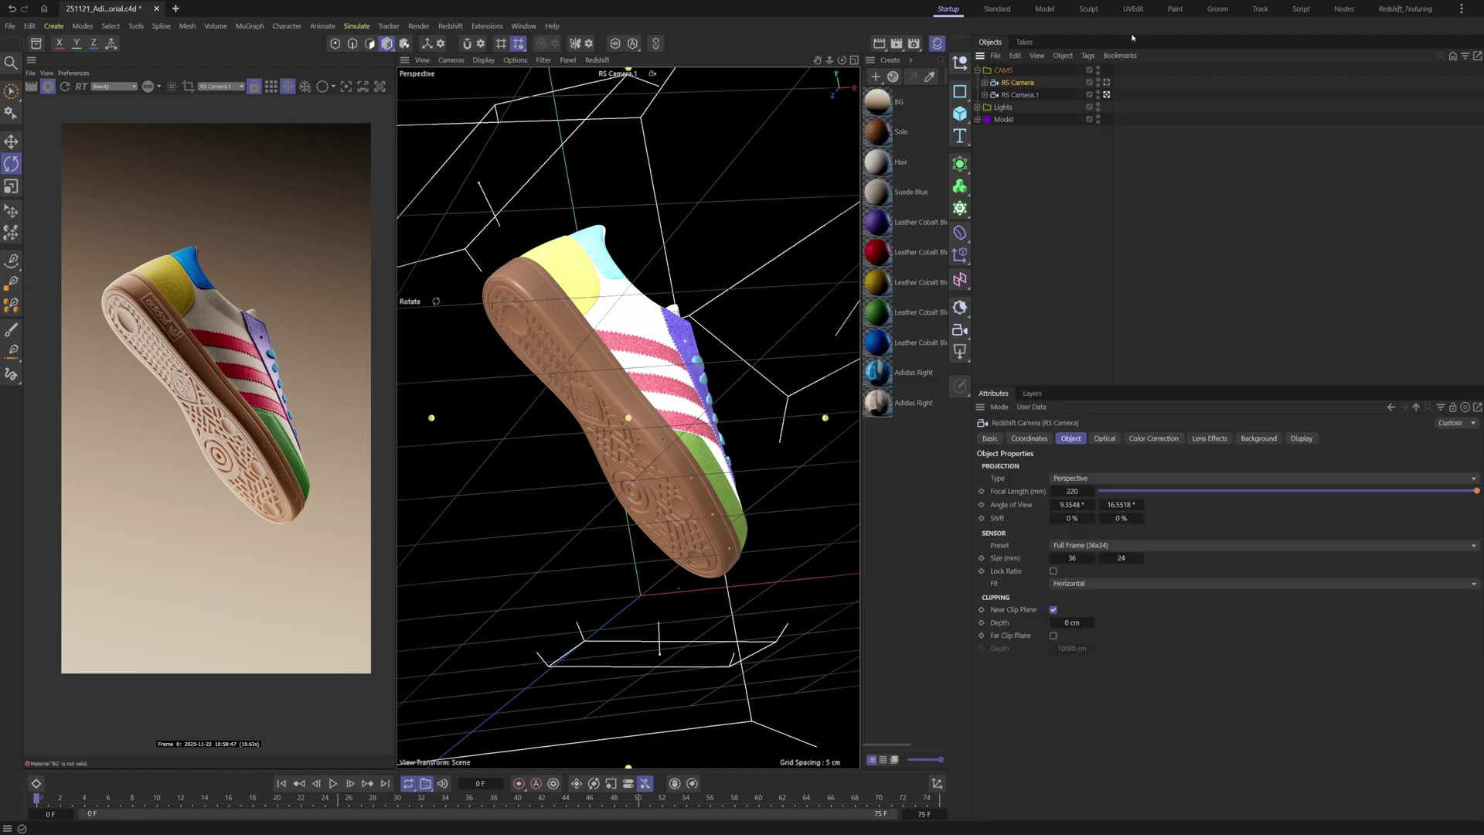
left_click(985, 82)
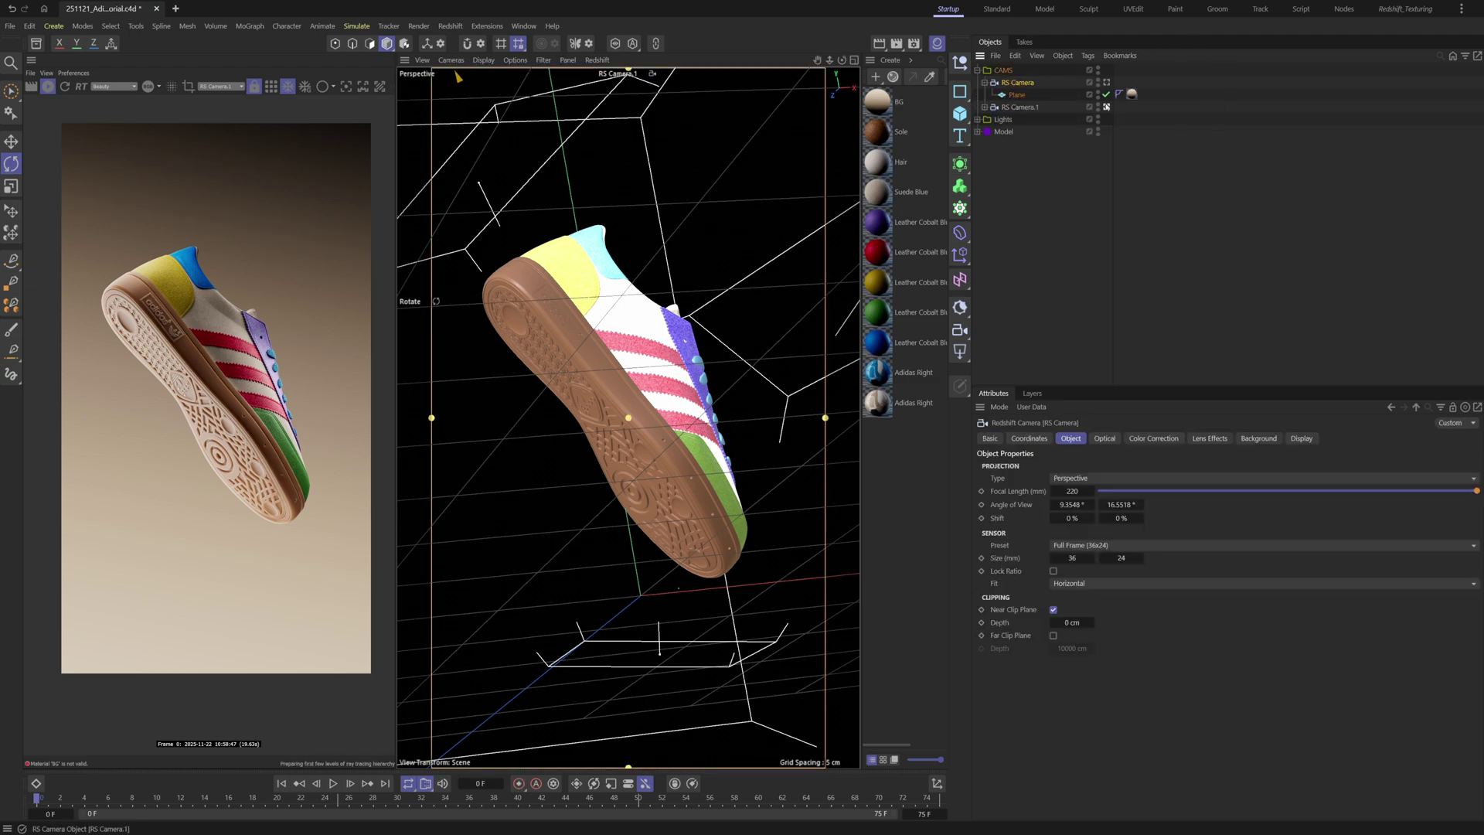
left_click(1105, 83)
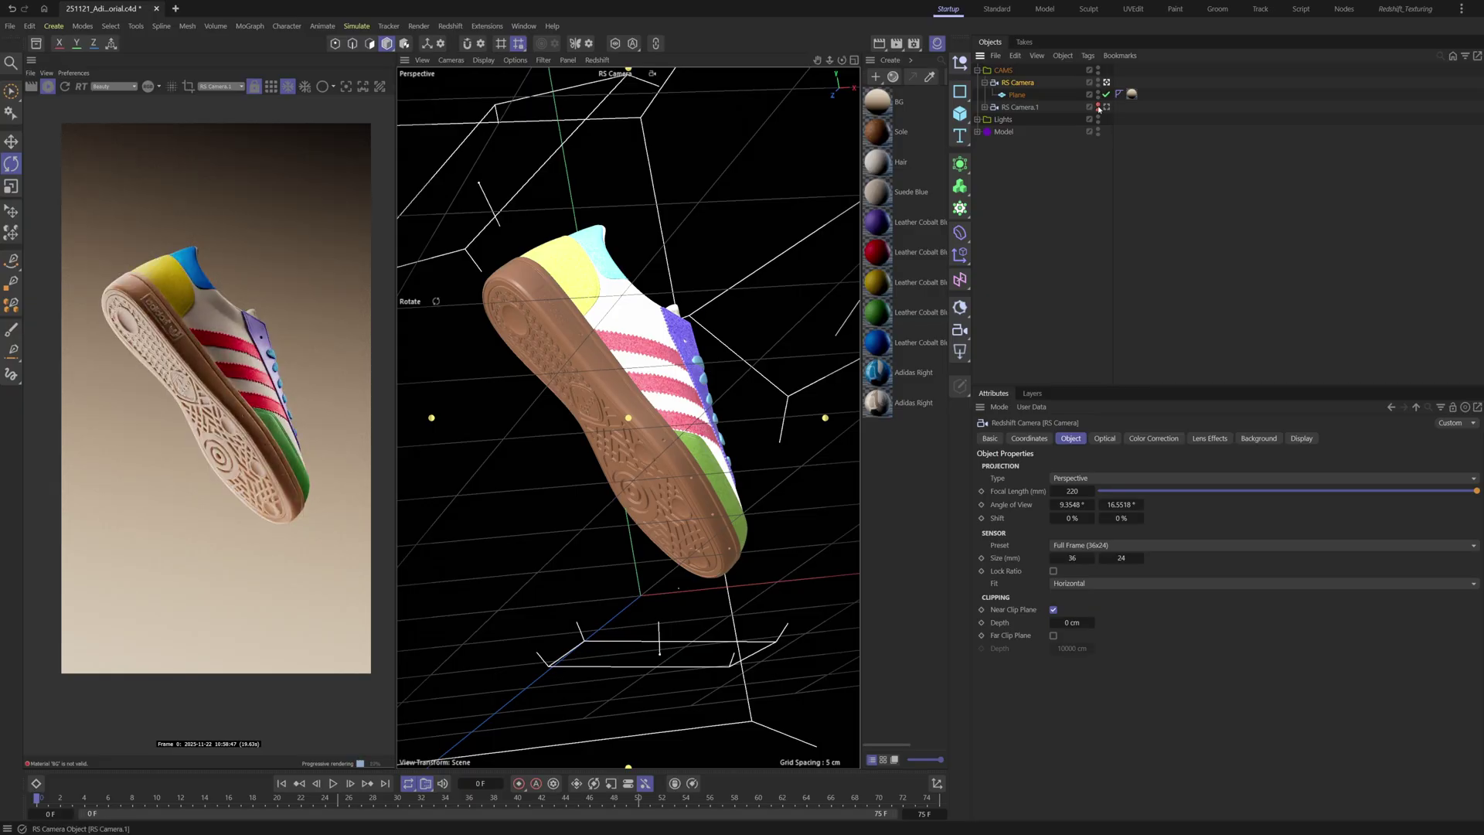
left_click(985, 108)
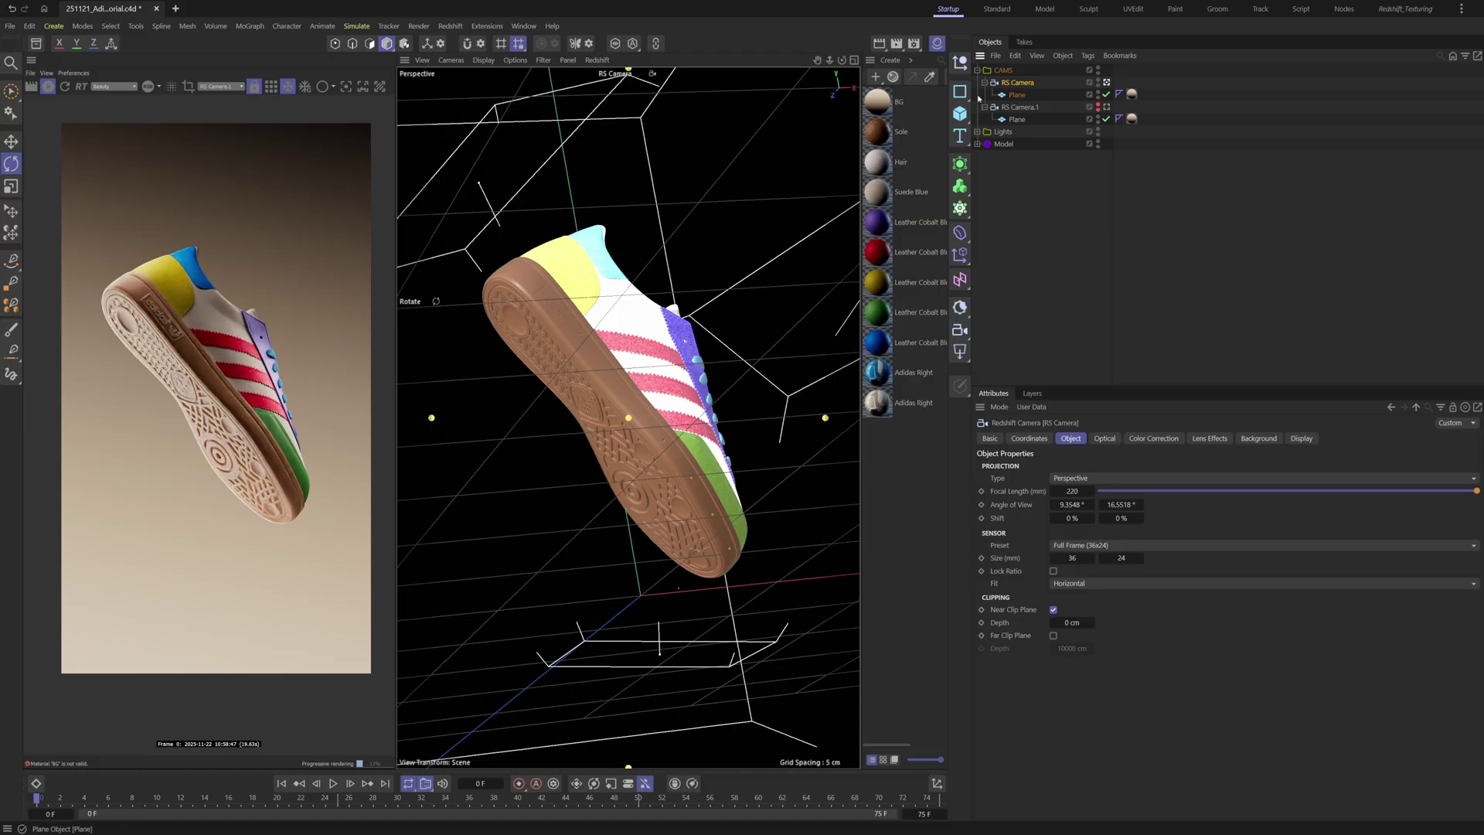
left_click(984, 108)
Frame the laces and side stripes closely with the duplicated camera and switch the render view to the active camera
scroll(857, 480, "up", 5)
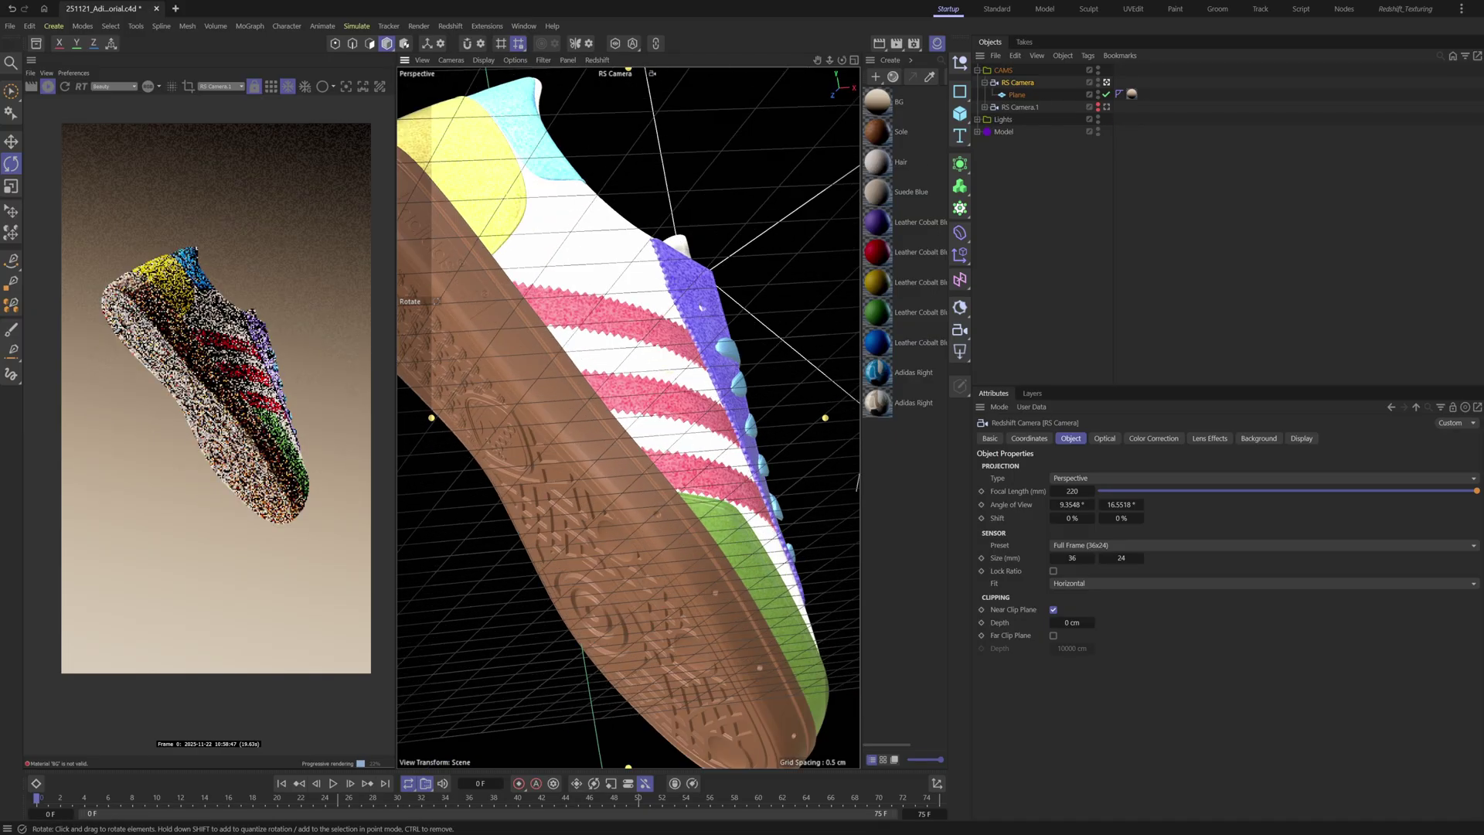
left_click_drag(700, 417, 541, 398, "alt")
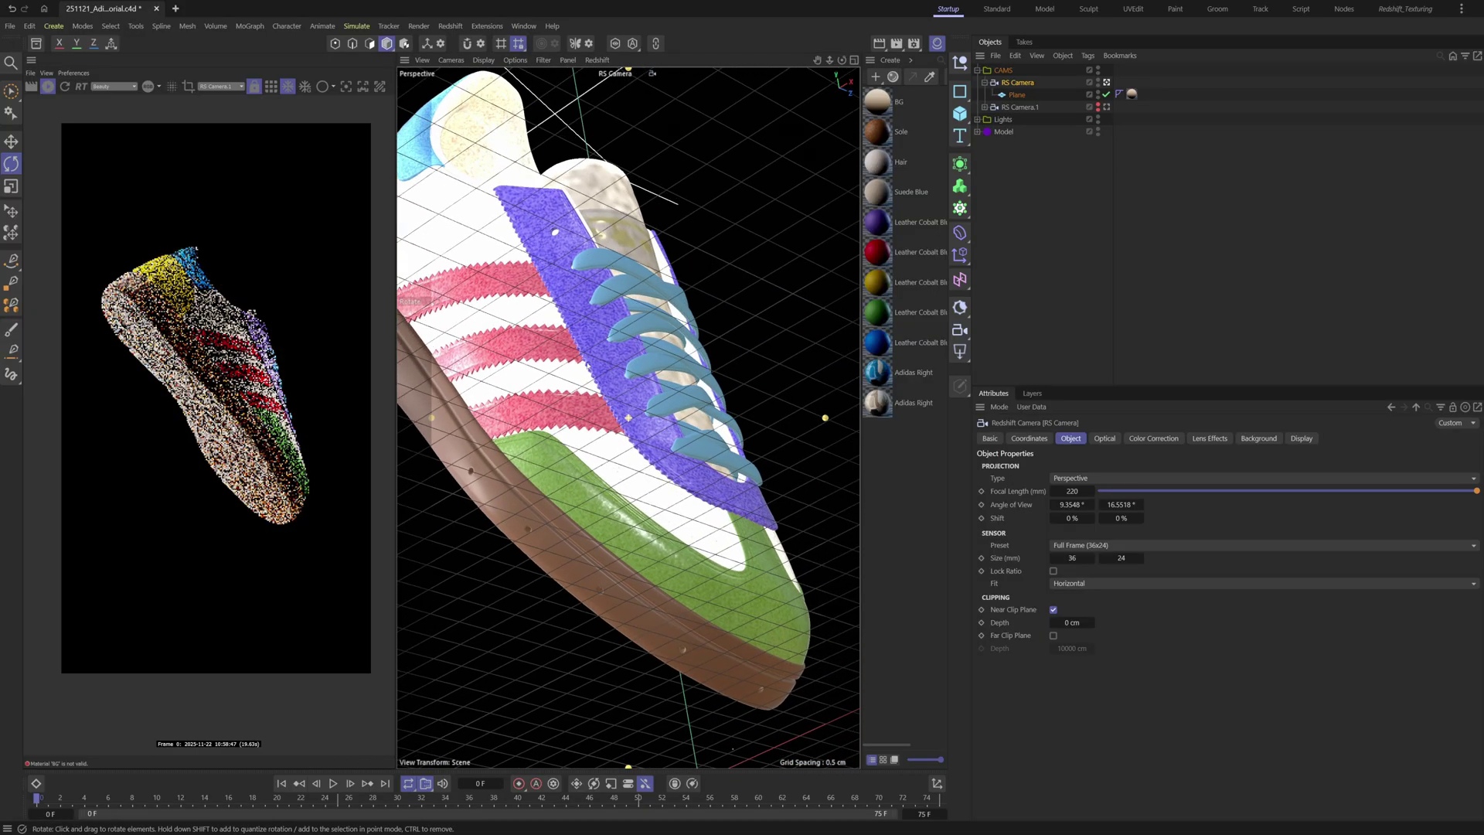
scroll(601, 355, "up", 3)
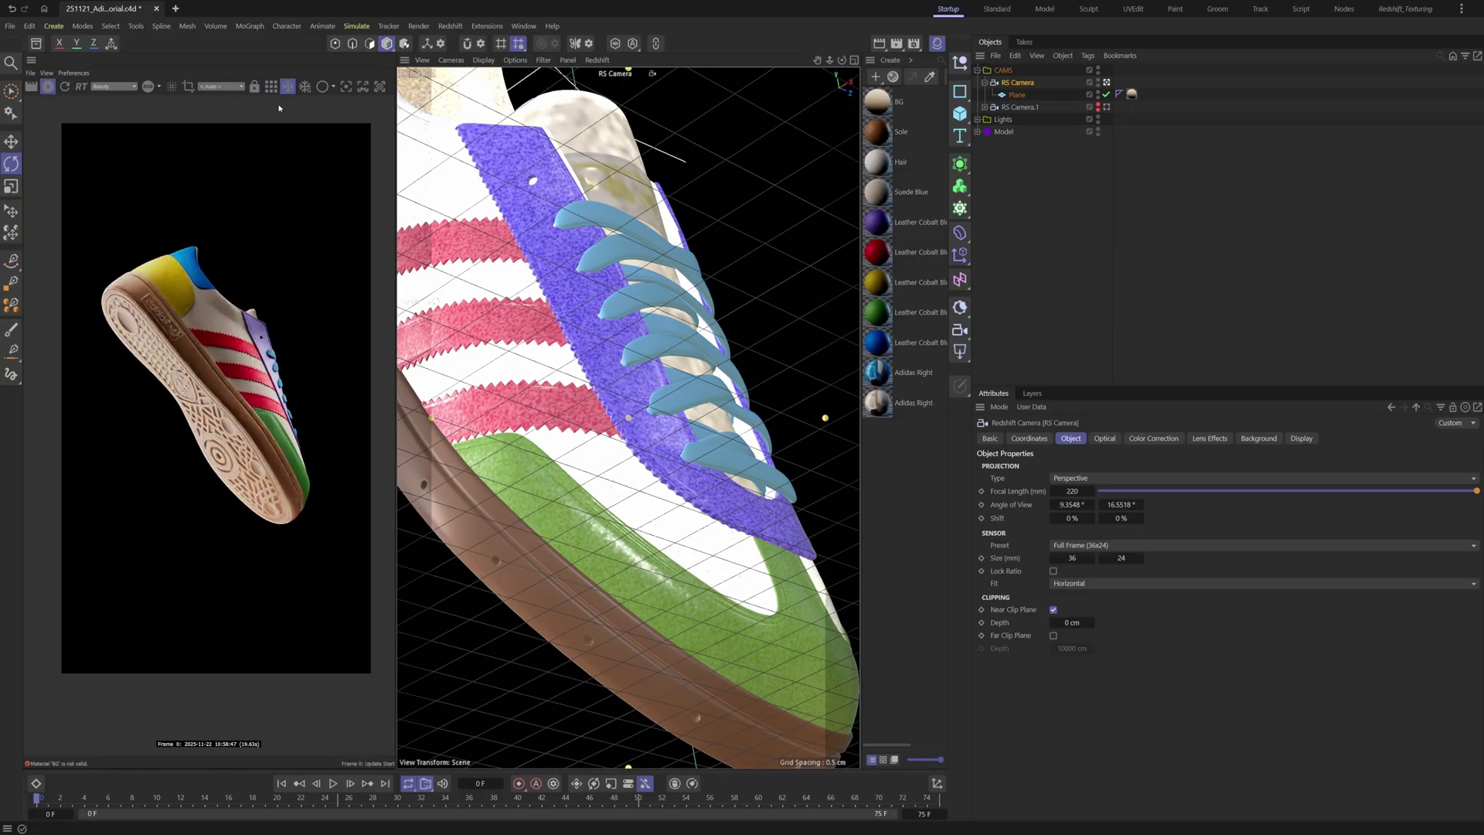
left_click(253, 87)
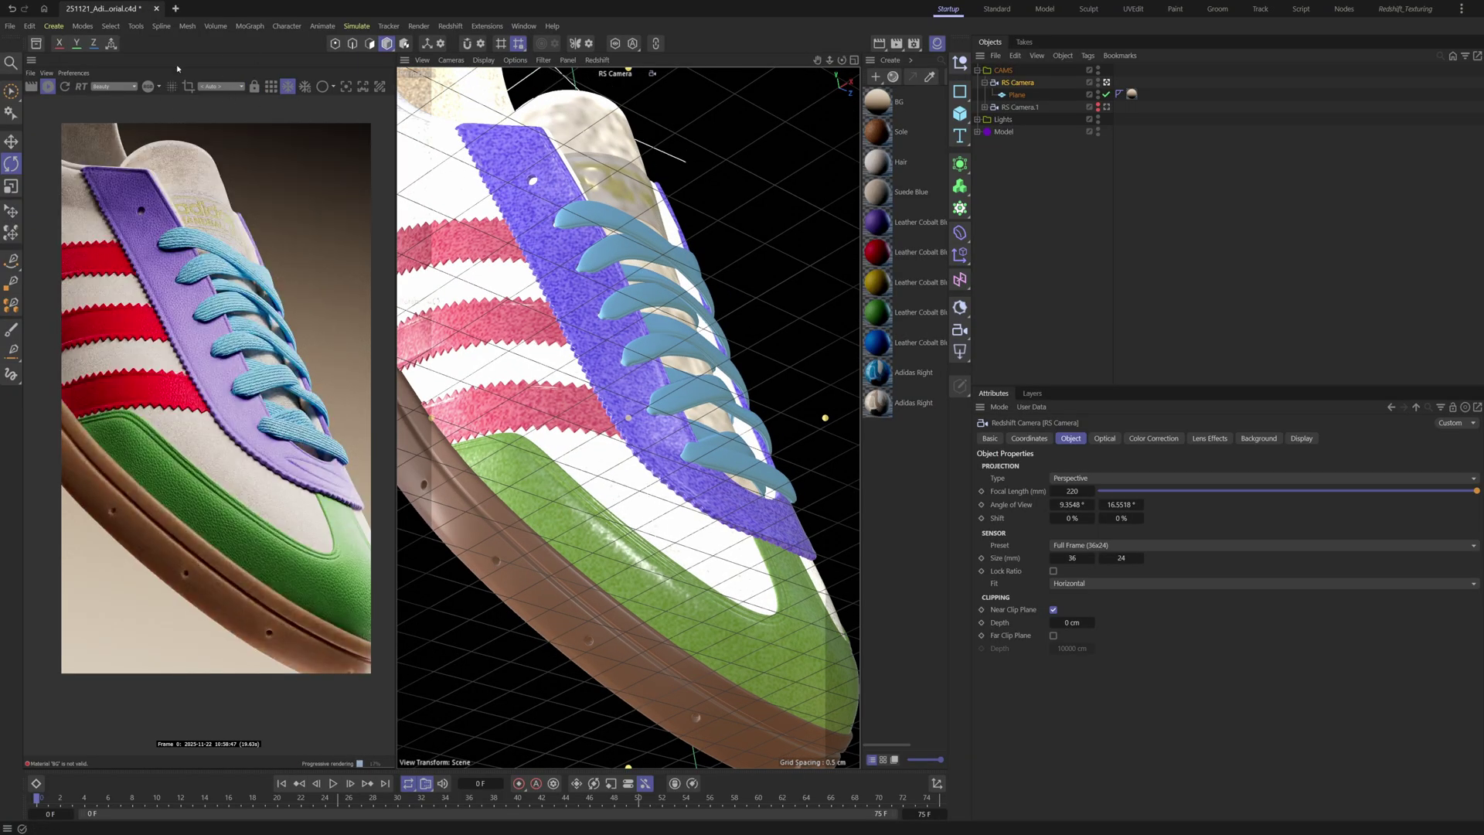
Reframe RS Camera closely on the sneaker's toe and front sole, and inspect the leather detail in the render
left_click_drag(726, 456, 611, 469, "alt")
middle_click_drag(611, 469, 599, 376, "alt")
mouse_move(514, 288)
right_mouse_down("alt")
mouse_move(793, 339)
mouse_move(526, 297)
right_mouse_up("alt")
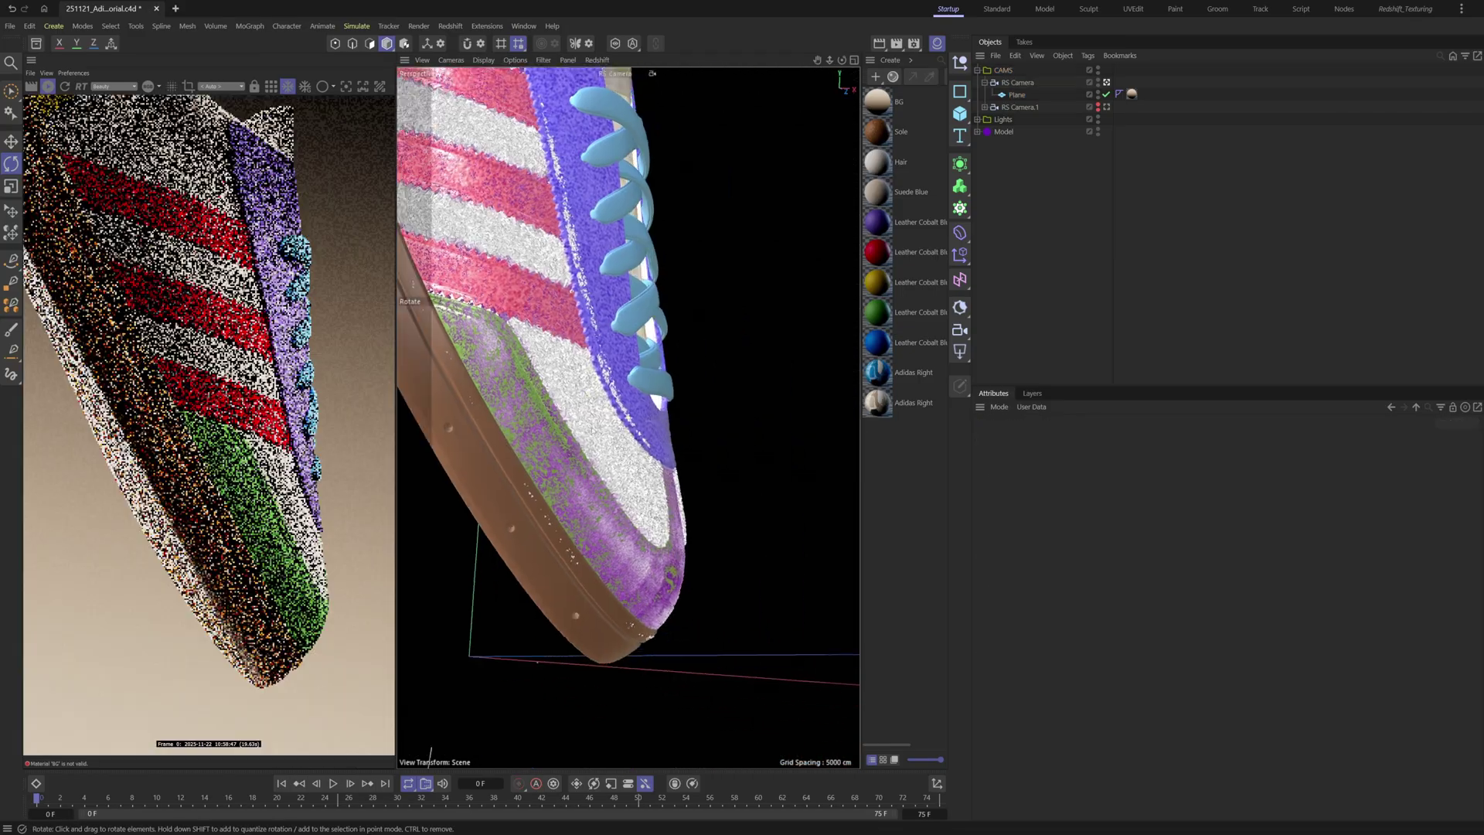
left_click_drag(606, 449, 574, 447, "alt")
scroll(605, 446, "up", 6)
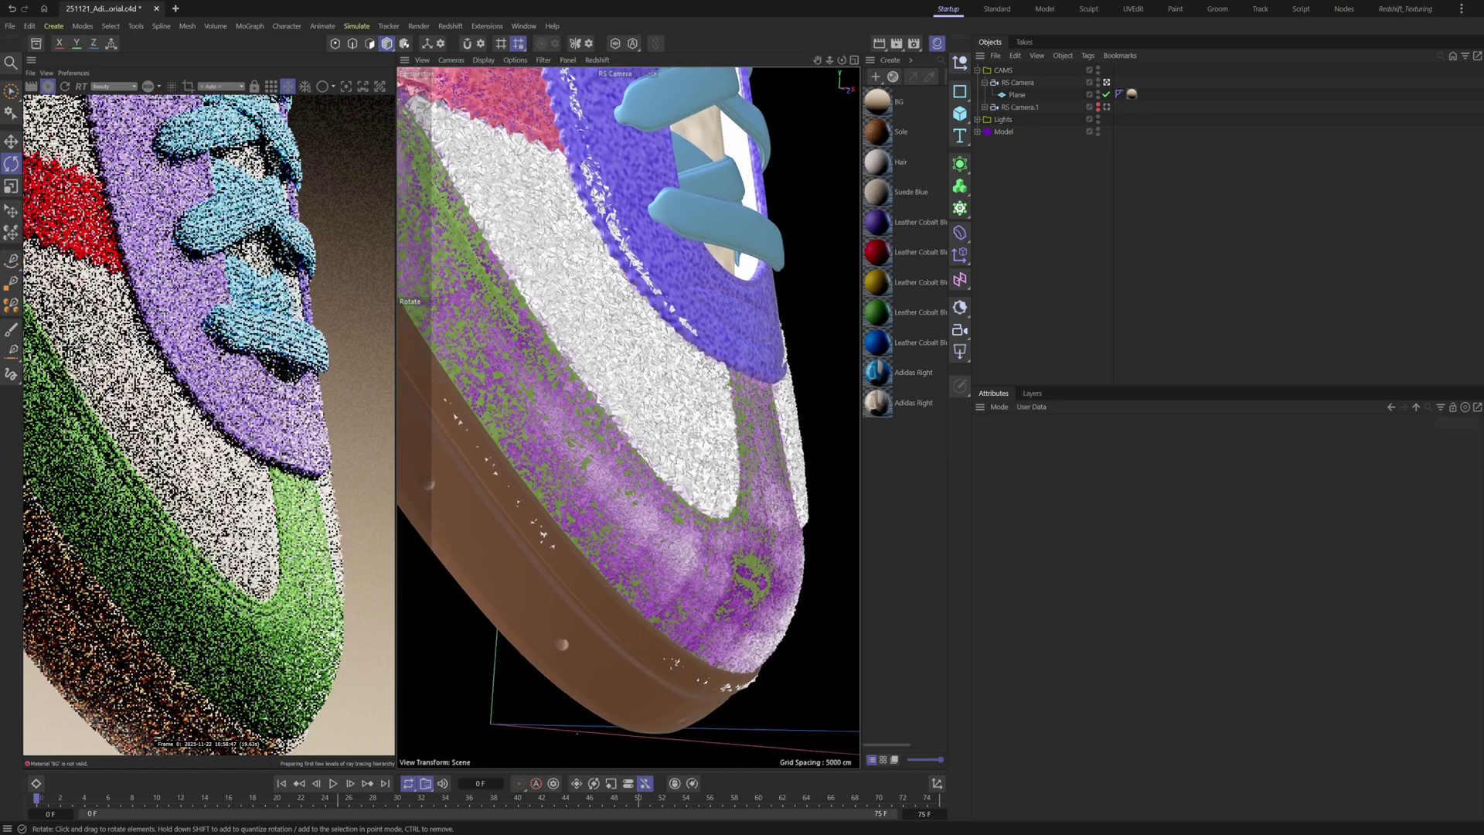
scroll(628, 418, "down", 5)
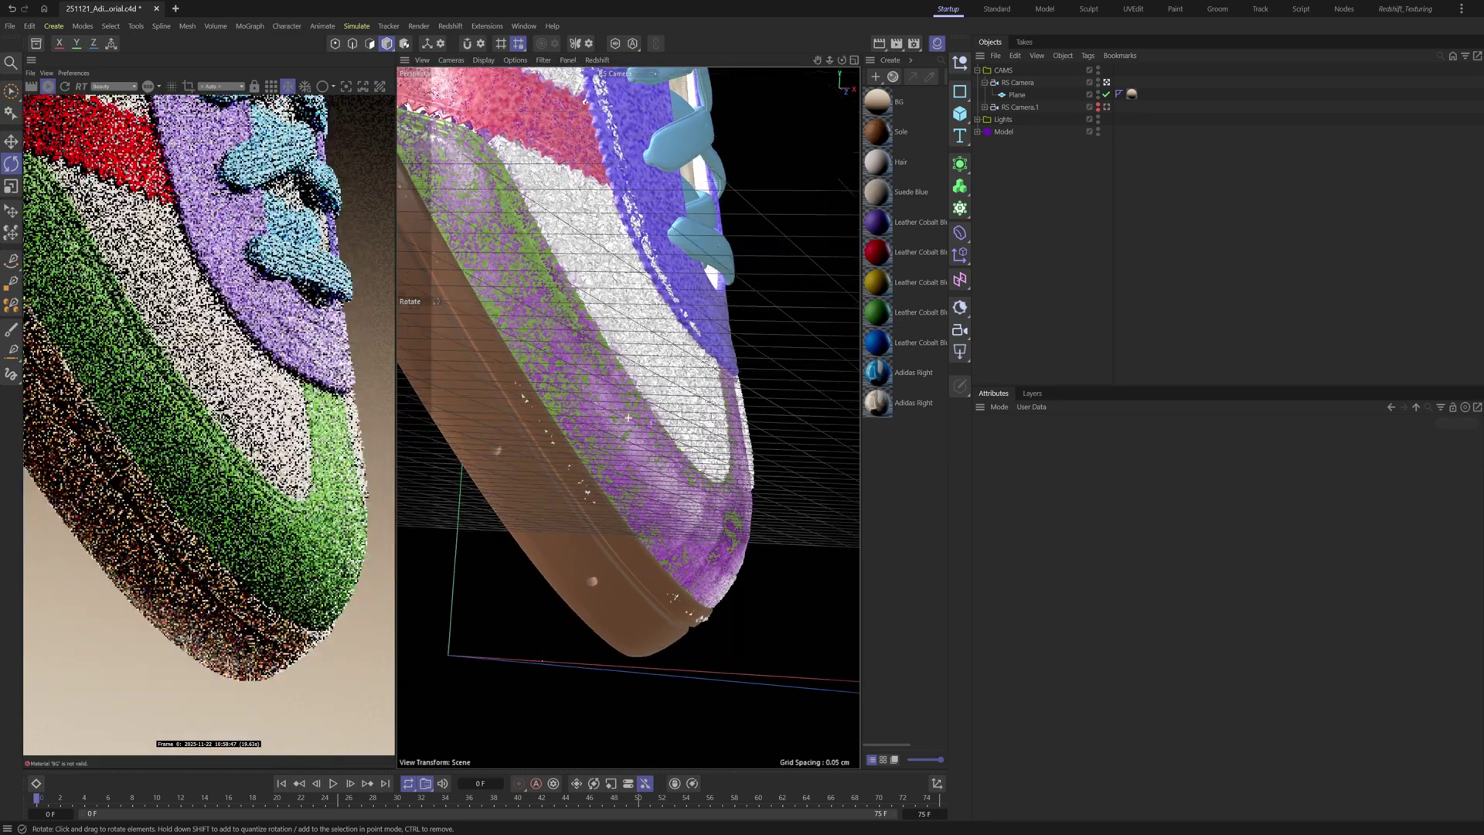
middle_click_drag(628, 418, 625, 424, "alt")
scroll(247, 409, "down", 1)
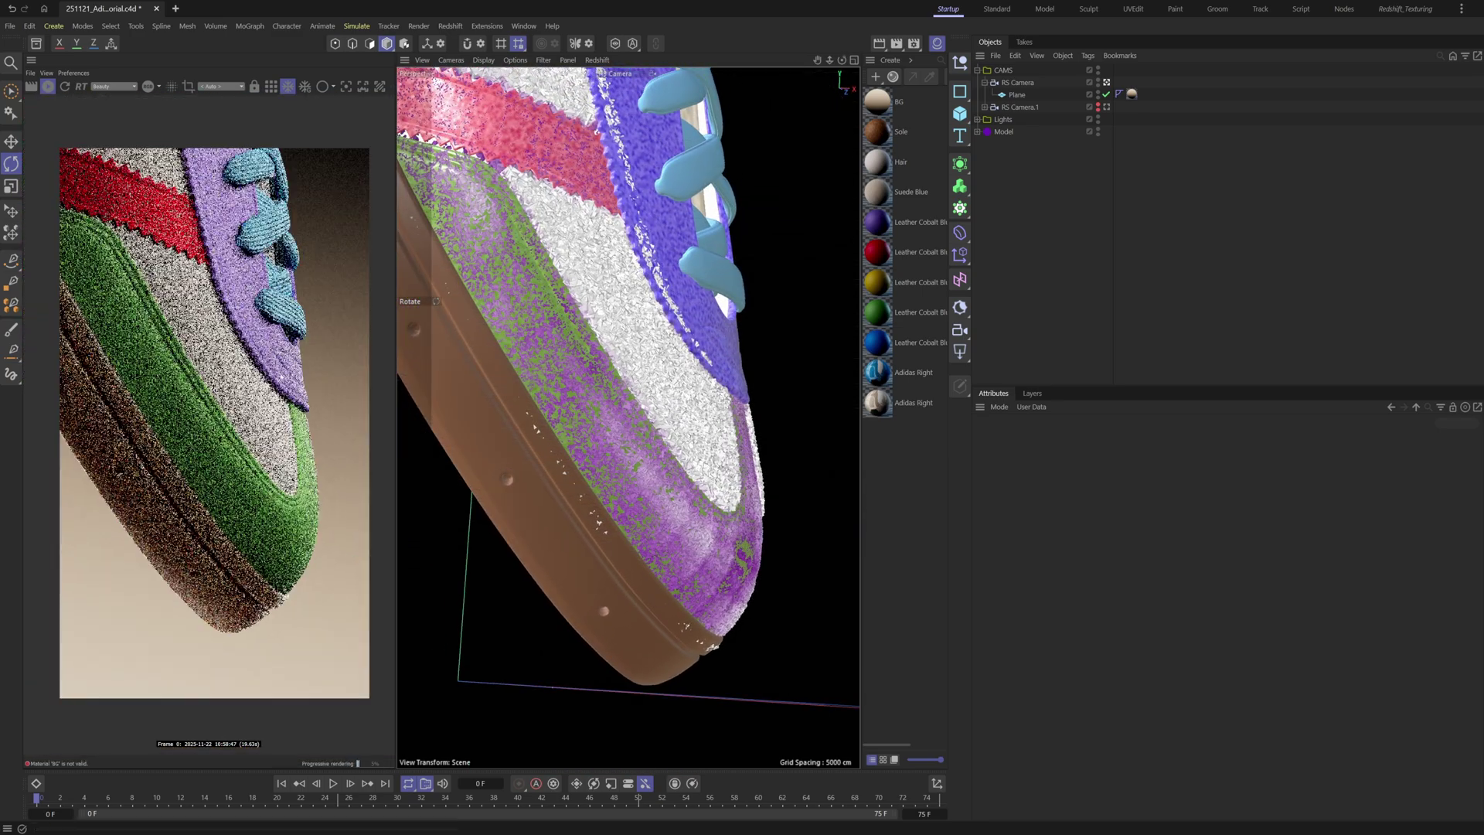
left_click_drag(258, 304, 251, 278)
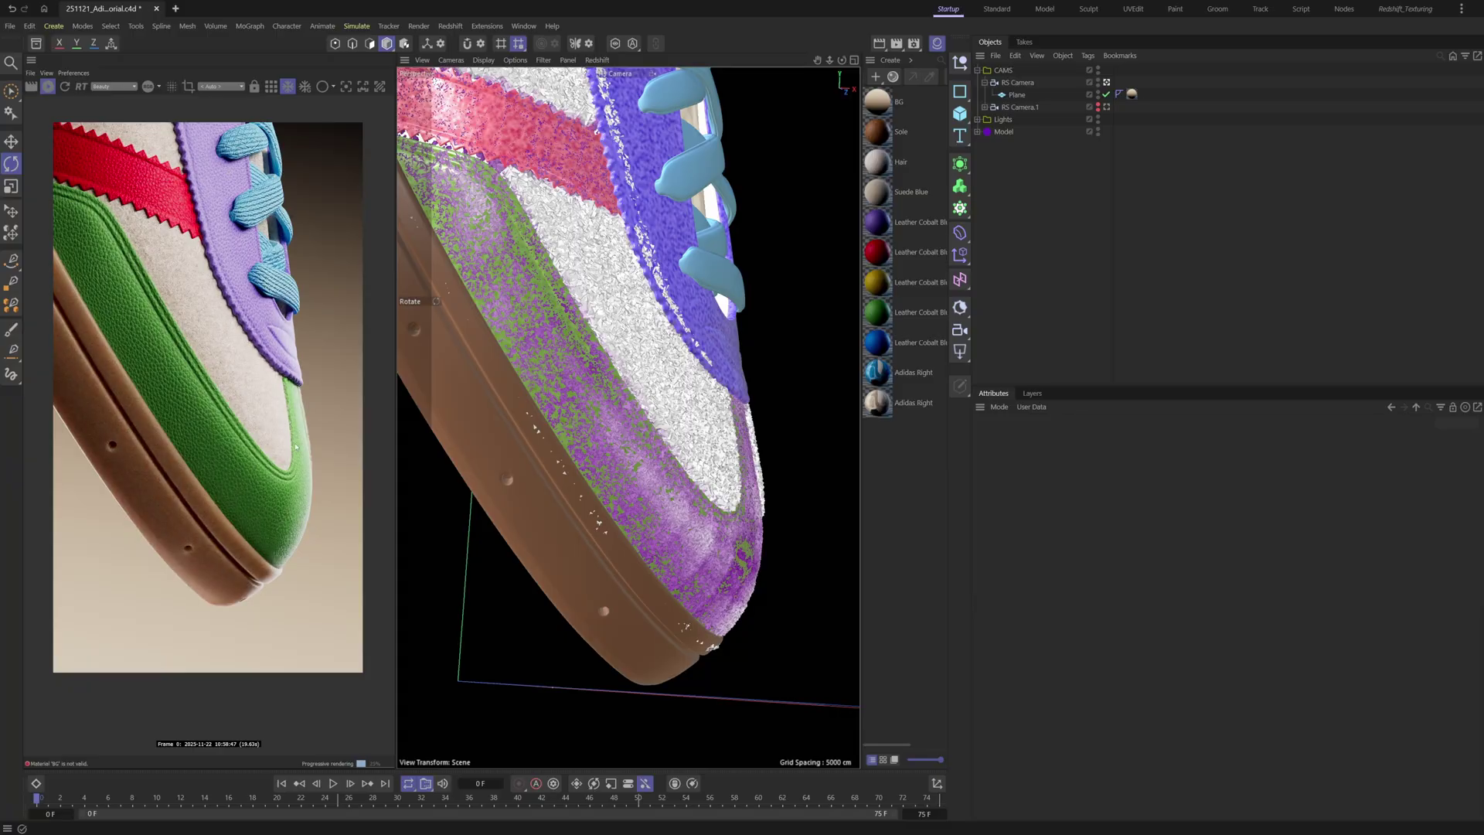
scroll(239, 492, "up", 5)
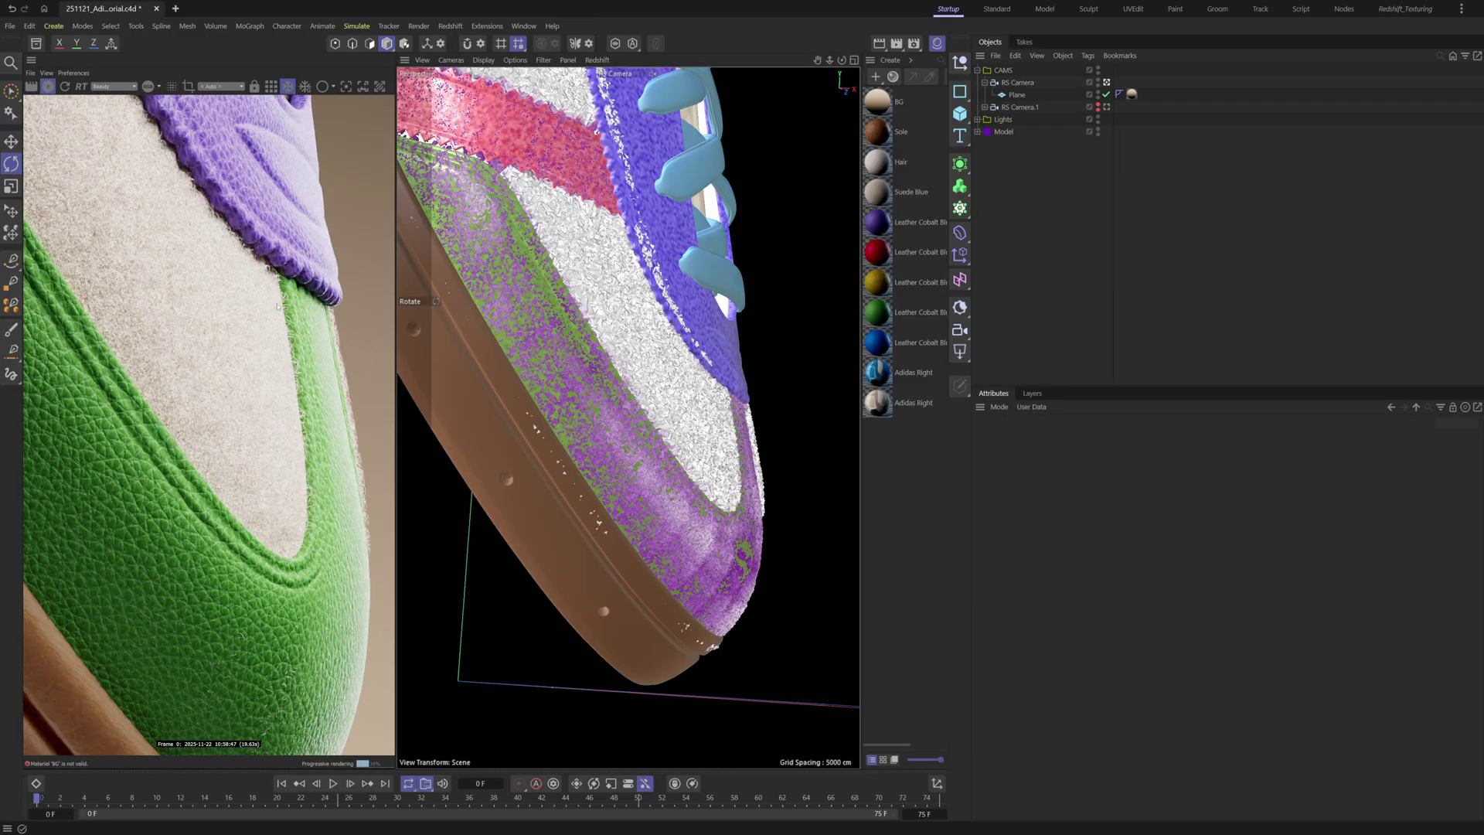
scroll(222, 411, "down", 5)
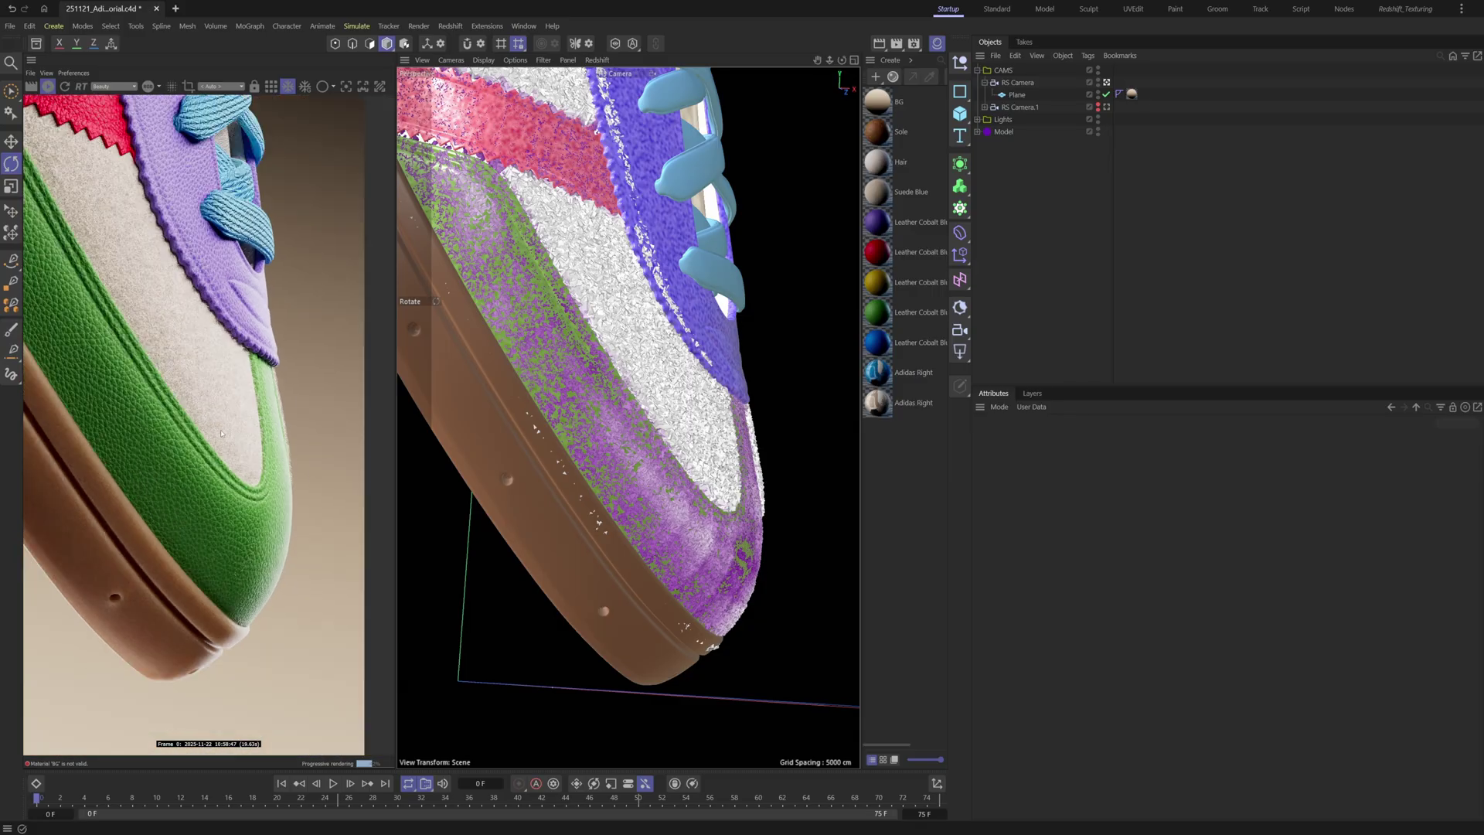
Try an aperture of 25 on RS Camera, check the blur on the toe, and settle on an aperture of 55
left_click(994, 84)
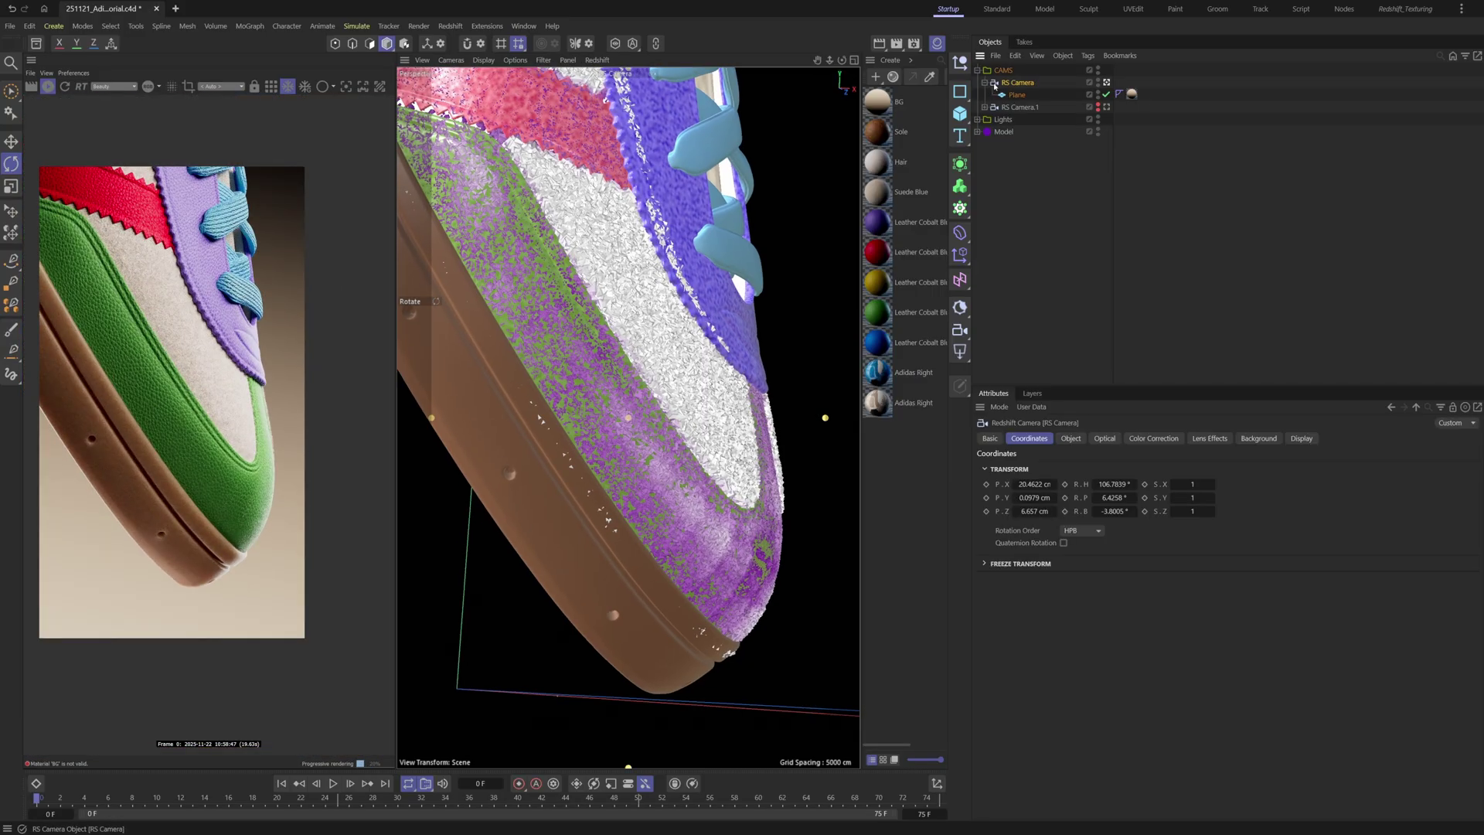
left_click(1104, 438)
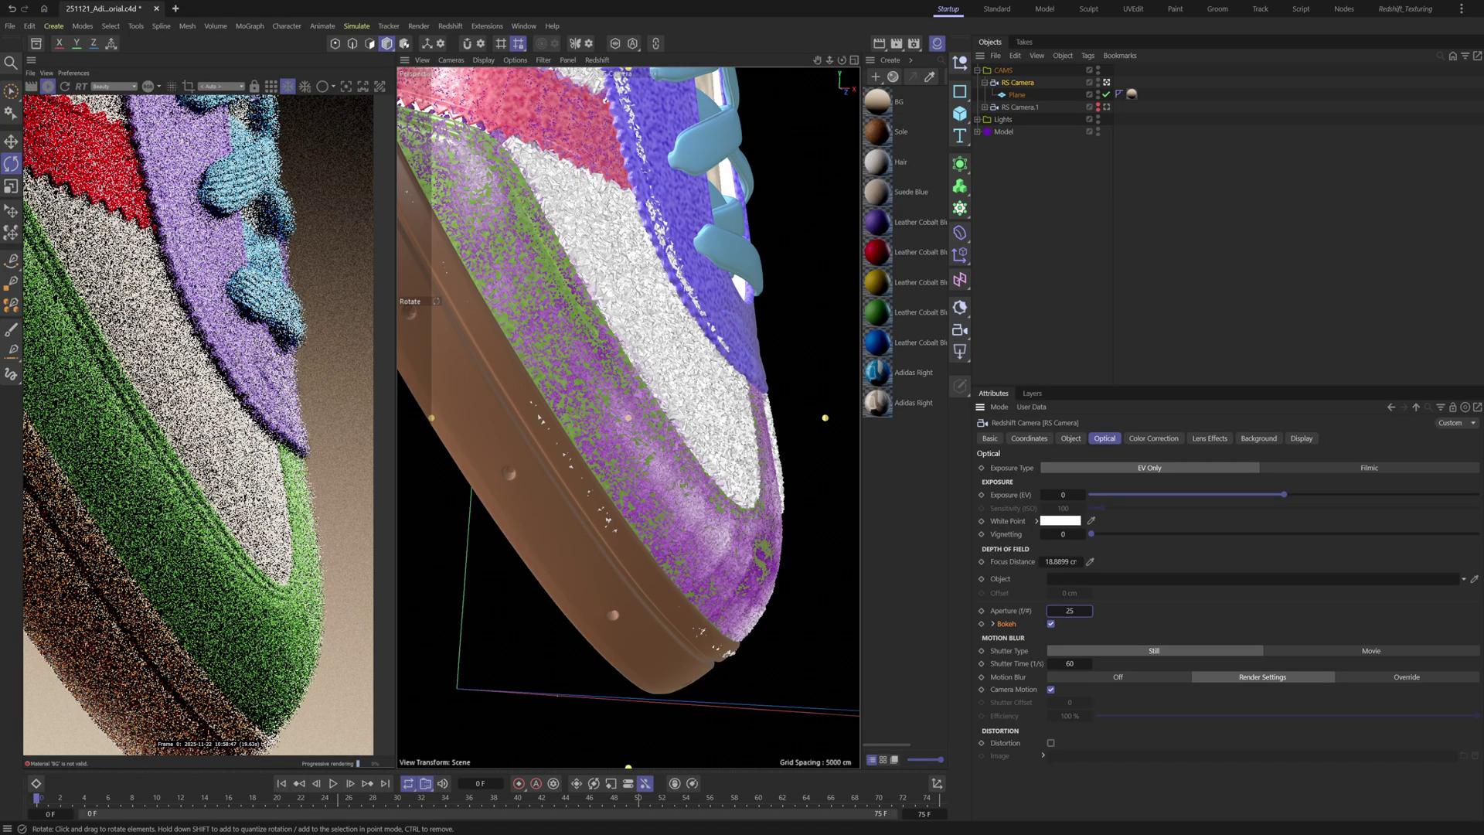
scroll(243, 422, "down", 3)
left_click_drag(258, 427, 289, 402)
scroll(273, 428, "up", 2)
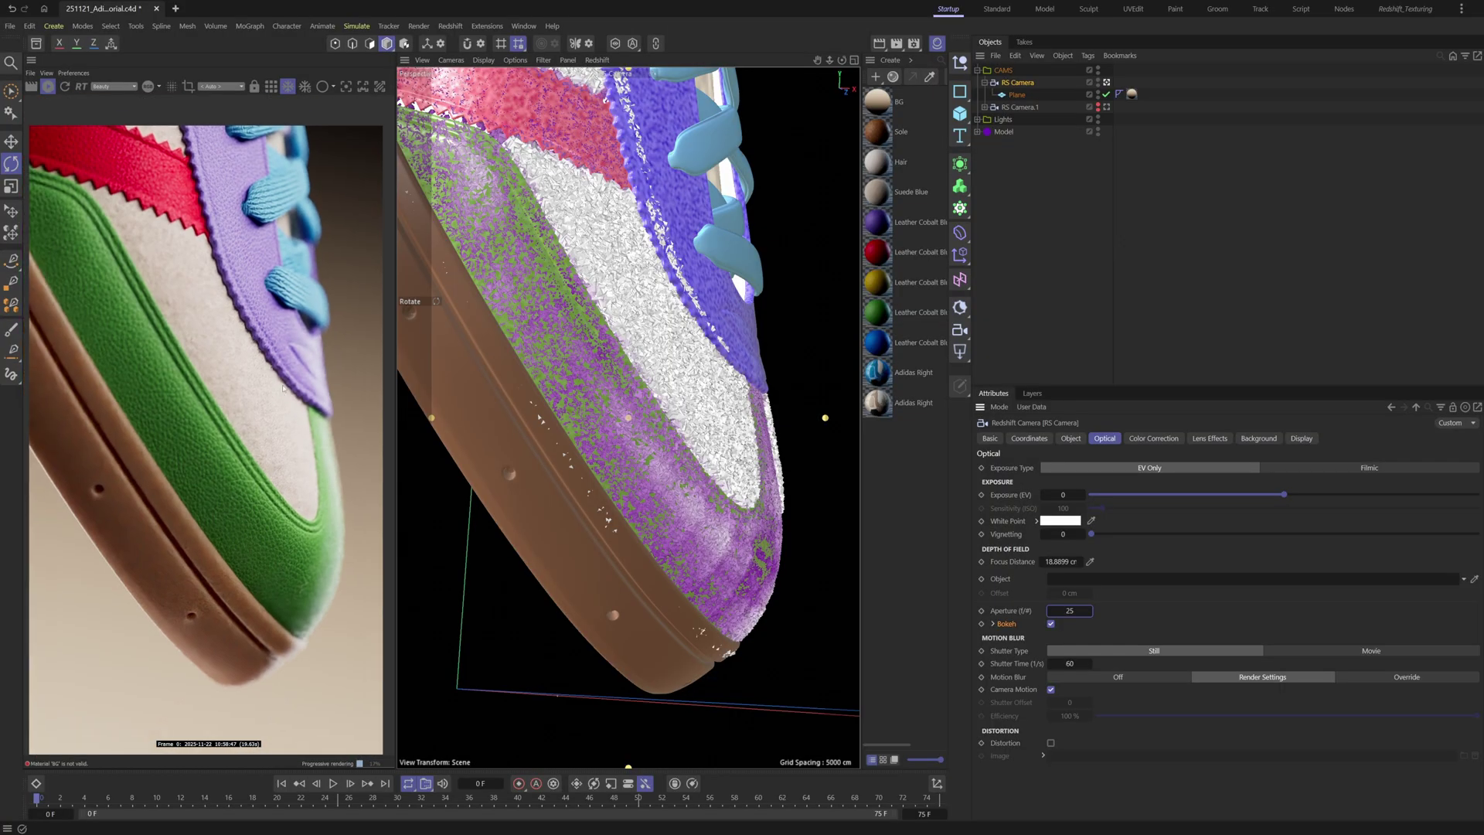
scroll(288, 403, "down", 2)
left_click(1071, 611)
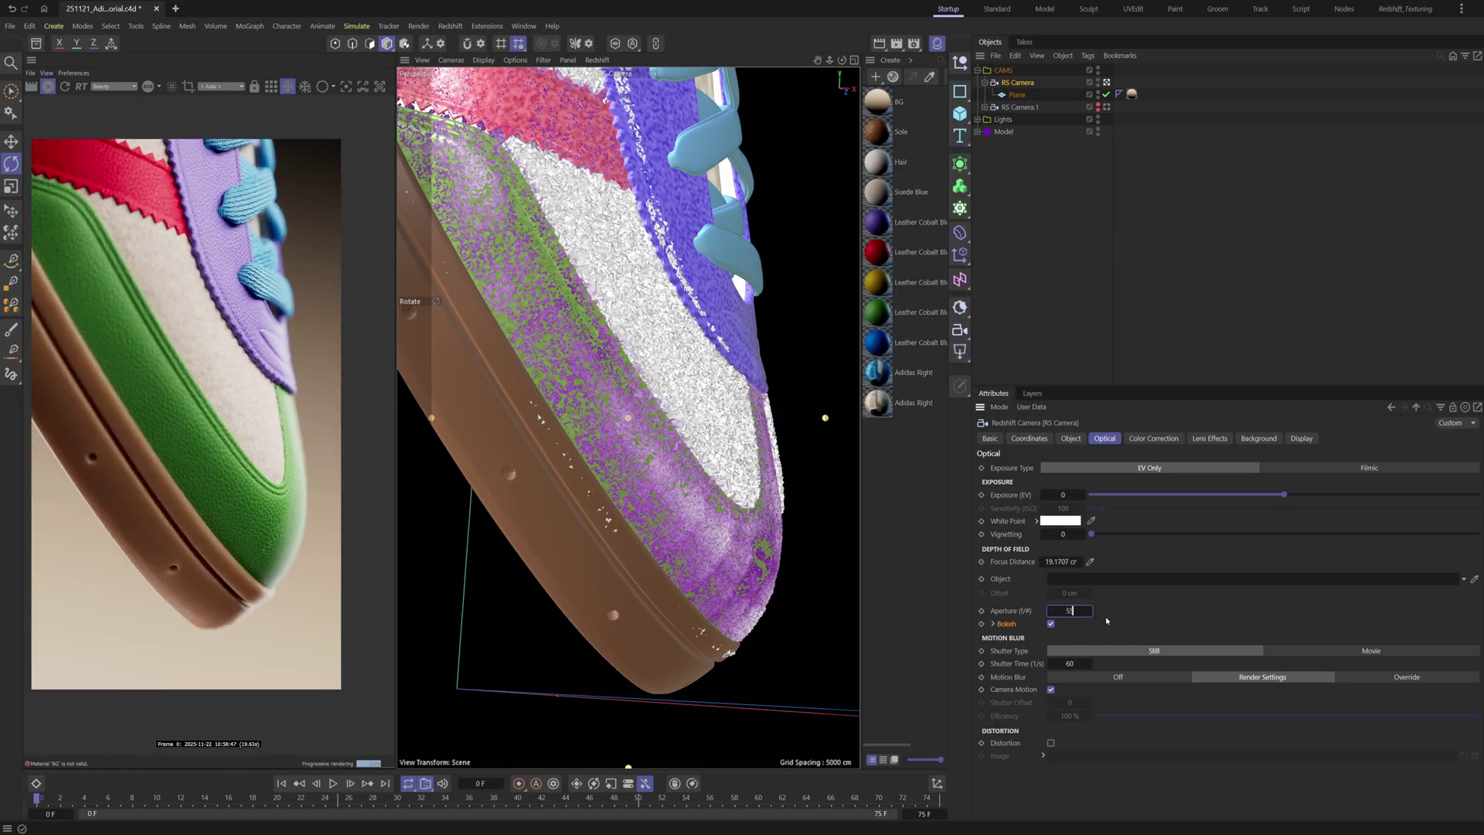
key("Return")
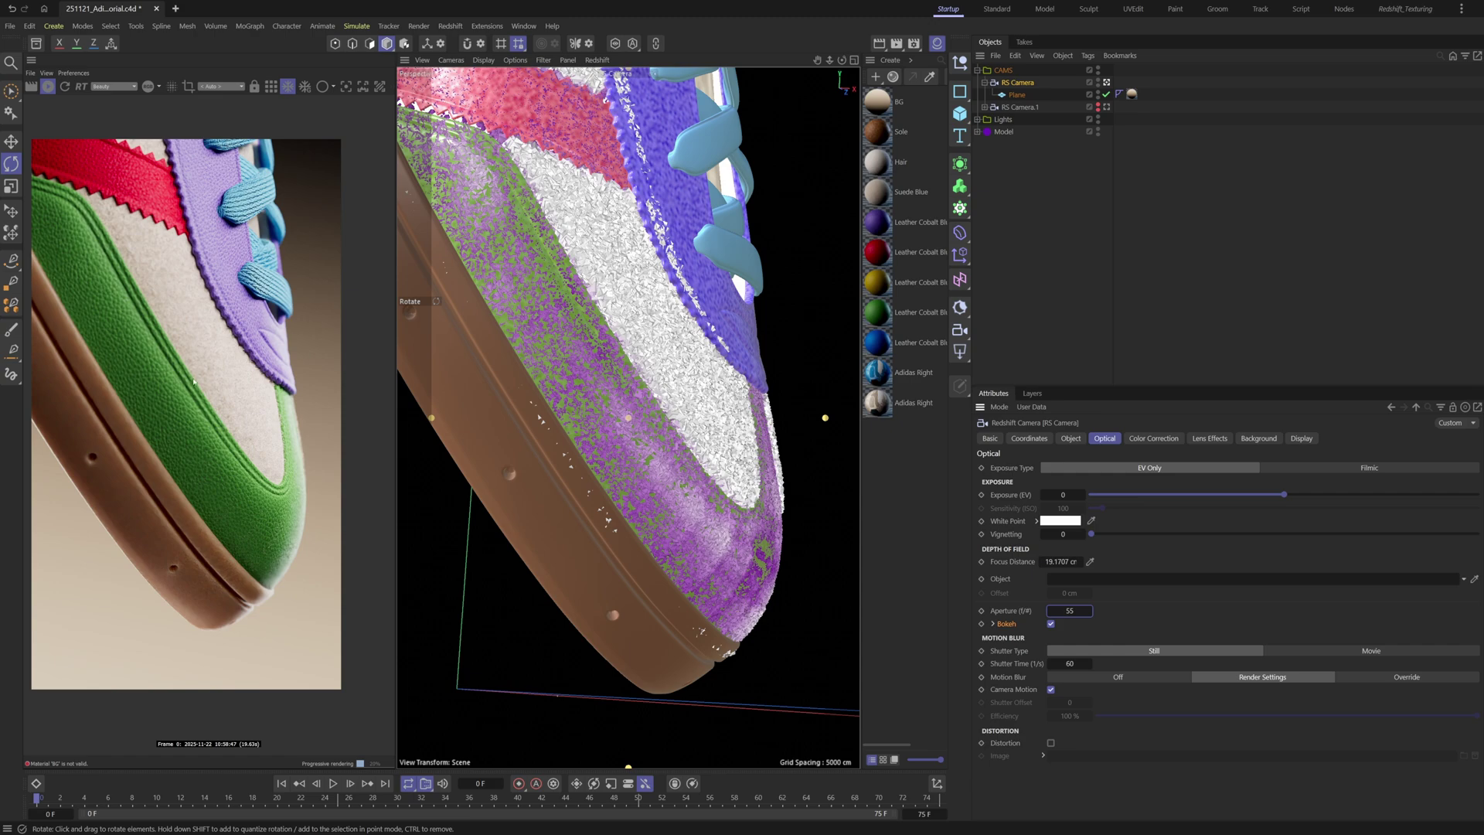
Widen the render view and store a snapshot of the toe close-up render
scroll(226, 410, "up", 2)
left_click_drag(226, 410, 256, 409)
scroll(240, 404, "down", 3)
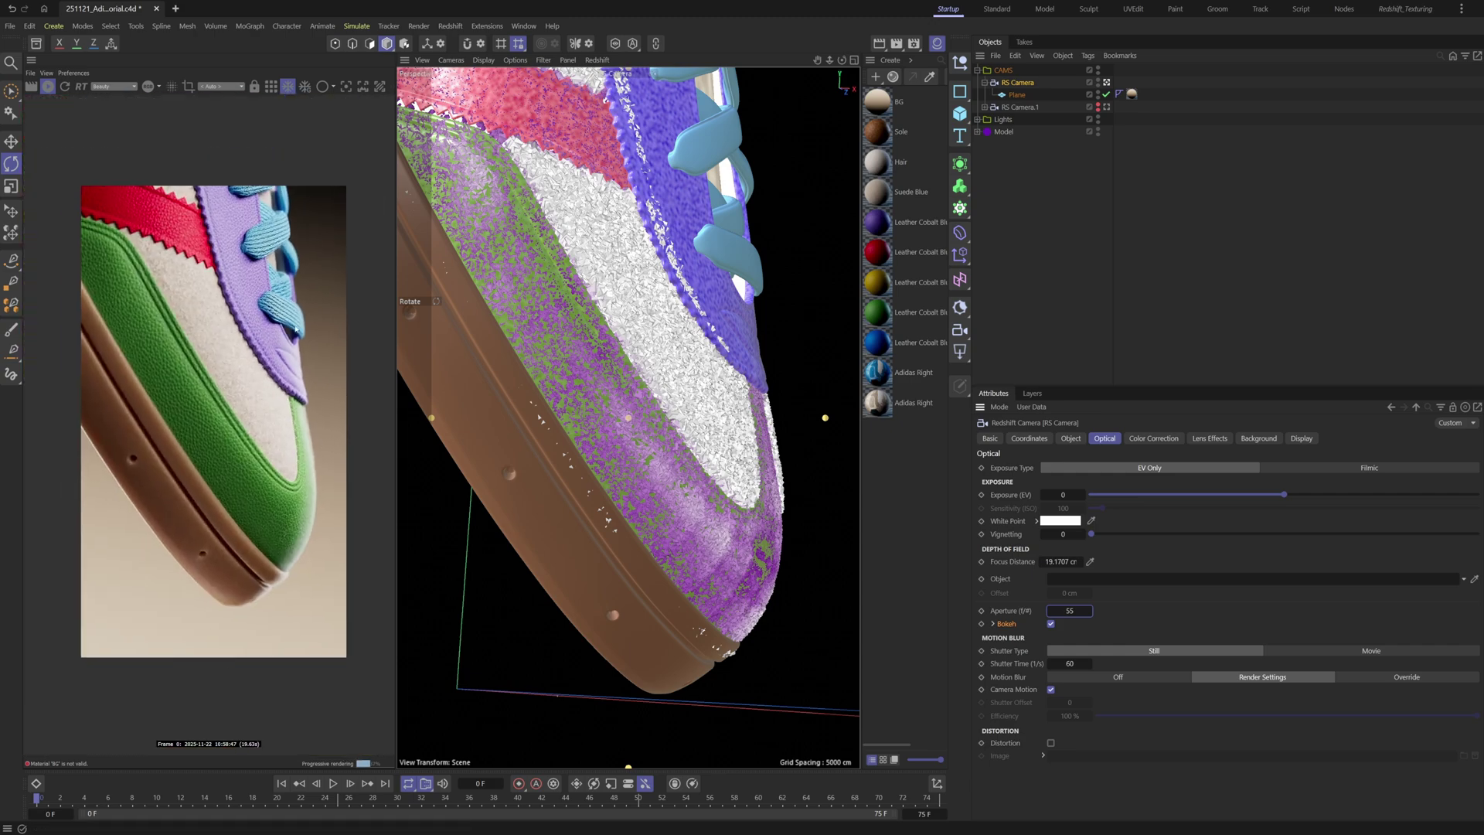
left_click_drag(396, 84, 467, 74)
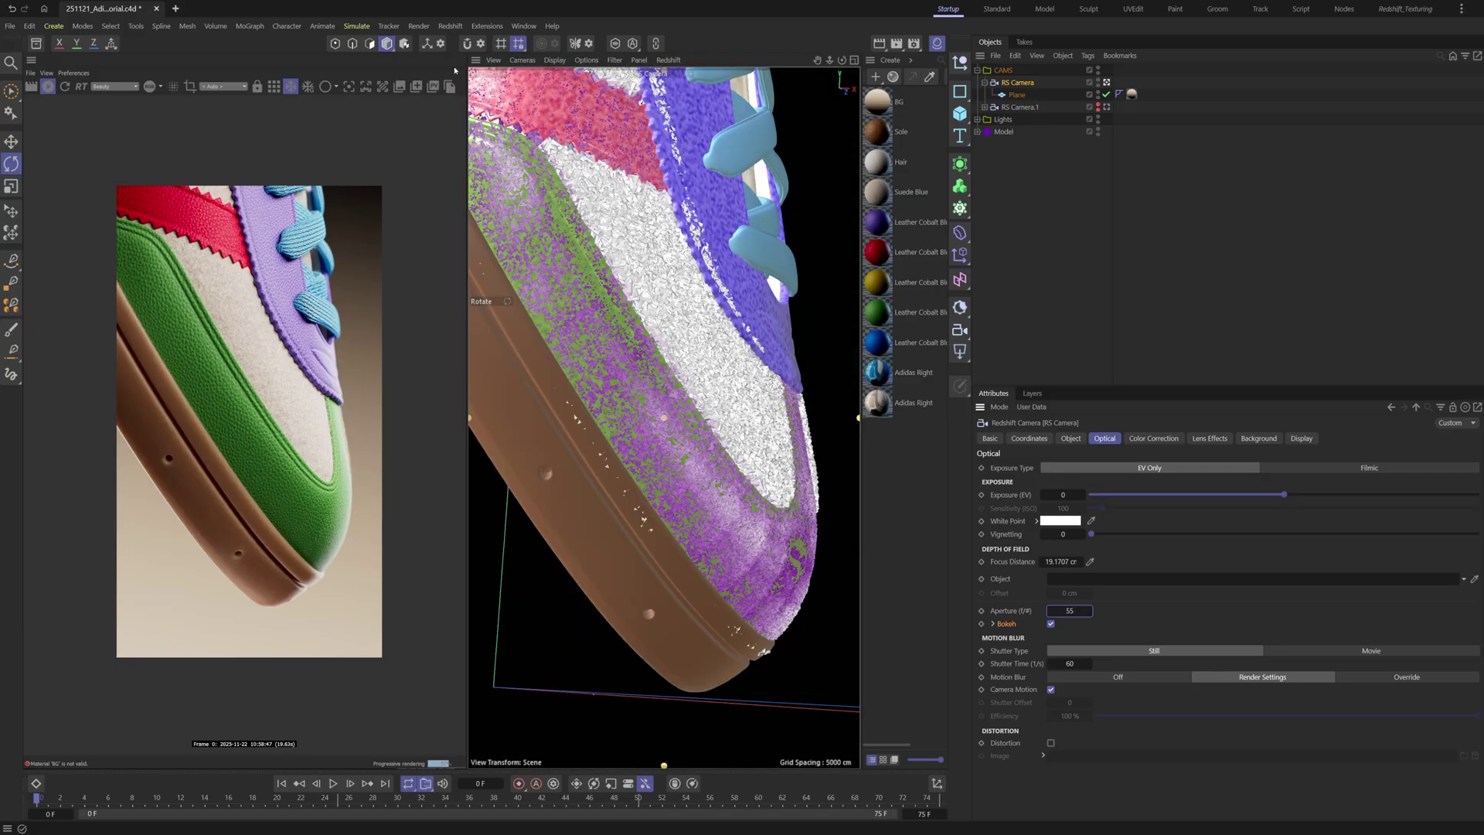
left_click(398, 86)
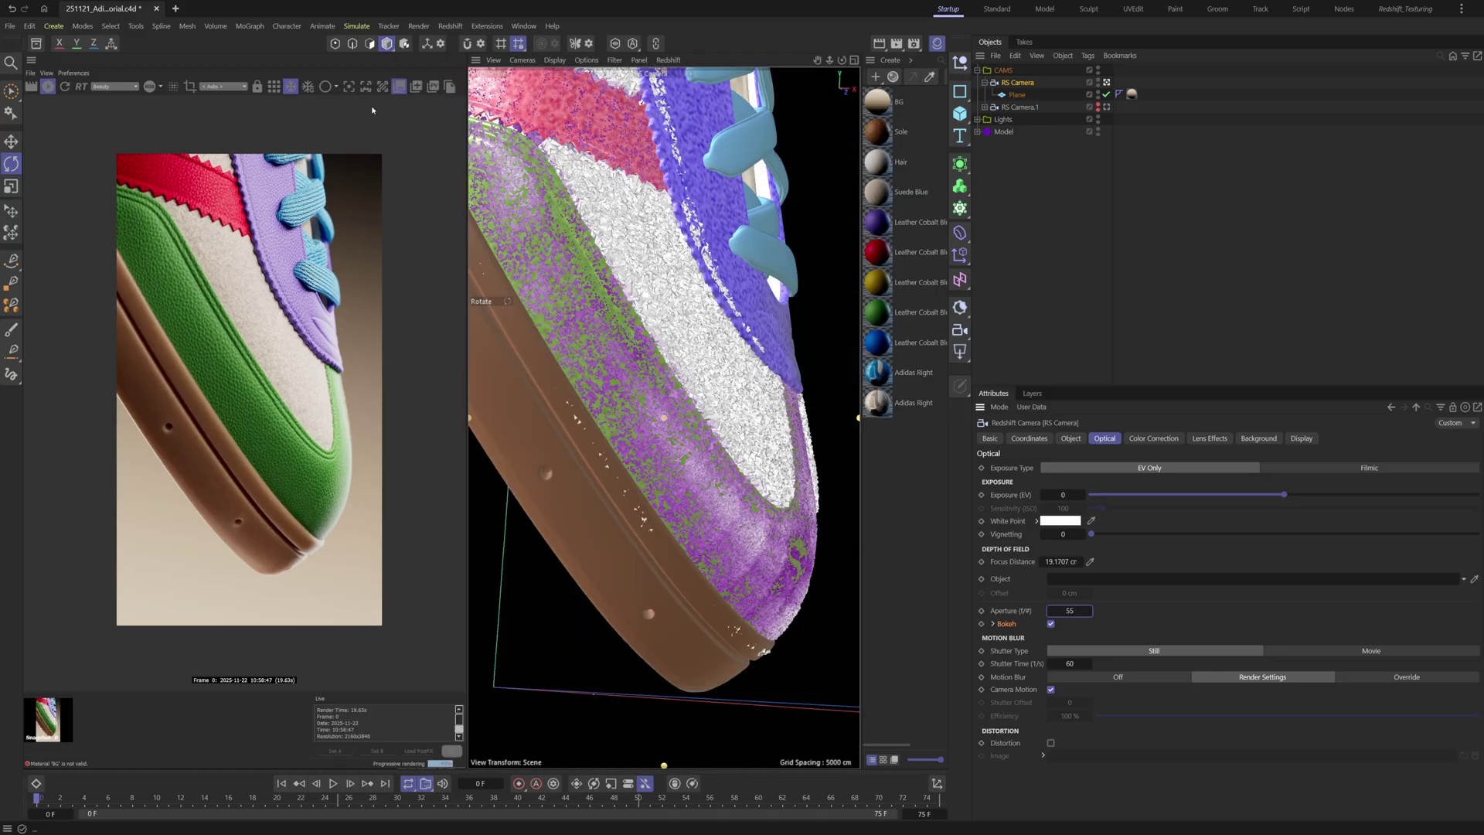
Duplicate RS Camera with its backdrop plane, look through the copy, and hide the original camera
left_click(985, 82)
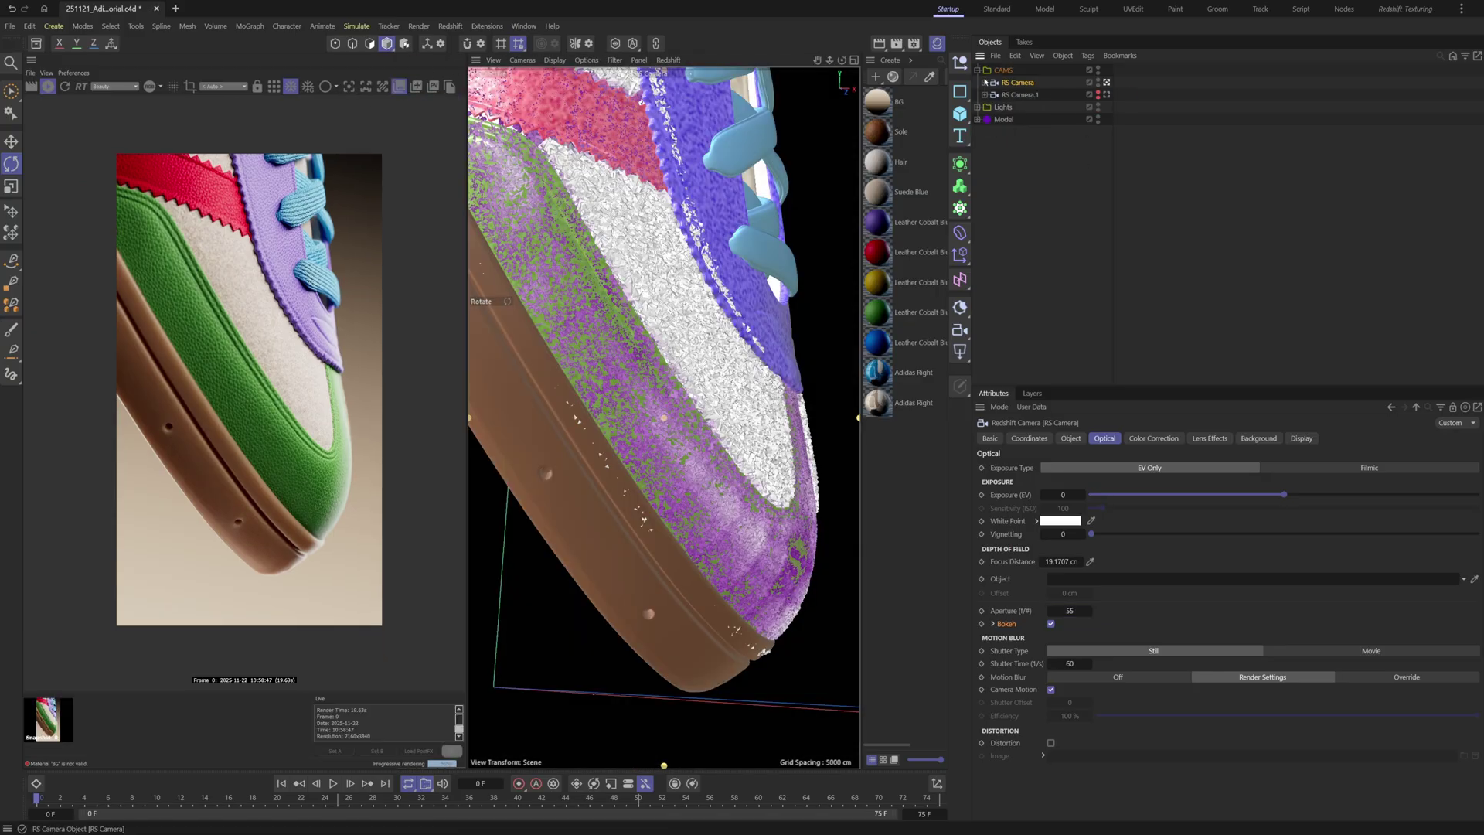
left_click_drag(1022, 85, 1025, 76, "ctrl")
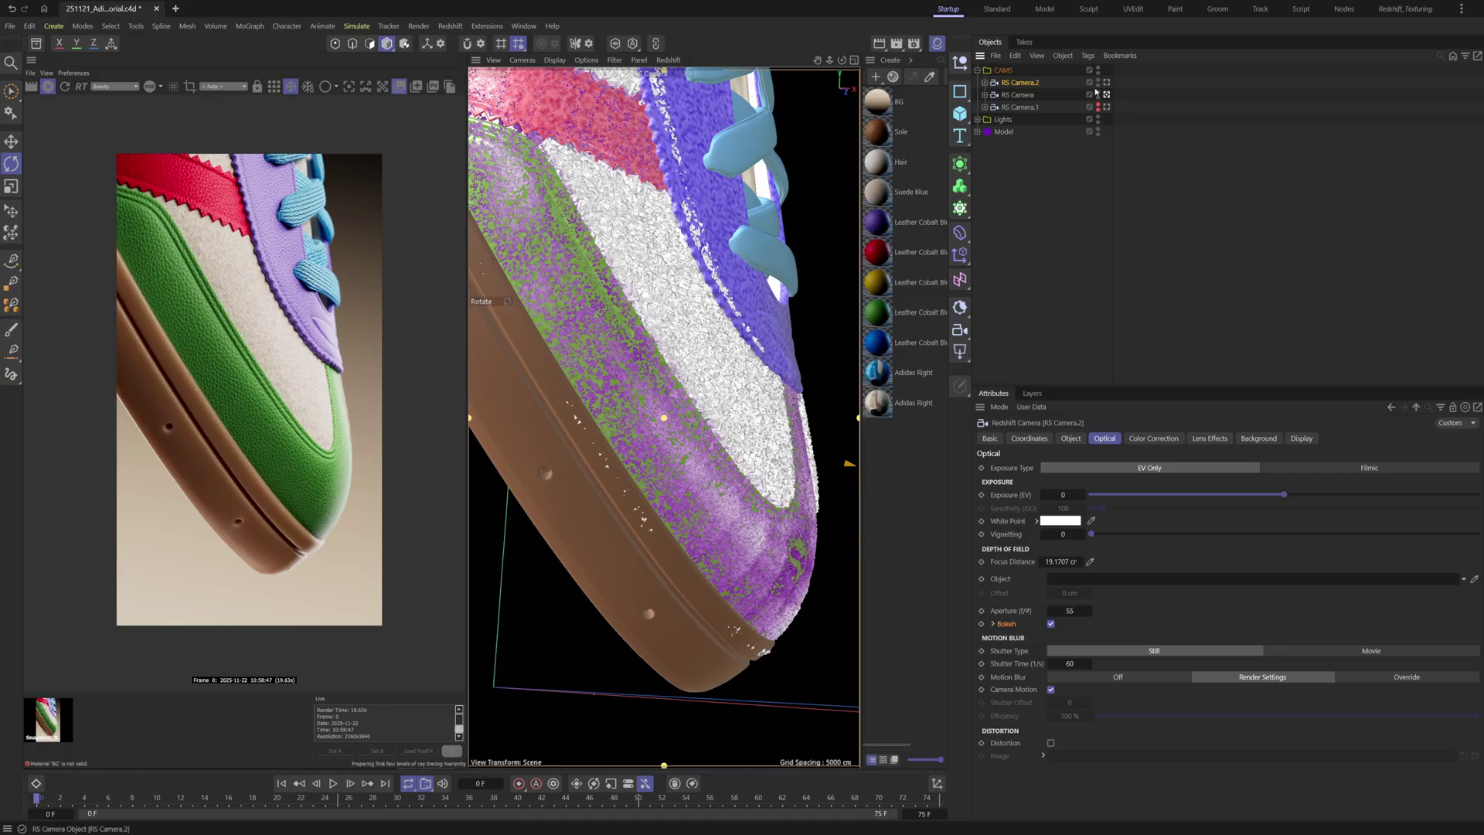
left_click(1107, 82)
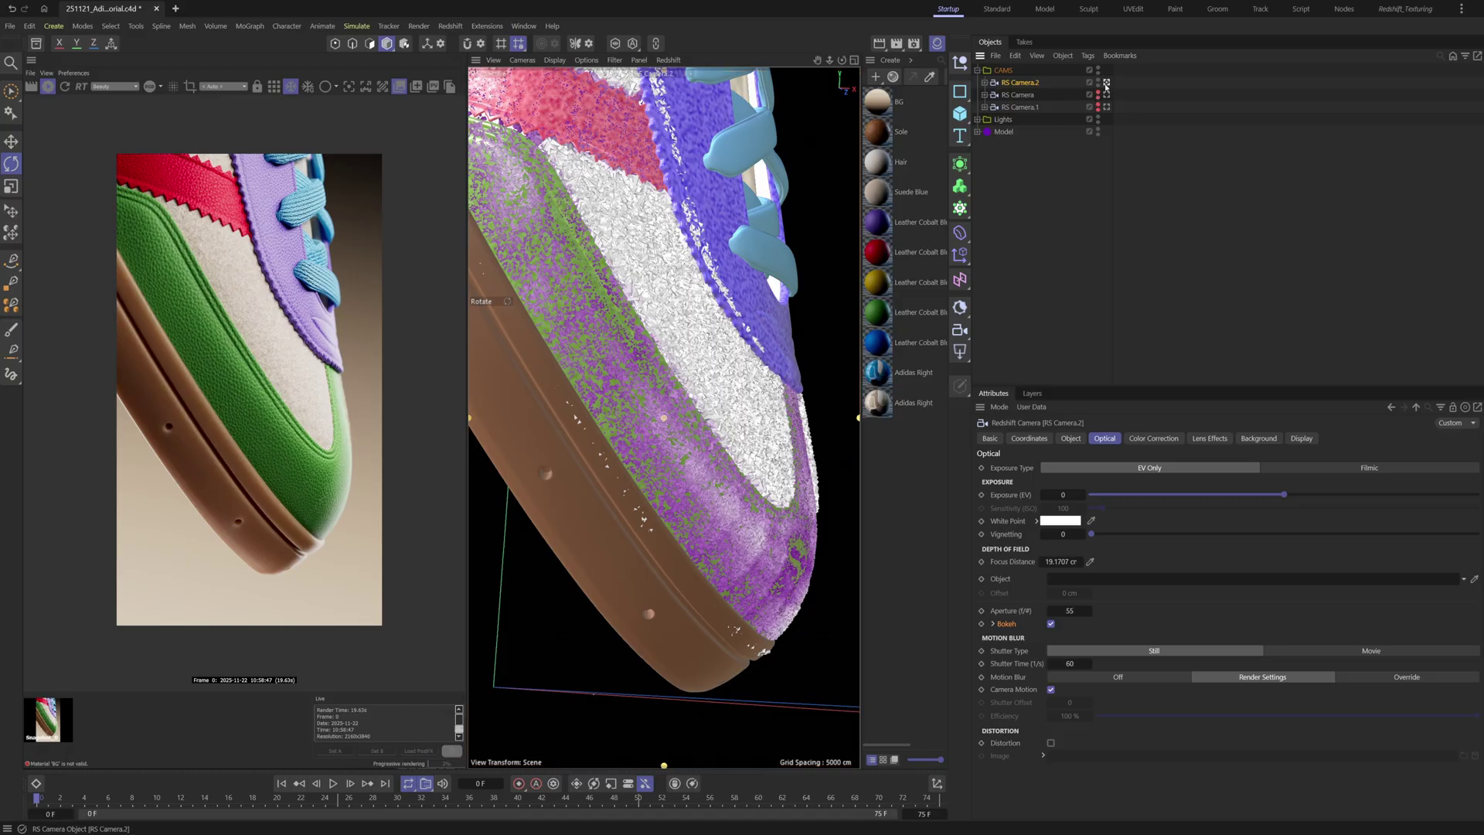
Frame the heel from below with the new camera so the adidas logo on the sole's side fills the shot diagonally
scroll(643, 330, "down", 2)
middle_click_drag(643, 329, 766, 456, "alt")
scroll(742, 410, "down", 3)
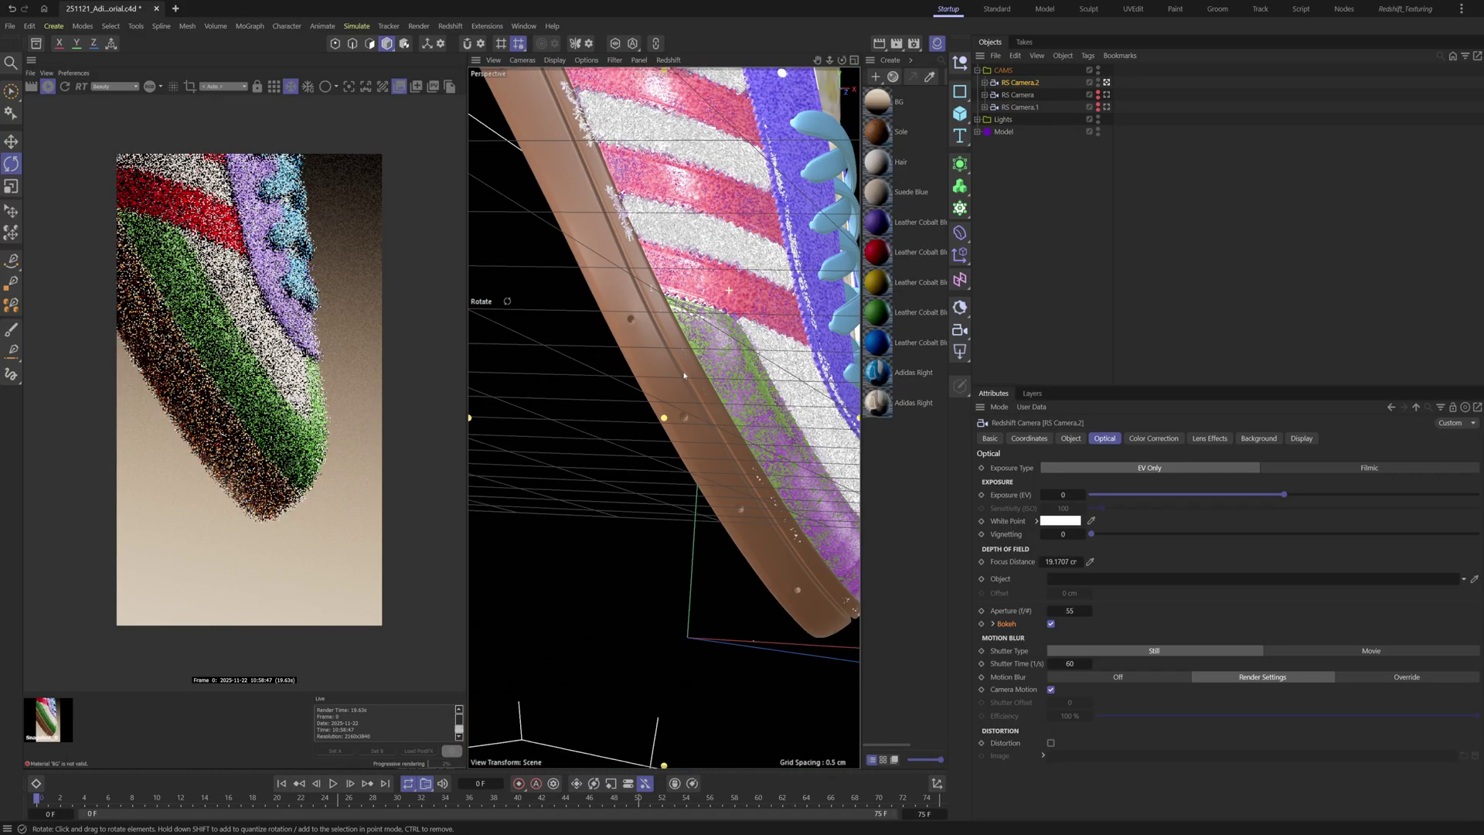
middle_click_drag(695, 348, 740, 680, "alt")
scroll(588, 471, "up", 3)
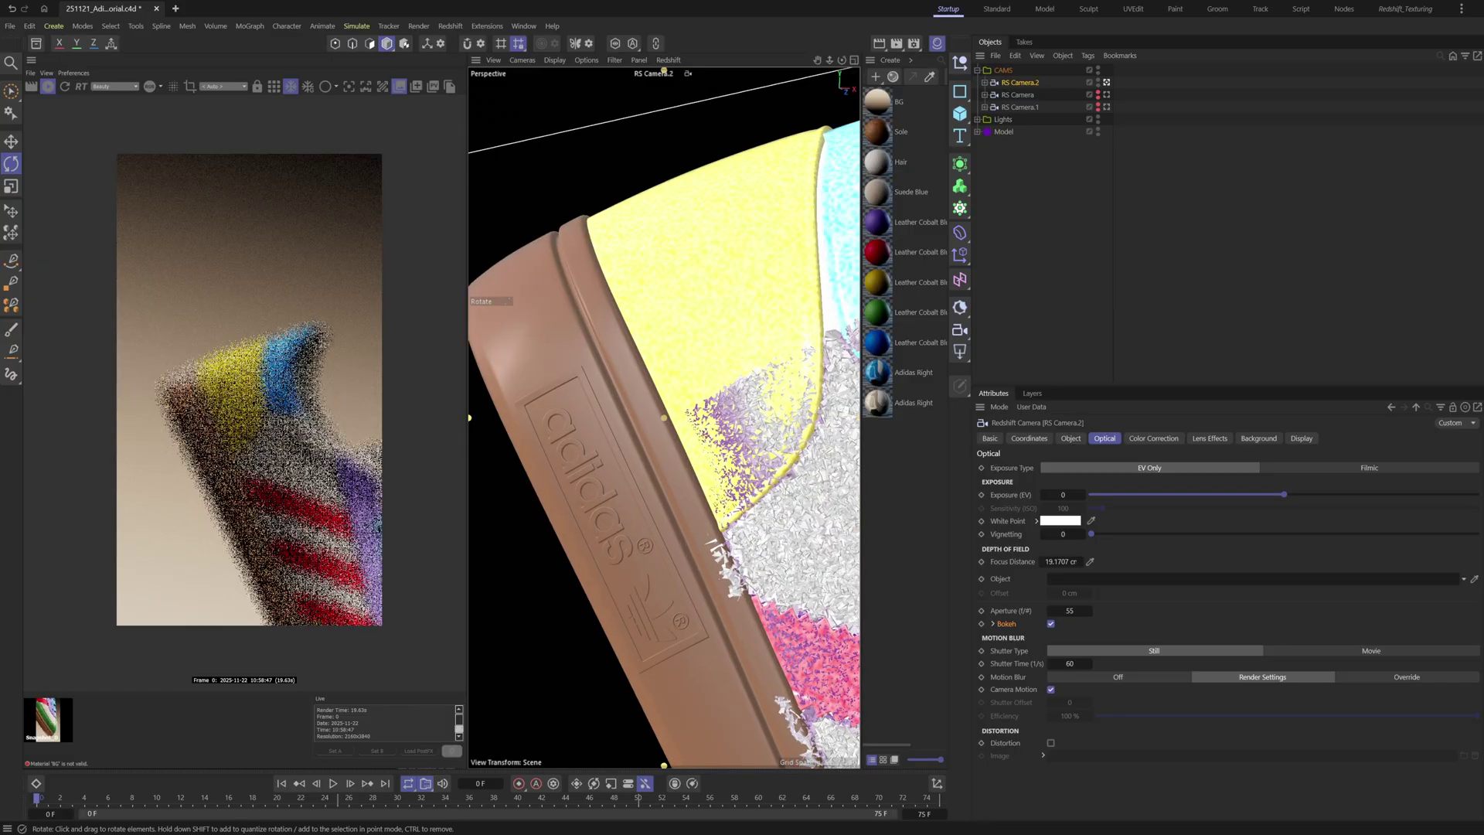
left_click_drag(649, 464, 784, 488, "alt")
middle_click_drag(727, 491, 733, 373, "alt")
left_click_drag(832, 136, 742, 310, "alt")
middle_click_drag(702, 396, 662, 419, "alt")
left_click_drag(658, 414, 680, 332, "alt")
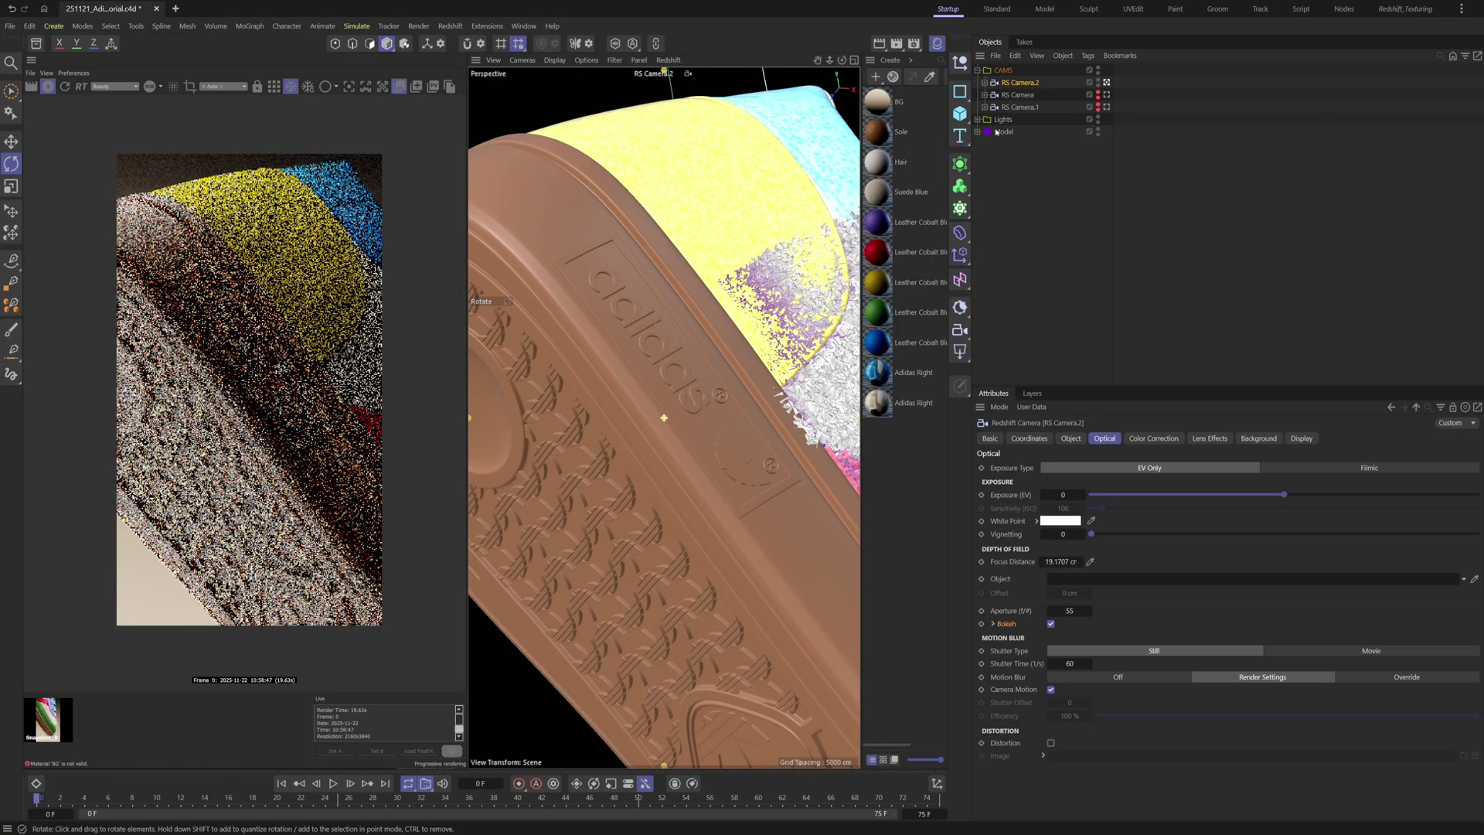
Rotate and reposition RS Camera.2's backdrop plane to adjust the gradient behind the heel
left_click(984, 83)
left_click(1017, 93)
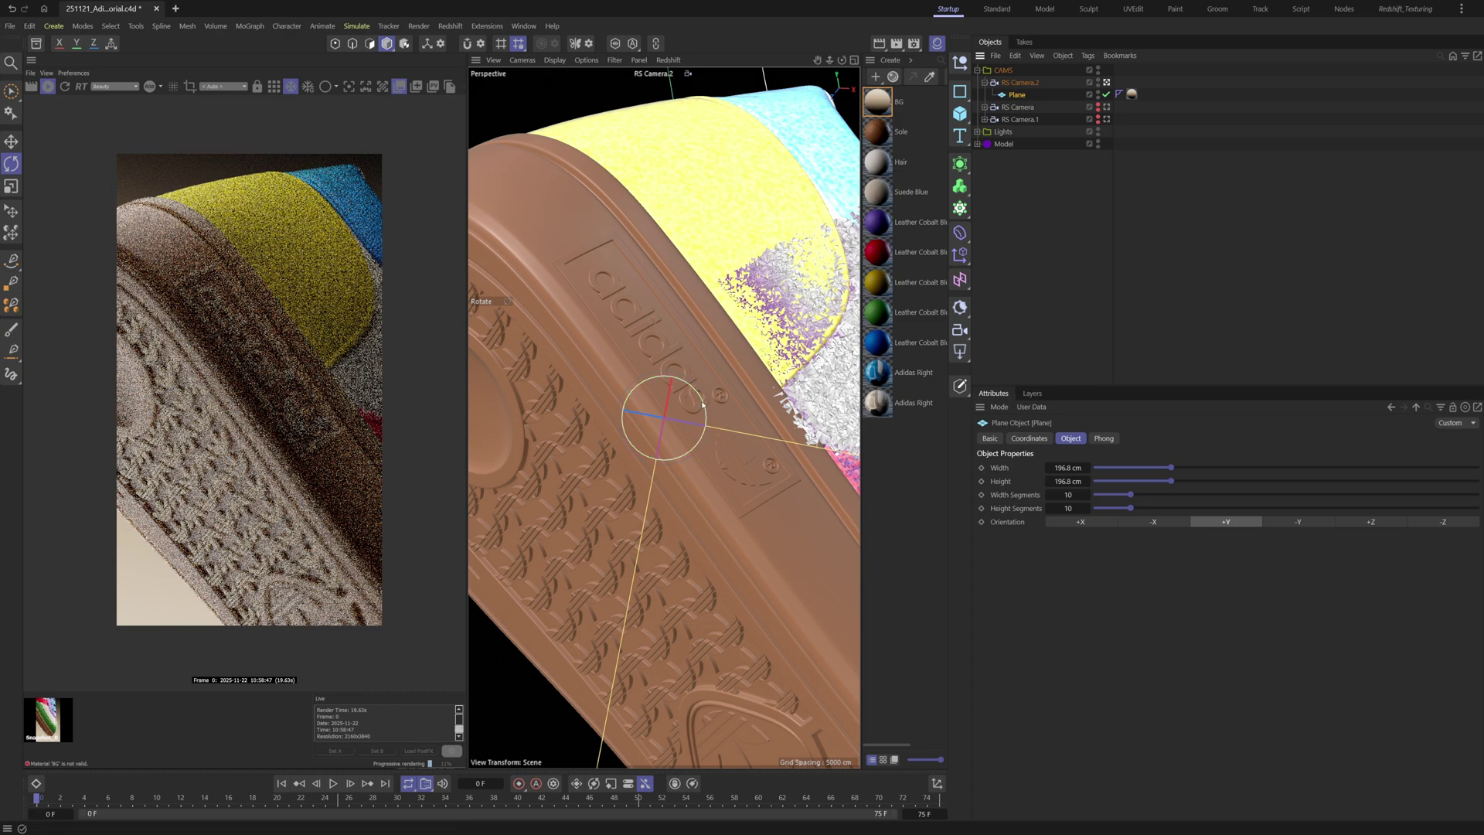
left_click_drag(705, 390, 675, 359)
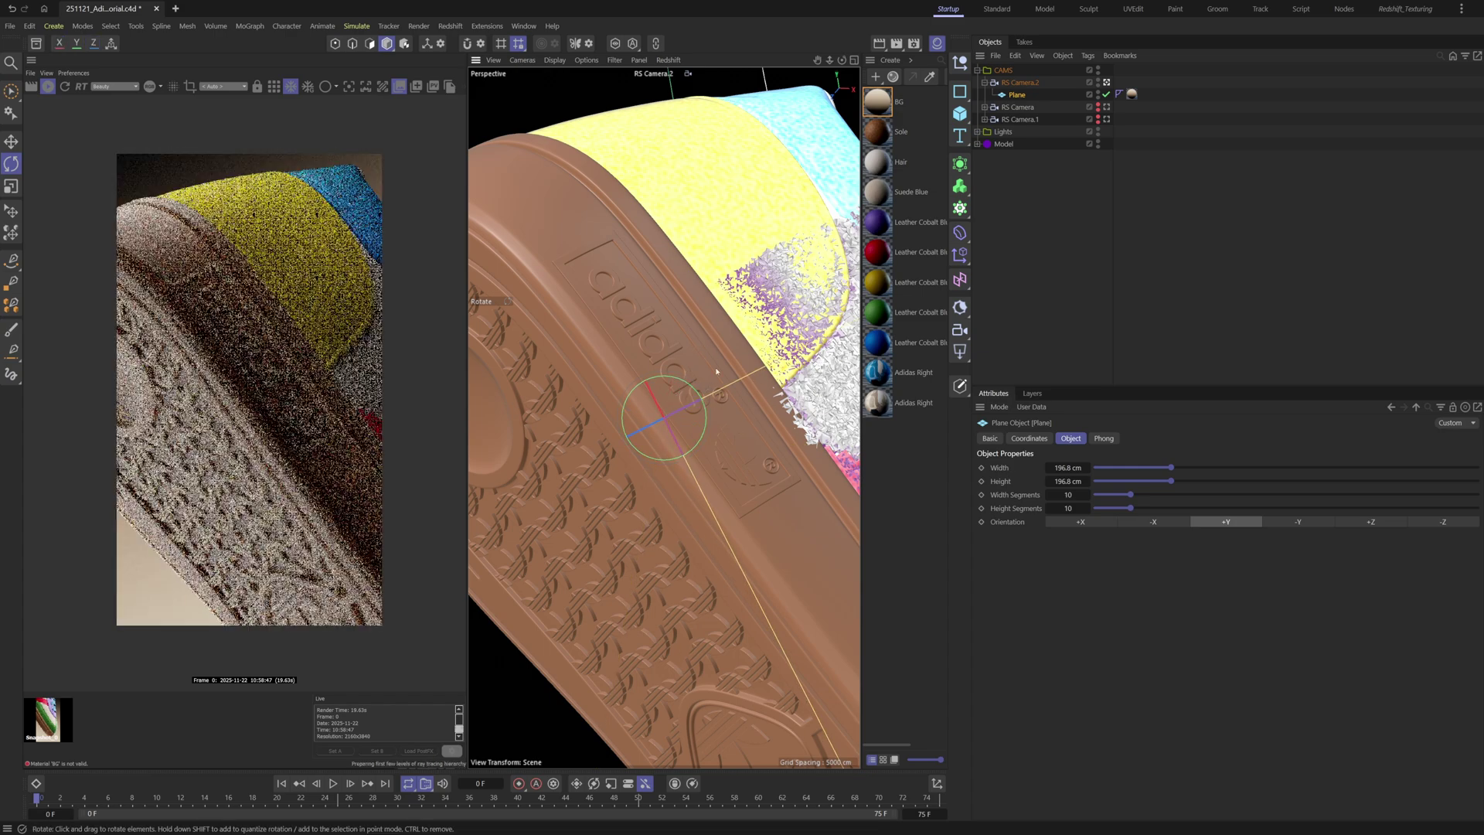
key("e")
left_click_drag(685, 473, 587, 425)
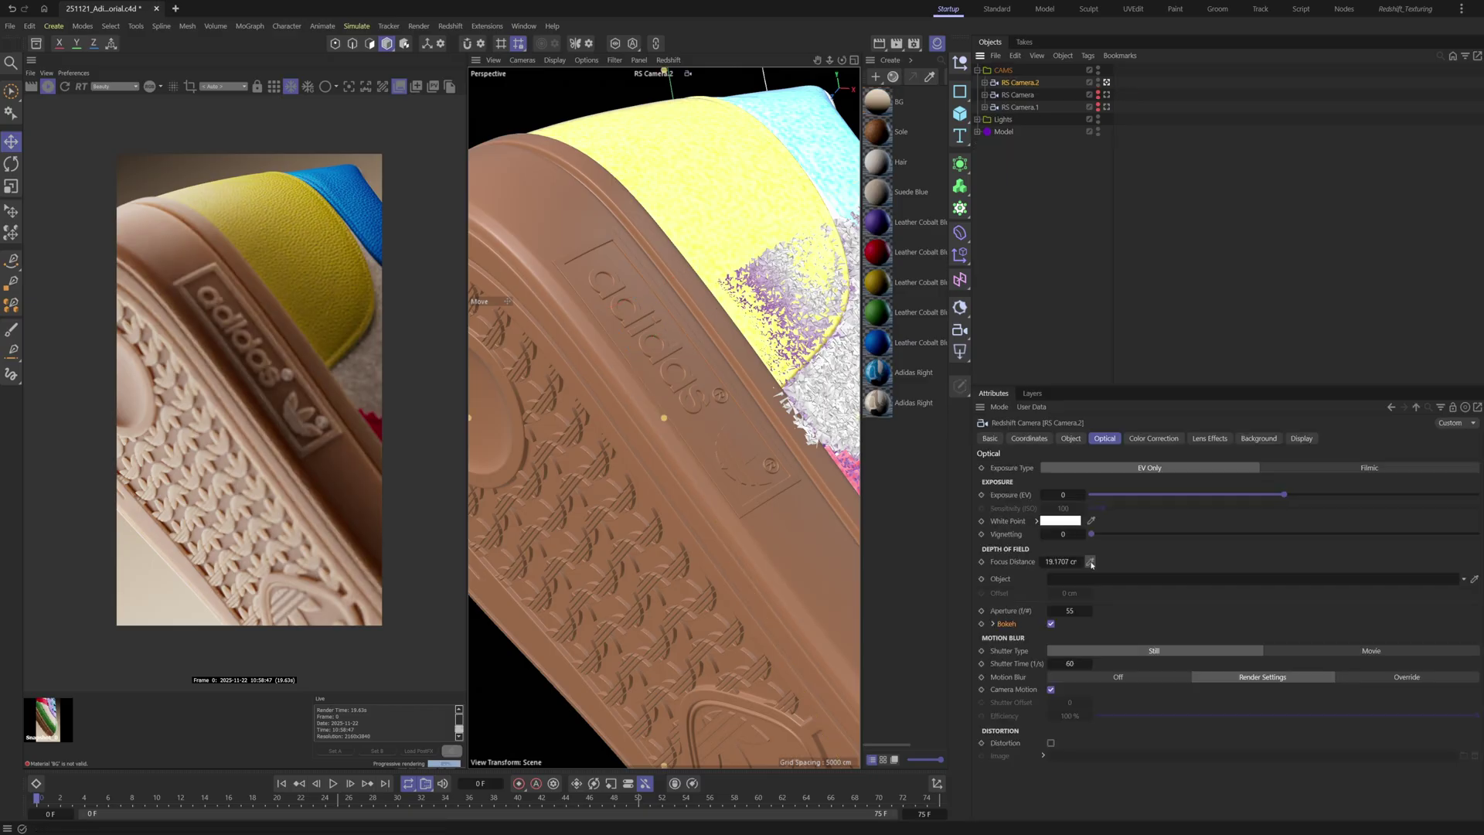
Set RS Camera.2's focus on the adidas logo on the heel, refine the angle, and store a render snapshot
left_click(1091, 562)
left_click(663, 349)
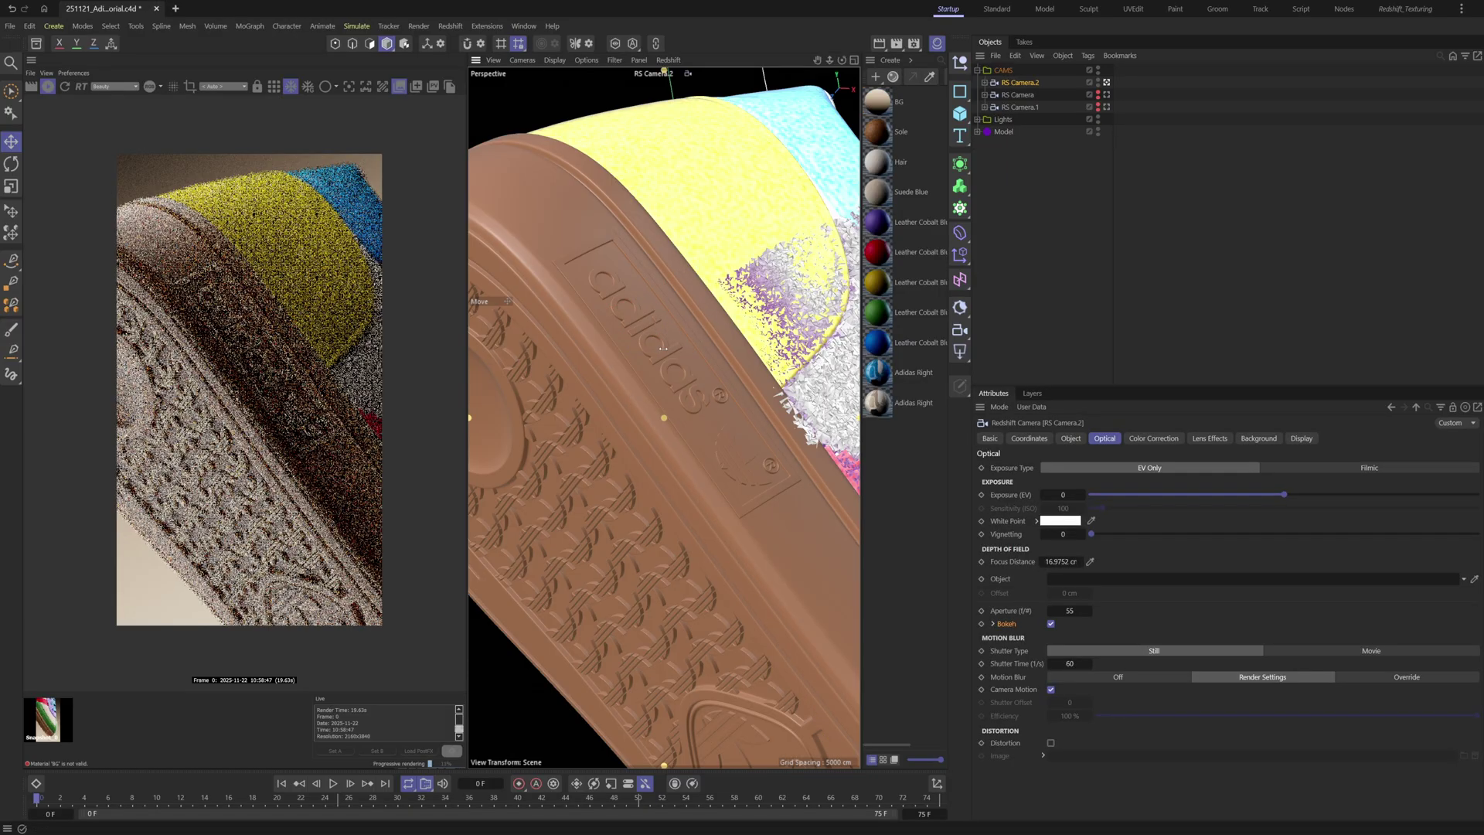
left_click_drag(663, 348, 716, 360, "alt")
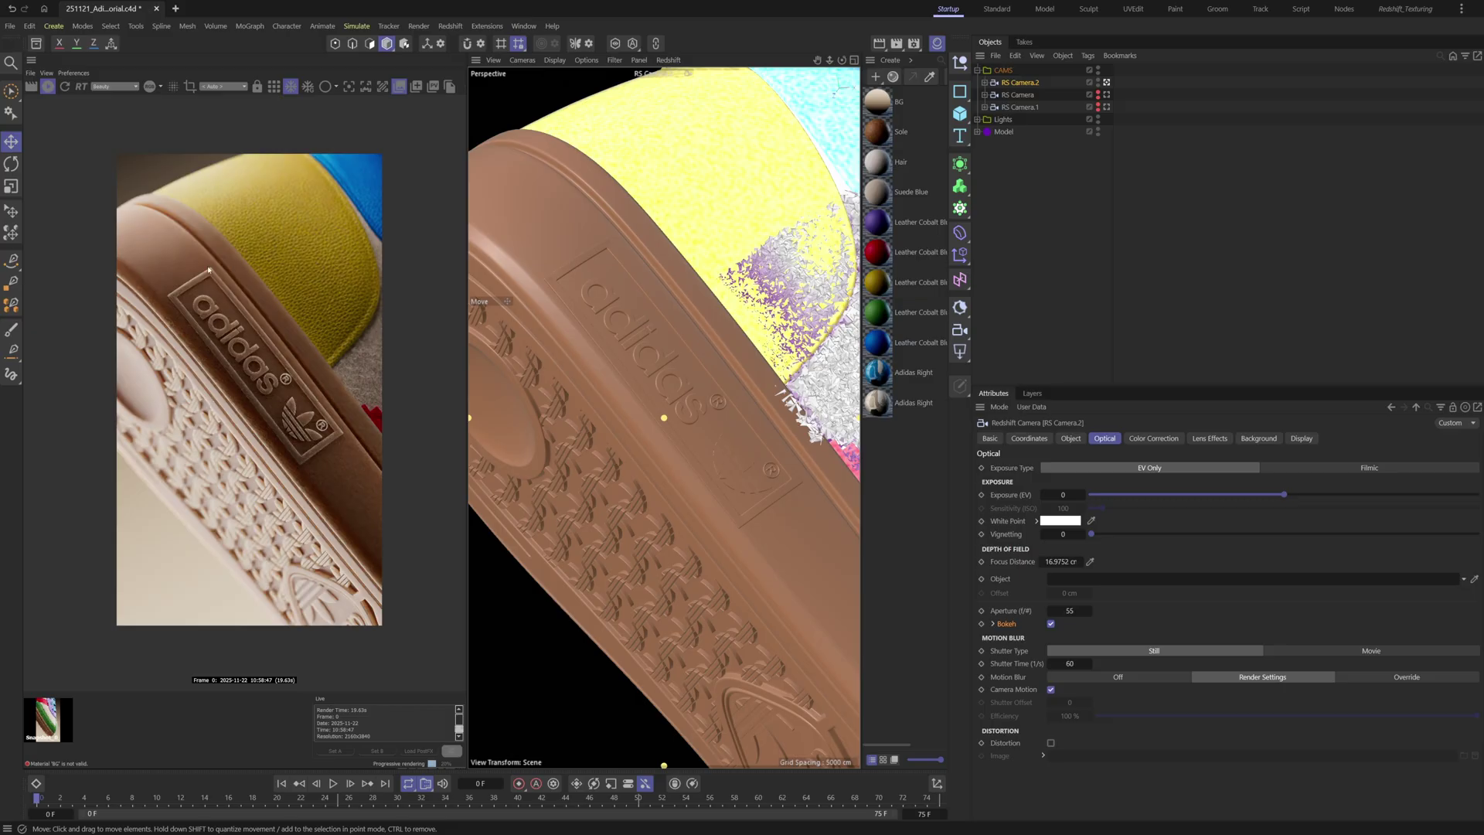
left_click(417, 86)
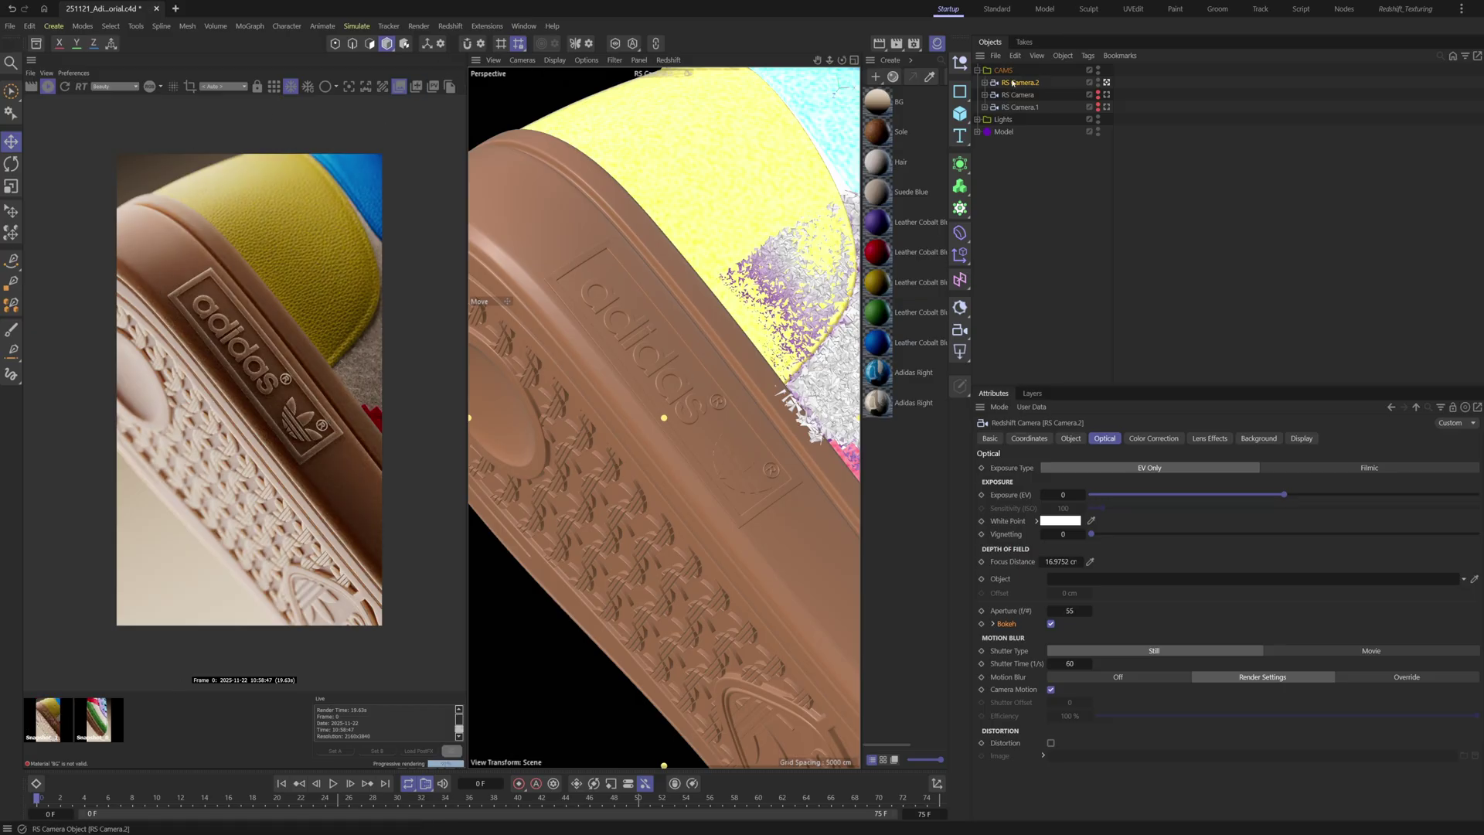
Duplicate RS Camera.2 with its backdrop plane, look through the copy, and hide RS Camera.2
left_click_drag(1017, 80, 1017, 76, "ctrl")
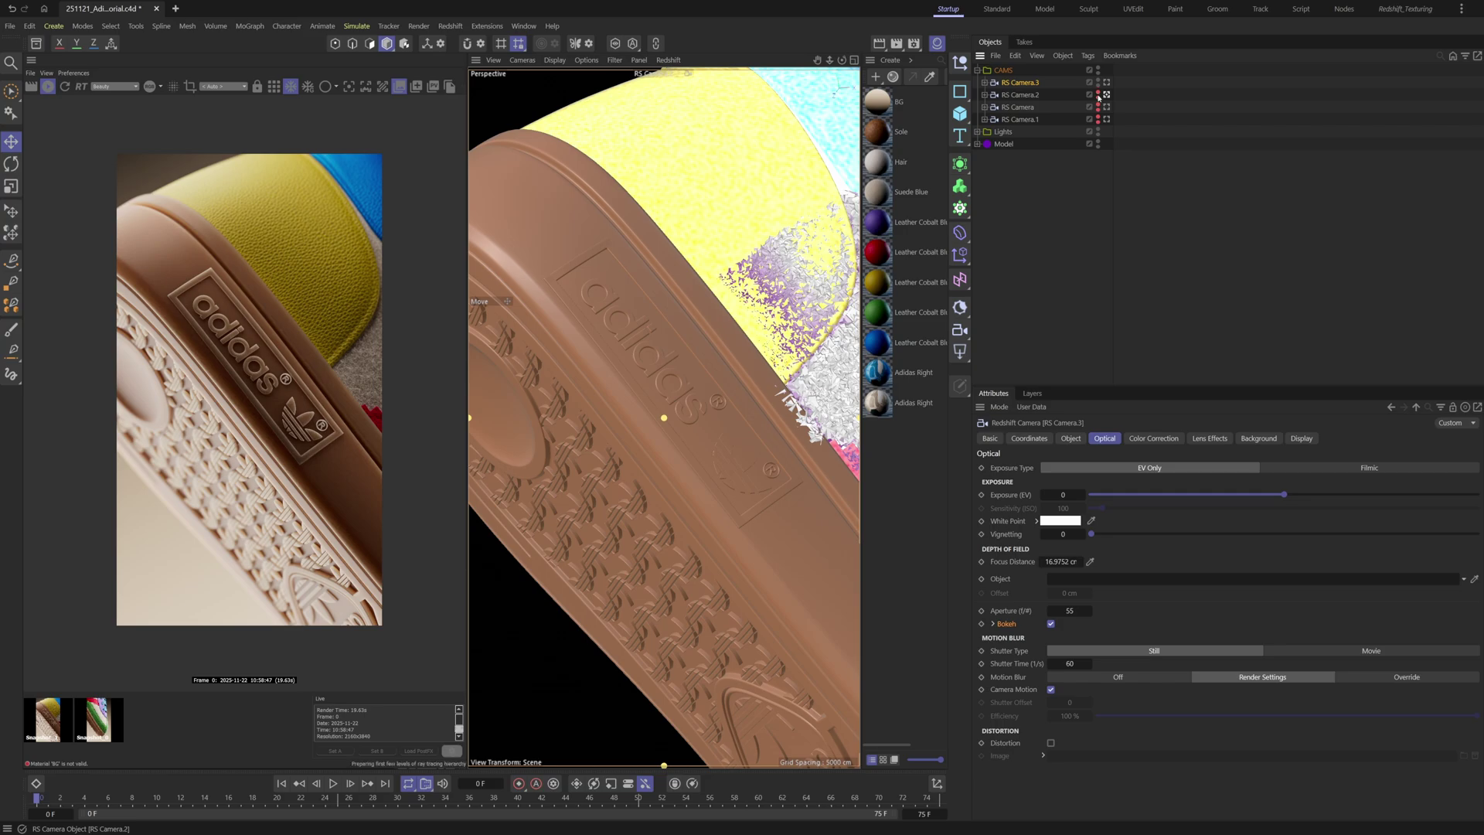
left_click(1105, 82)
left_click(1099, 96, "alt")
left_click(1099, 96, "alt")
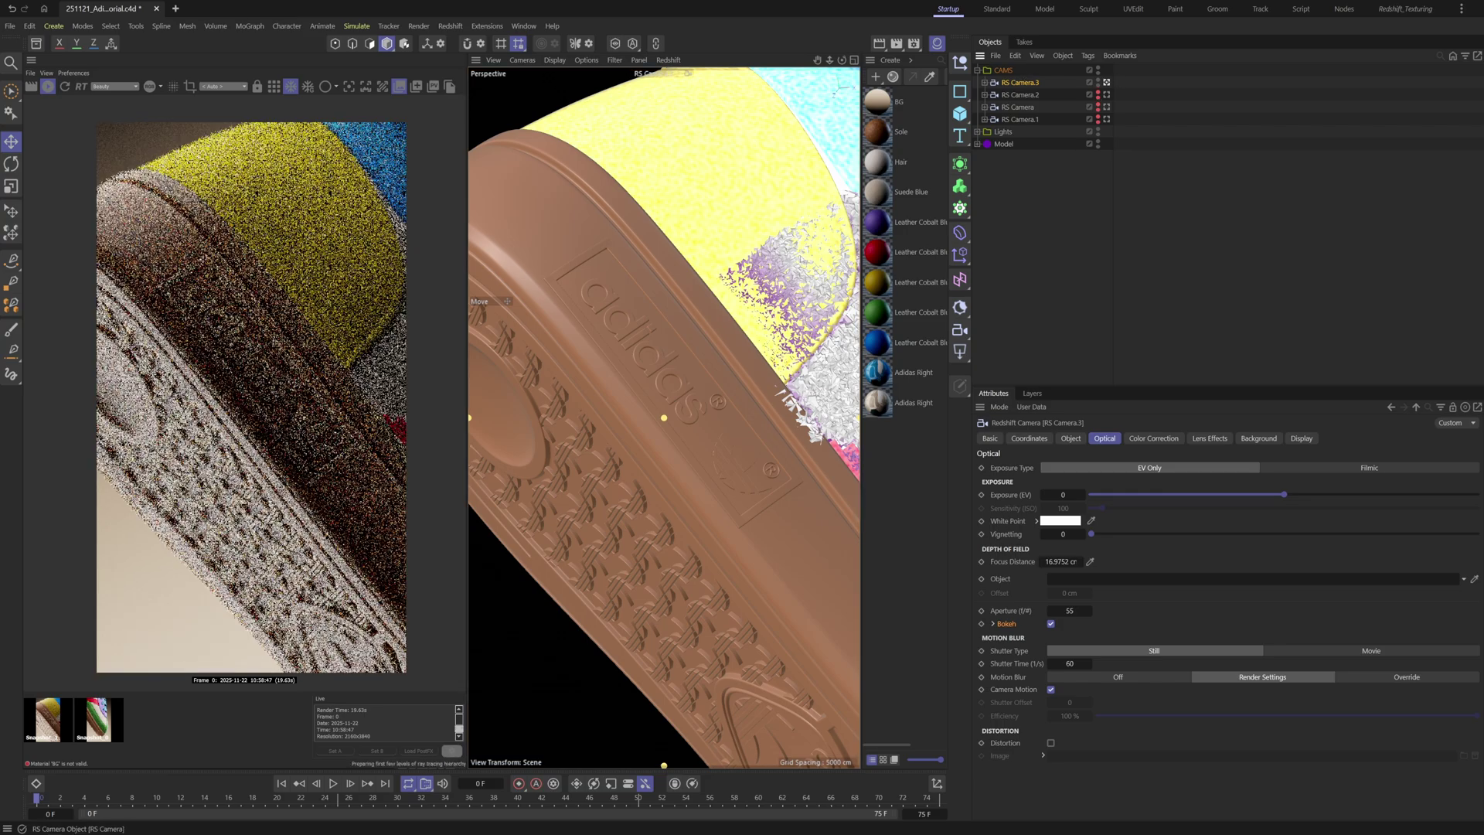
Orbit the new camera to the underside of the shoe, roll it, and frame the outsole's adidas badge at a diagonal angle
scroll(650, 364, "down", 6)
left_click_drag(667, 456, 765, 444, "alt")
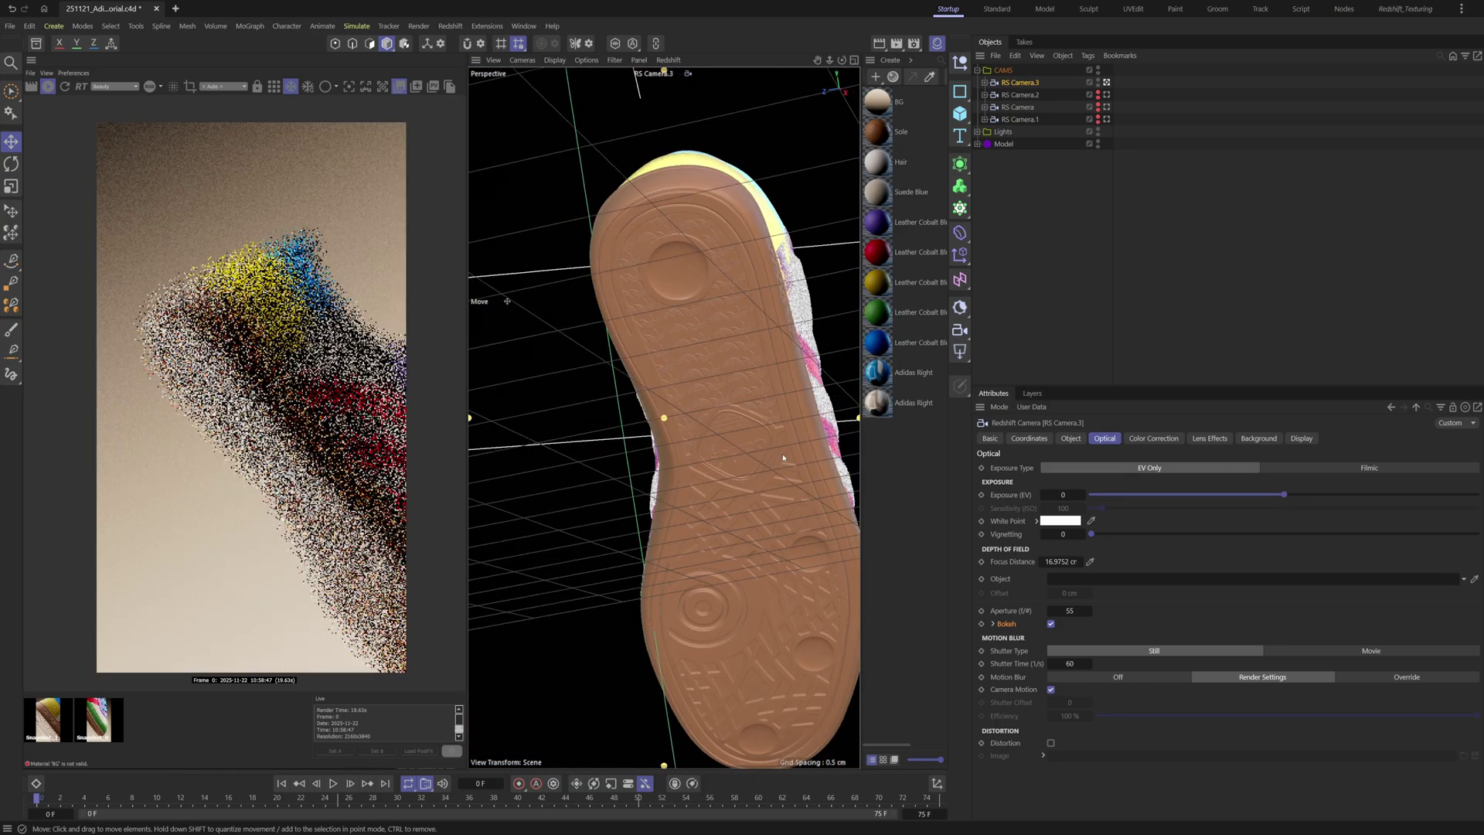
right_click_drag(765, 444, 811, 440, "alt")
left_click_drag(812, 441, 694, 403, "alt")
scroll(694, 403, "up", 5)
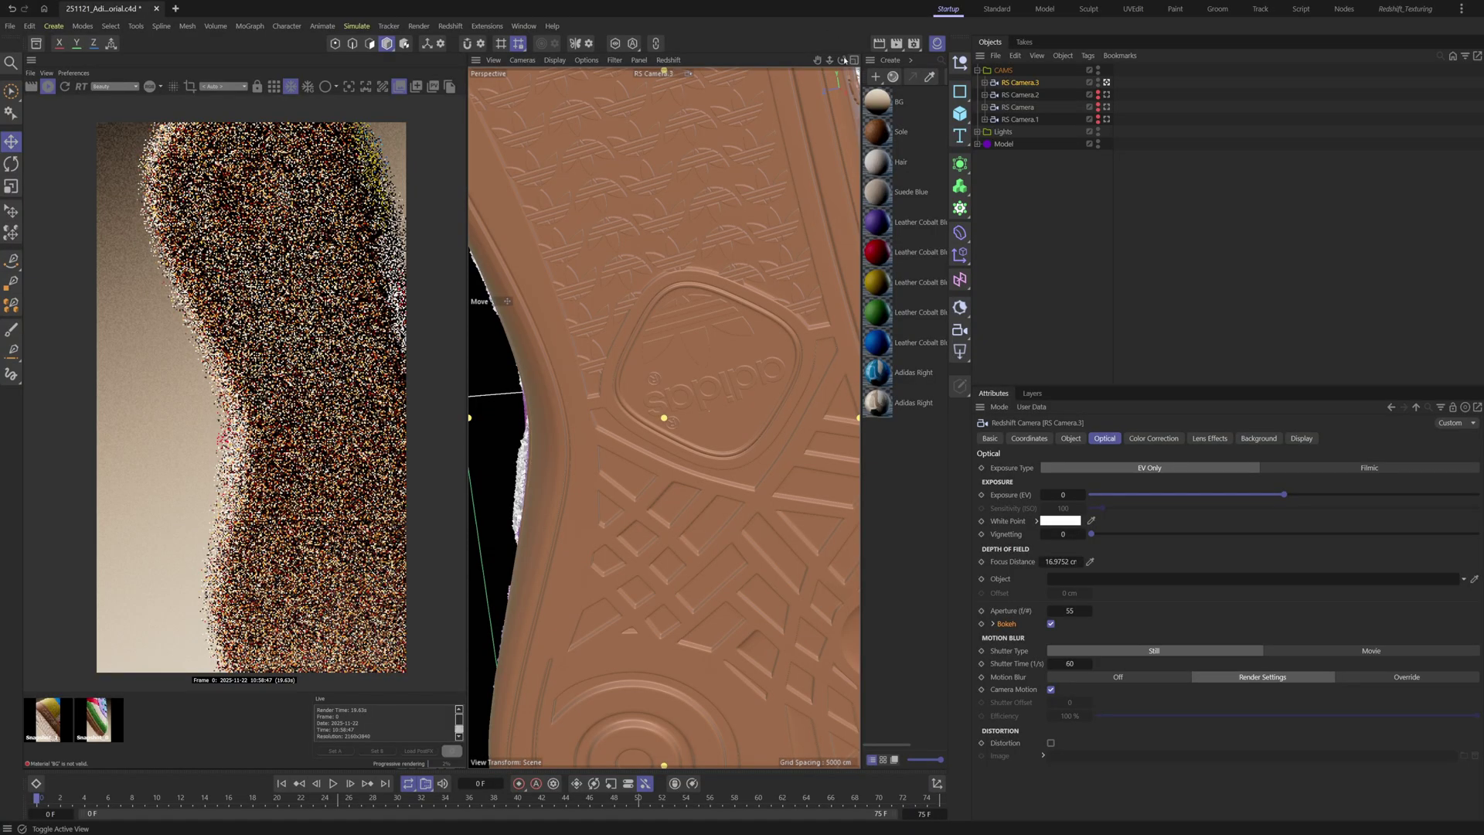
right_click_drag(842, 60, 680, 59)
middle_click_drag(543, 421, 604, 287, "alt")
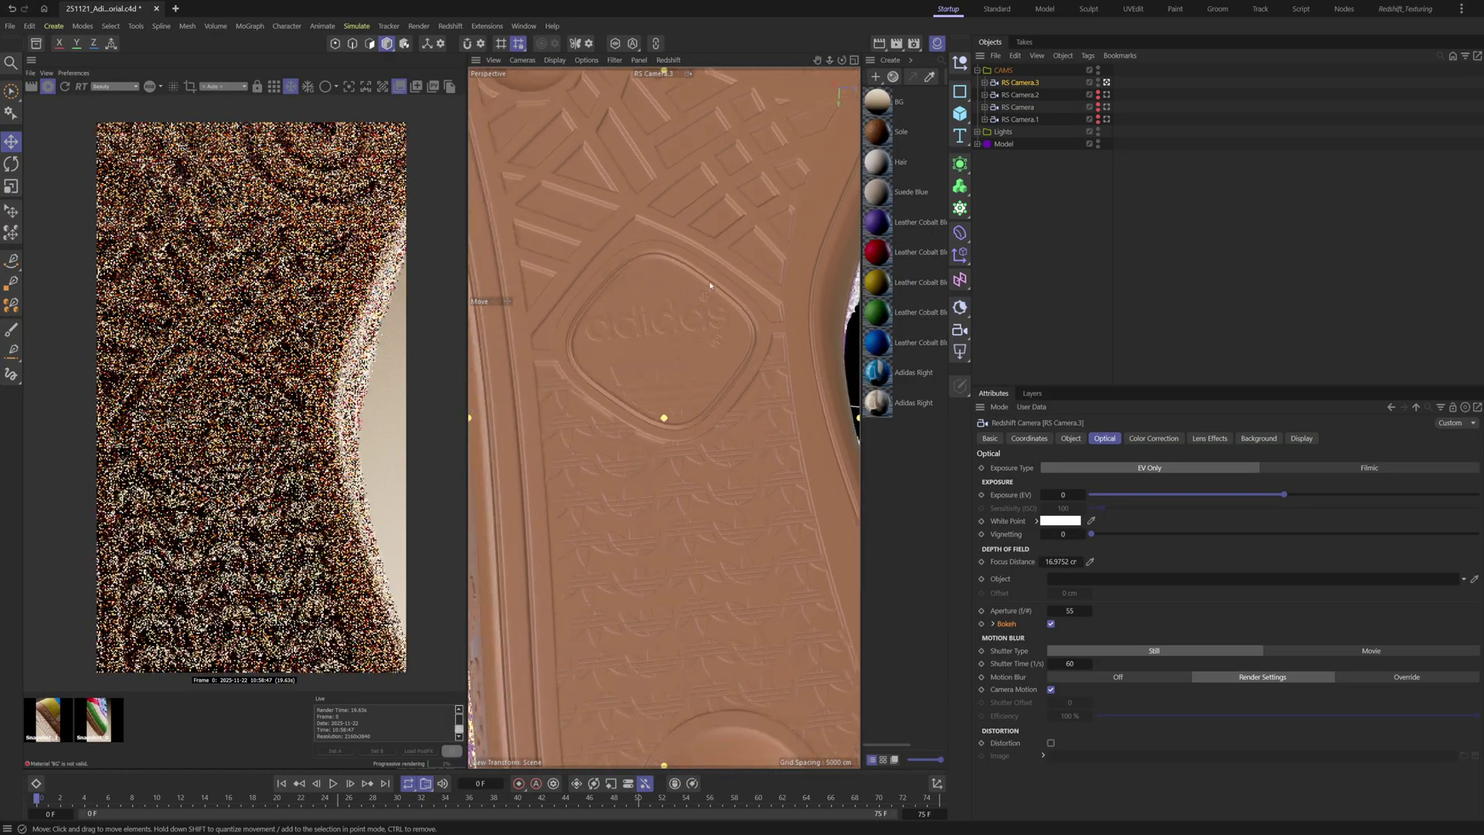
left_click_drag(673, 373, 655, 322, "alt")
right_click_drag(655, 321, 793, 253, "alt")
mouse_move(689, 412)
left_mouse_down("alt")
mouse_move(643, 410)
mouse_move(664, 418)
left_mouse_up("alt")
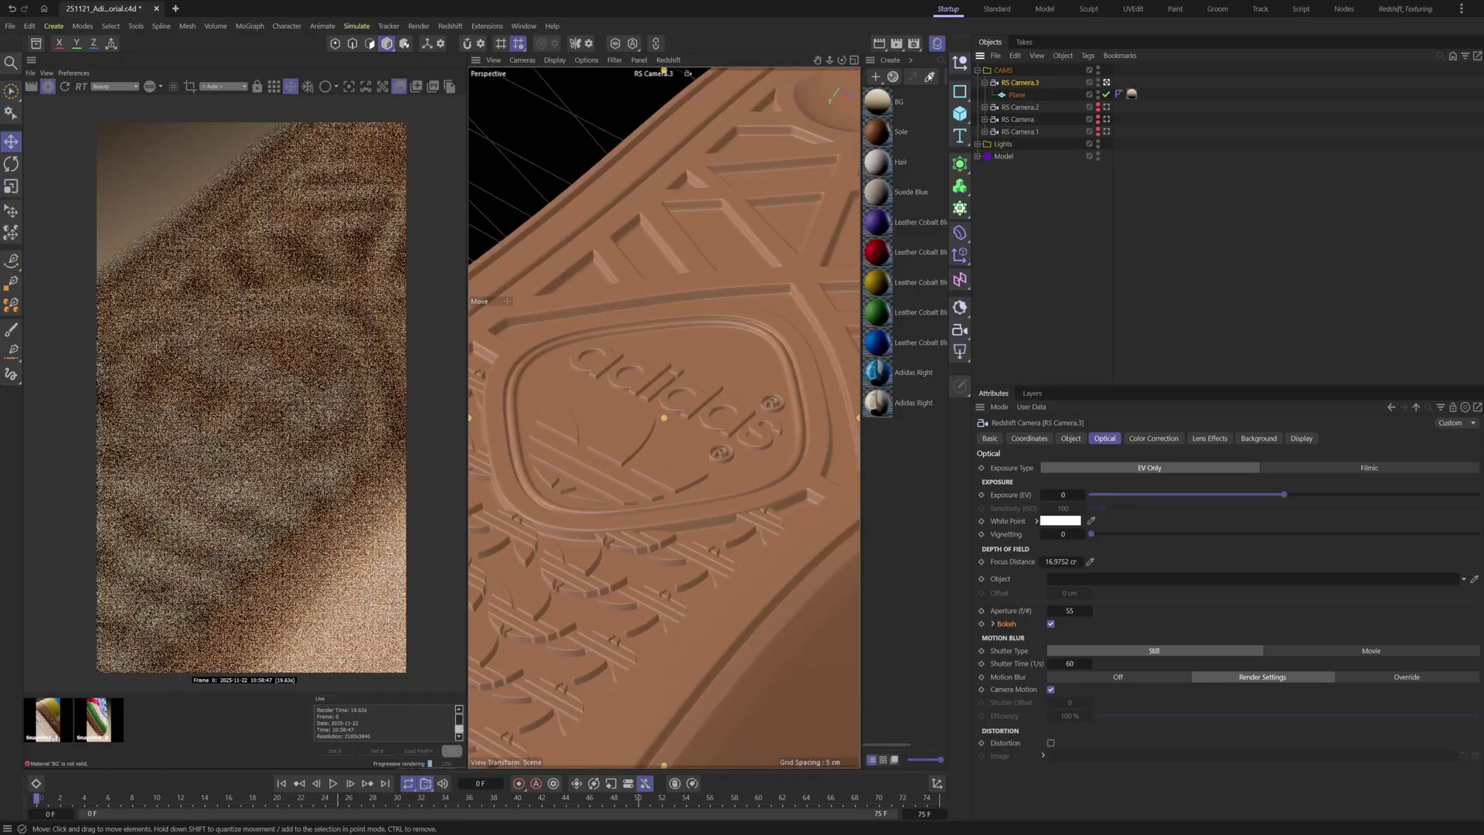
Move and rotate RS Camera.3's backdrop plane to adjust the gradient behind the outsole
left_click(1018, 95)
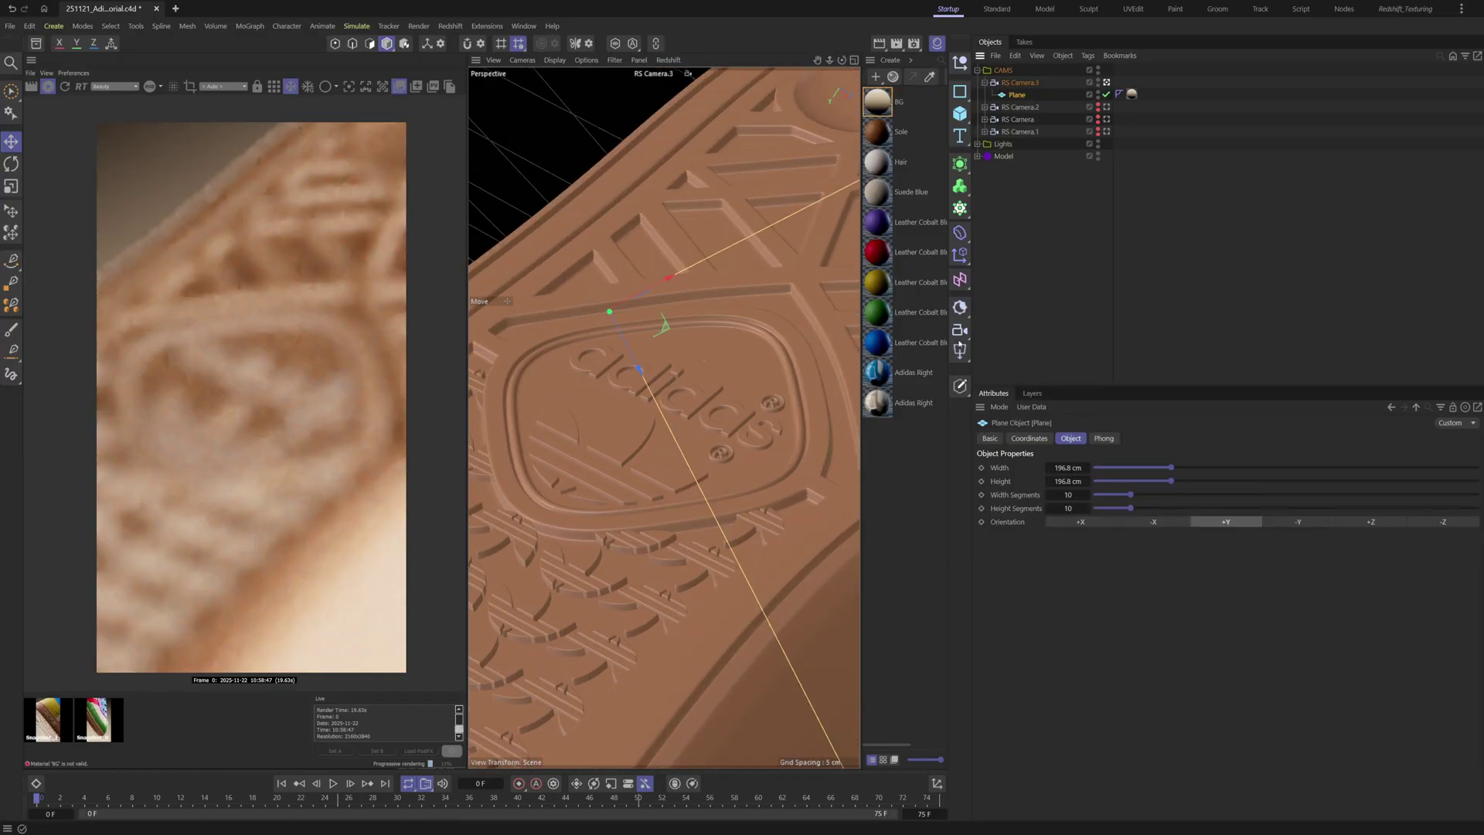
left_click_drag(641, 371, 710, 422)
key("r")
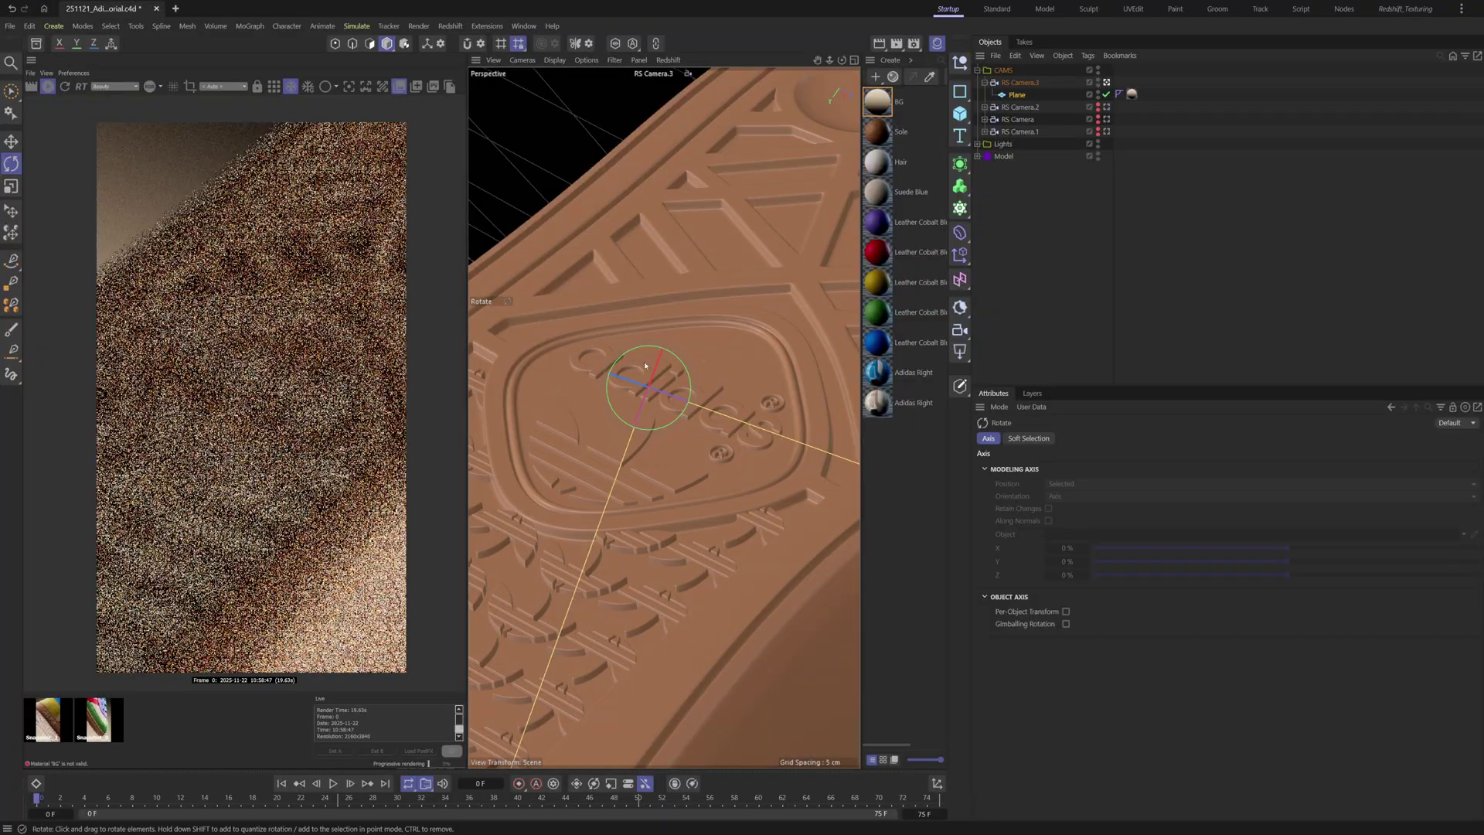
key("e")
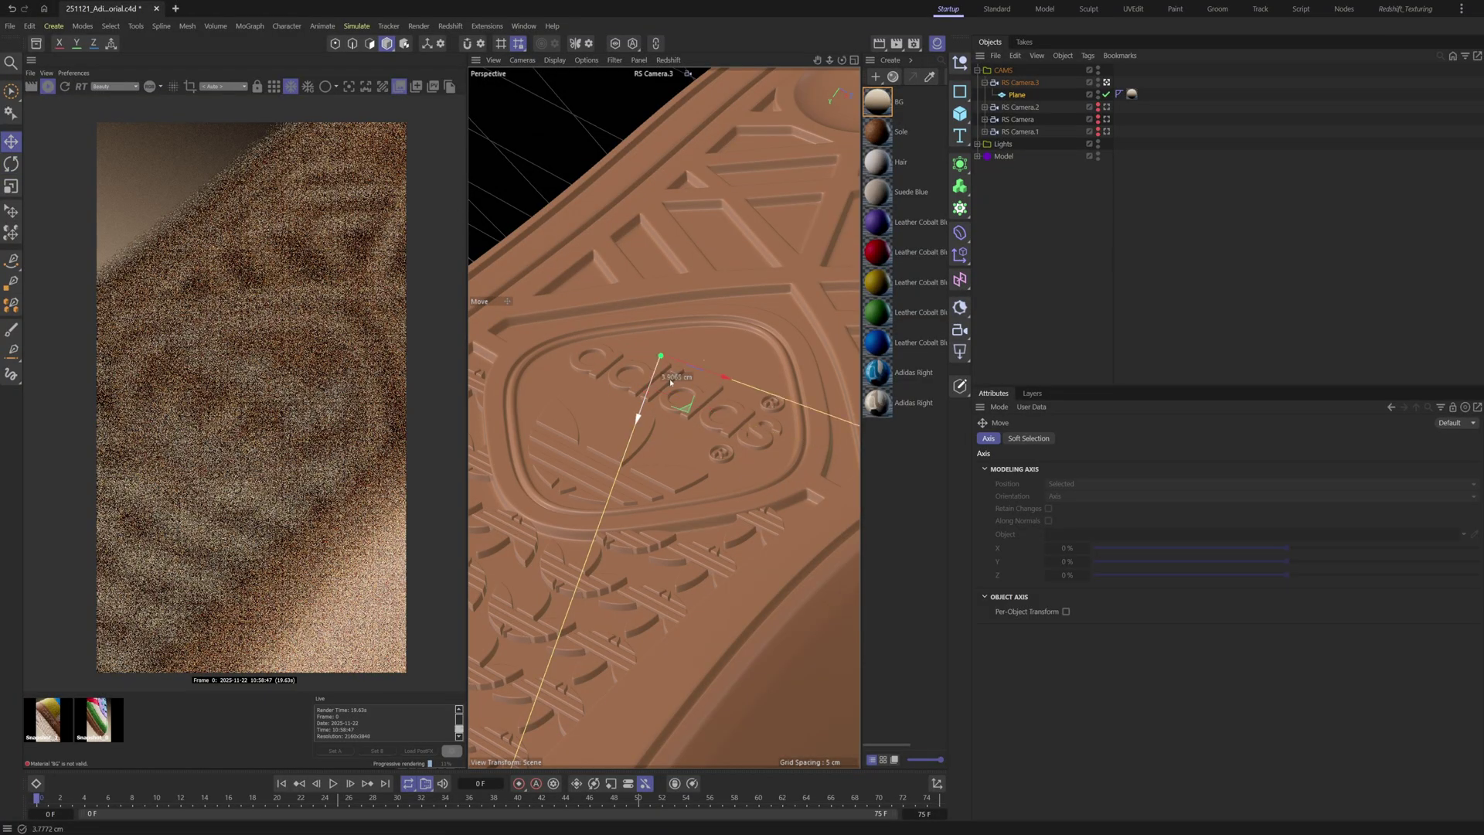
Set RS Camera.3's focus distance by picking the adidas badge on the outsole
left_click(1021, 82)
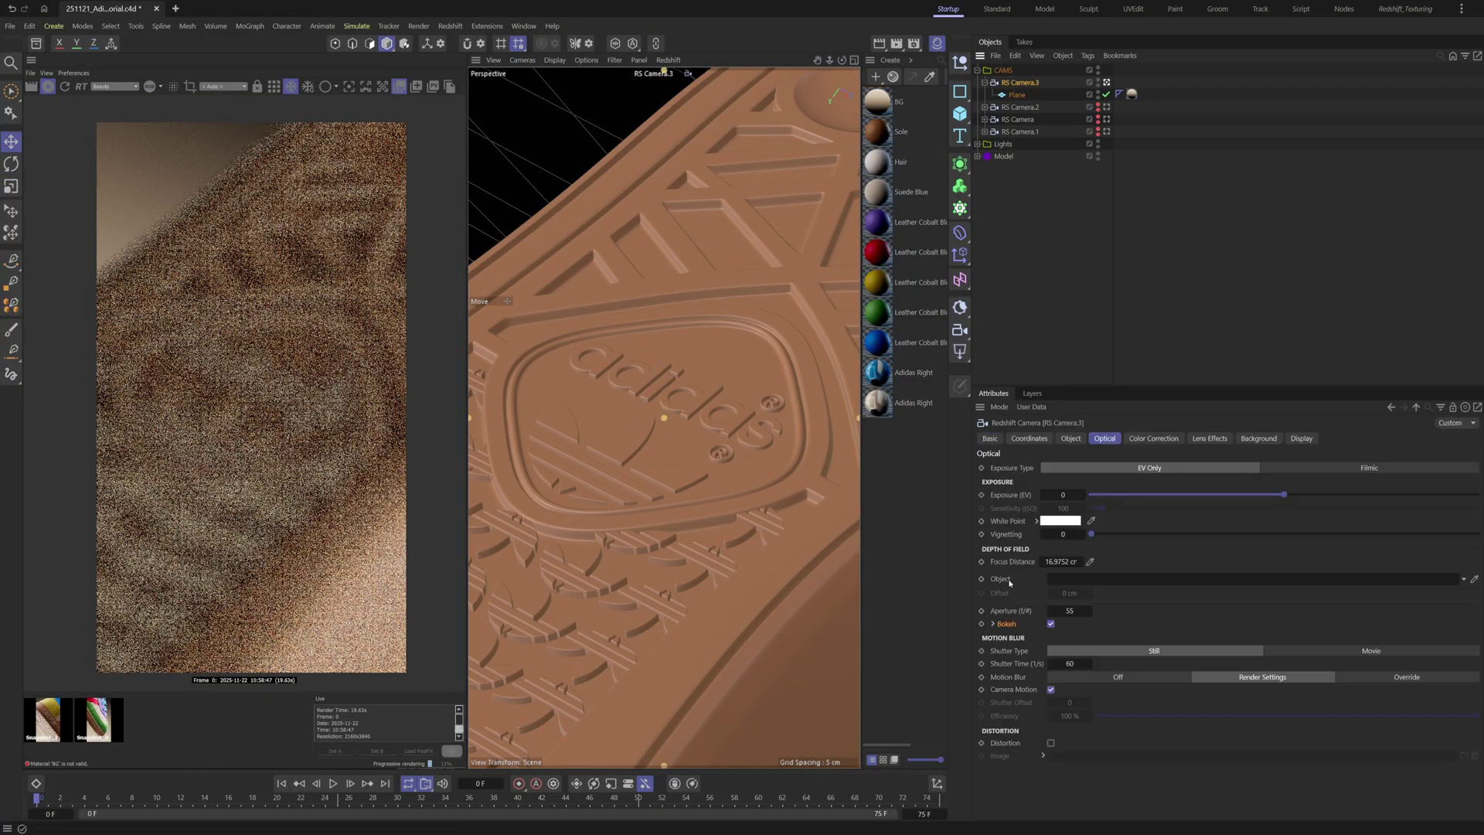
left_click(1090, 561)
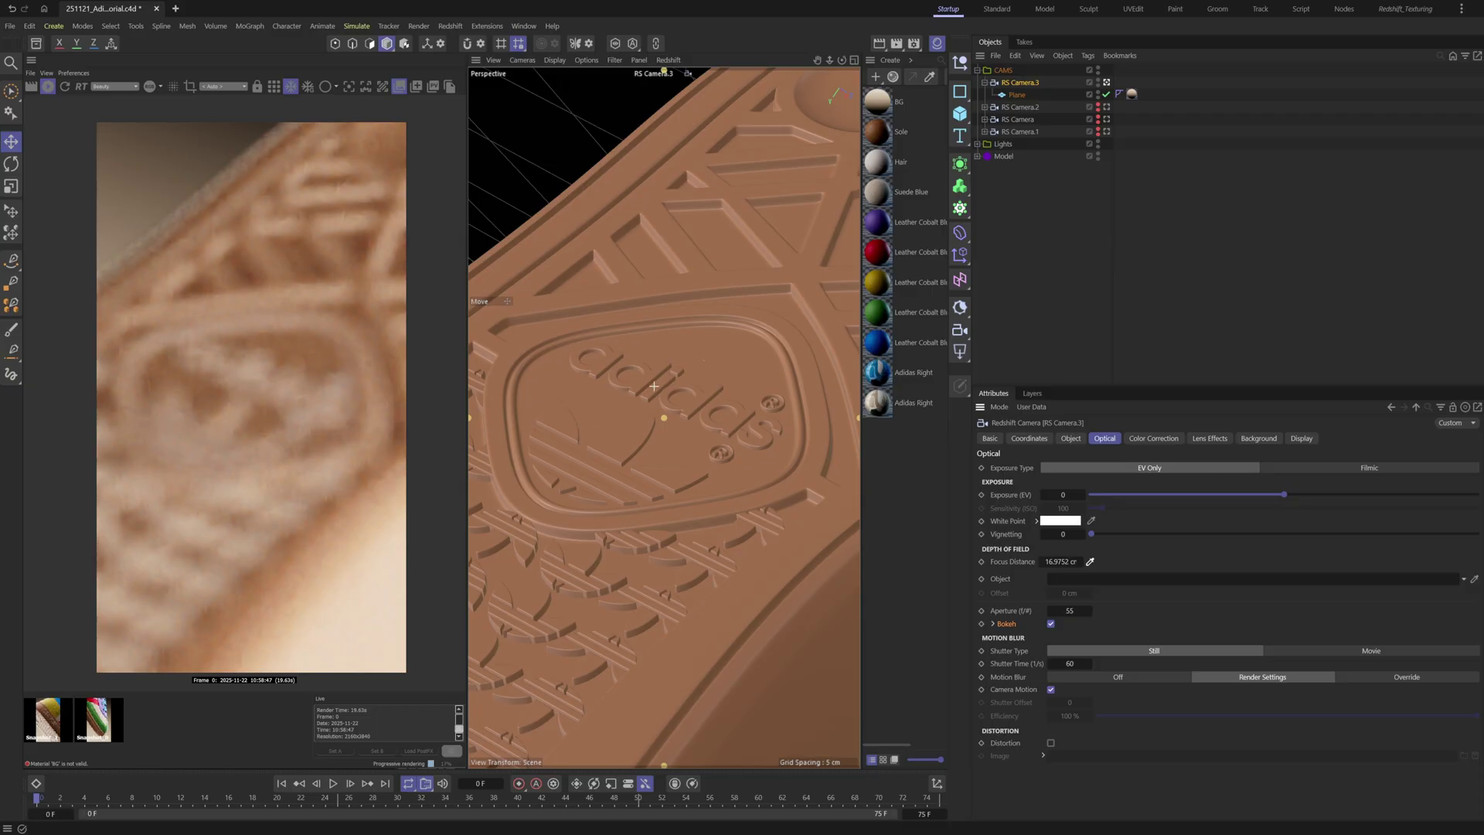
left_click(696, 345)
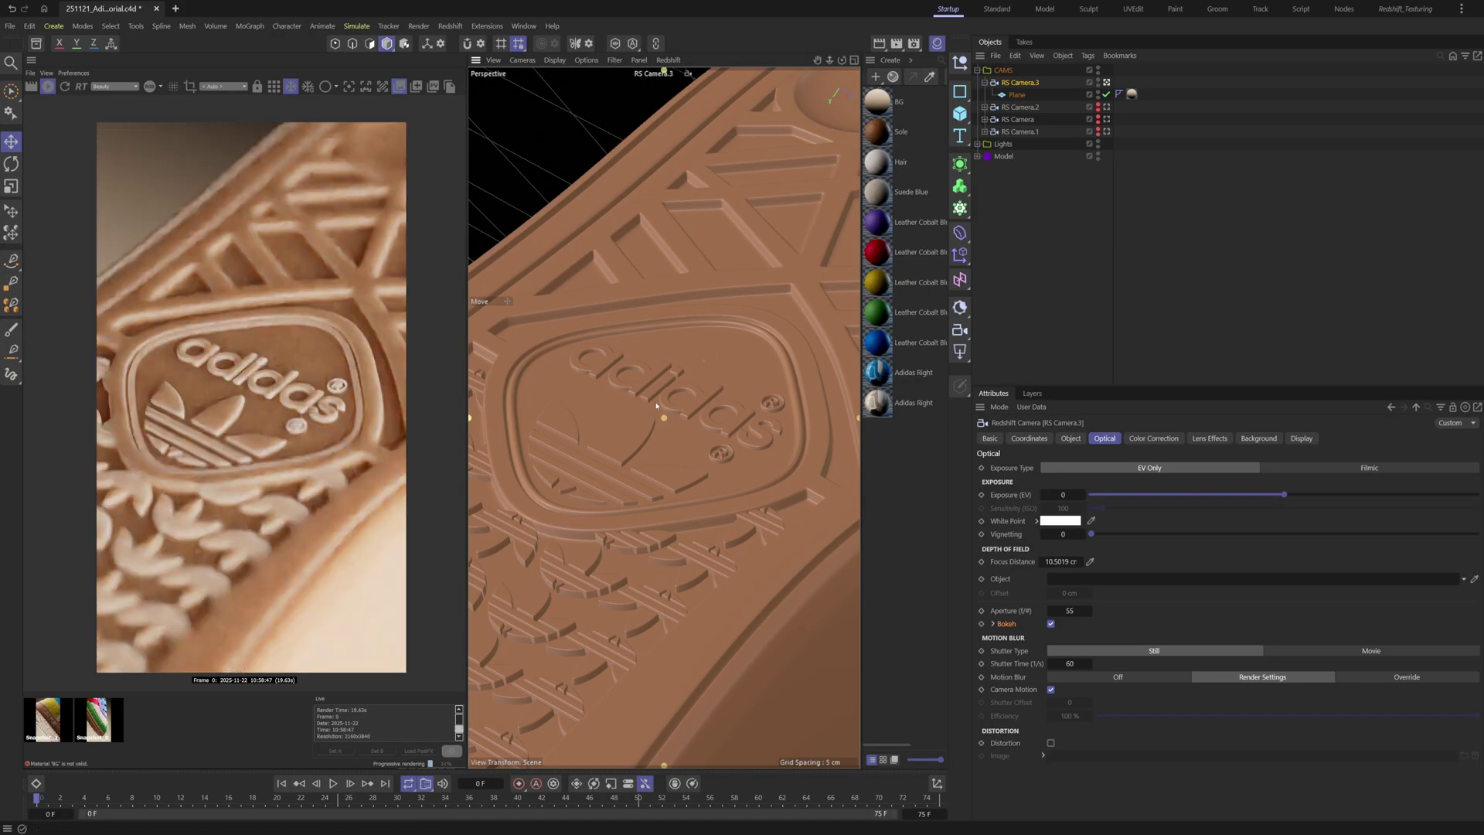
left_click(274, 485)
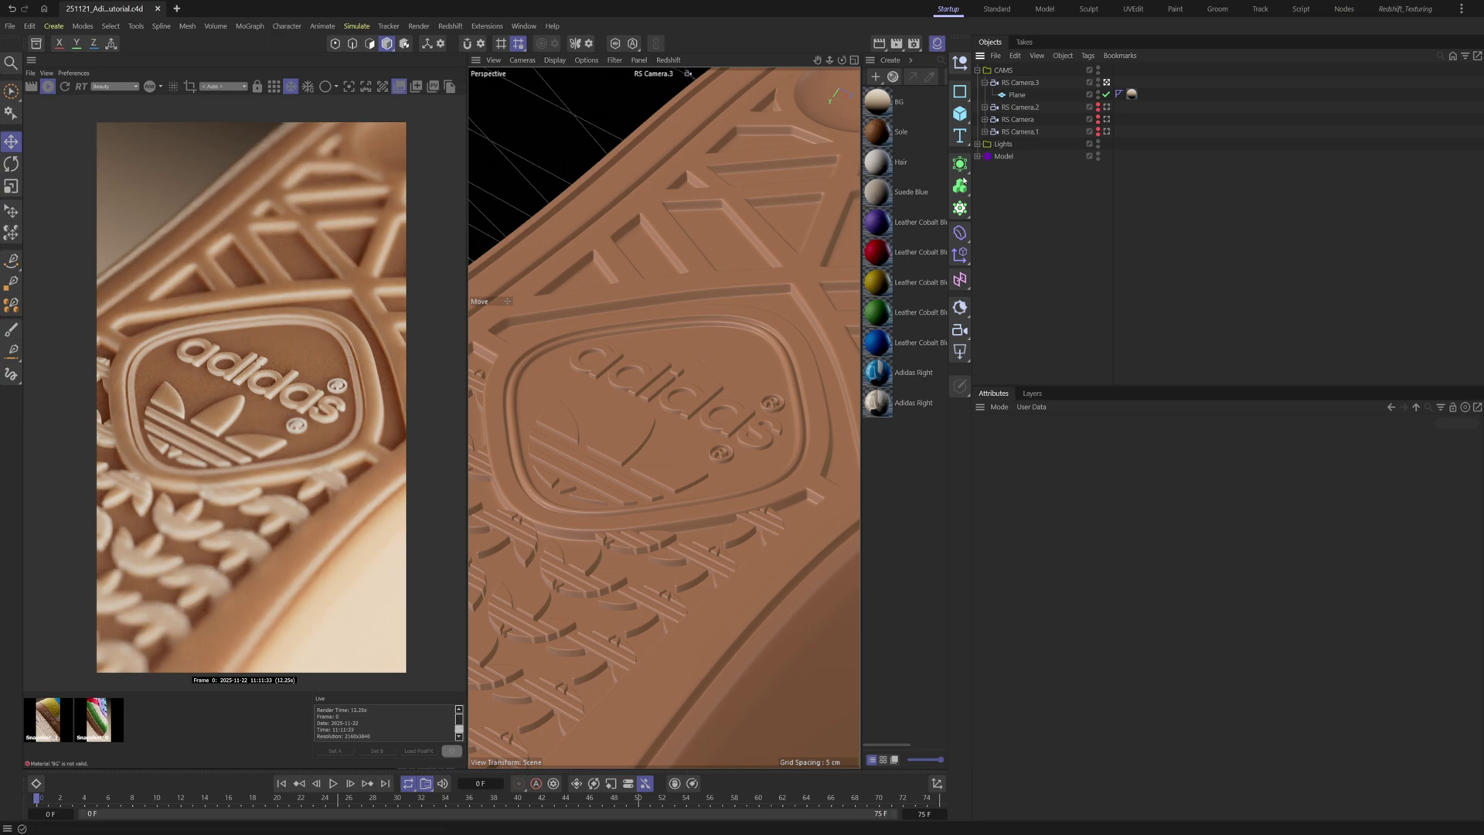
Reduce the Back light's intensity, trying 2 and settling on 4, and deselect the light
left_click(977, 144)
left_click(1006, 157)
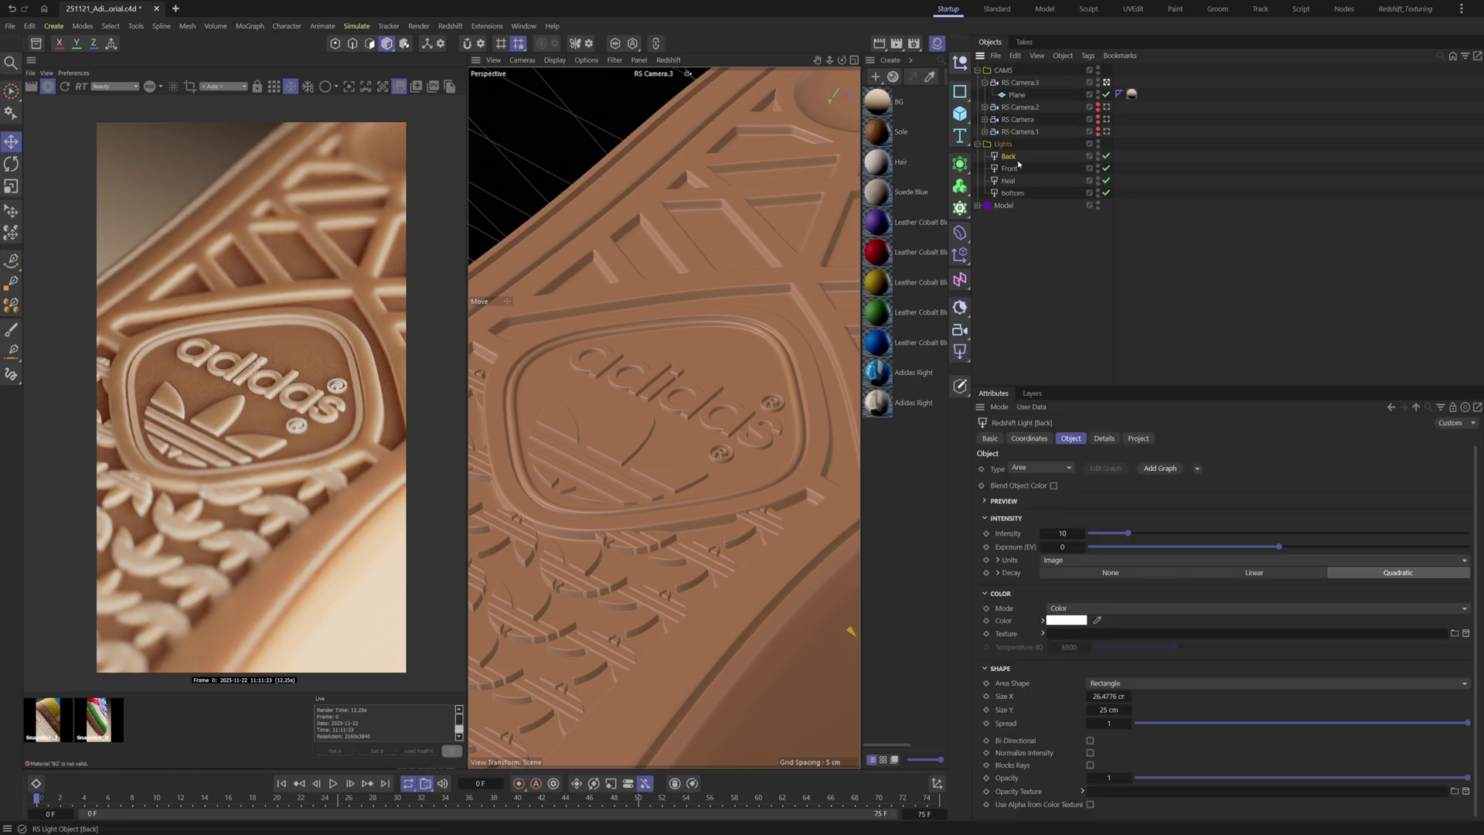
double_click(1056, 532)
type("2")
key("Return")
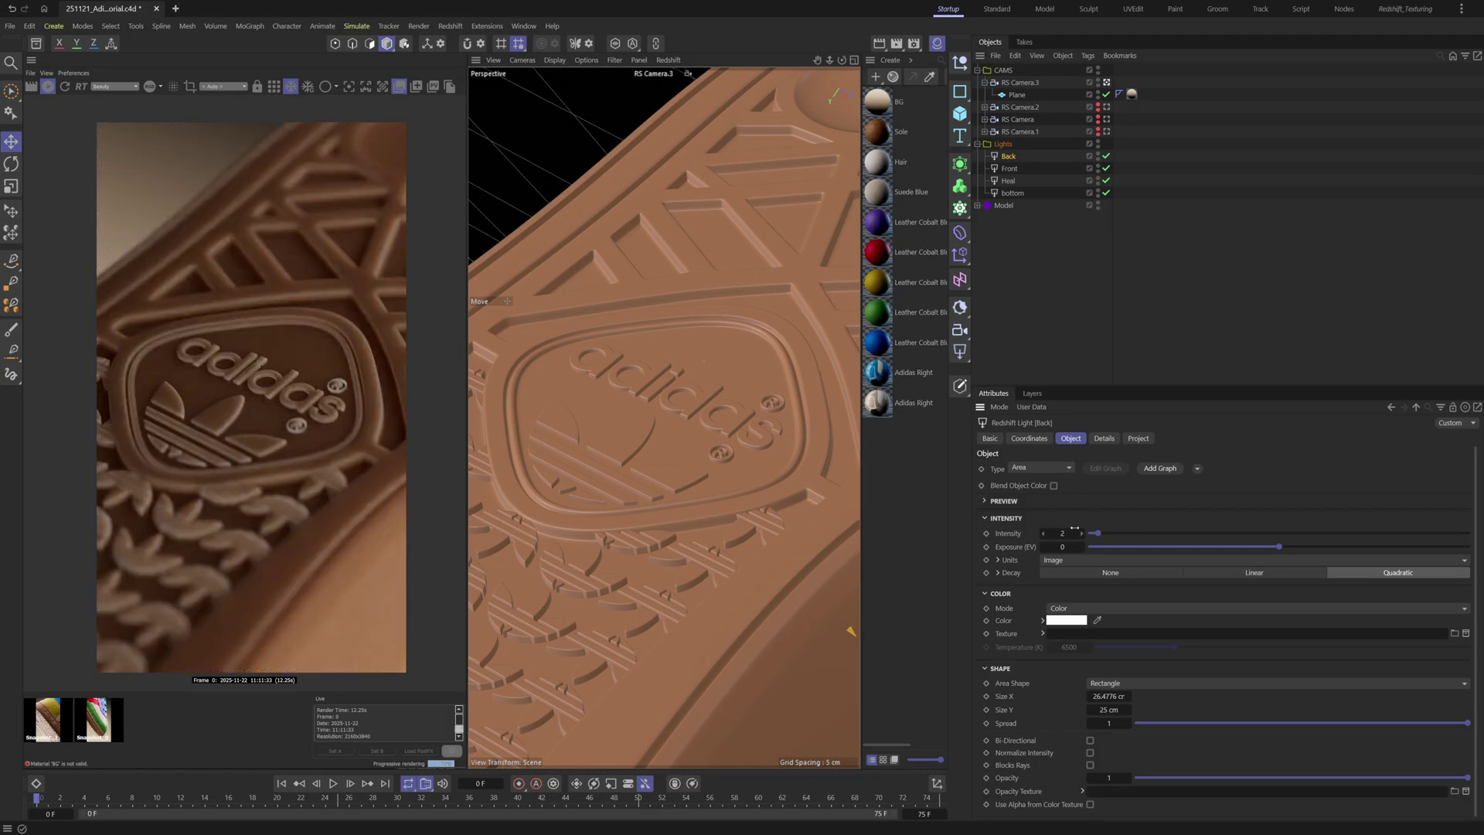
left_click_drag(1065, 533, 1082, 533)
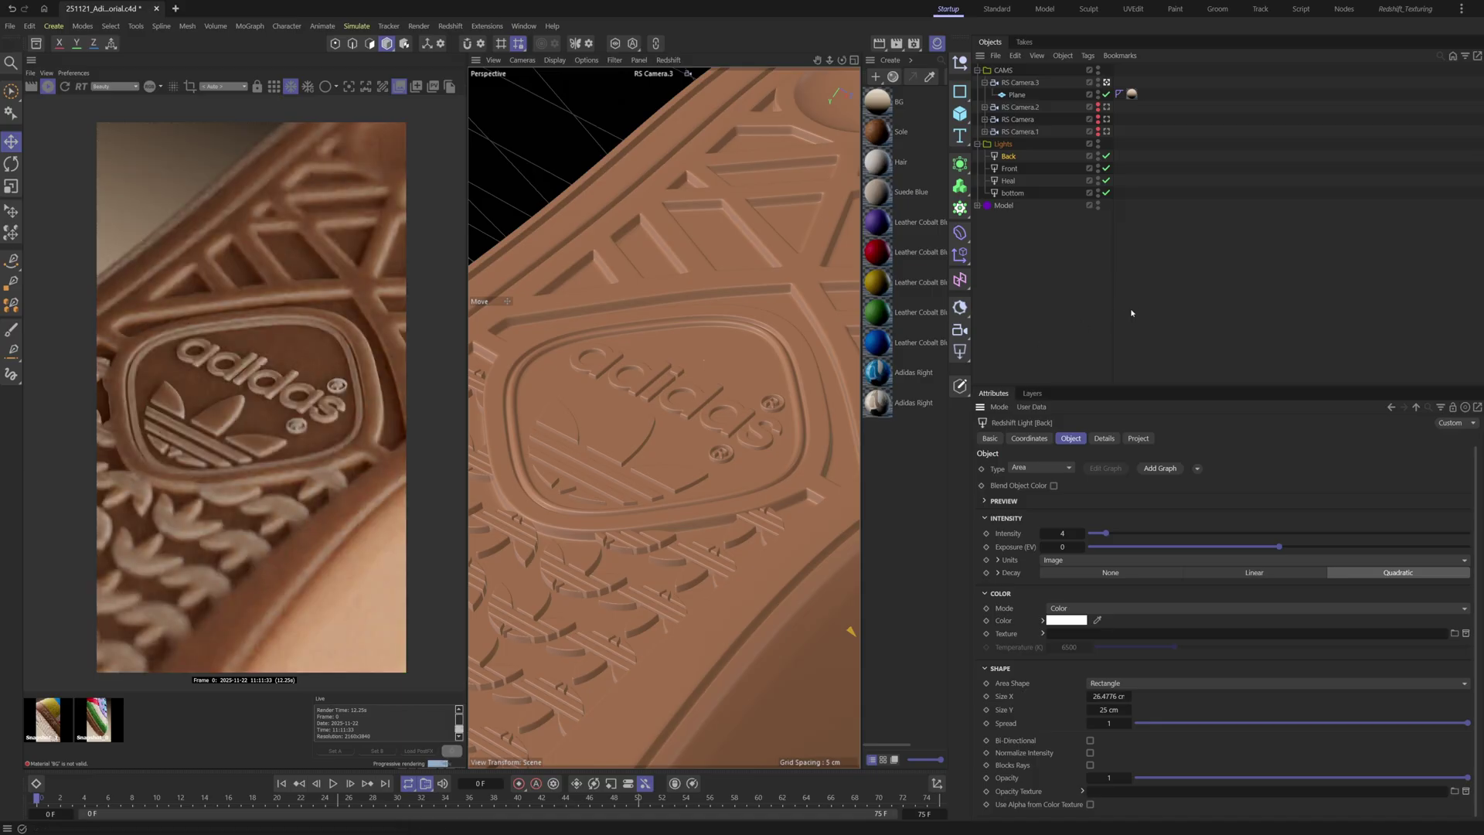
left_click(631, 412)
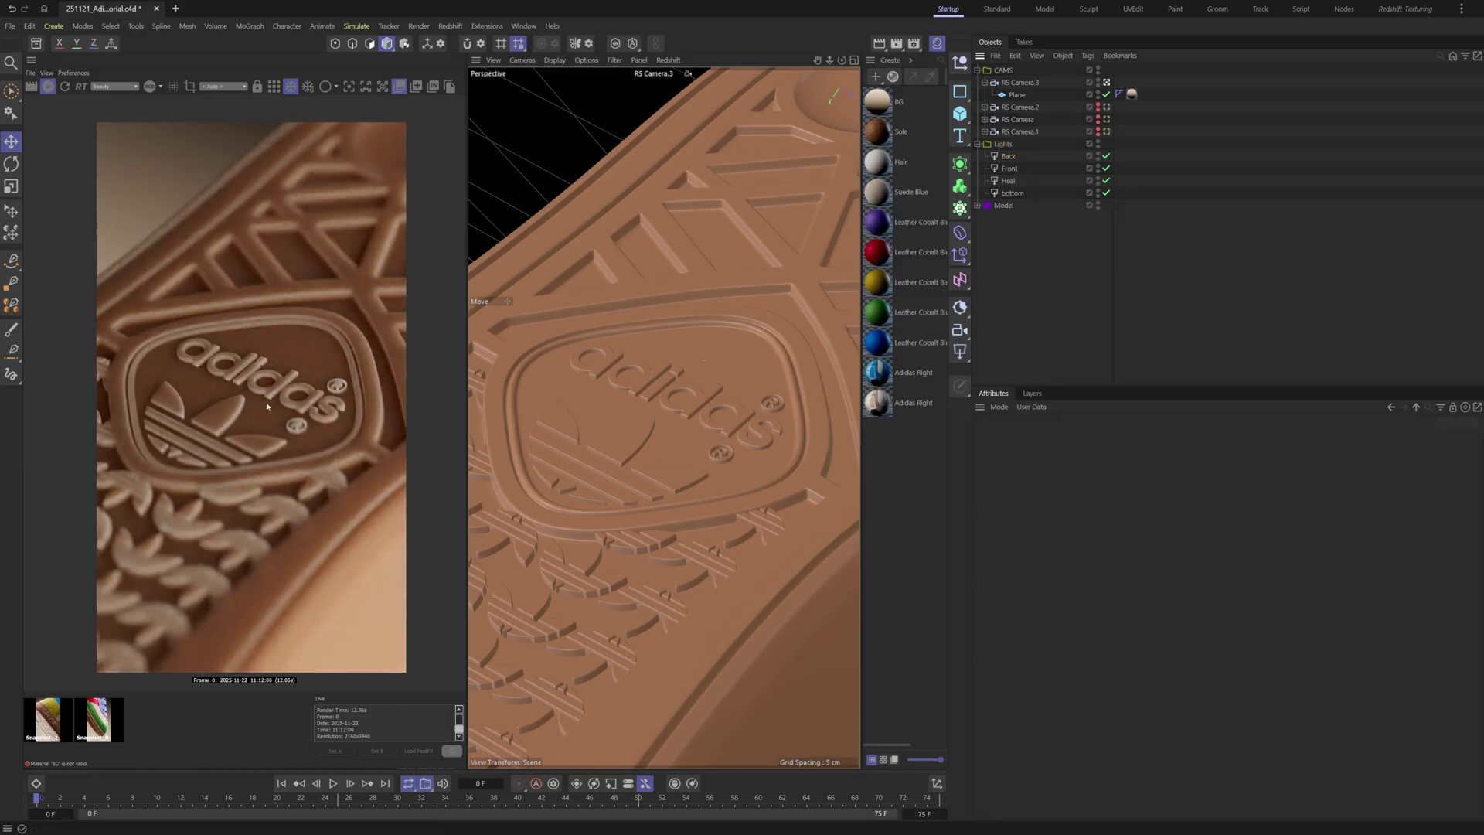